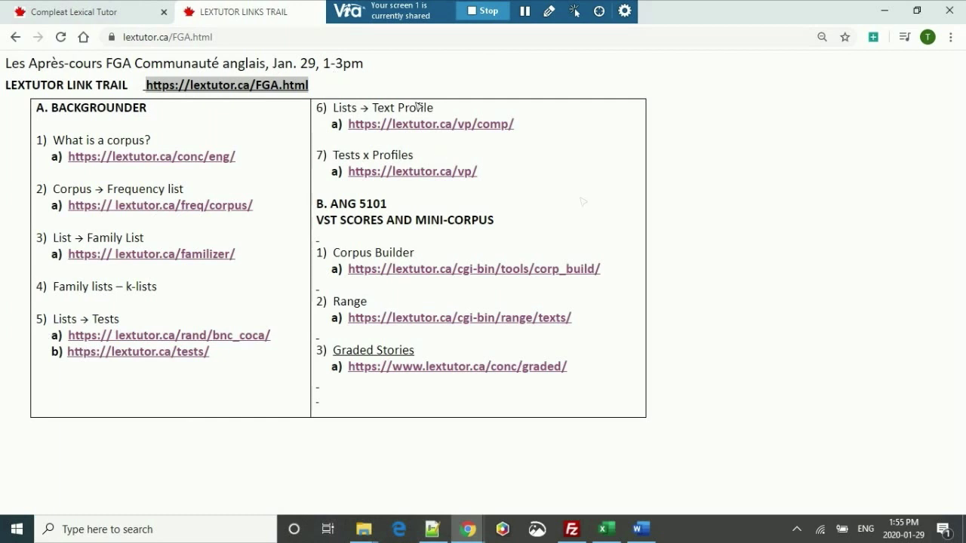
Step: Highlight the BACKGROUNDER heading and the ANG in the ANG 5101 heading on the link trail page, clearing each selection
double_click(62, 108)
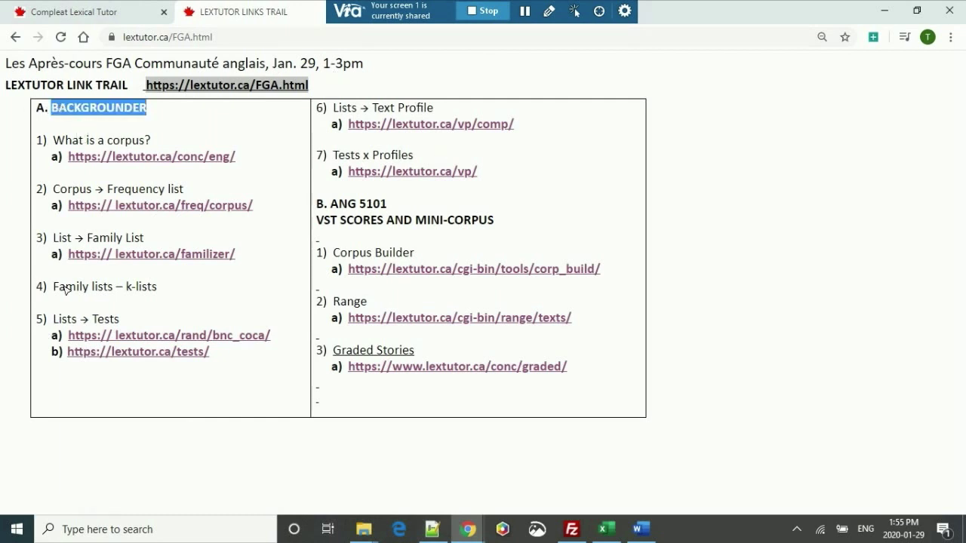
click(535, 156)
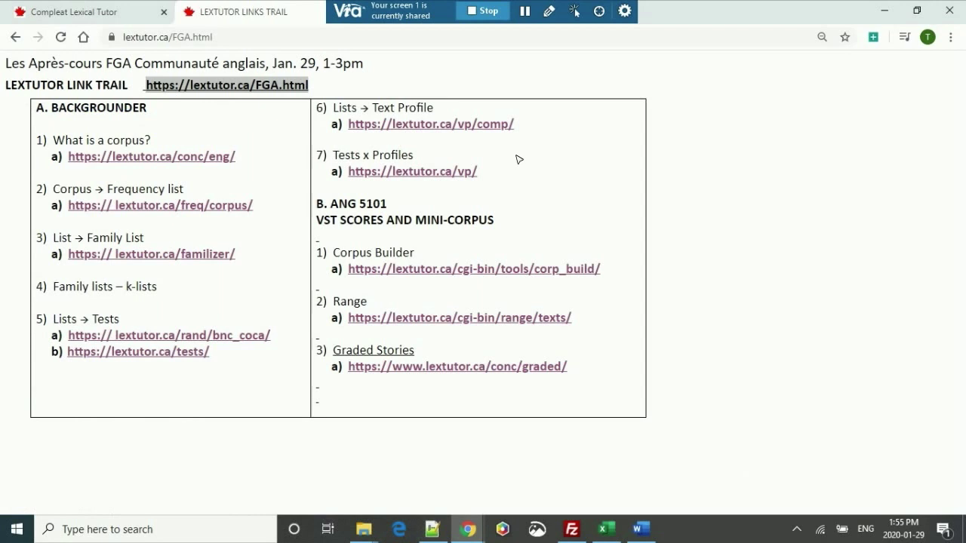
double_click(344, 203)
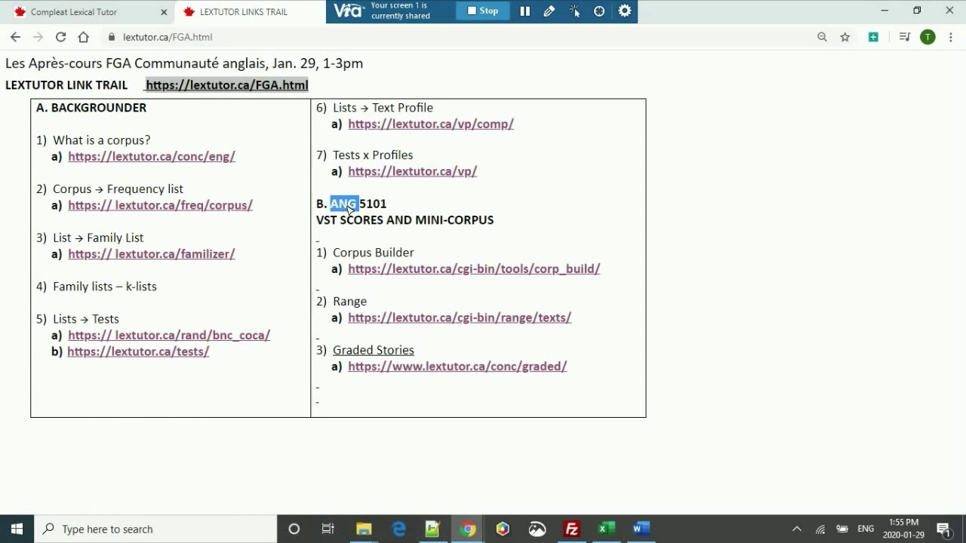
click(489, 245)
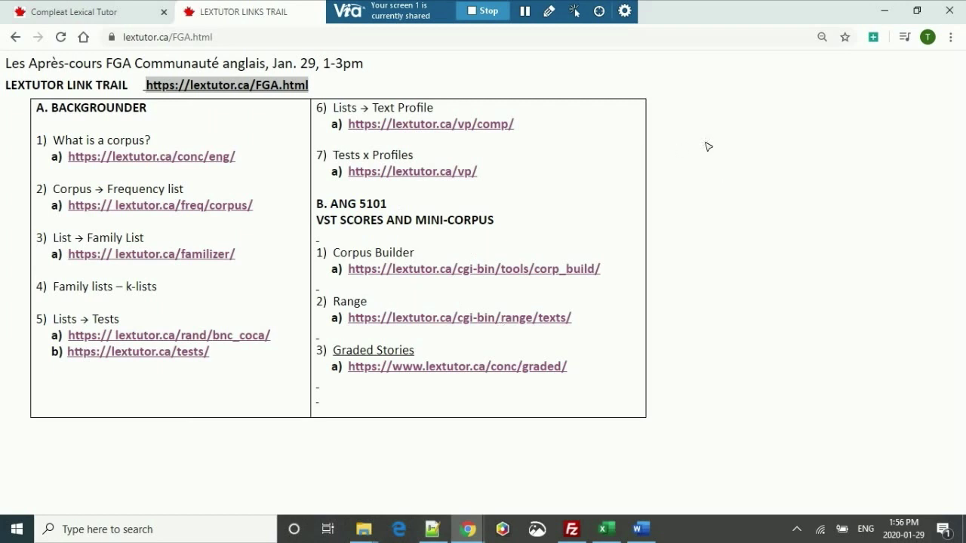
Step: Switch to the Excel score sheet and review the vocabulary test scores from the WEAK group up to the RAW section
mouse_move(603, 532)
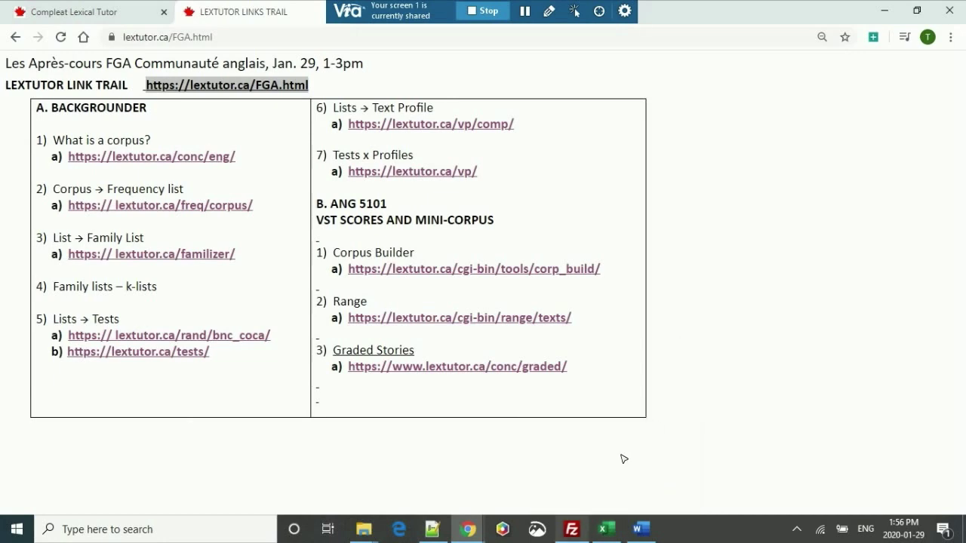
click(604, 531)
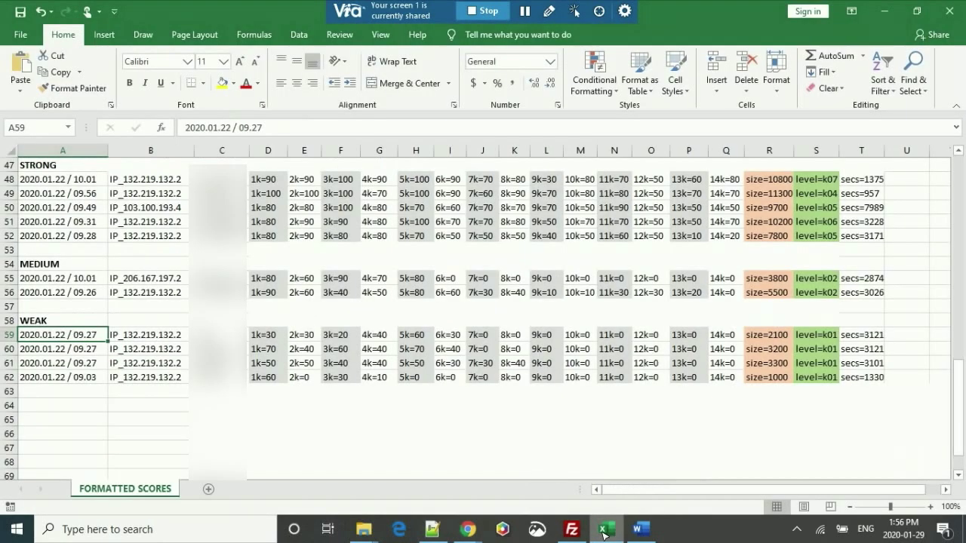
key(Up)
key(Up)
key(Up)
key(Up)
key(Up)
key(Up)
key(Up)
key(Up)
key(Up)
key(Up)
key(Up)
key(Up)
key(Up)
key(Up)
key(Up)
key(Up)
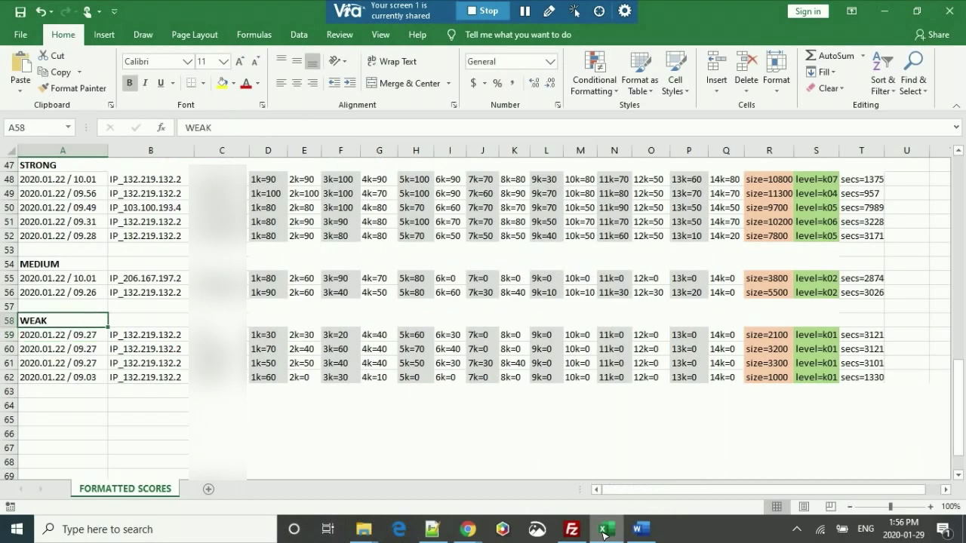
key(Up)
key(Up)
key(Up)
key(Up)
key(Up)
key(Up)
key(Up)
key(Up)
key(Up)
key(Up)
key(Up)
key(Up)
key(Up)
key(Up)
key(Up)
key(Up)
key(Up)
key(Up)
key(Up)
key(Up)
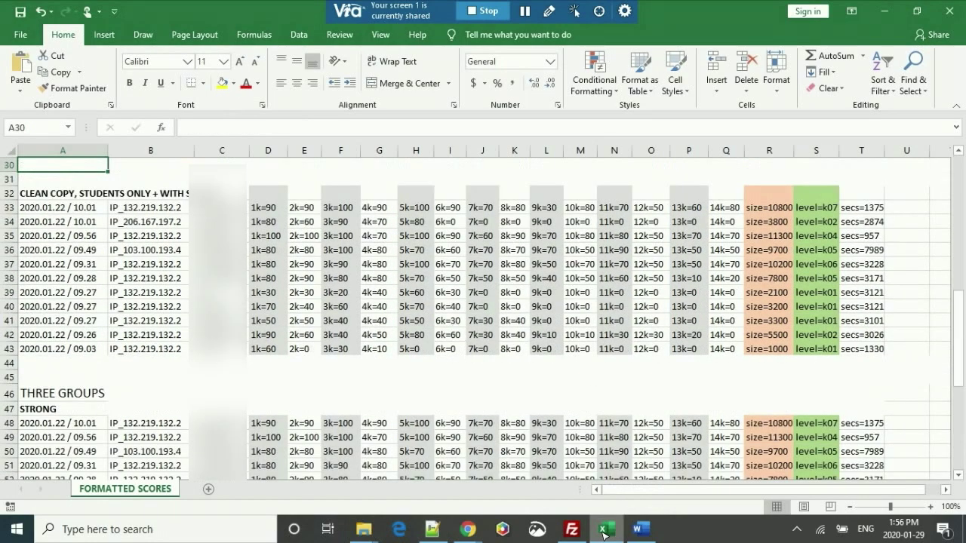
key(Down)
key(Down)
key(Down)
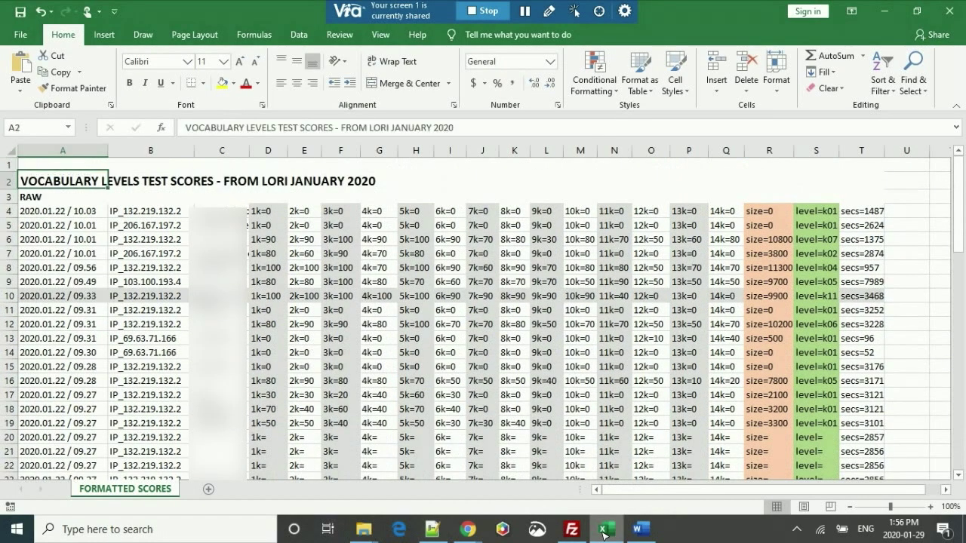
key(Up)
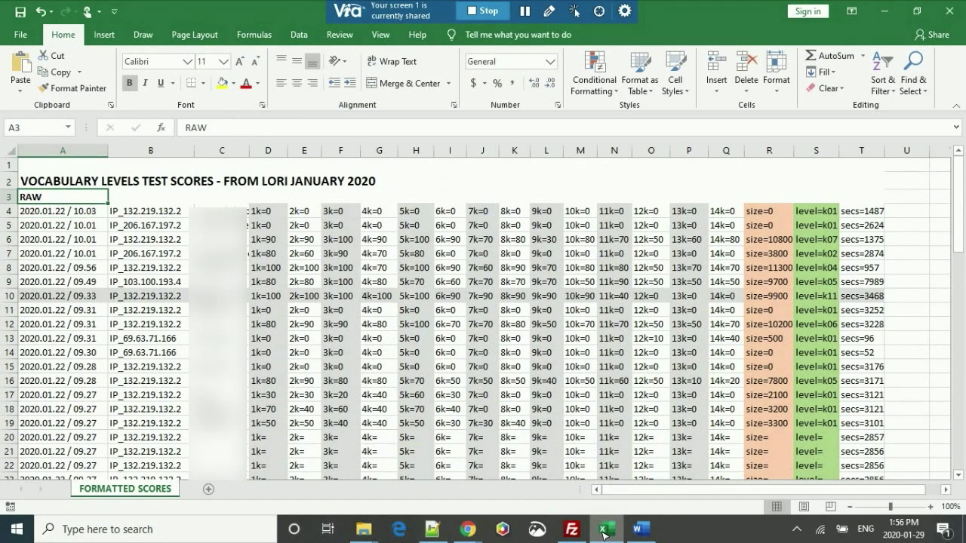
Step: Examine row 10 of the RAW scores across its participant name and k-level results, returning to its date cell
key(Down)
key(Right)
key(Right)
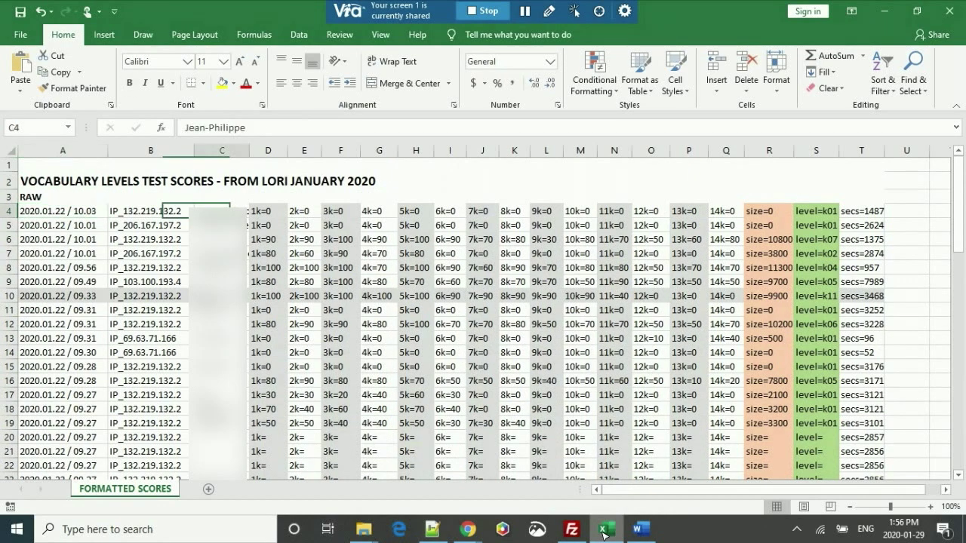
key(Down)
key(Down)
key(Down)
key(Down)
key(Down)
key(Down)
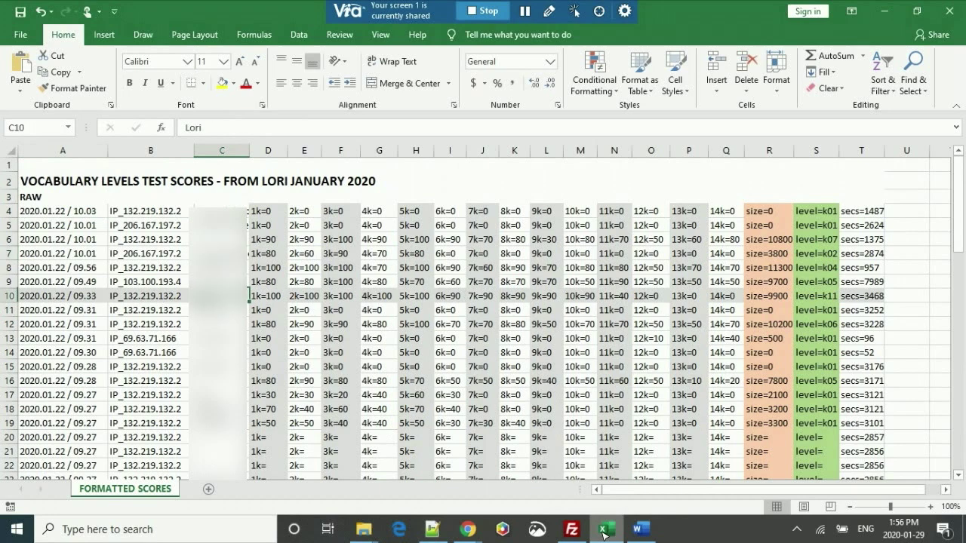
key(Right)
key(Right)
key(Right)
key(Right)
key(Right)
key(Right)
key(Right)
key(Right)
key(Right)
key(Right)
key(Right)
key(Right)
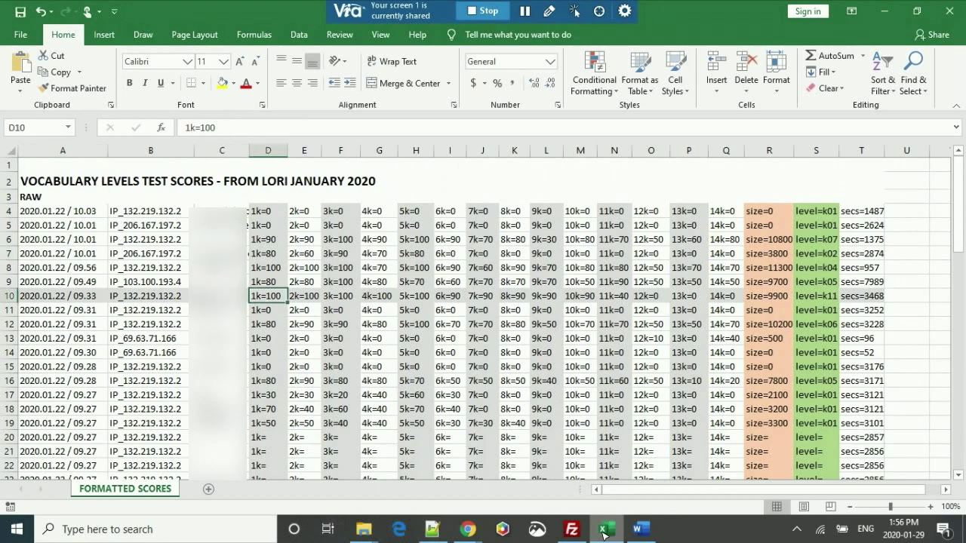
key(Left)
key(Left)
key(Left)
key(Left)
key(Left)
key(Left)
key(Left)
key(Left)
key(Left)
key(Left)
key(Left)
key(Left)
key(Left)
key(Left)
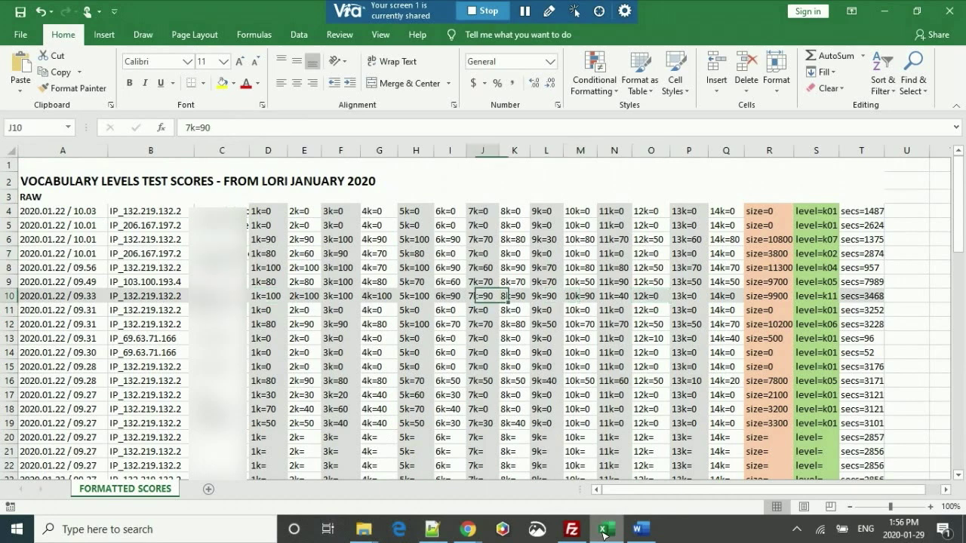
key(Right)
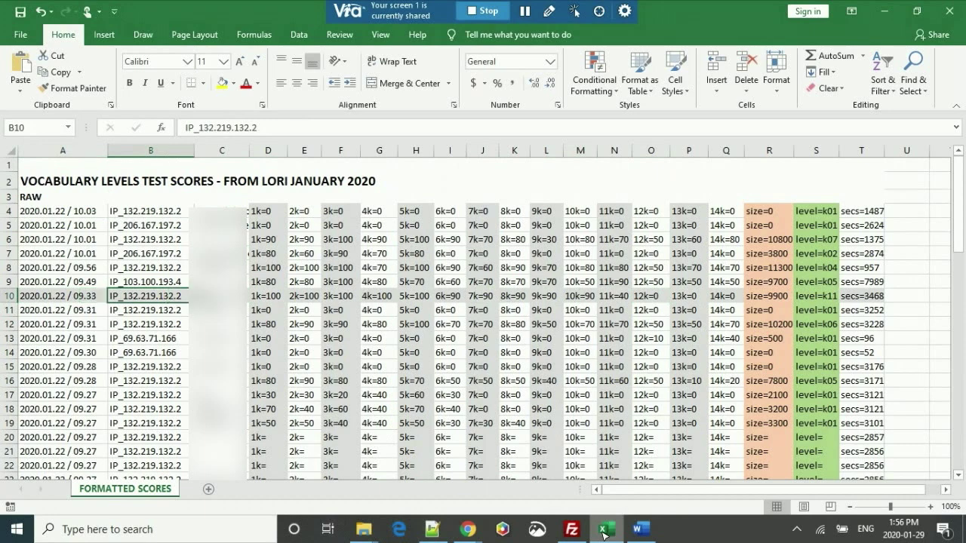
key(Left)
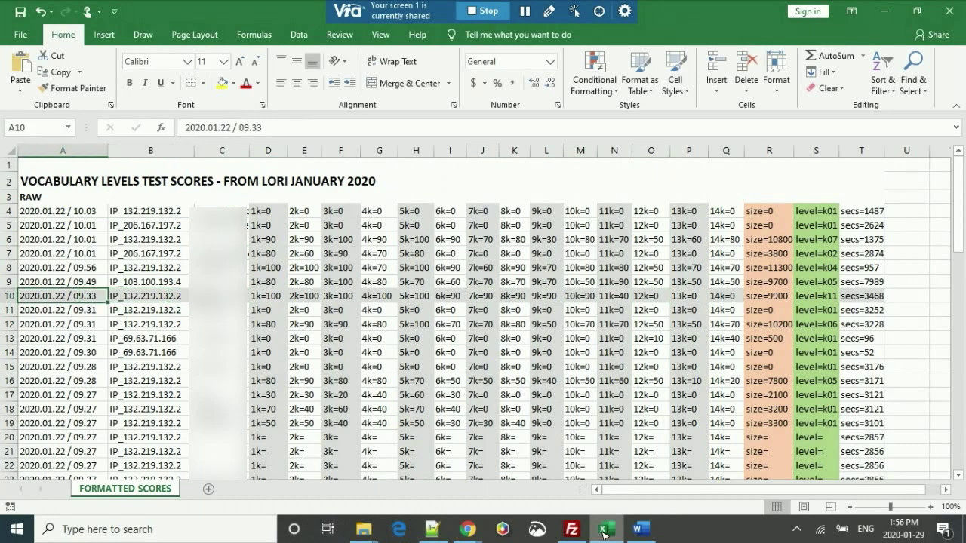
Step: Switch back to Chrome and open the VST vocabulary size test from Lextutor's mobile Levels Tests page
key(alt+Tab)
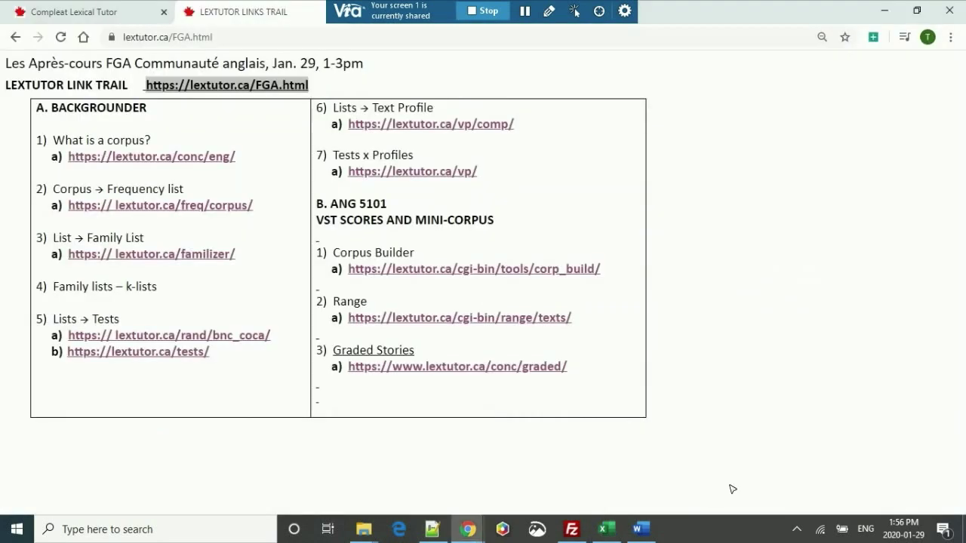
key(alt+Left)
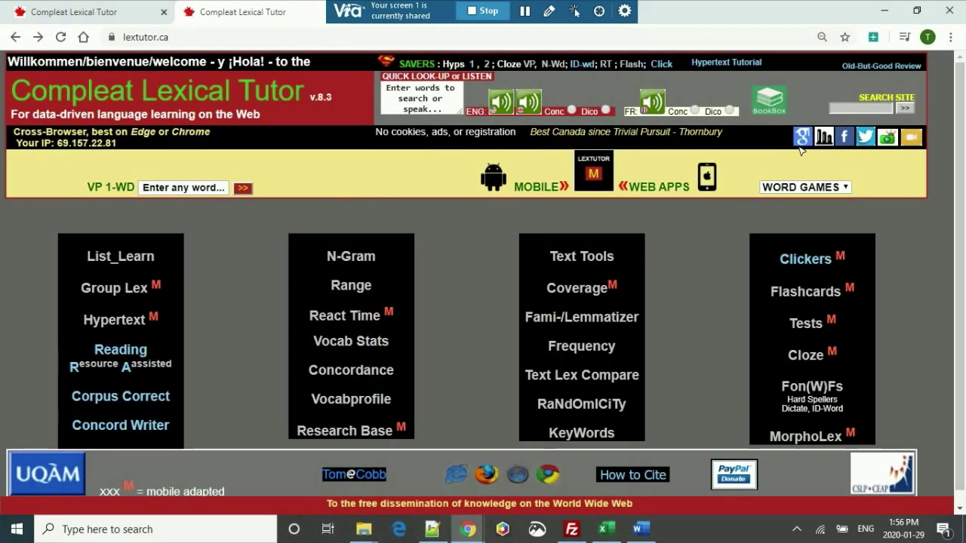
click(707, 177)
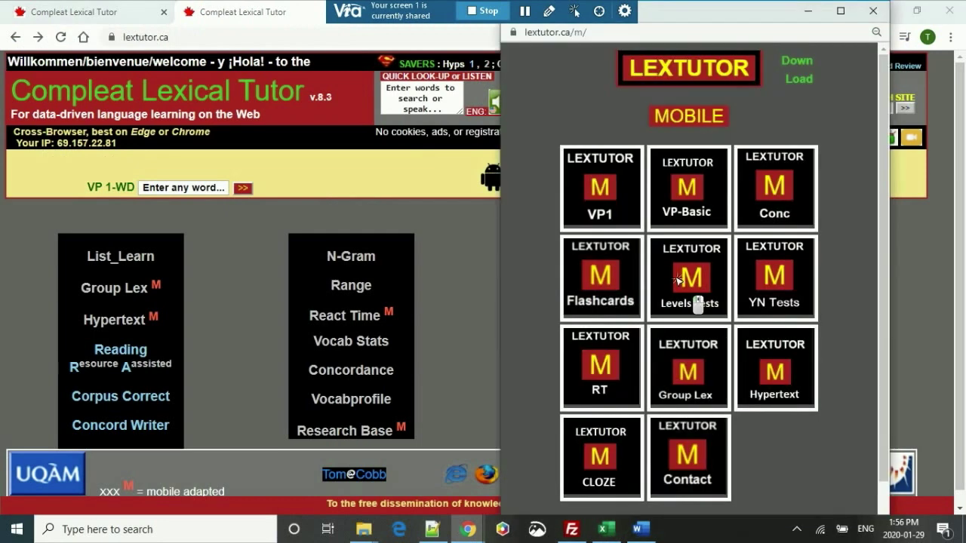
click(678, 281)
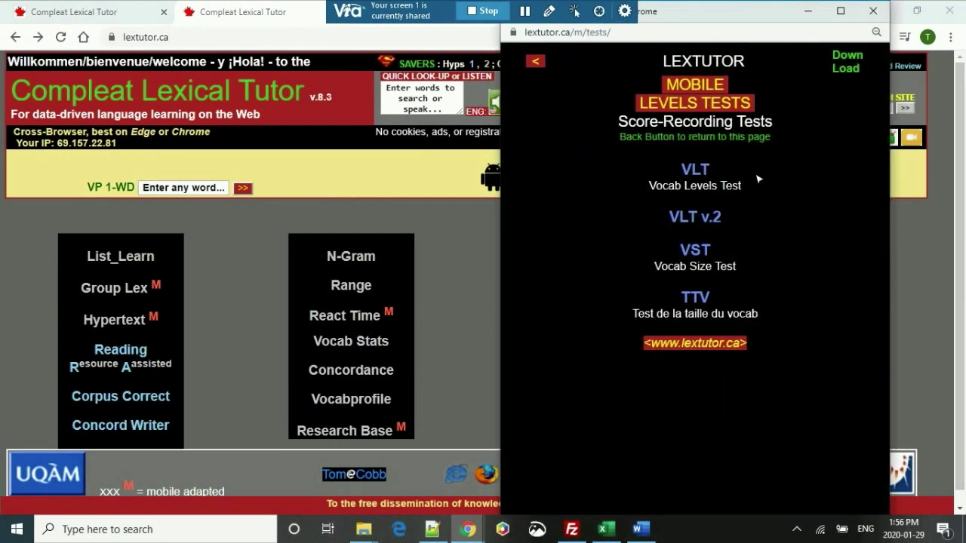
click(698, 252)
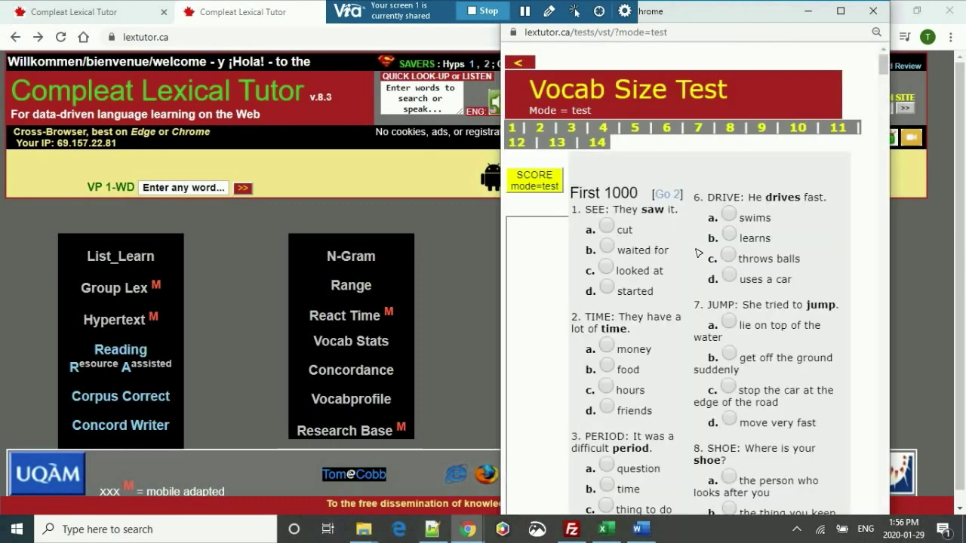
Step: Look through the Vocab Size Test questions from the First 1000 level down to the last level
scroll(698, 252, down, 1)
scroll(698, 252, up, 1)
drag(594, 230, 655, 239)
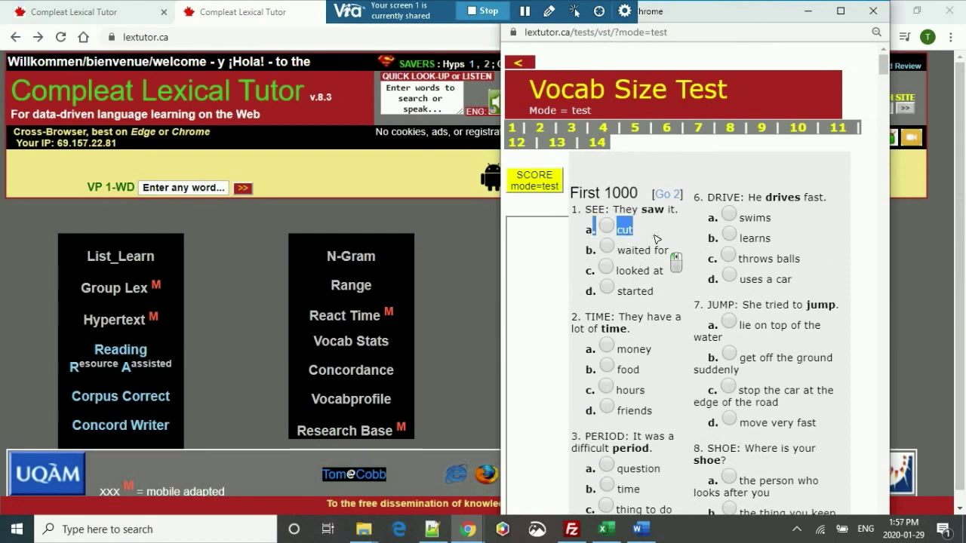
click(656, 238)
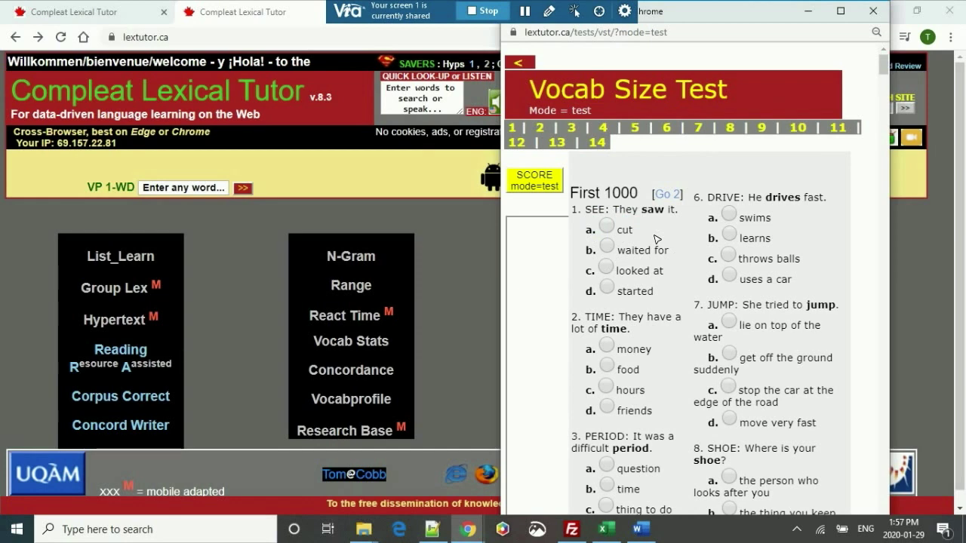
scroll(656, 239, down, 10)
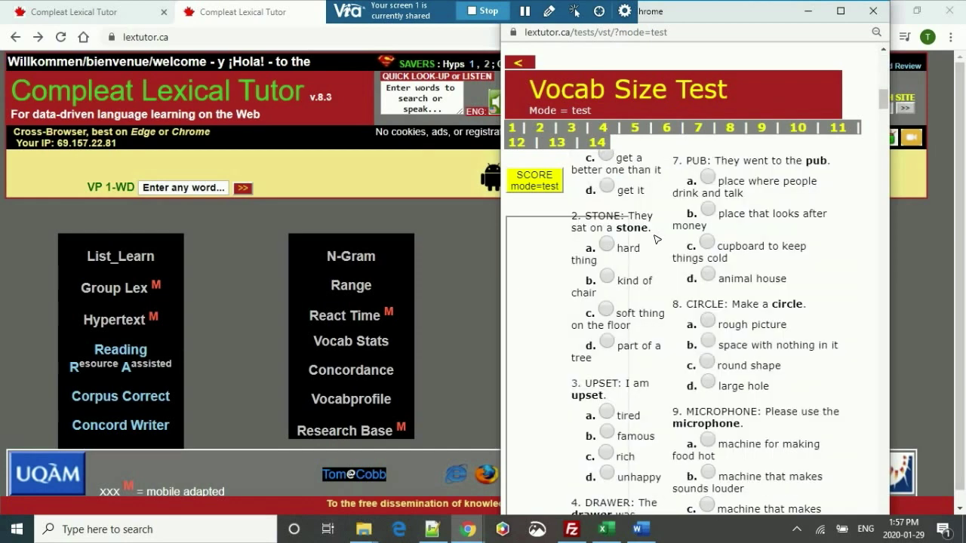
scroll(656, 240, down, 5)
scroll(656, 239, up, 3)
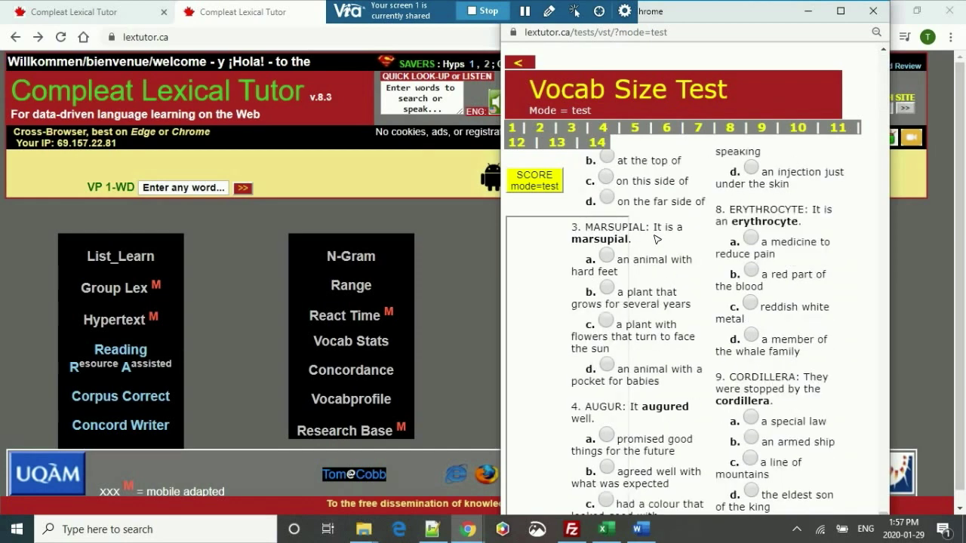
scroll(655, 239, up, 3)
scroll(656, 238, down, 7)
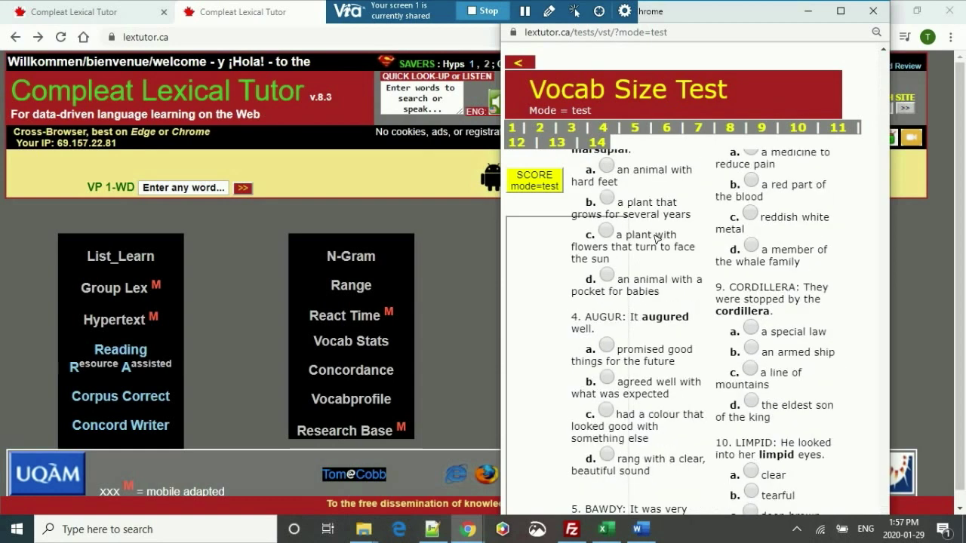
scroll(656, 238, down, 3)
scroll(656, 237, up, 3)
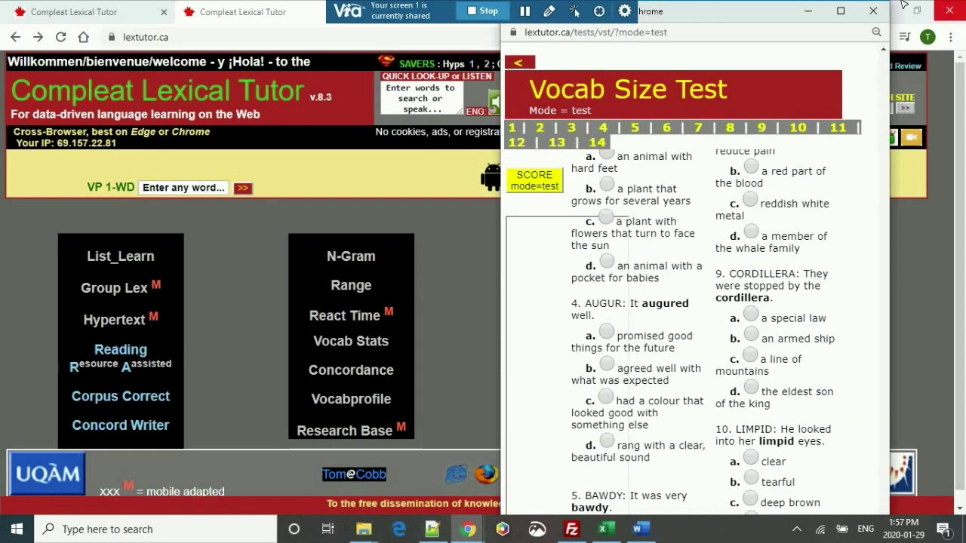
Step: Review the maximized Vocab Size Test from its end back to the First 1000 questions, and close the test window
click(840, 12)
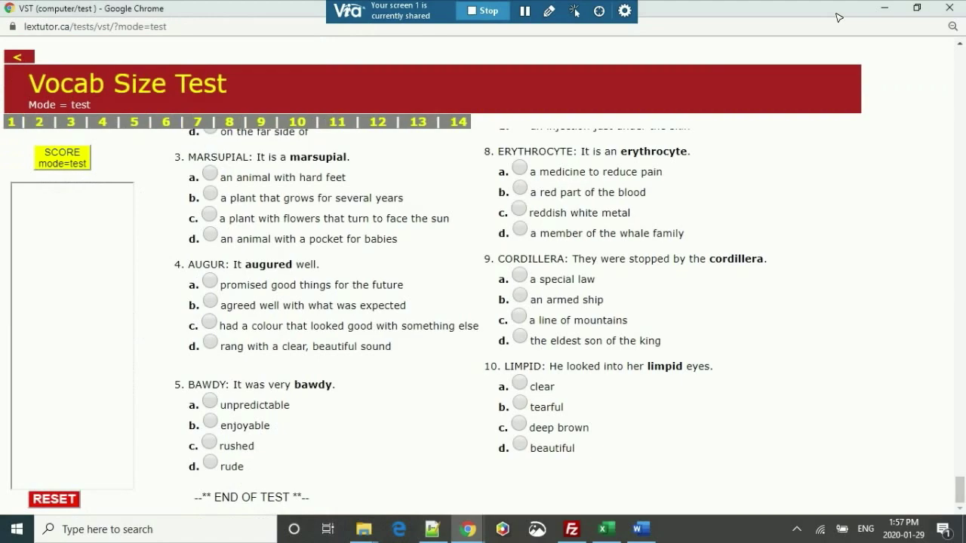
key(Page_Up)
key(Page_Up)
key(Page_Up)
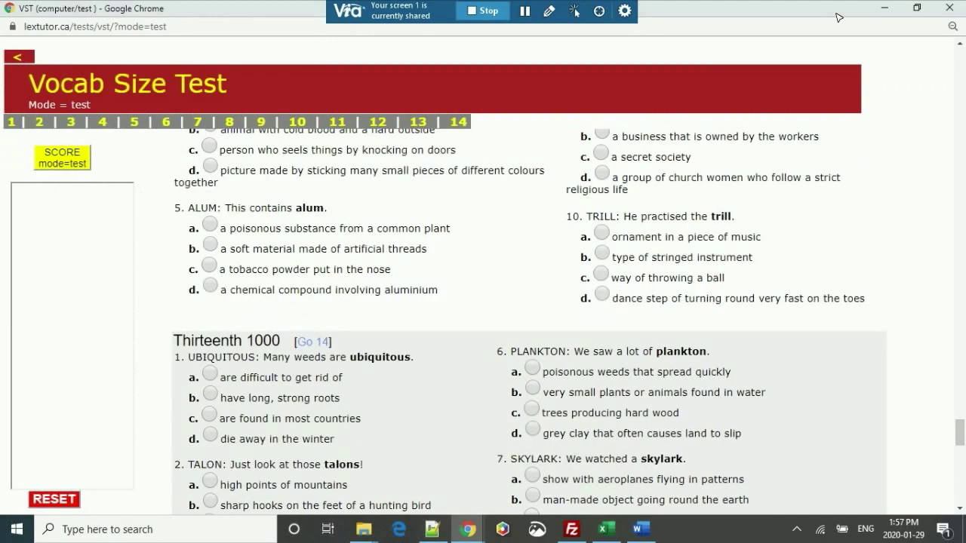
key(Page_Up)
key(Page_Up)
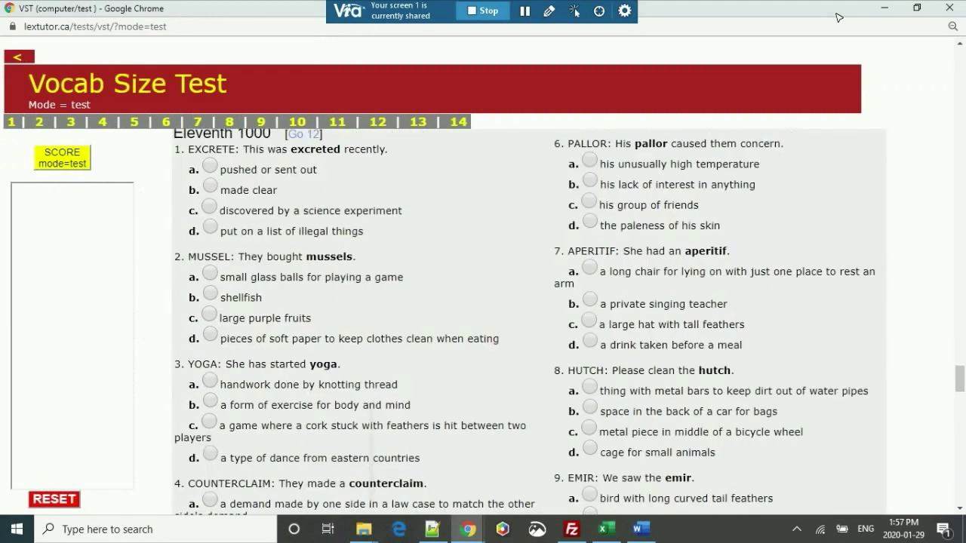
key(Page_Up)
key(Page_Up)
key(Page_Up)
key(Page_Up)
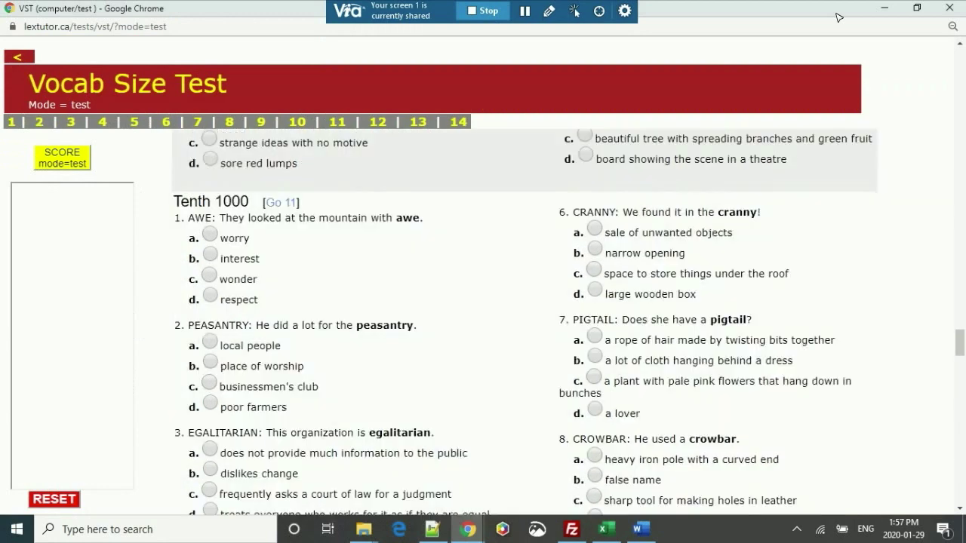
key(Home)
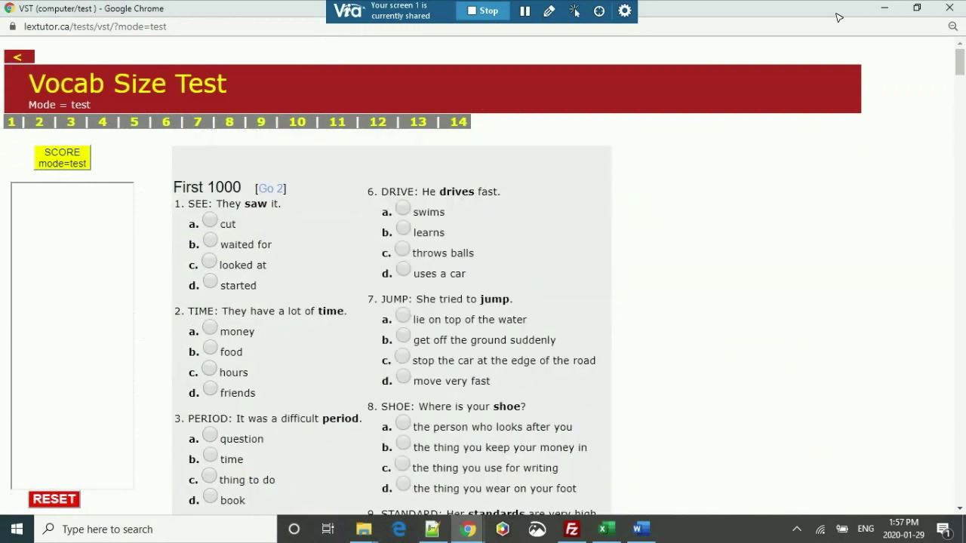
key(Down)
key(Down)
key(Down)
key(Up)
key(Up)
key(Up)
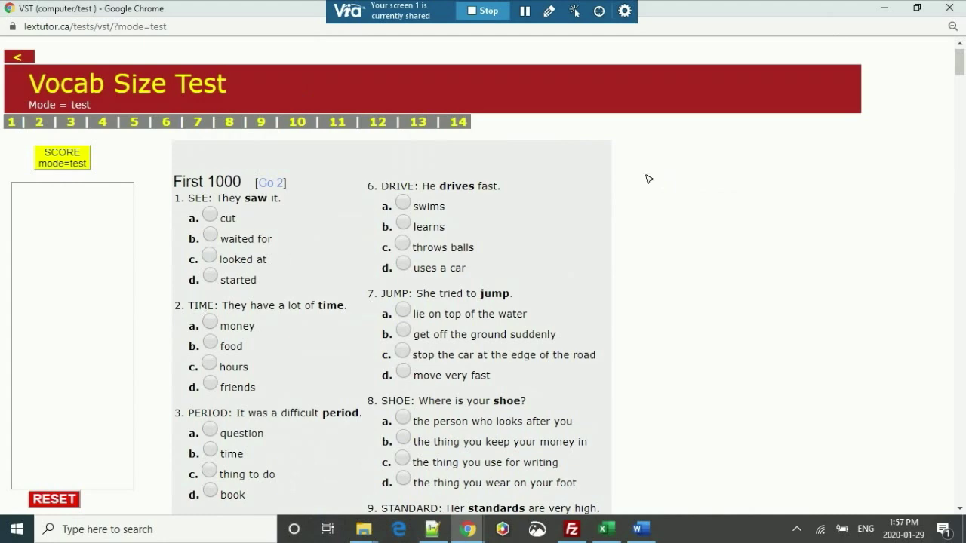
double_click(729, 8)
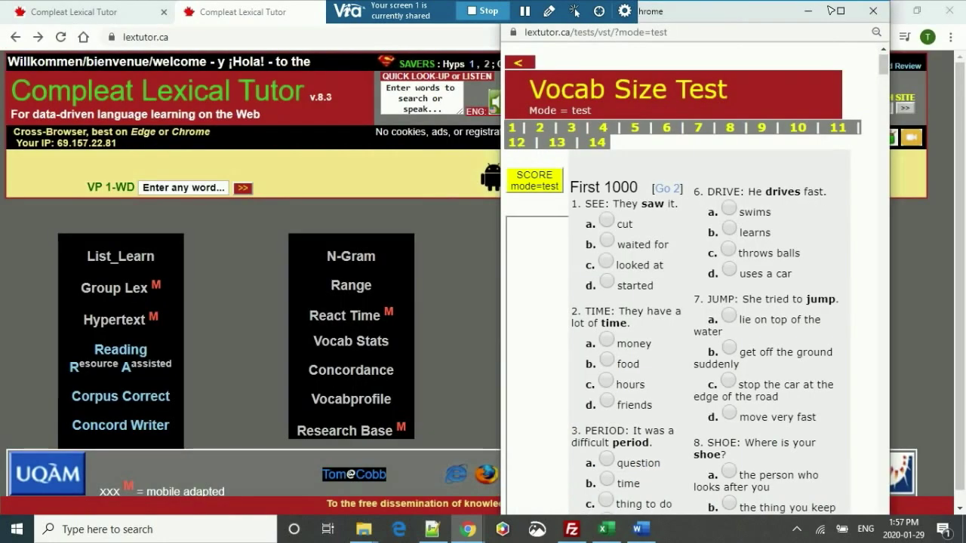
click(874, 12)
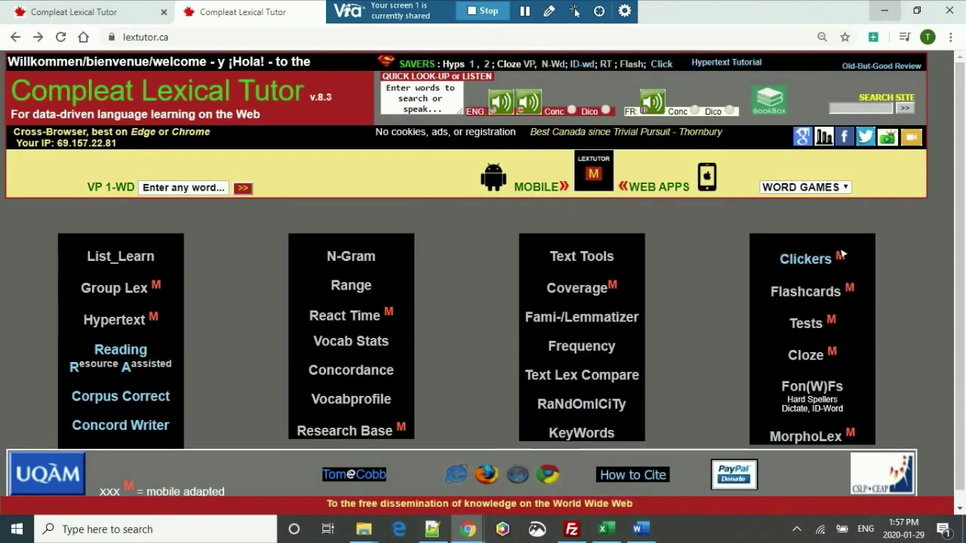
Step: Switch to the Excel score sheet and skim the RAW entries down to row 17, returning to the first record's date cell in row 4
key(alt+Tab)
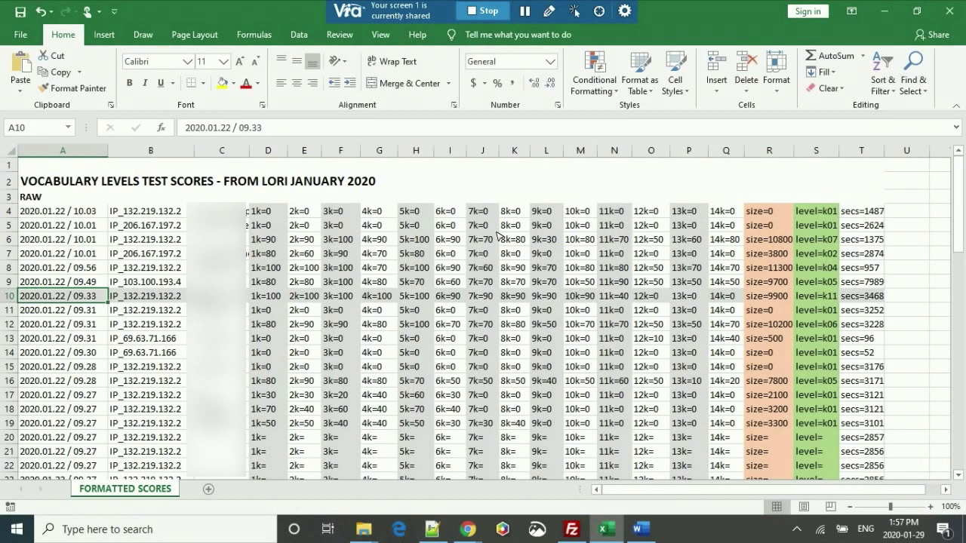
key(Down)
key(Down)
key(Down)
key(Down)
key(Down)
key(Down)
key(Down)
key(Down)
key(Down)
key(Down)
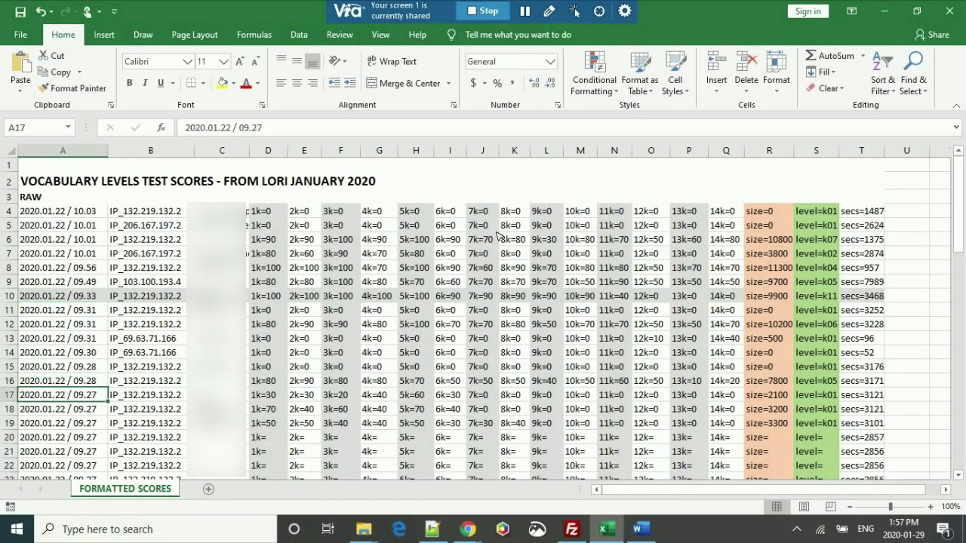
key(Up)
key(Up)
key(shift+Right)
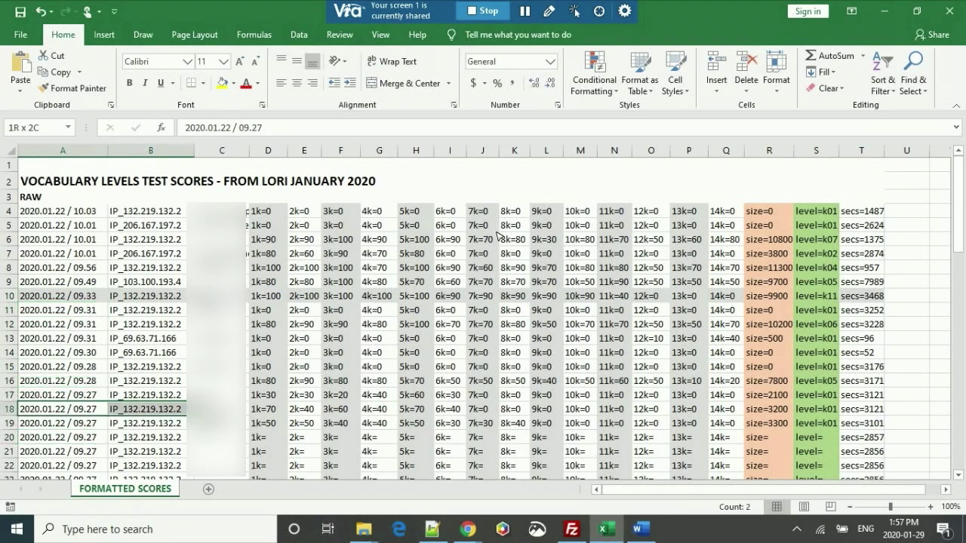
key(Up)
key(Up)
key(Up)
key(Up)
key(Up)
key(Up)
key(Up)
key(Up)
key(Up)
key(Up)
key(Up)
key(Up)
key(Up)
key(Up)
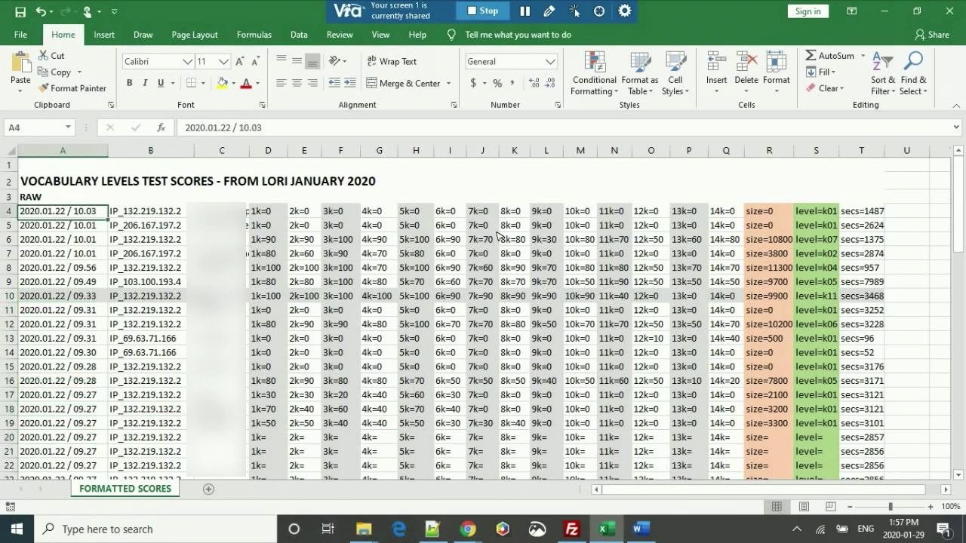
Step: Examine the first RAW record in row 4 field by field, from date and IP address through participant name to the 1k score
key(Right)
key(Left)
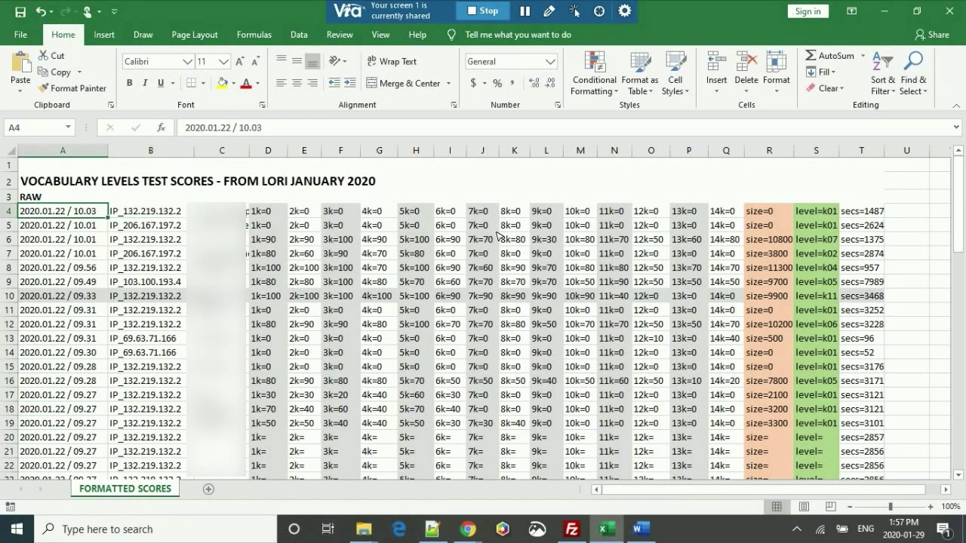
key(Right)
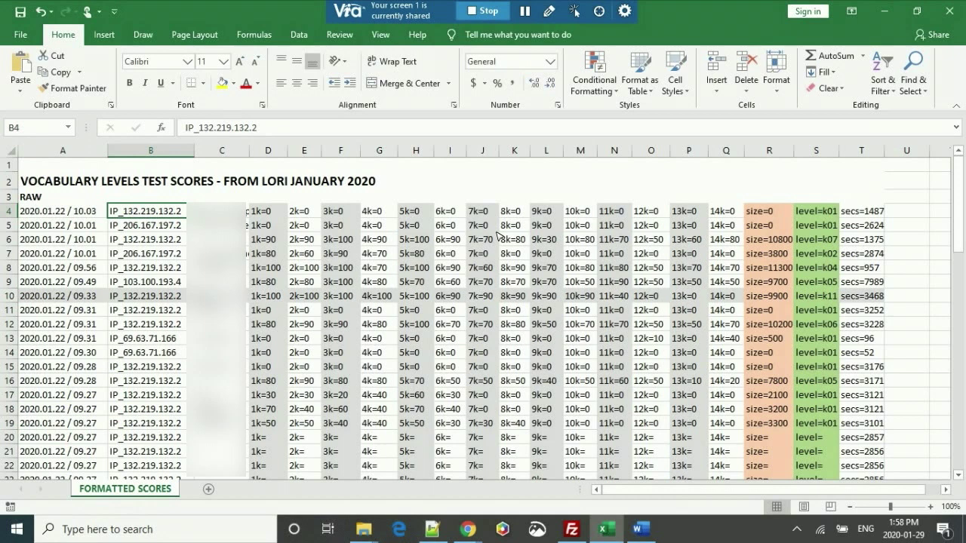
key(Right)
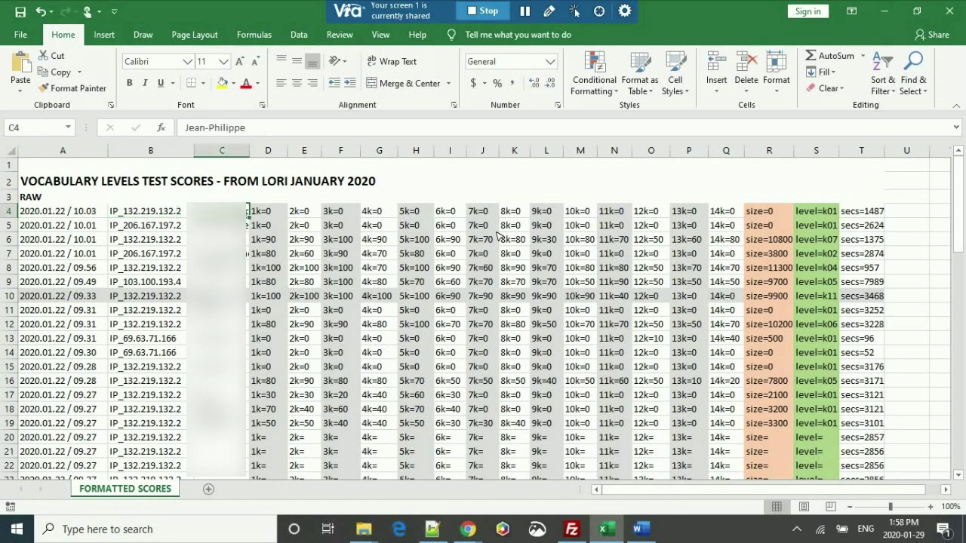
key(Left)
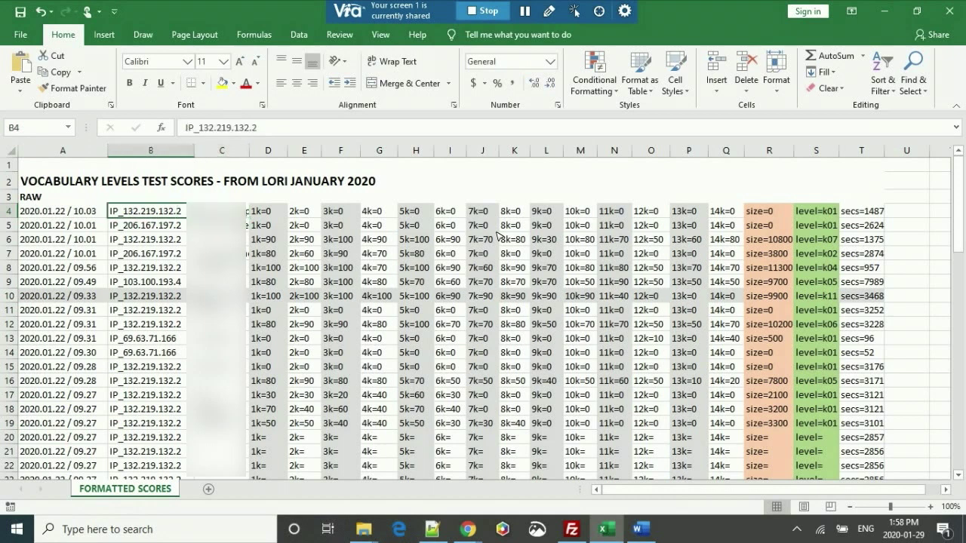
key(Left)
key(Right)
key(Right)
key(Right)
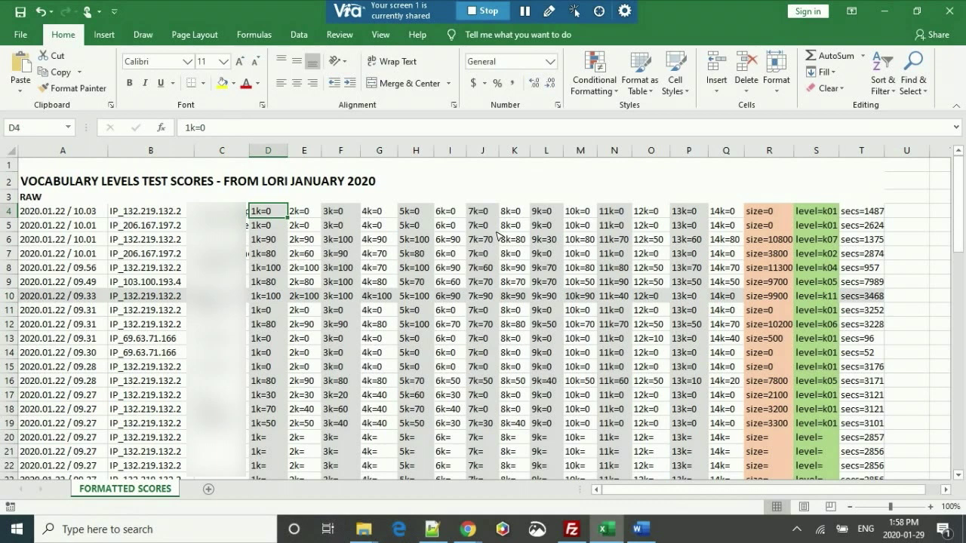
Step: Check row 4's 1k to 3k scores, and highlight the 1k results of rows 4 to 6
key(Right)
key(Right)
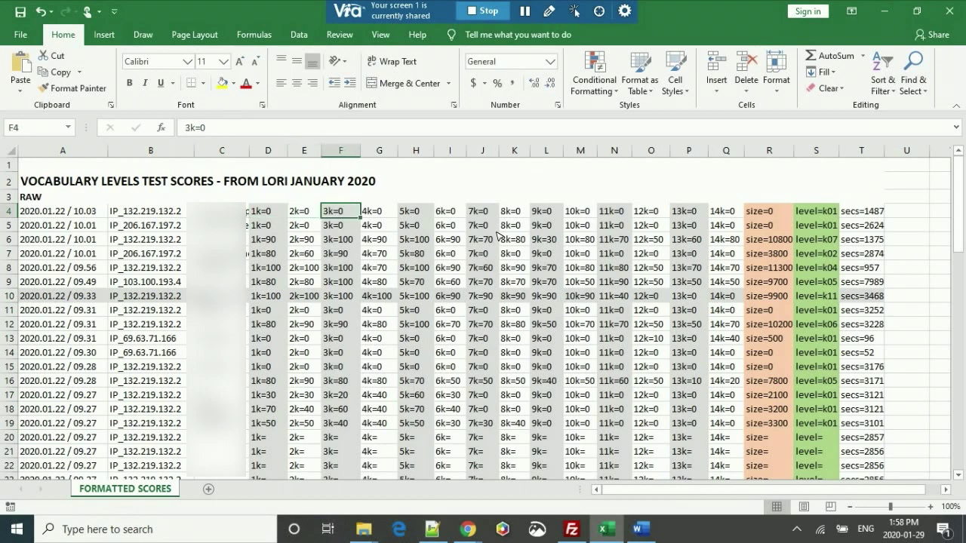
key(Left)
key(Left)
key(Left)
key(Right)
key(shift+Down)
key(shift+Down)
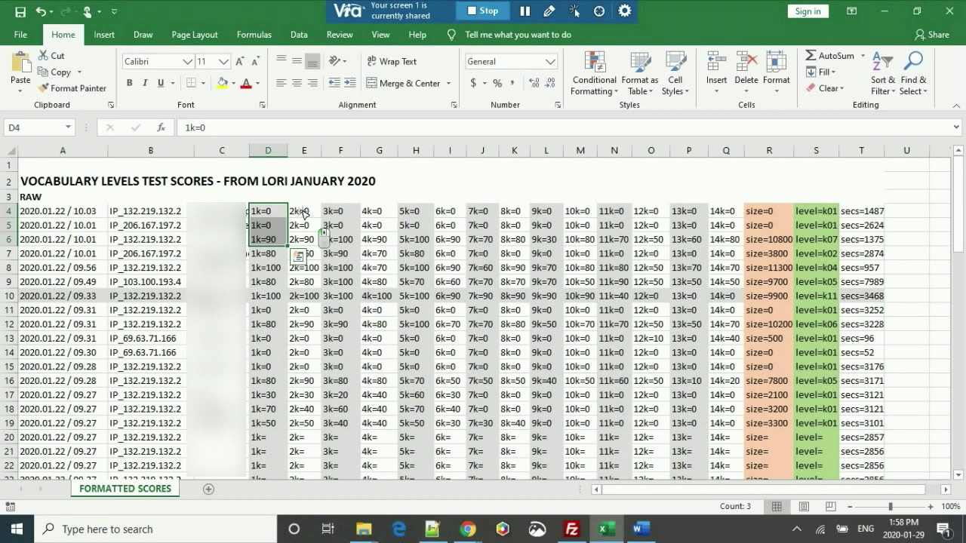
Step: Examine the 1k, 2k and 3k scores of the record in row 6
click(303, 213)
key(Down)
key(Left)
key(Down)
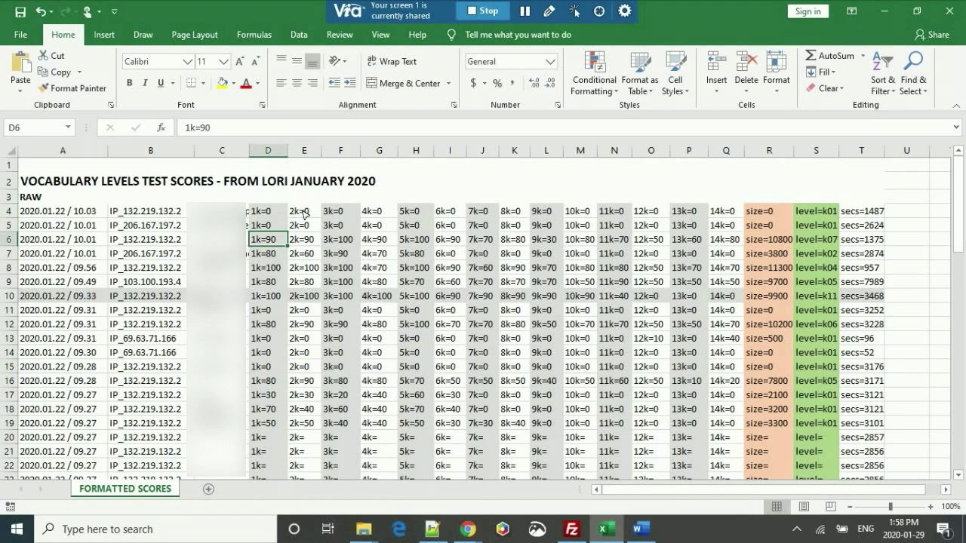
key(Right)
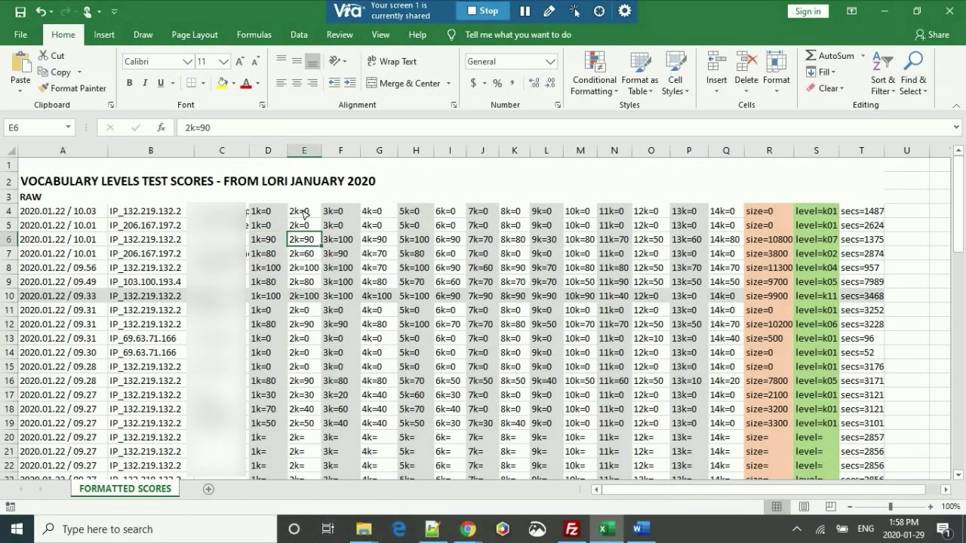
key(Right)
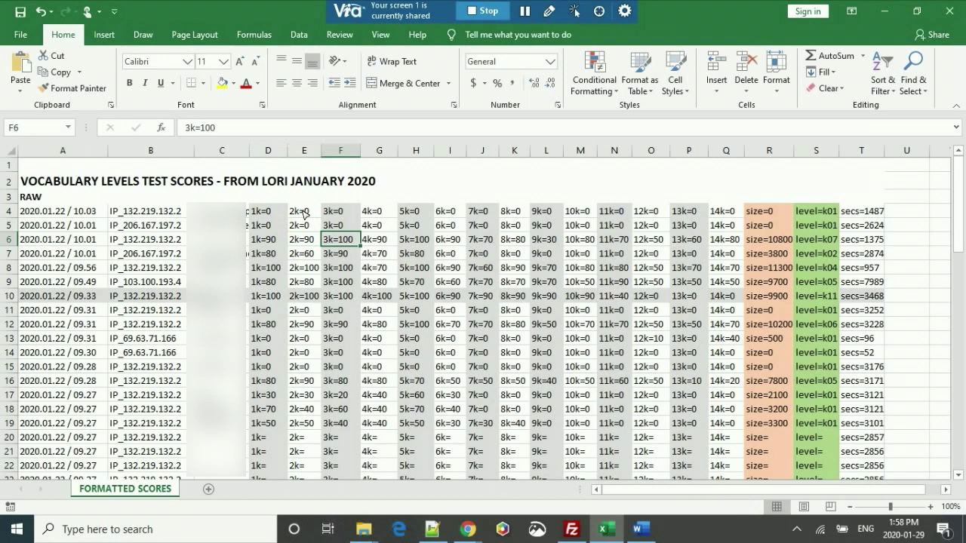
Step: Compare the 1k and 2k scores of the grey-highlighted record in row 10, returning to its date cell
key(Left)
key(Down)
key(Down)
key(Down)
key(Down)
key(Left)
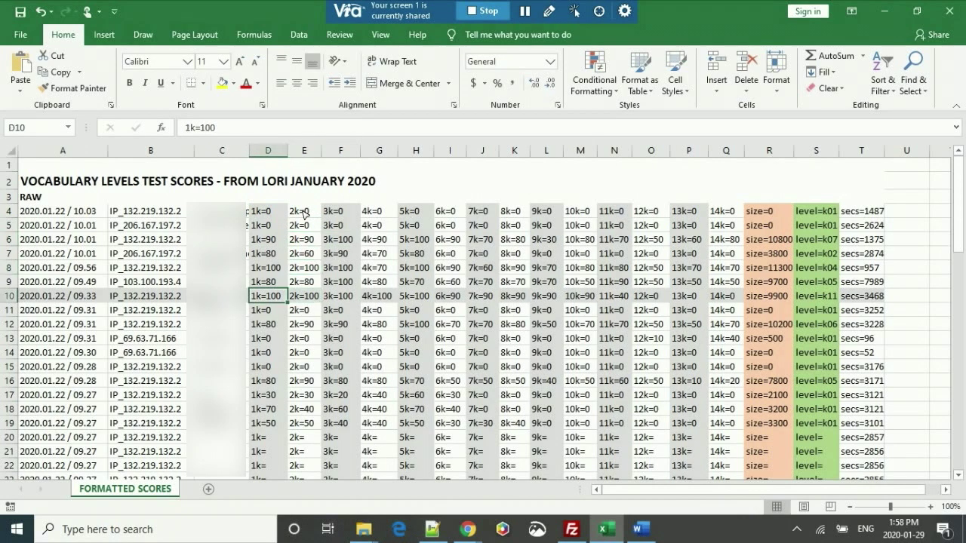
key(Right)
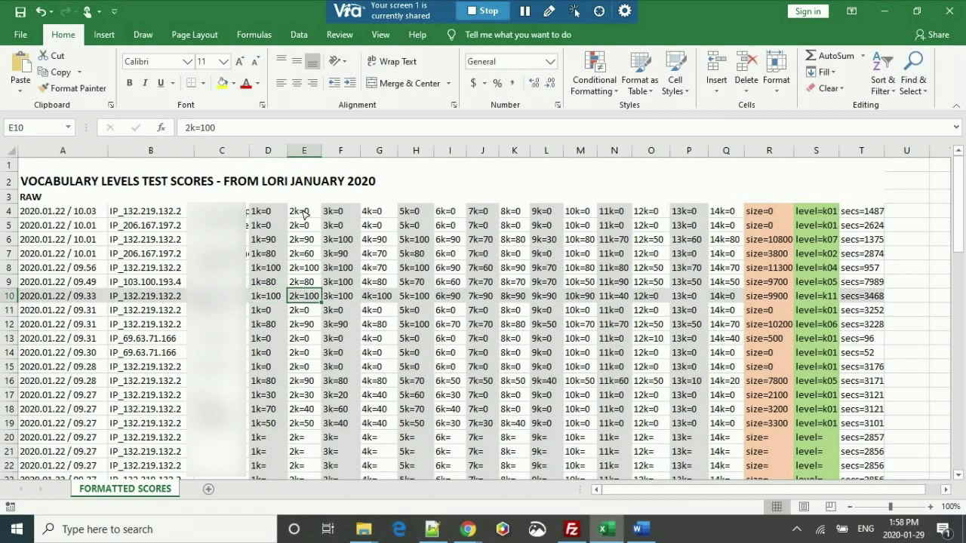
key(Left)
key(Left)
key(Right)
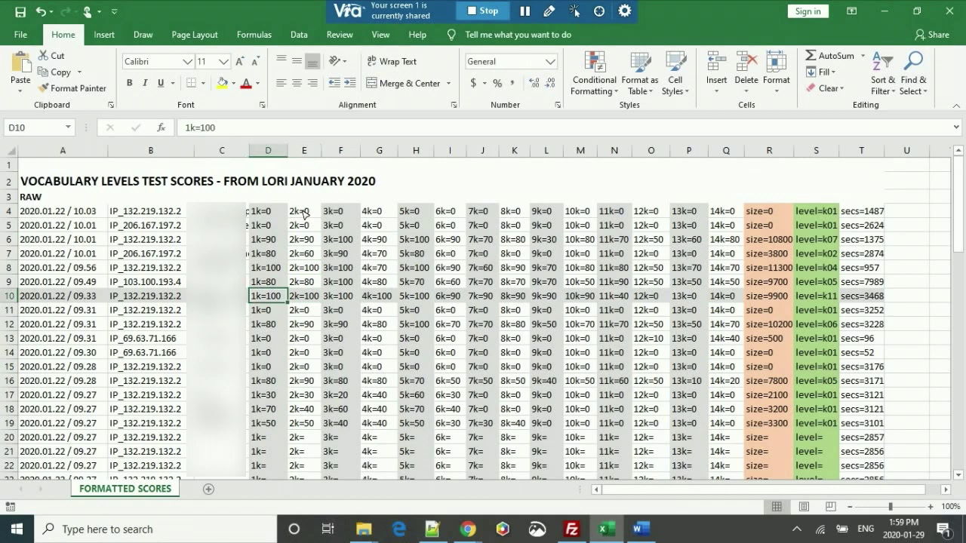
key(Left)
key(Left)
key(Left)
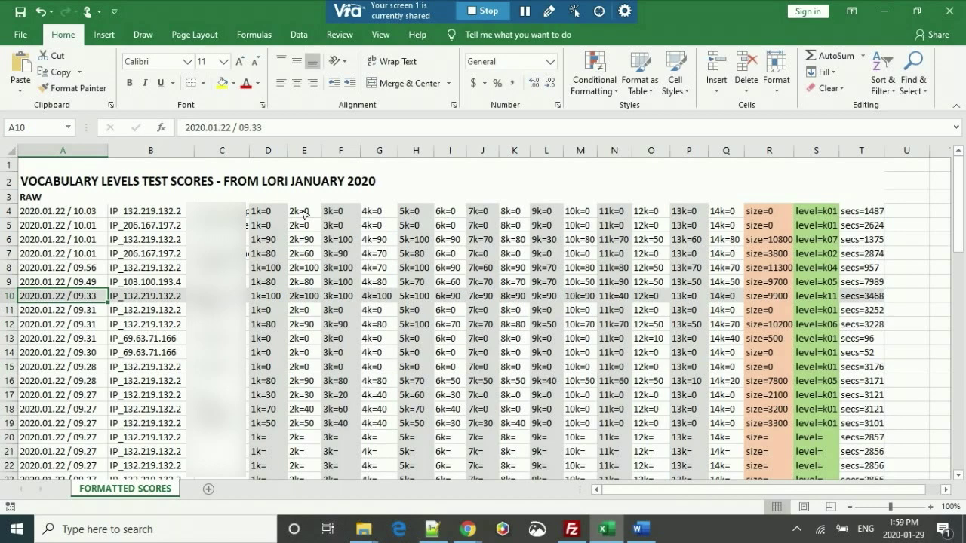
Step: Look through the remaining RAW records and locate the heading "CLEAN COPY, STUDENTS ONLY + WITH SCORES" in row 32
key(Down)
key(Down)
key(Down)
key(Down)
key(Down)
key(Down)
key(Down)
key(Down)
key(Down)
key(Down)
key(Down)
key(Down)
key(Down)
key(Down)
key(Down)
key(Down)
key(Down)
key(Down)
key(Down)
key(Down)
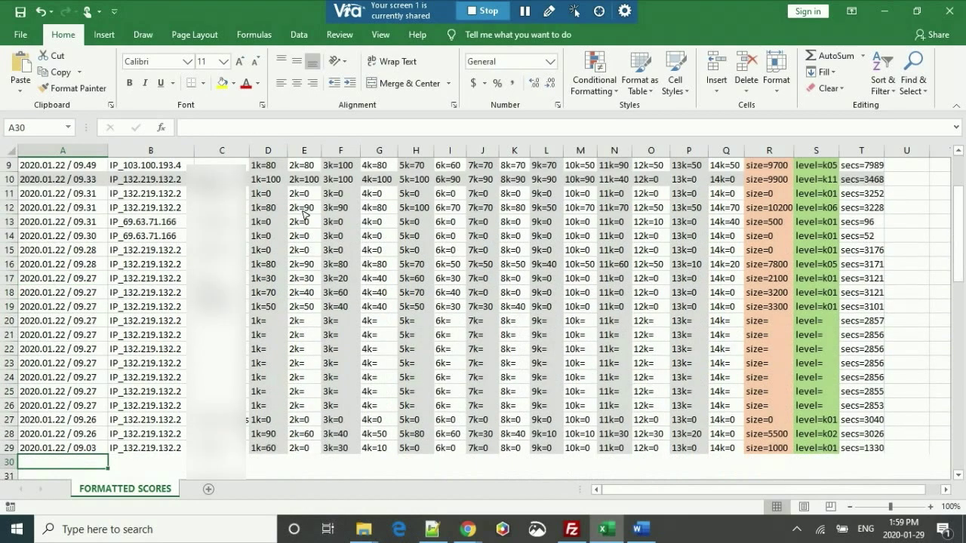
key(Down)
key(Down)
key(Down)
key(Down)
key(Down)
key(Down)
key(Down)
key(Down)
key(Down)
key(Down)
key(Down)
key(Up)
key(Up)
key(Up)
key(Up)
key(Up)
key(Up)
key(Up)
key(Up)
key(Up)
key(Up)
key(Up)
key(Up)
key(Up)
key(Up)
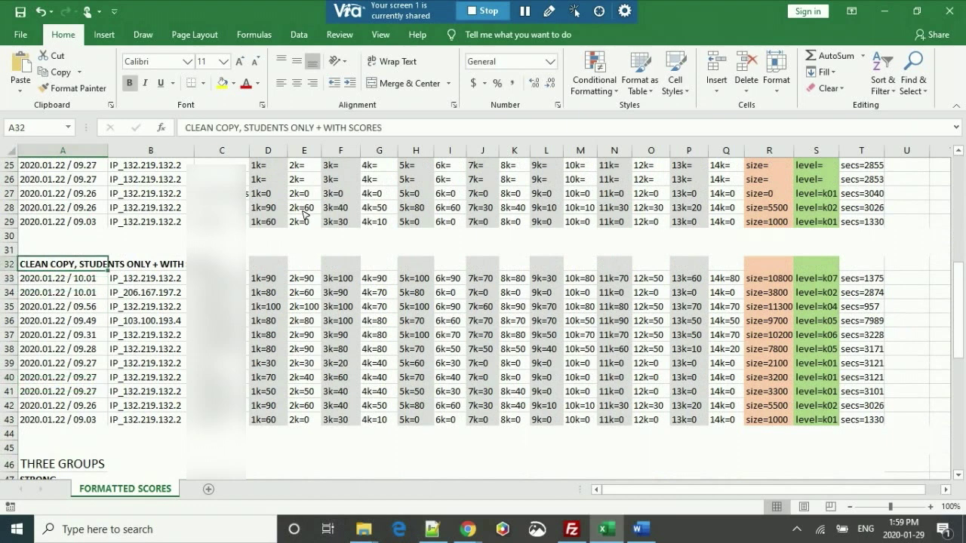
Step: Look through the clean list of student scores and continue down to the groups listed under THREE GROUPS
key(Down)
key(Down)
key(Down)
key(Down)
key(Down)
key(Down)
key(Down)
key(Down)
key(Down)
key(Down)
key(Down)
key(Down)
key(Down)
key(Down)
key(Down)
key(Down)
key(Down)
key(Down)
key(Down)
key(Down)
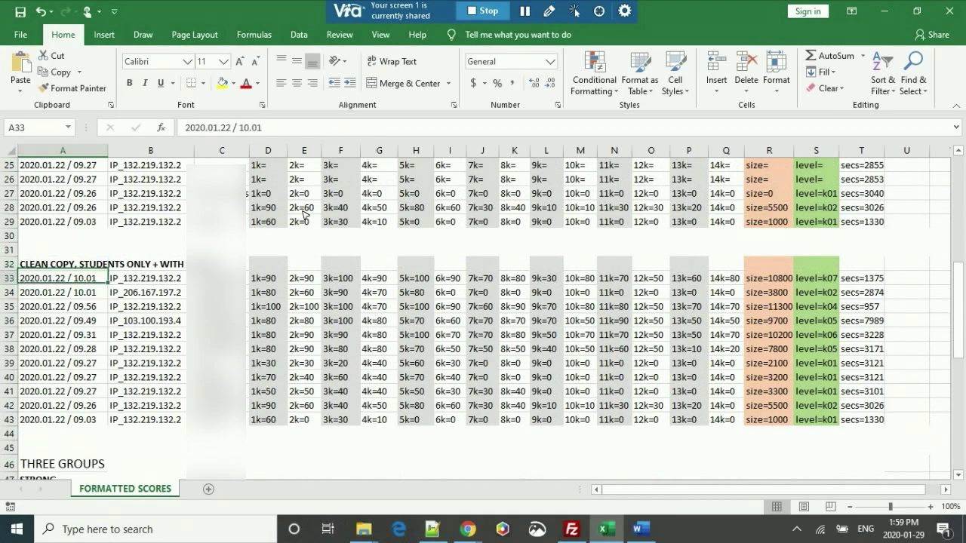
key(Down)
key(Down)
key(Down)
key(Down)
key(Down)
key(Down)
key(Down)
Step: Go back over the clean student records and locate the STRONG heading in row 47
key(Up)
key(Up)
key(Up)
key(Up)
key(Up)
key(Up)
key(Up)
key(Up)
key(Up)
key(Up)
key(Up)
key(Up)
key(Up)
key(Up)
key(Up)
key(Up)
key(Up)
key(Up)
key(Up)
key(Up)
key(Up)
key(Up)
key(Up)
key(Down)
key(Down)
key(Down)
key(Down)
key(Down)
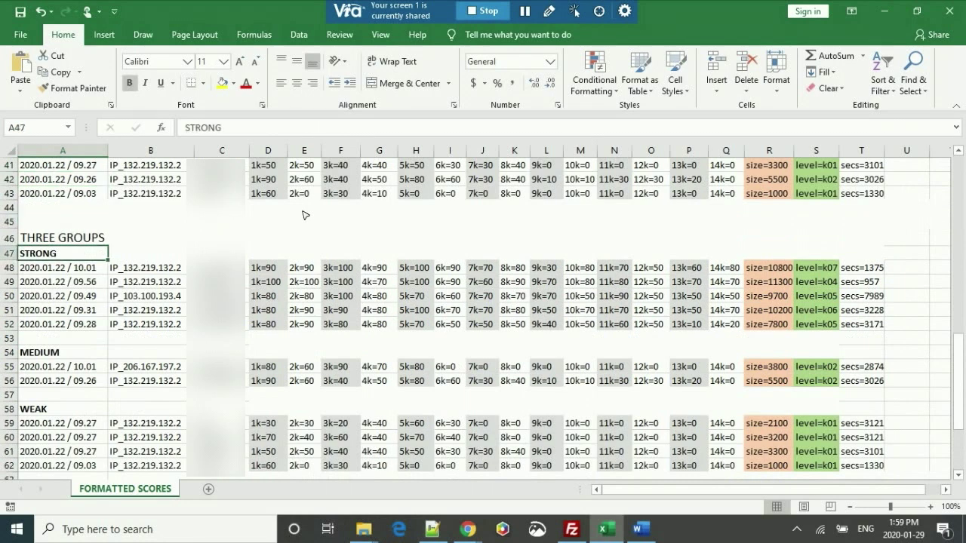
Step: Look over the STRONG group's records, continuing to the MEDIUM group's first record in row 55
key(Down)
key(Down)
key(Down)
key(Down)
key(Down)
key(Down)
key(Down)
key(Down)
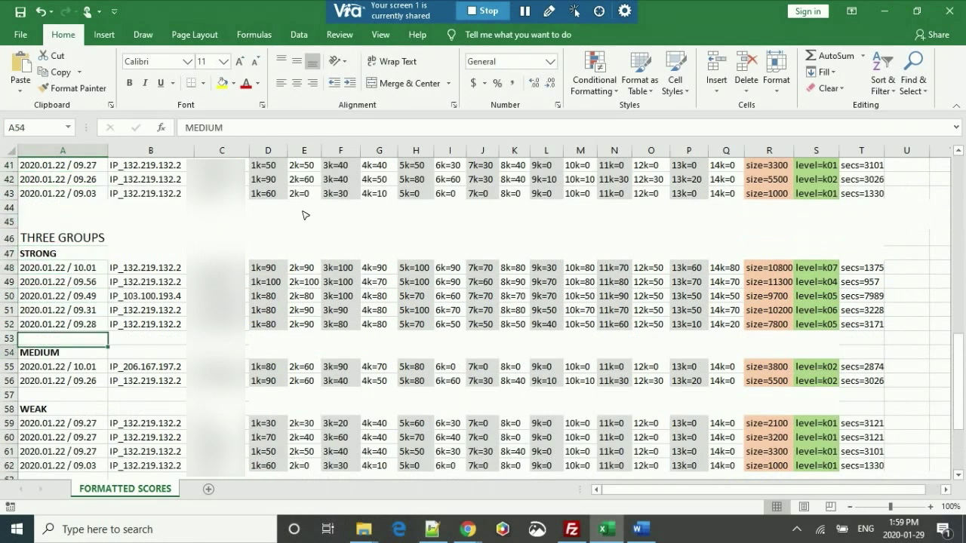
key(Down)
key(Down)
key(Down)
key(Up)
key(Up)
key(Up)
key(Up)
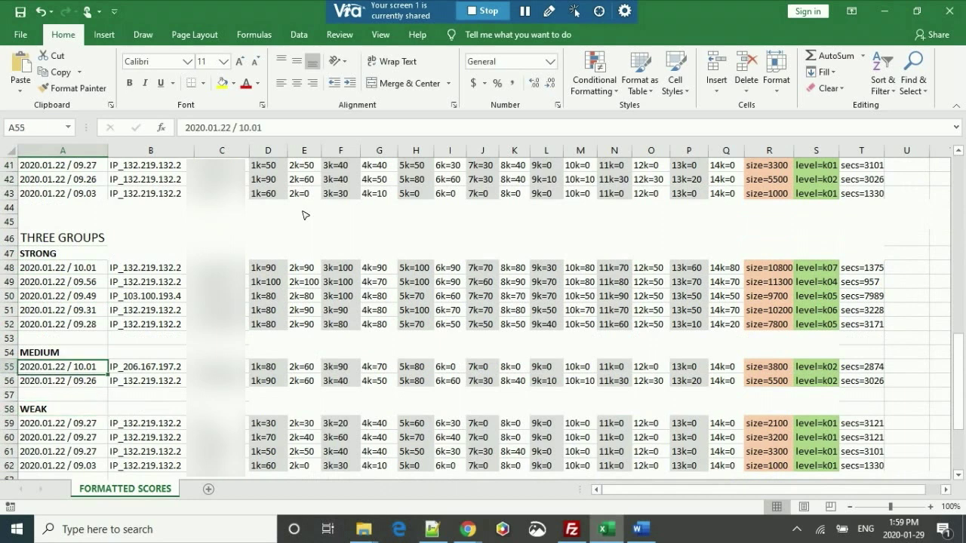
Step: Examine the 1k to 14k scores of the first STRONG record in row 48
key(Up)
key(Up)
key(Up)
key(Up)
key(Up)
key(Up)
key(Right)
key(Right)
key(Right)
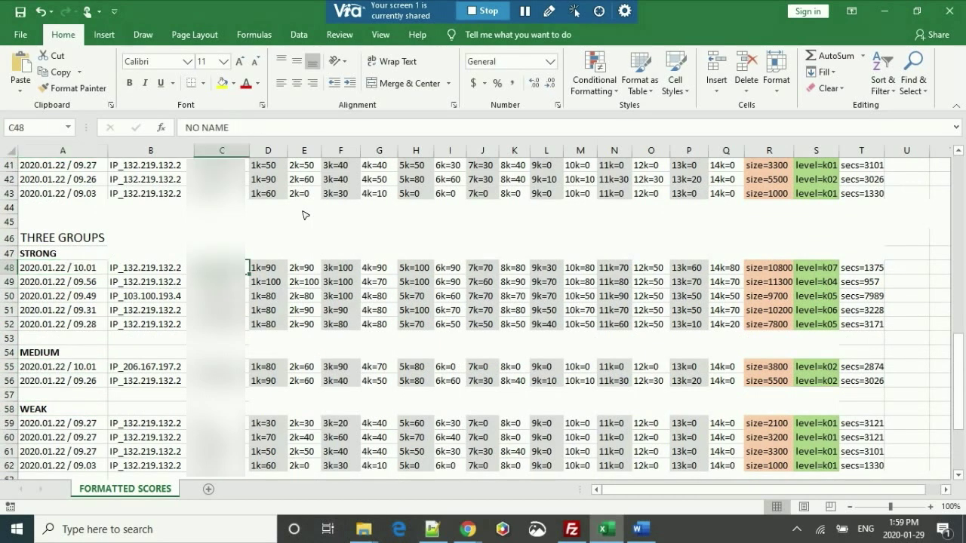
key(Right)
key(Right)
key(Right)
key(Right)
key(Right)
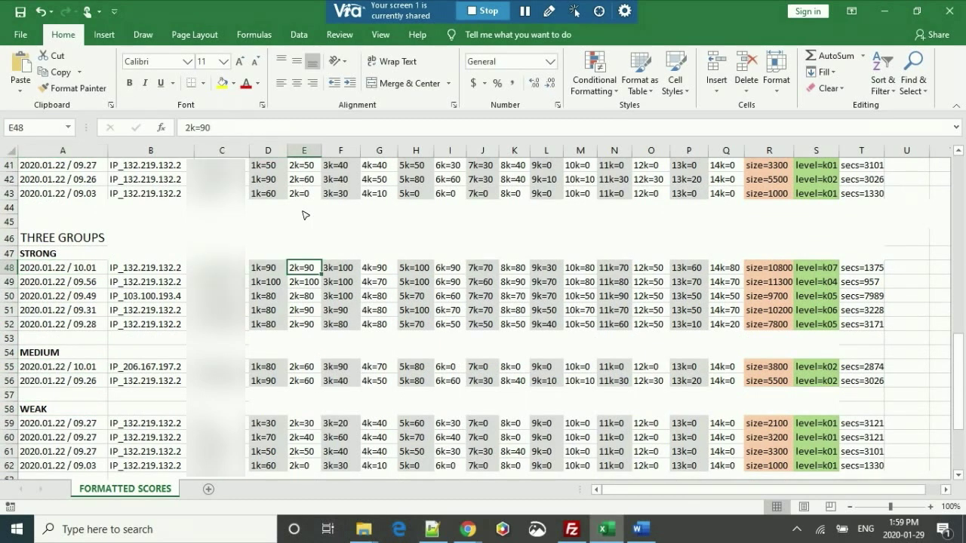
key(Right)
key(Right)
key(Right)
key(Right)
key(Right)
key(Right)
key(Right)
key(Right)
key(Right)
key(Left)
key(Left)
key(Right)
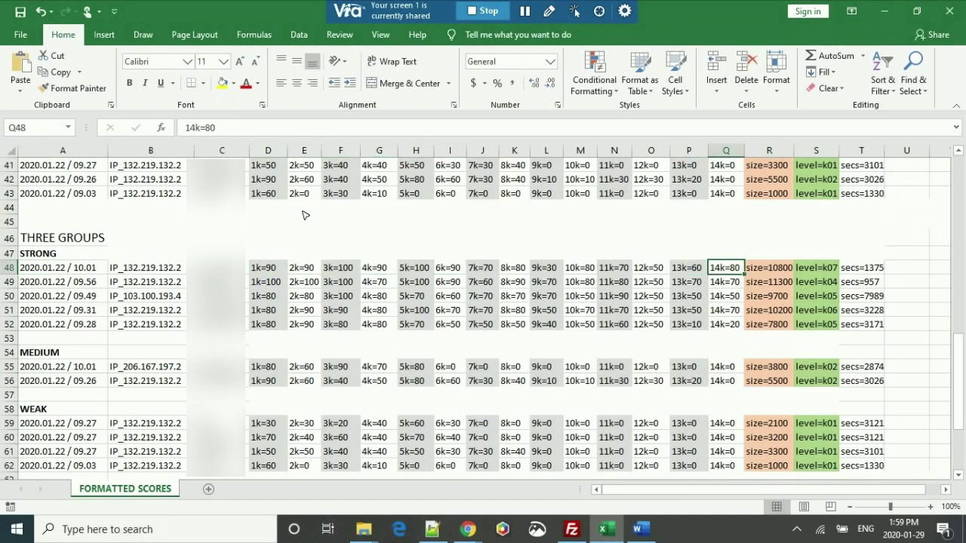
key(Left)
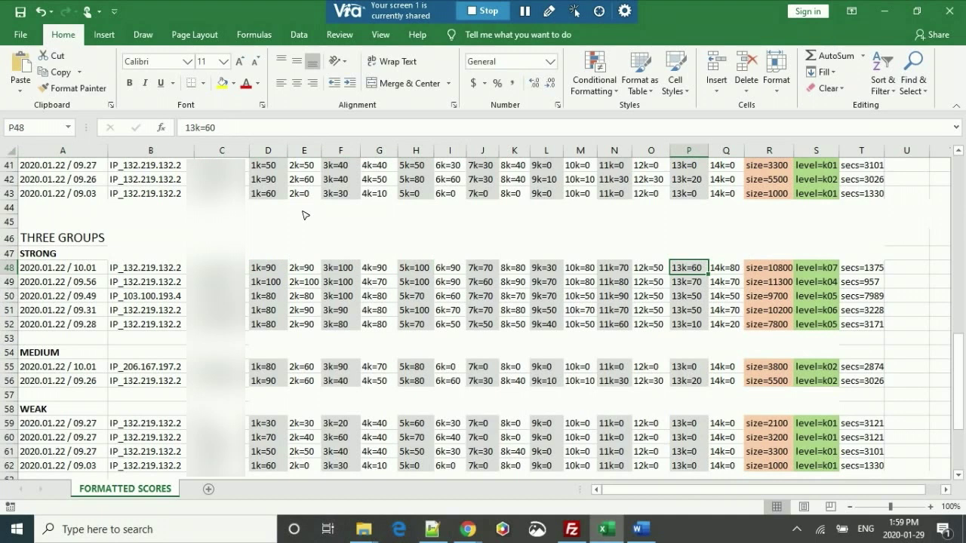
key(Right)
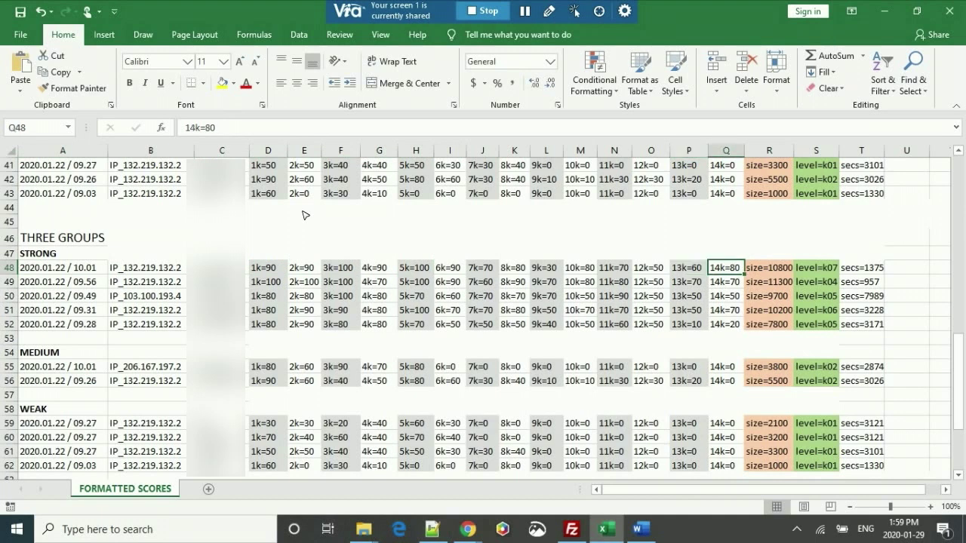
Step: Check row 48's vocabulary size and level, and compare the level with the record's 6k and 7k scores
key(Right)
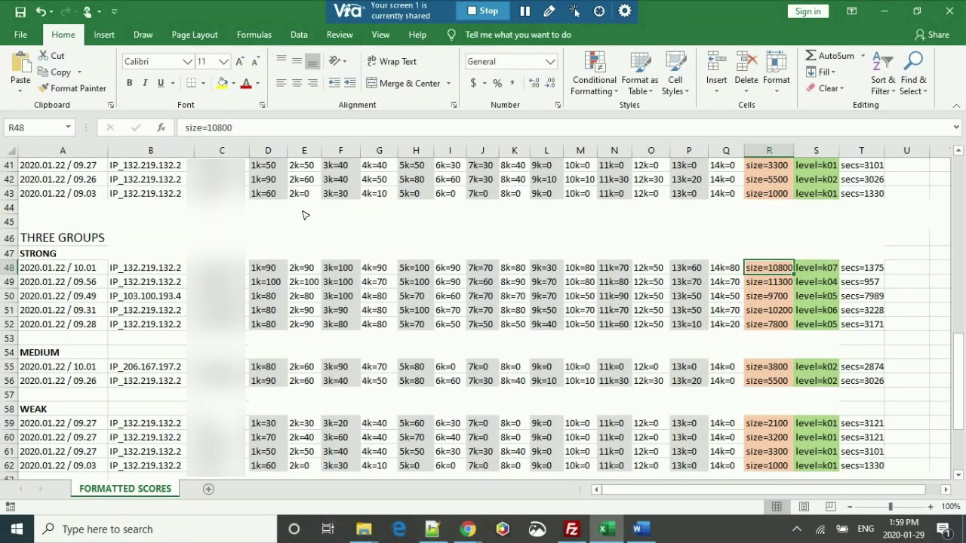
key(Right)
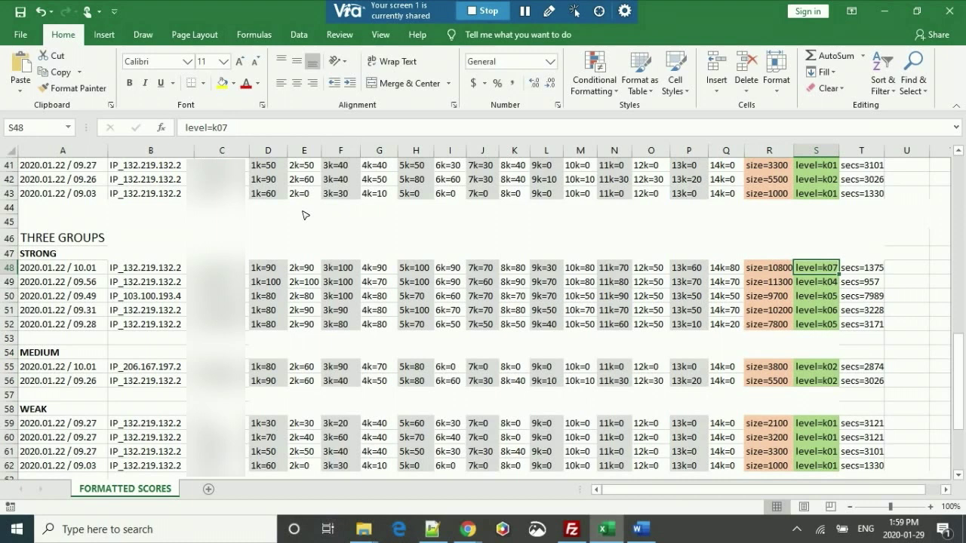
key(Left)
key(Left)
key(Left)
key(Left)
key(Left)
key(Left)
key(Left)
key(Left)
key(Left)
key(Left)
key(Right)
key(Left)
key(Right)
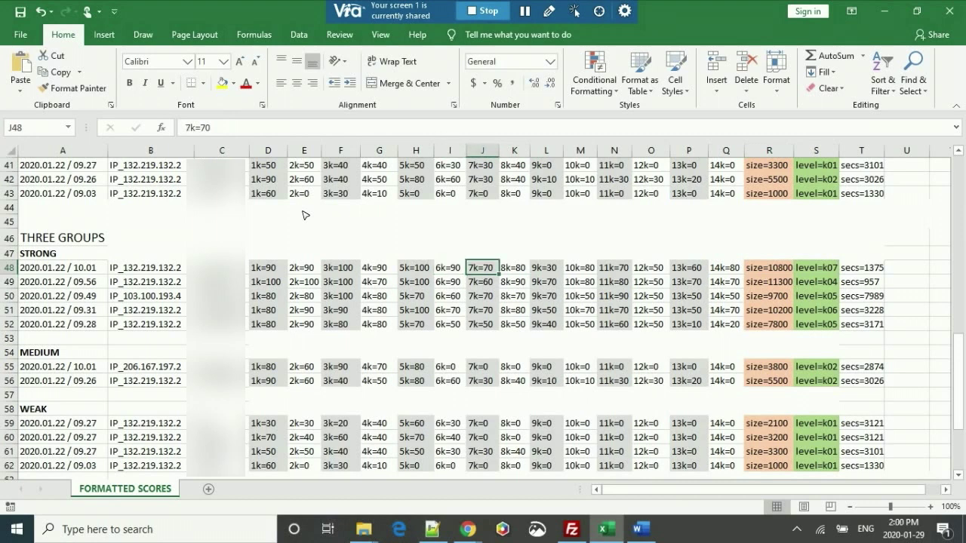
key(Left)
key(Right)
key(Left)
key(Right)
key(Left)
key(Right)
Step: Check the test time in seconds recorded for the first STRONG record in row 48
key(Right)
key(Right)
key(Right)
key(Right)
key(Right)
key(Right)
key(Right)
key(Right)
key(Right)
key(Right)
key(Right)
key(Right)
key(Right)
key(Left)
key(Left)
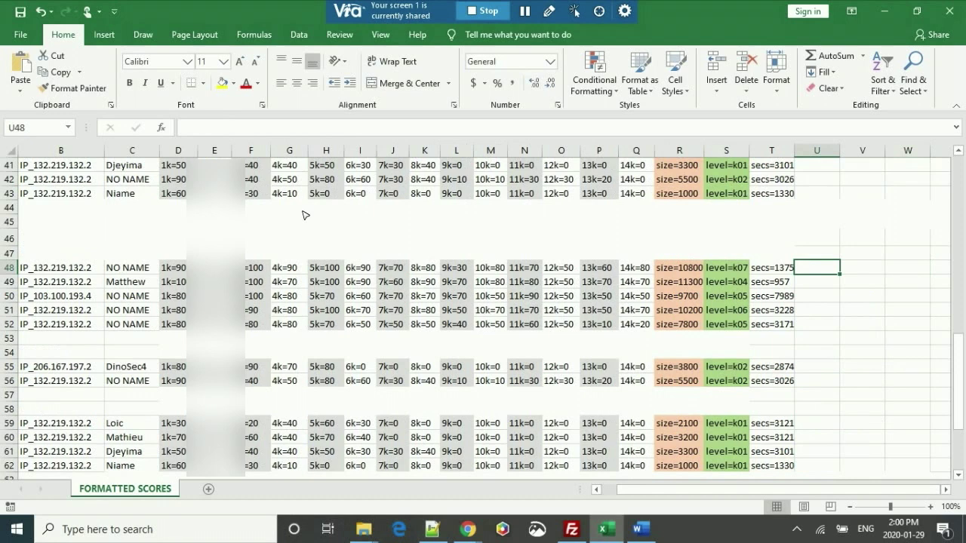
key(Left)
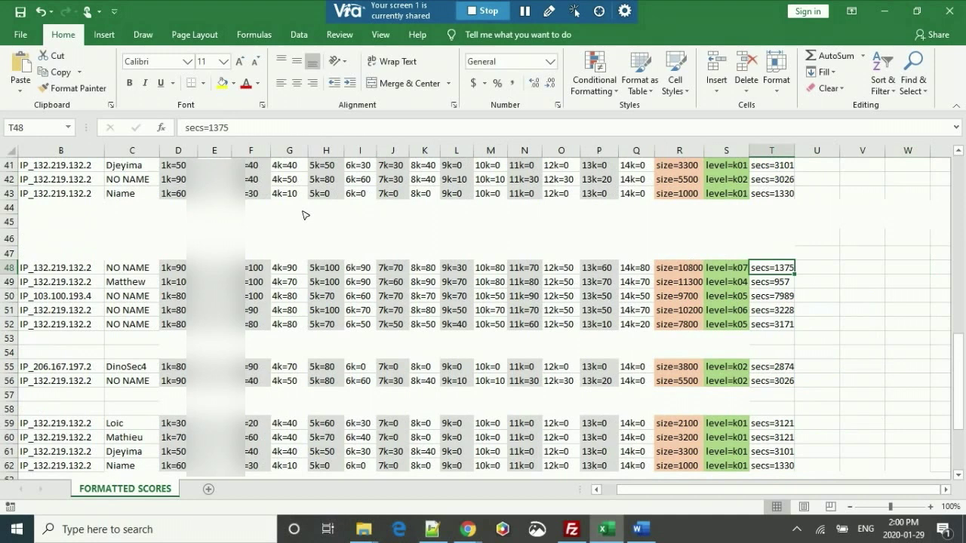
Step: Select the dates, IP entries and names of the five STRONG records, A48:C52
key(Left)
key(Left)
key(Left)
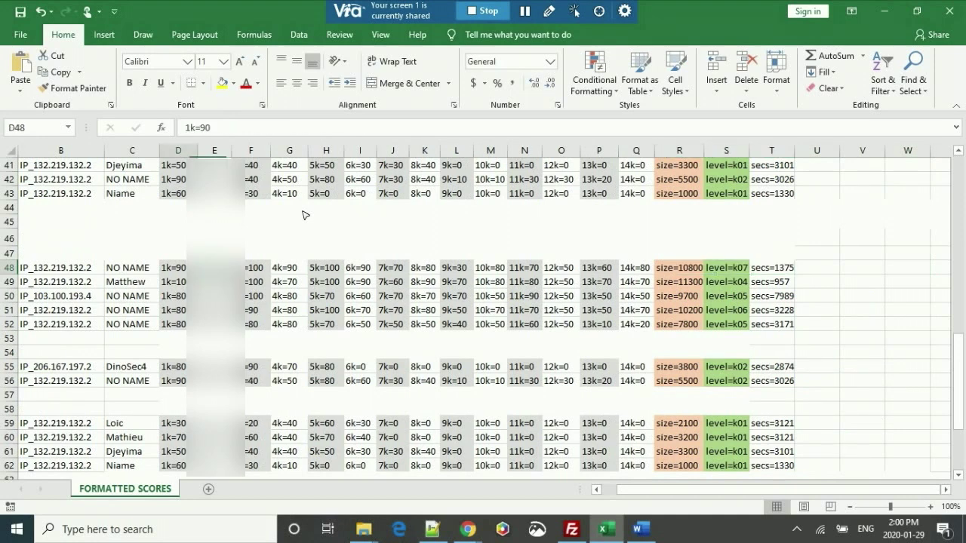
key(Home)
key(Up)
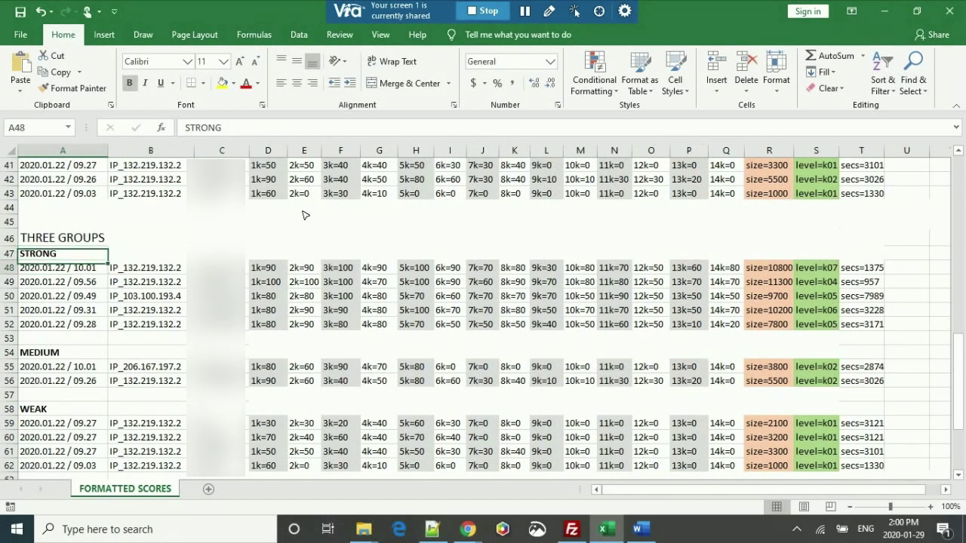
key(Down)
key(shift+Right)
key(shift+Right)
key(shift+Down)
key(shift+Down)
key(shift+Down)
key(shift+Down)
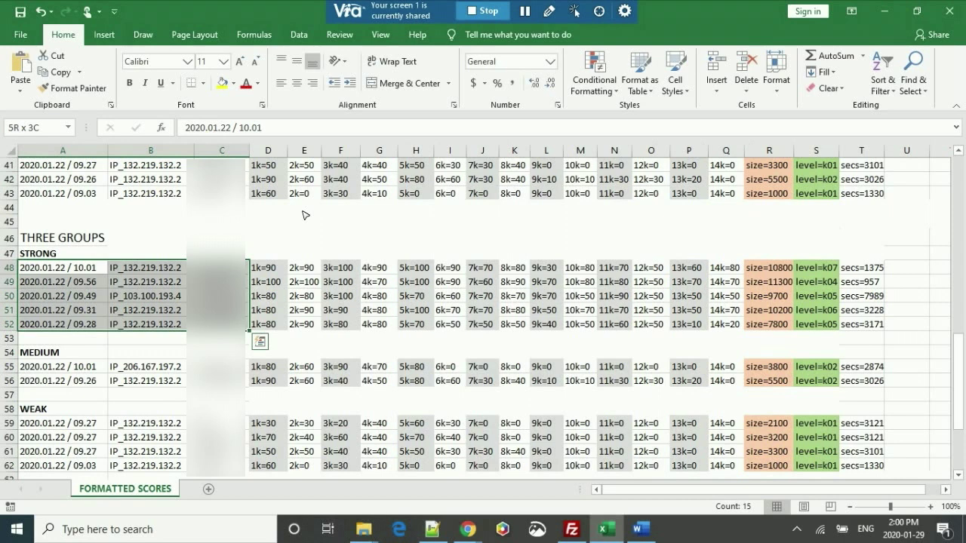
Step: Highlight the name and the 1k to 4k scores of the second STRONG record, C49:G49
key(Down)
key(Right)
key(Right)
key(Right)
key(Left)
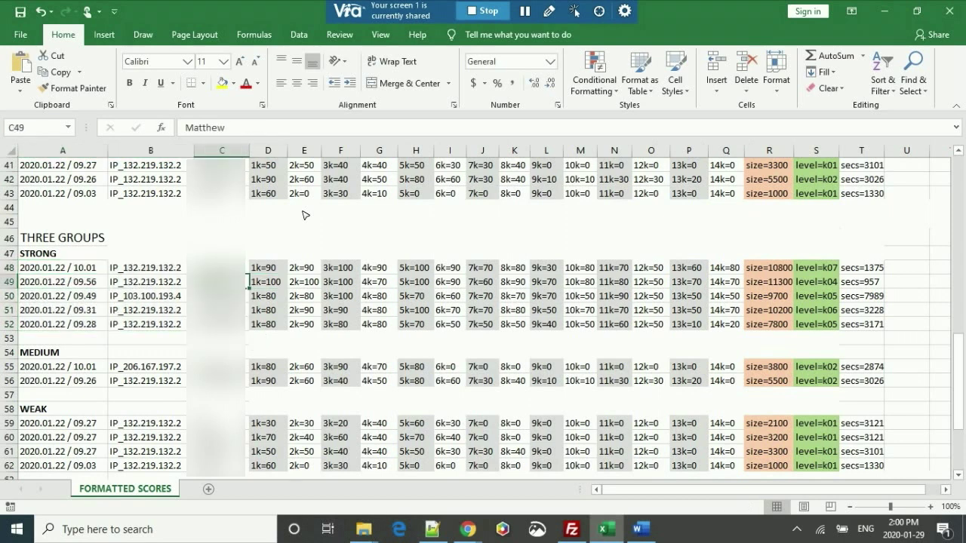
key(shift+Right)
key(shift+Right)
key(shift+Right)
key(shift+Right)
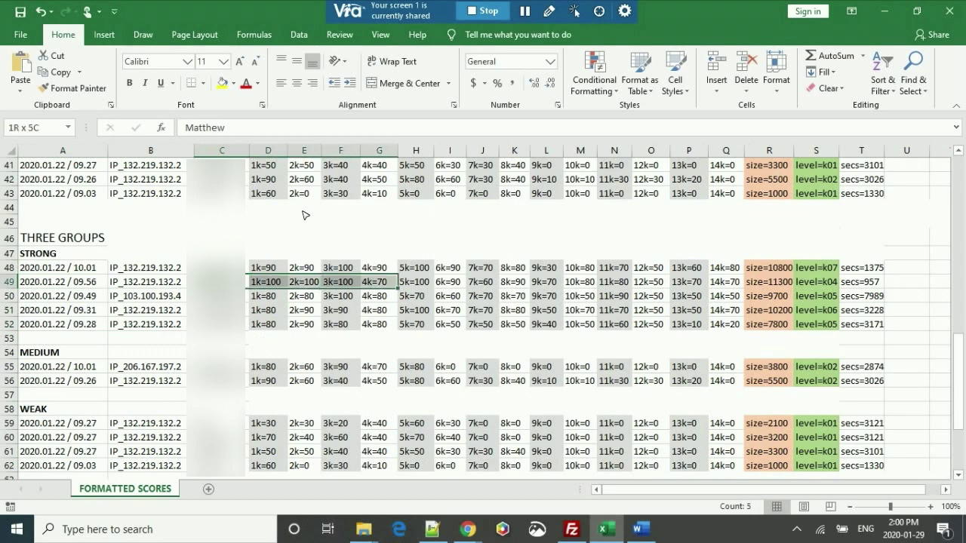
Step: Compare the second STRONG record's 3k, 4k and 5k scores, F49:H49
key(shift+Left)
key(shift+Left)
key(shift+Left)
key(shift+Left)
key(shift+Left)
key(shift+Right)
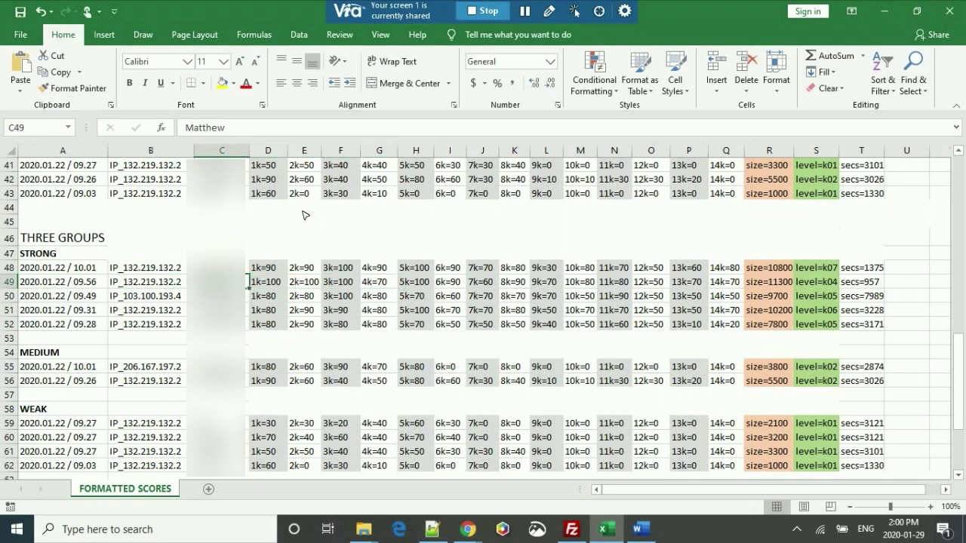
key(Right)
key(Right)
key(Right)
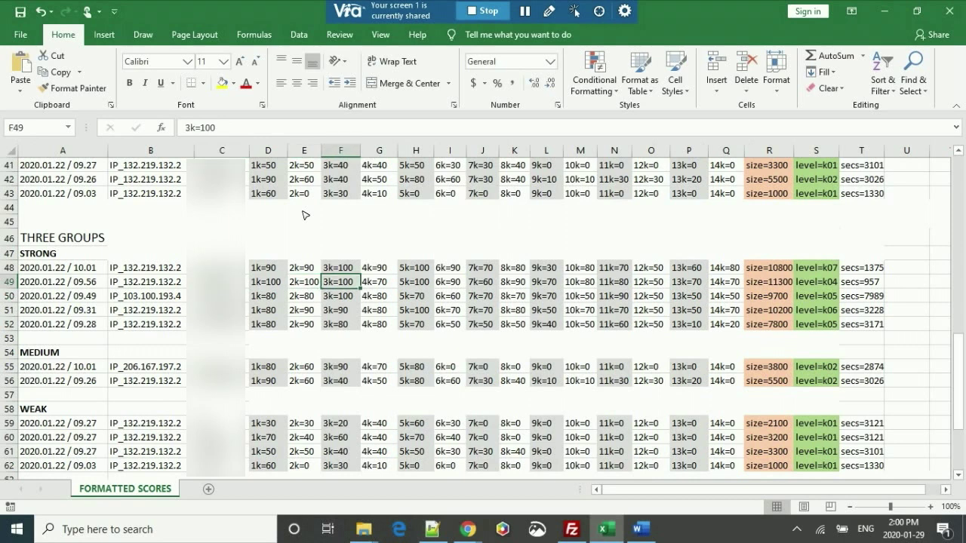
key(Right)
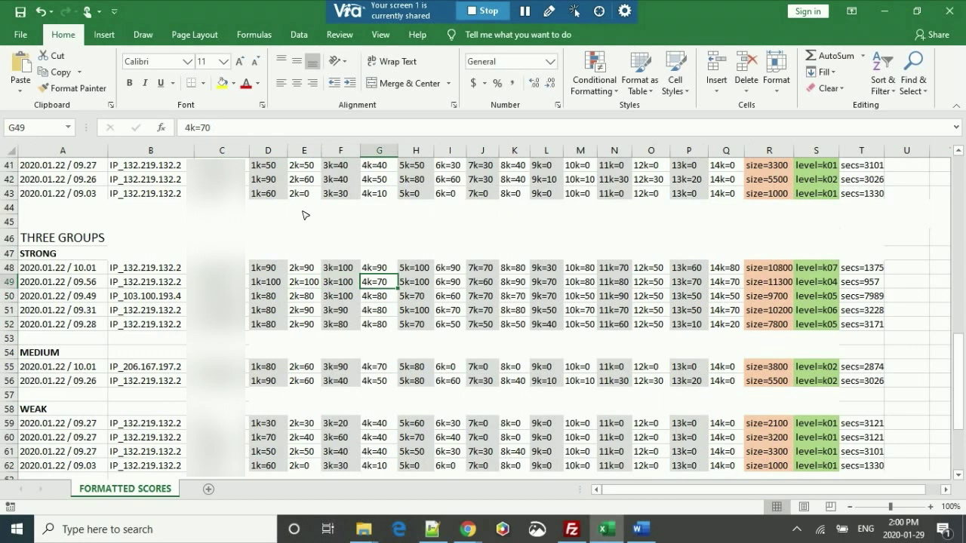
key(Right)
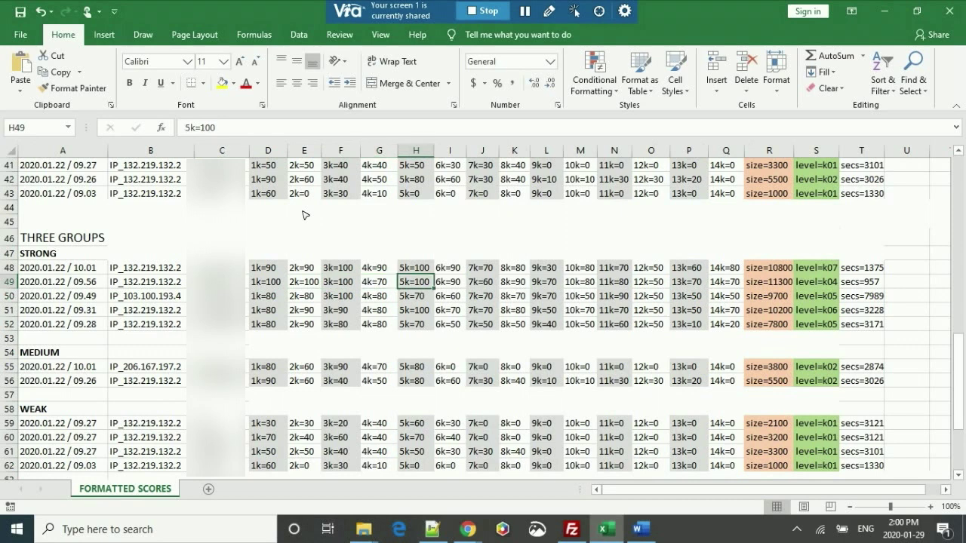
key(Left)
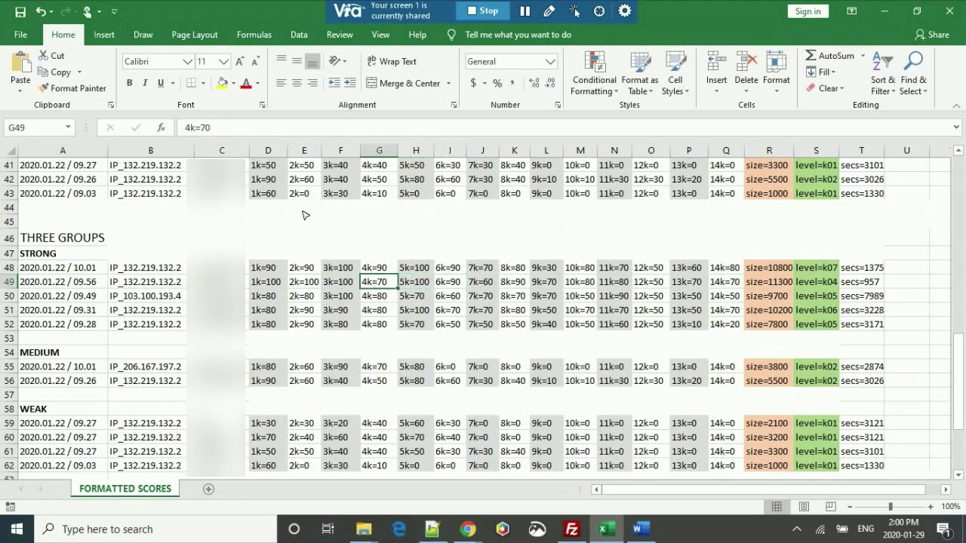
key(Left)
Step: Select the names of the four WEAK records, C59:C62
key(Home)
key(Down)
key(Down)
key(Down)
key(Down)
key(Down)
key(Down)
key(Down)
key(Down)
key(Down)
key(Down)
key(Down)
key(Down)
key(Down)
key(Down)
key(Down)
key(Down)
key(Down)
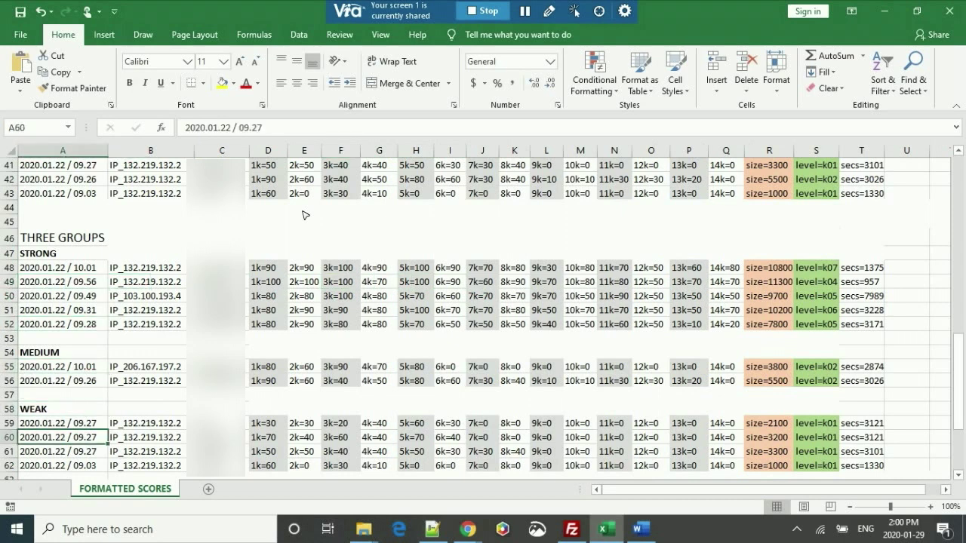
key(Up)
key(Up)
key(Up)
key(Up)
key(Up)
key(Up)
key(Up)
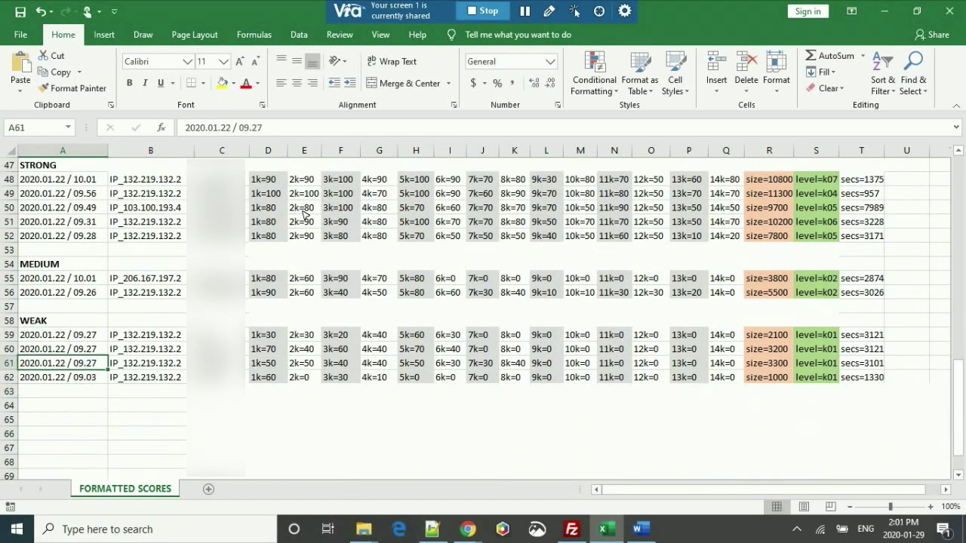
key(Right)
key(Right)
key(shift+Down)
key(shift+Down)
key(shift+Down)
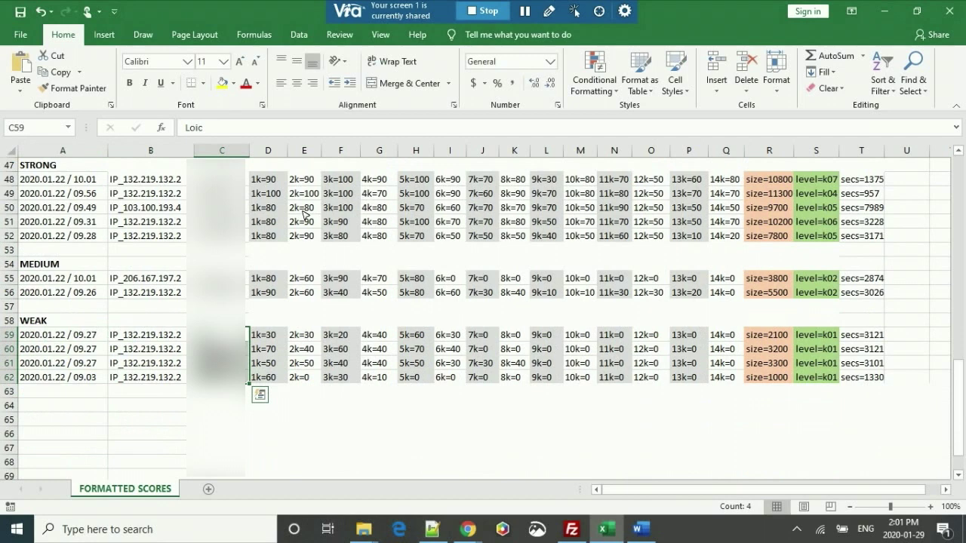
Step: Check the 1k score of each WEAK record in turn, D59:D62
key(Left)
key(Right)
key(Right)
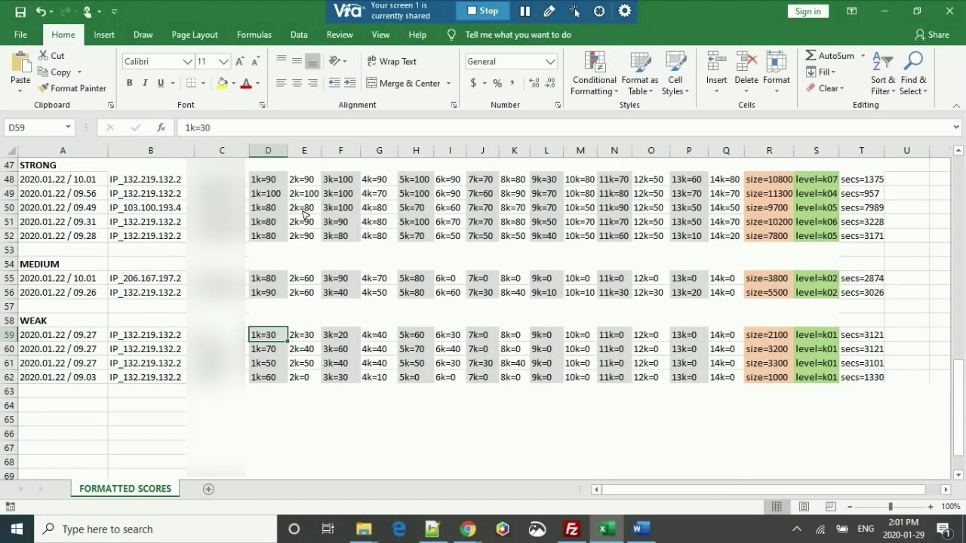
key(Down)
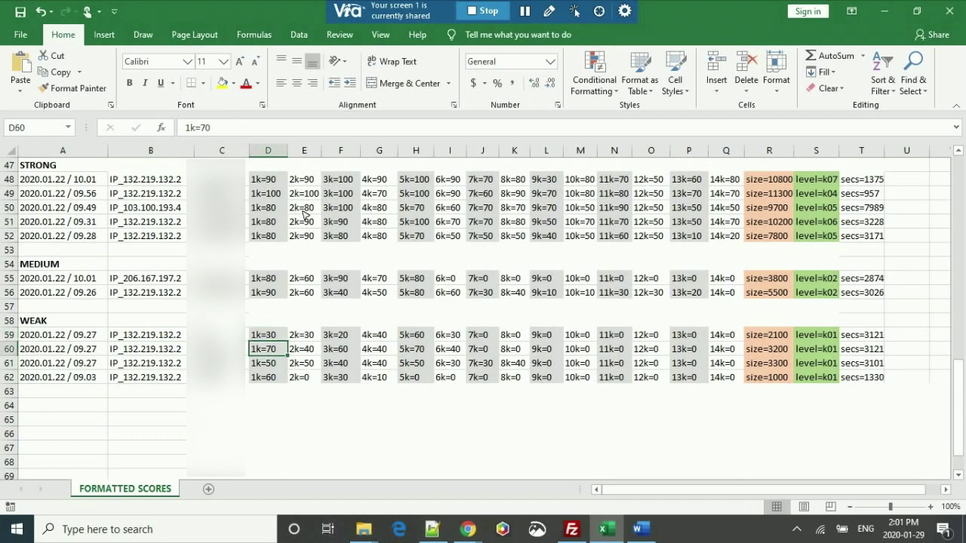
key(Down)
key(Down)
key(Up)
key(Up)
key(Up)
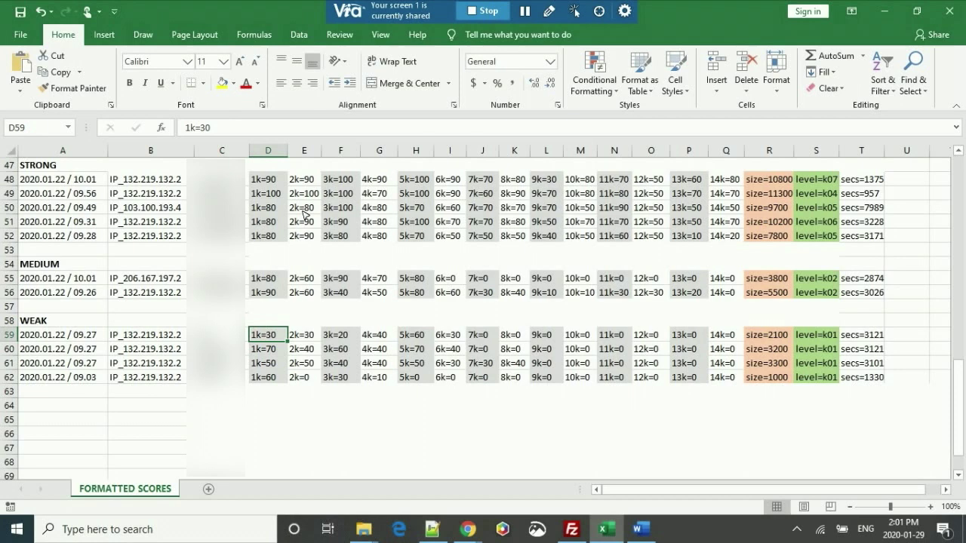
Step: Read through the first WEAK record's 1k to 4k scores in row 59
key(Right)
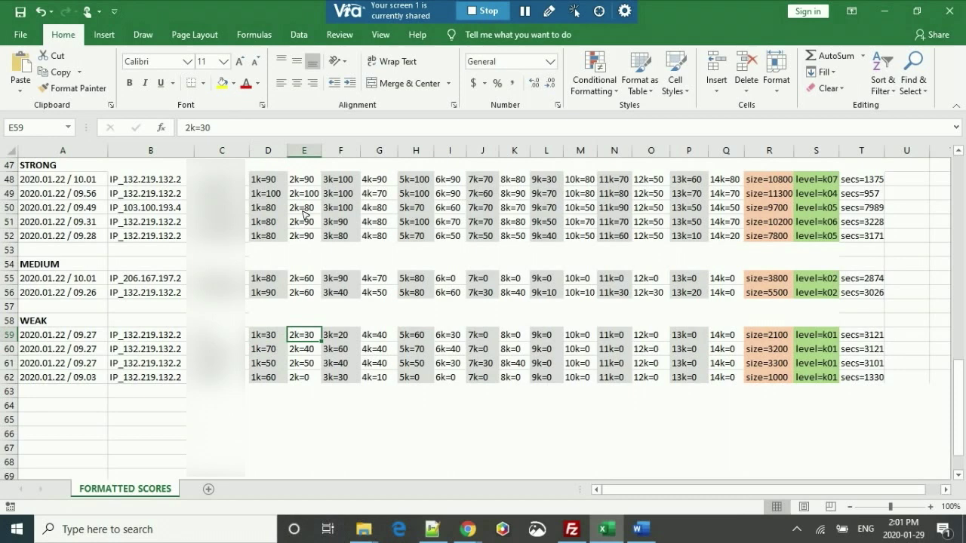
key(Right)
key(Right)
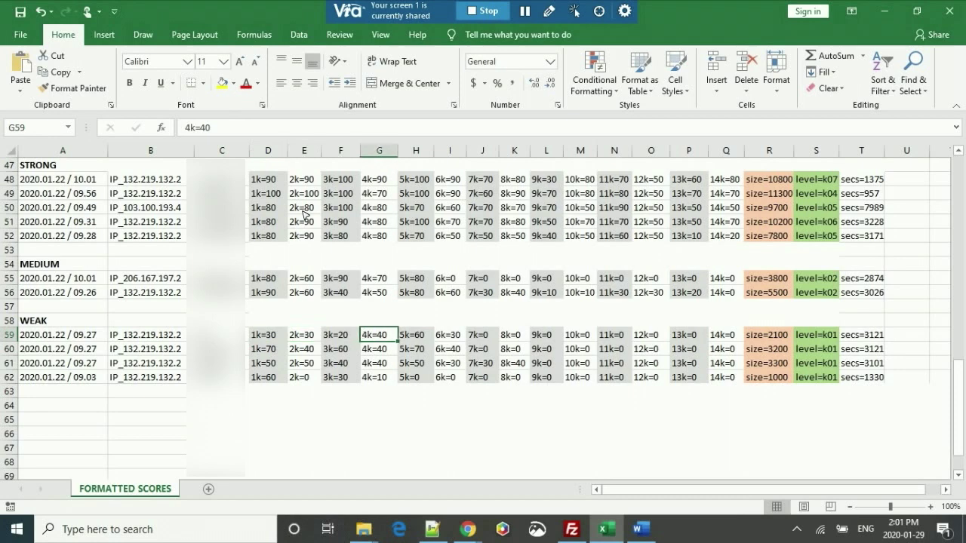
key(Left)
key(Left)
key(Left)
key(Left)
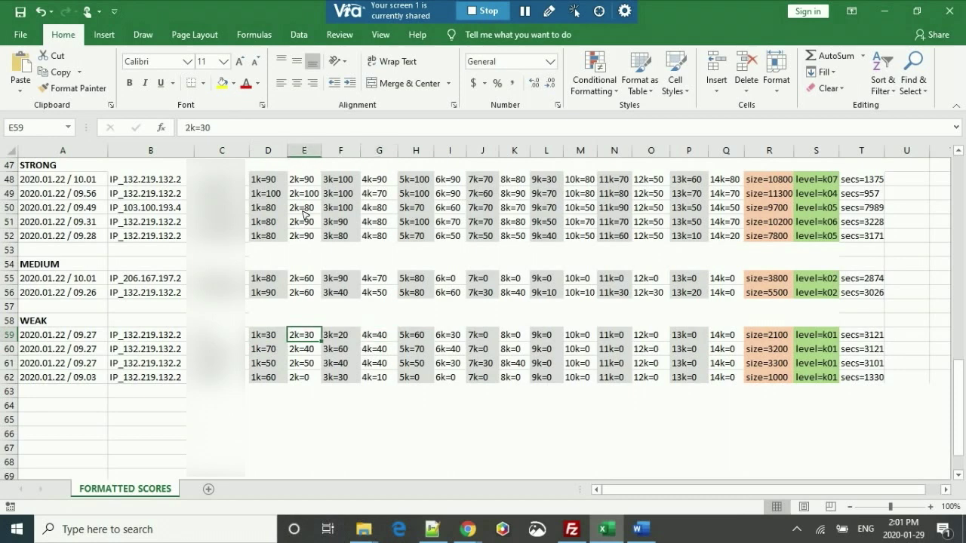
Step: Highlight the first WEAK record's 4k and 5k scores, G59:H59, for comparison with its lower levels
key(Right)
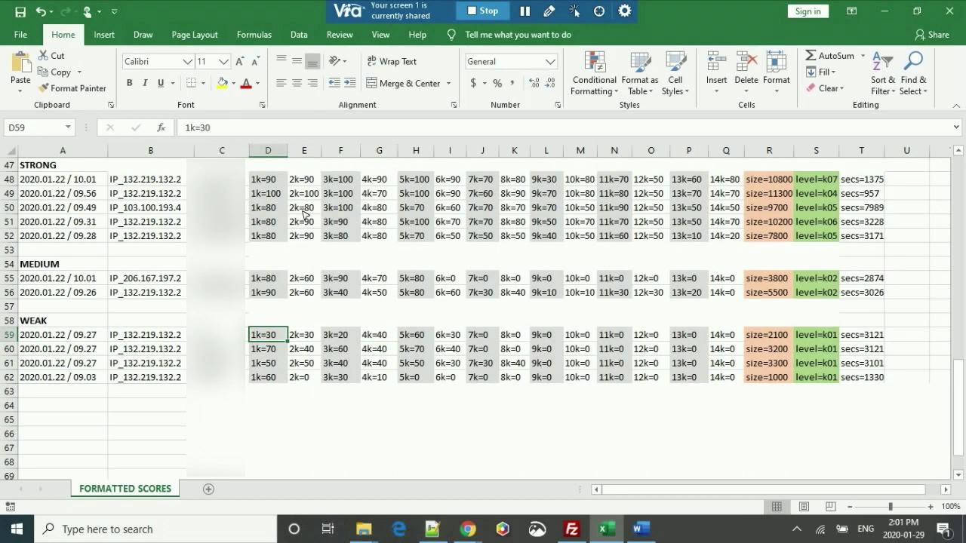
key(Right)
key(Right)
key(Right)
key(Right)
key(Left)
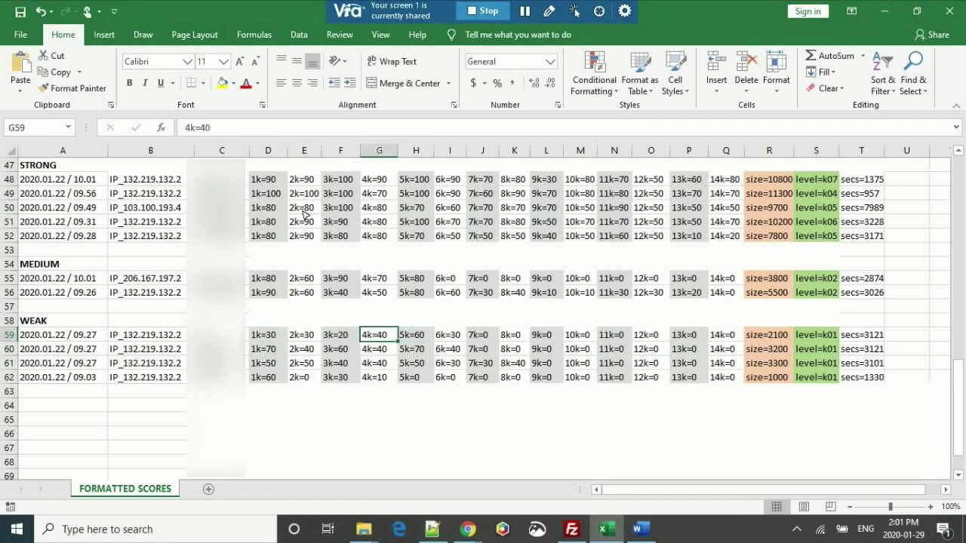
key(Right)
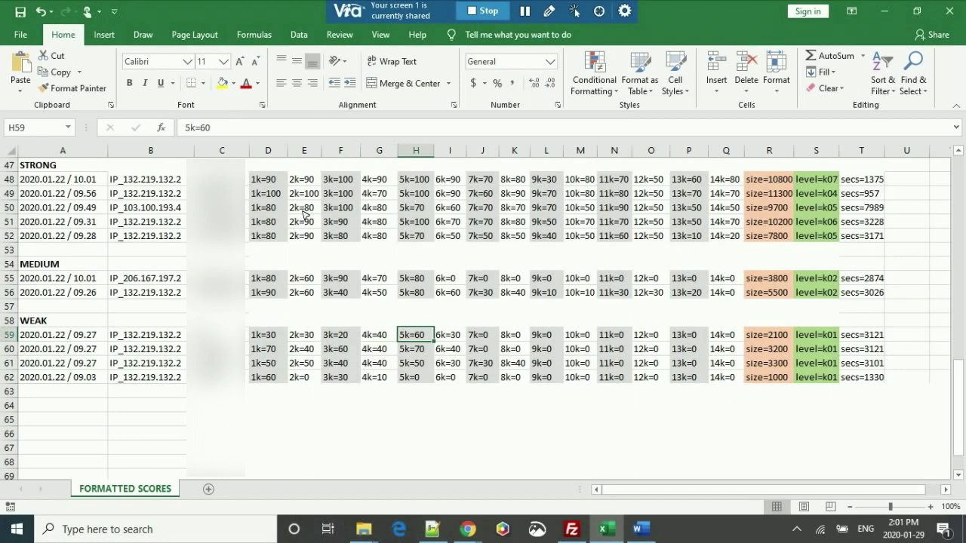
key(shift+Left)
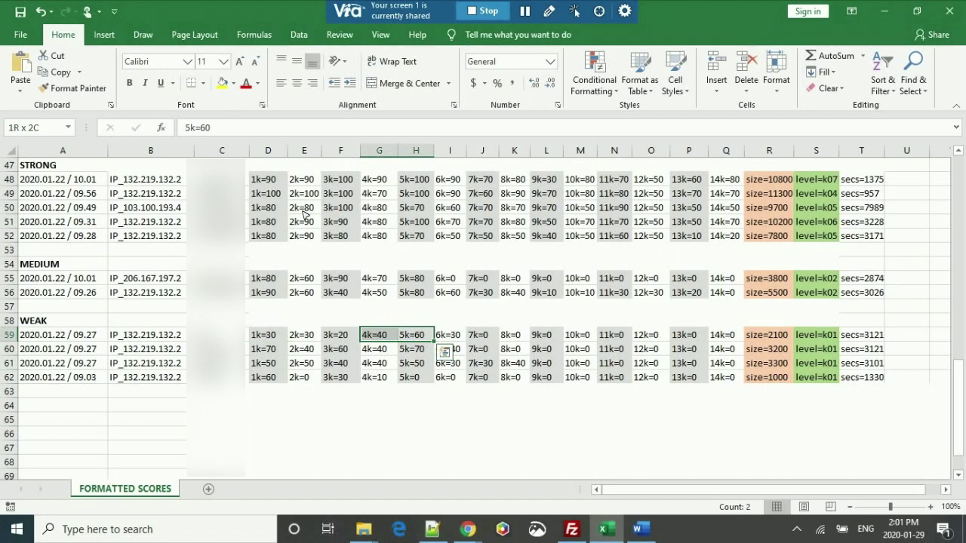
Step: Recheck row 59's 1k to 3k scores and highlight its 4k and 5k scores again
key(Left)
key(Left)
key(Left)
key(Left)
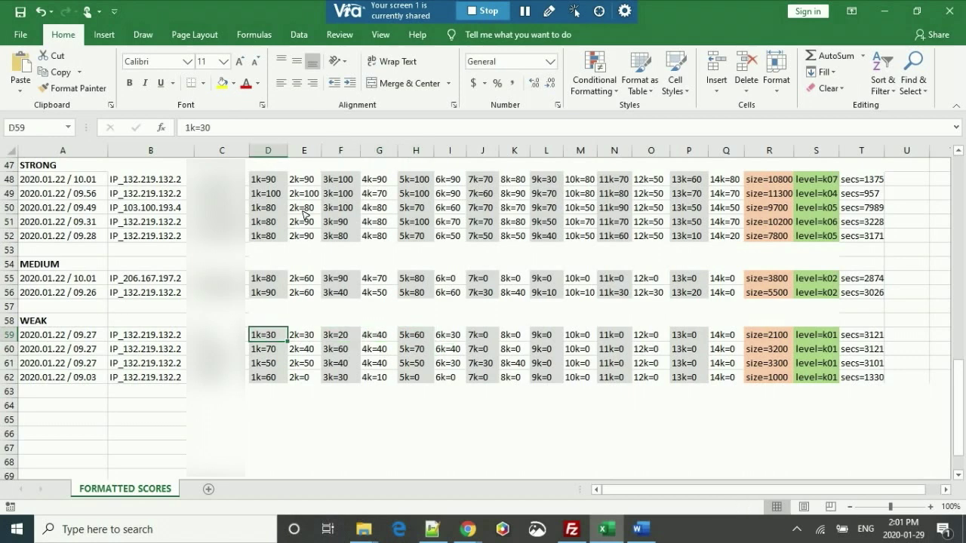
key(Right)
key(Right)
key(Right)
key(shift+Right)
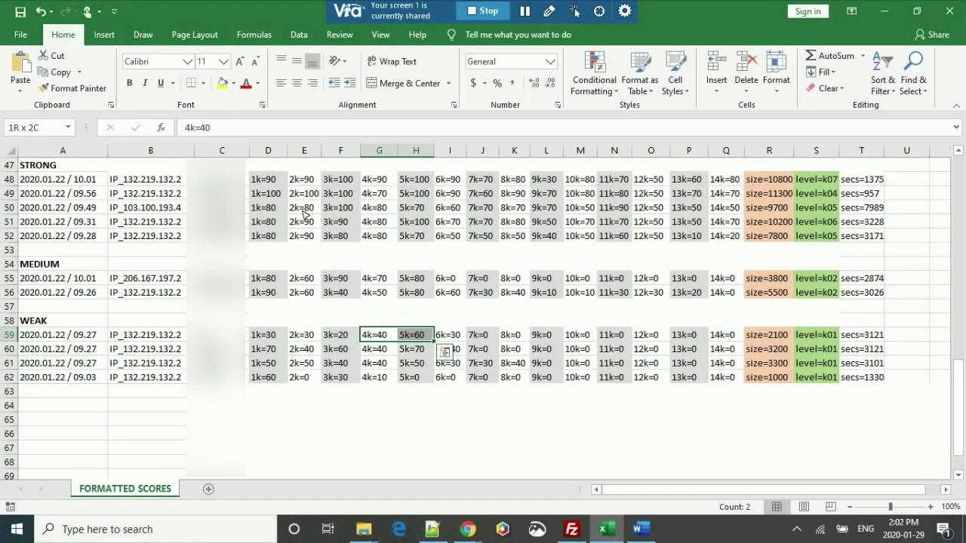
Step: Select the 1k scores of all four WEAK records, D59:D62
key(shift+Left)
key(Left)
key(Left)
key(Left)
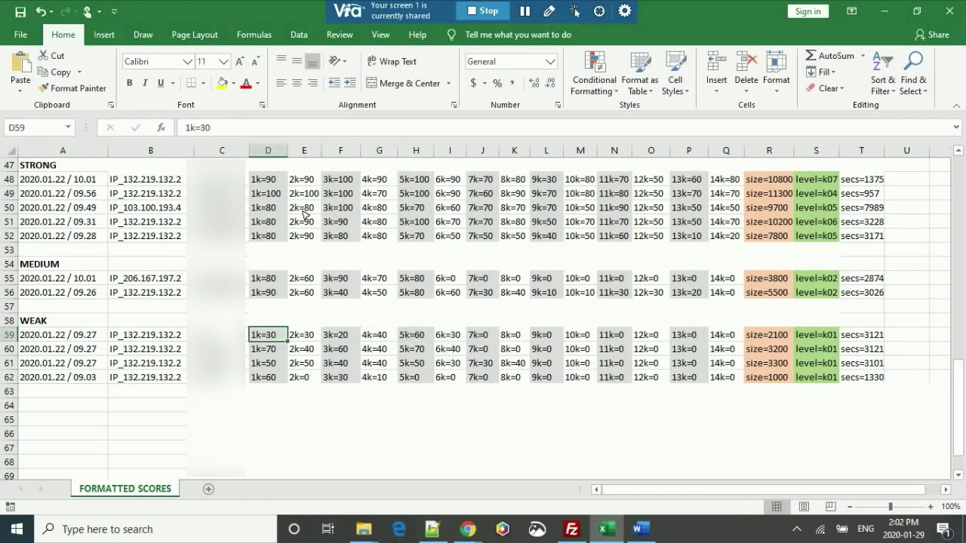
key(Right)
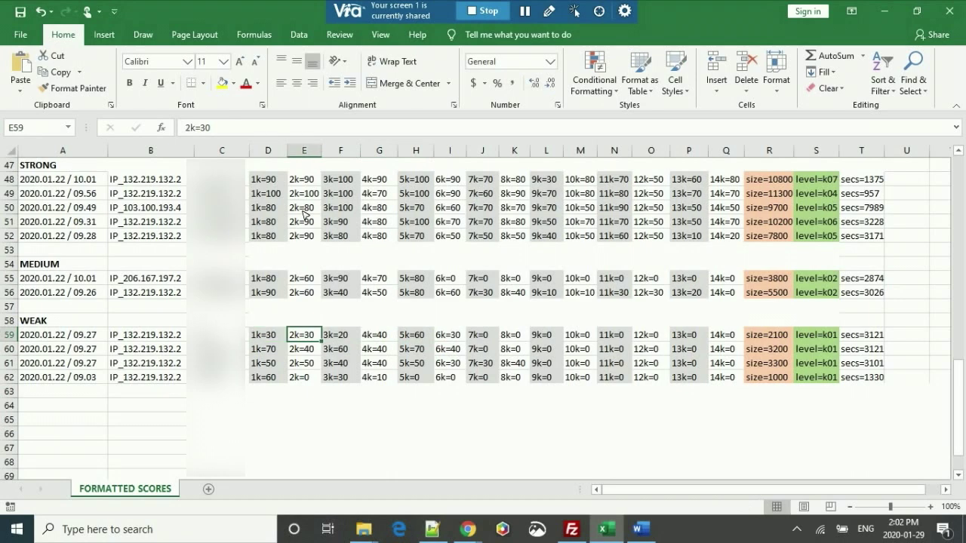
key(Left)
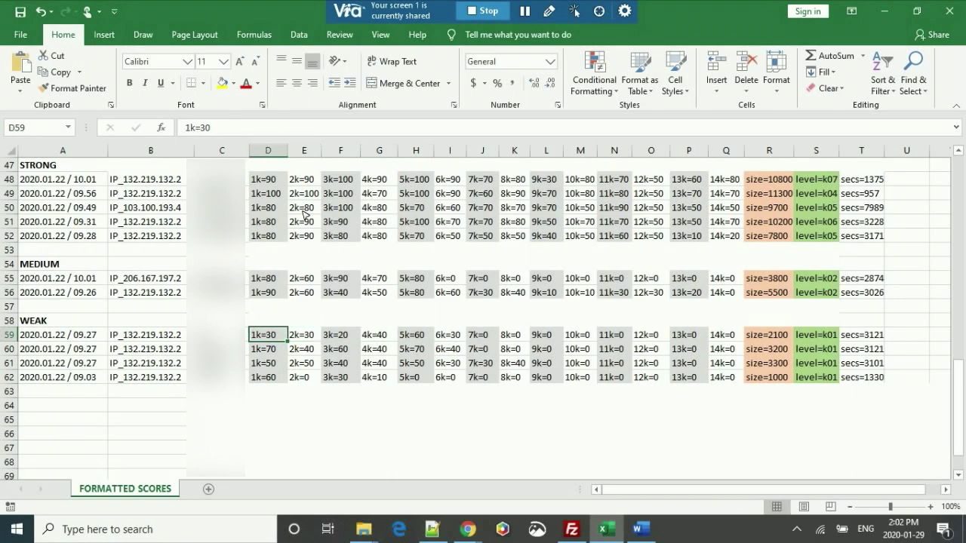
key(shift+Down)
key(shift+Down)
key(shift+Down)
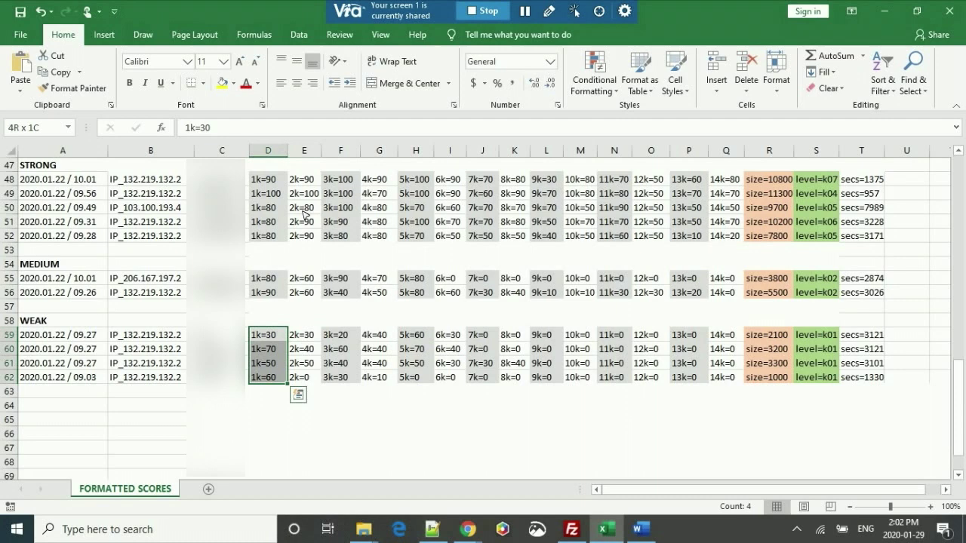
Step: Highlight the 1k scores of the first two STRONG records, D48:D49, for comparison with the WEAK group
key(Up)
key(Up)
key(Up)
key(Up)
key(Up)
key(Up)
key(Up)
key(Up)
key(Up)
key(Up)
key(Up)
key(shift+Down)
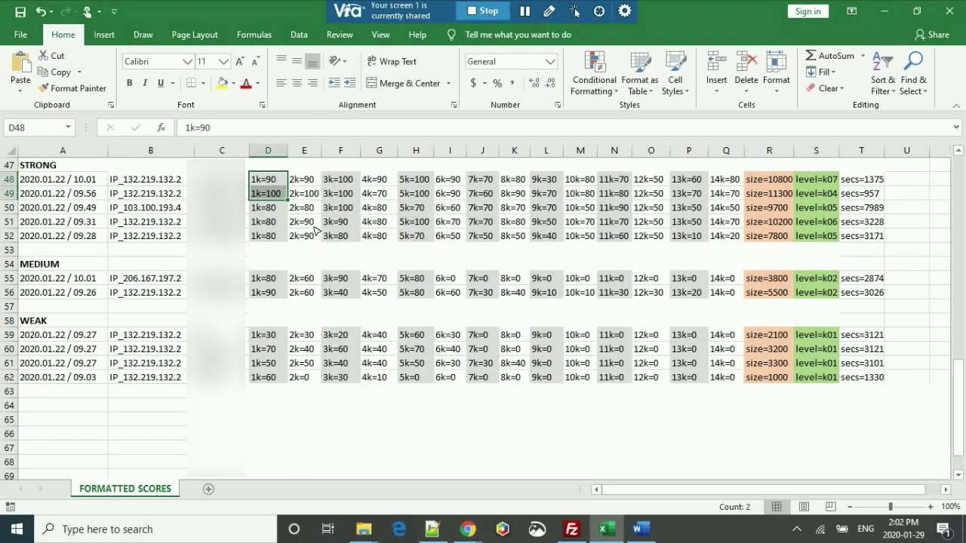
Step: Go to the first WEAK record's vocabulary size, R59
key(Down)
key(Down)
key(Down)
key(Down)
key(Down)
key(Down)
key(Down)
key(Down)
key(Down)
key(Down)
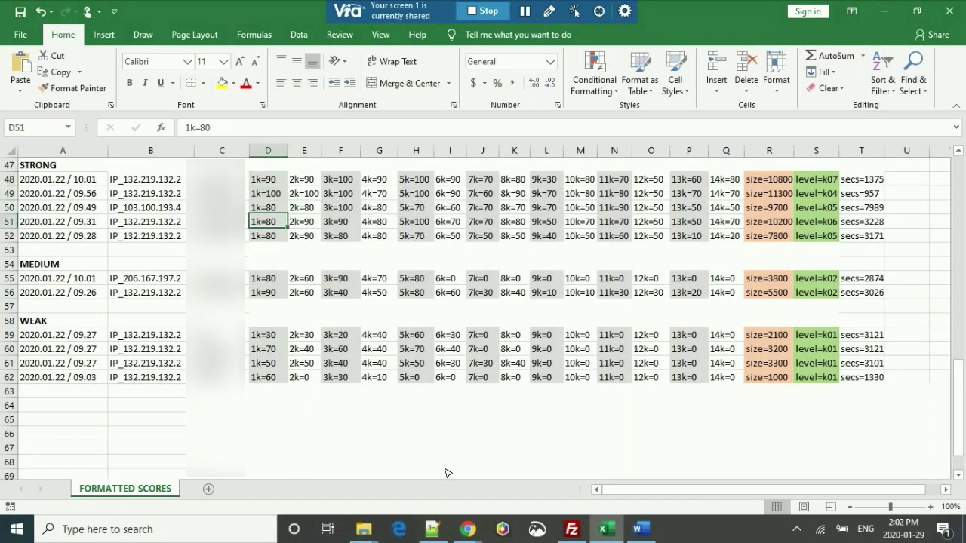
key(Right)
key(Right)
key(Right)
key(Right)
key(Right)
key(Right)
key(Right)
key(Right)
key(Right)
key(Right)
key(Right)
key(Right)
key(Right)
key(Right)
key(Right)
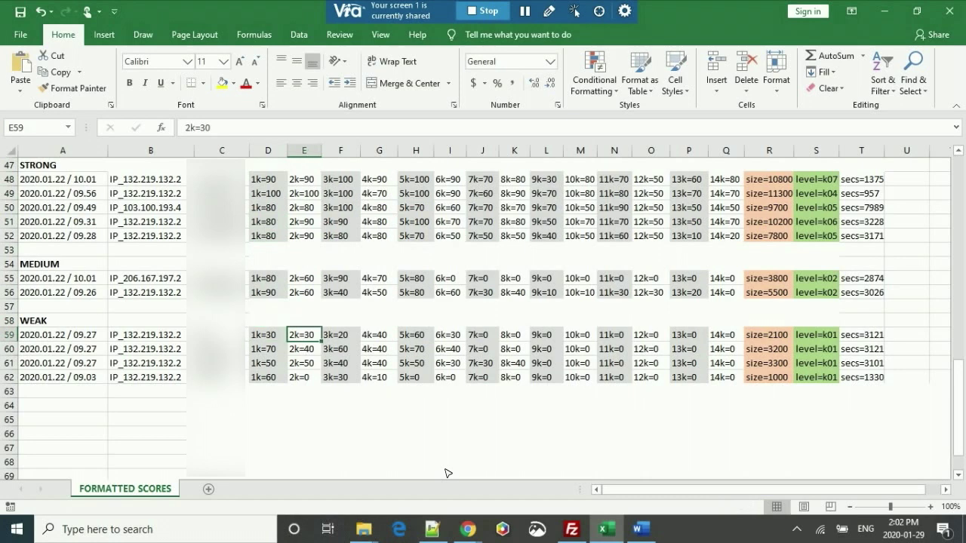
key(Left)
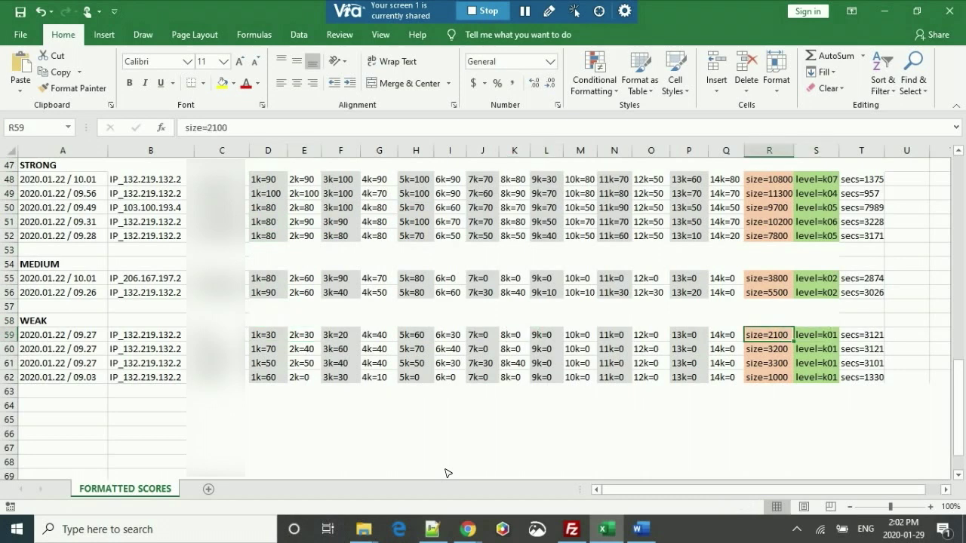
Step: Compare the vocabulary sizes of the four WEAK records, R59:R62
key(Down)
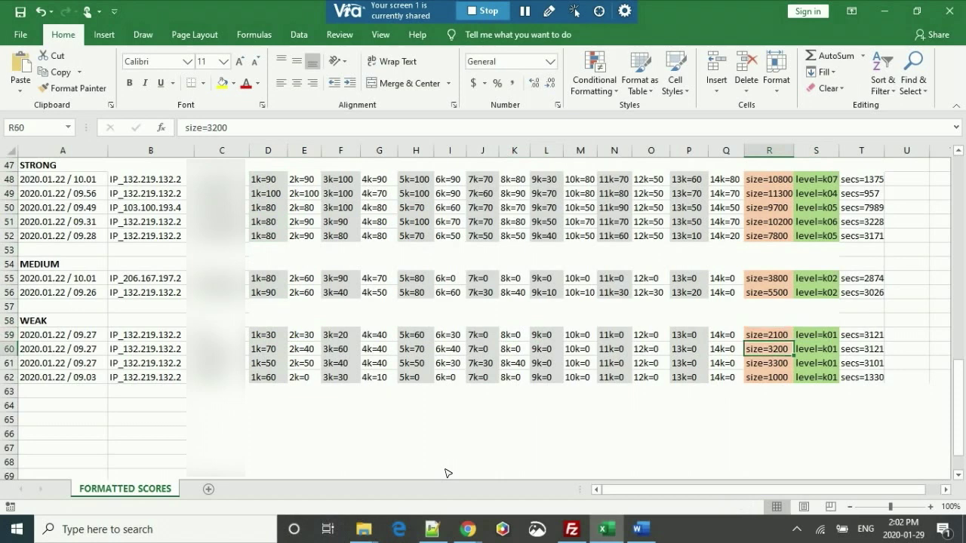
key(Down)
key(Down)
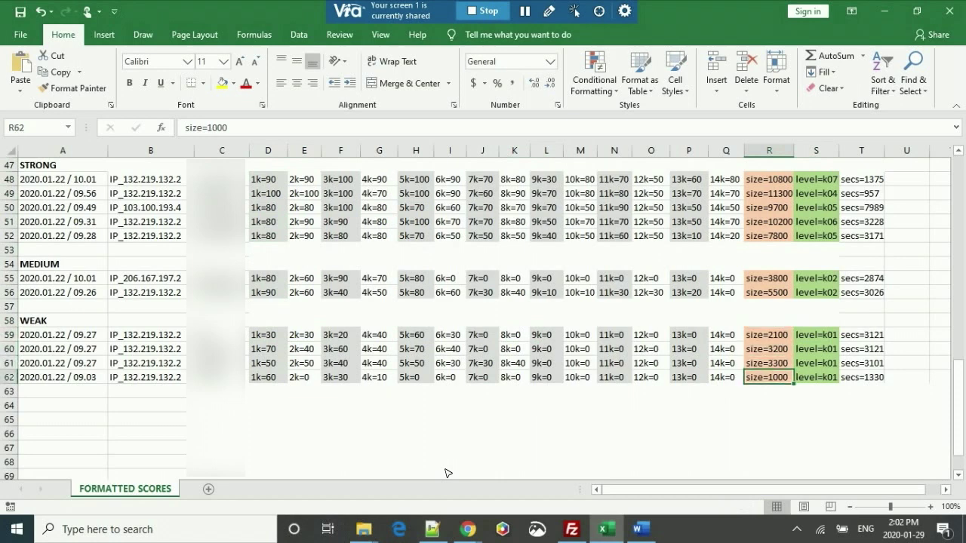
key(Up)
key(Up)
key(Up)
key(Down)
key(Down)
key(Down)
key(Up)
key(Up)
key(Up)
Step: Return to the first WEAK record's 1k and 2k scores, D59:E59, and check them
key(Left)
key(Left)
key(Left)
key(Left)
key(Left)
key(Left)
key(Left)
key(Left)
key(Left)
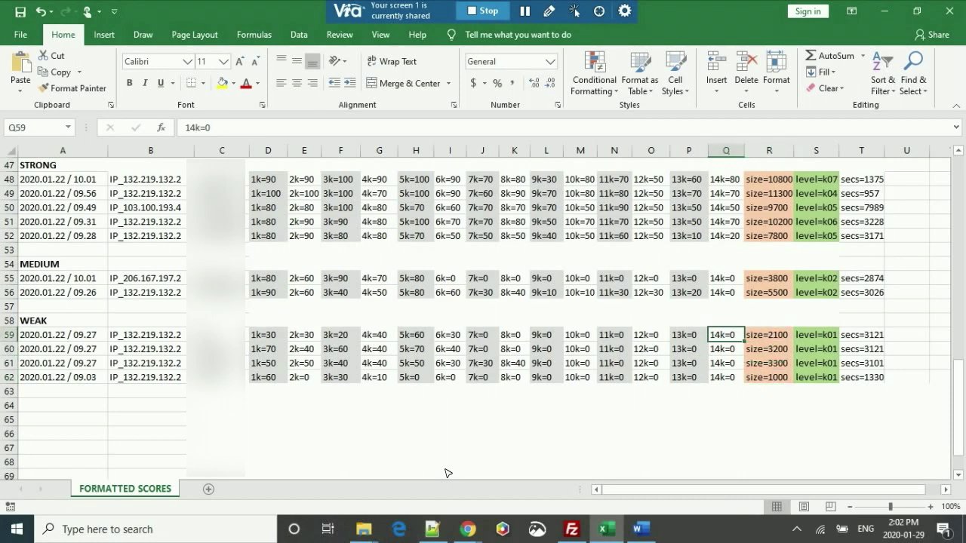
key(Left)
key(Left)
key(Left)
key(Left)
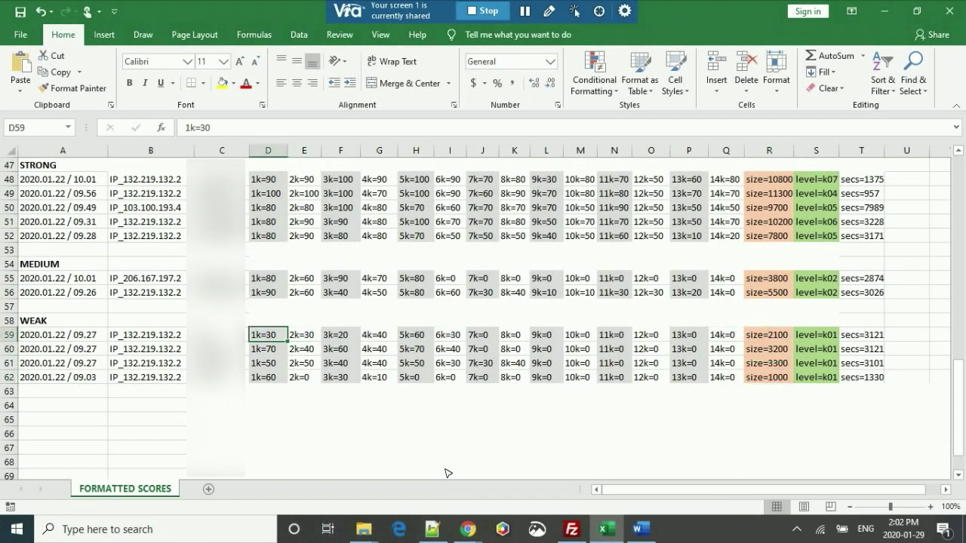
key(Right)
key(Left)
key(Right)
key(Down)
key(Up)
key(Left)
Step: Select the 1k and 2k scores of the four WEAK records, D59:E62, and check row 59's 3k score
key(shift+Down)
key(shift+Down)
key(shift+Down)
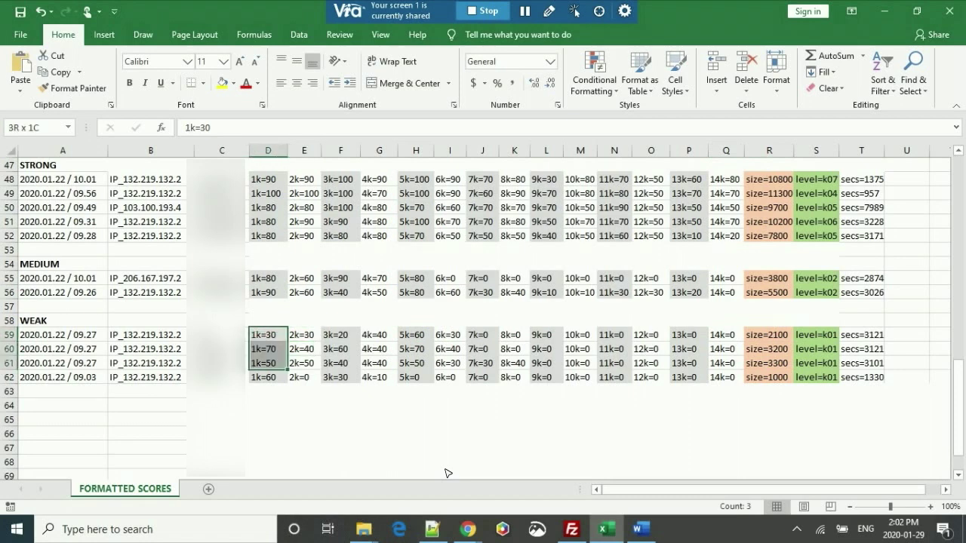
key(shift+Right)
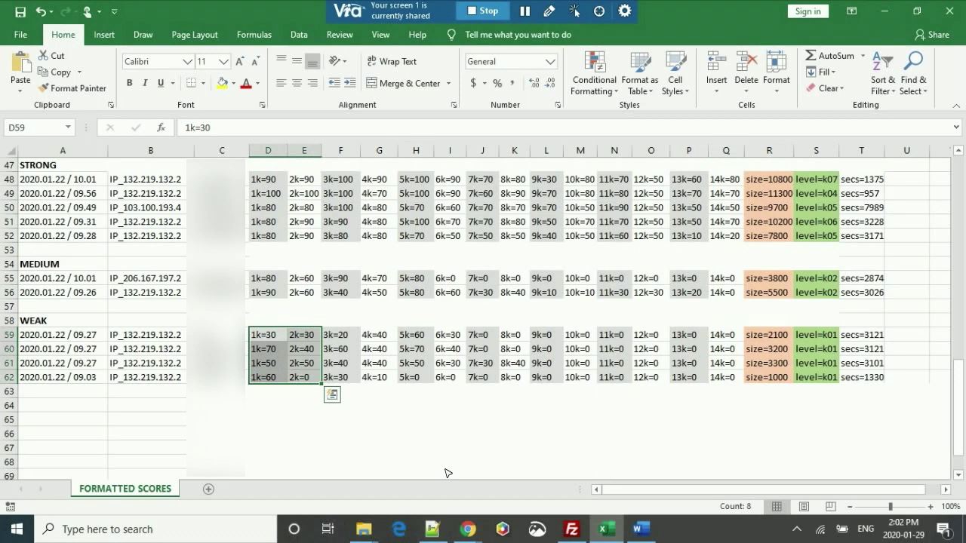
key(Right)
key(Right)
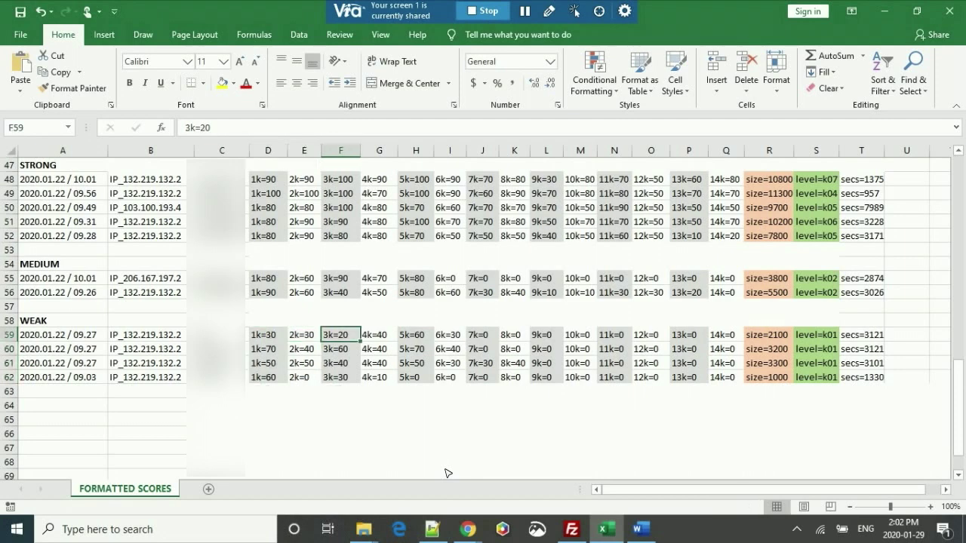
Step: Go to the first WEAK record's completion time, T59, and compare the times of the four WEAK records, T59:T62
key(Right)
key(Right)
key(Right)
key(Right)
key(Right)
key(Right)
key(Right)
key(Right)
key(Right)
key(Right)
key(Right)
key(Right)
key(Right)
key(Right)
key(Right)
key(Right)
key(Left)
key(Left)
key(shift+Down)
key(shift+Down)
key(shift+Down)
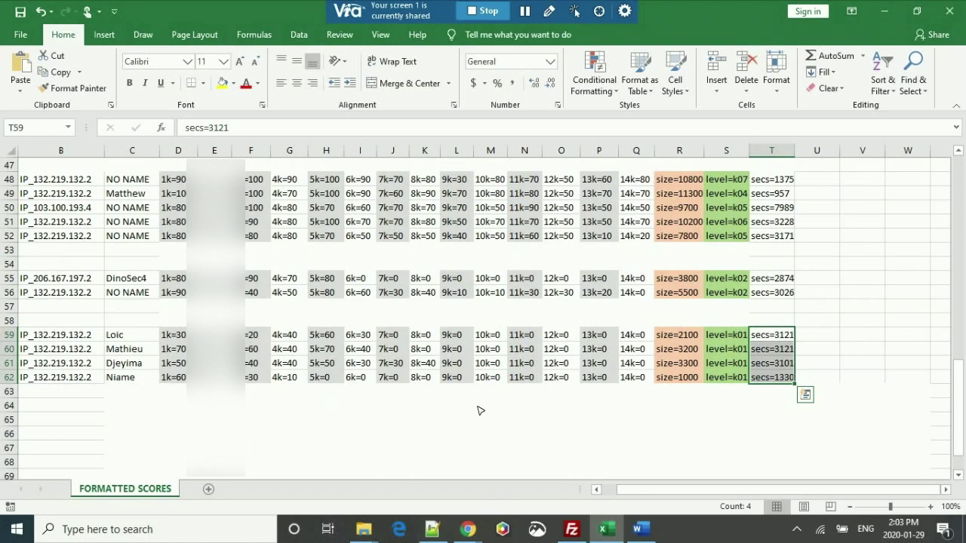
Step: Clear the selection of completion times and return to the first WEAK record's time, T59
key(shift+Up)
key(shift+Up)
key(shift+Up)
key(Up)
key(Up)
key(Up)
key(Down)
key(Down)
key(Down)
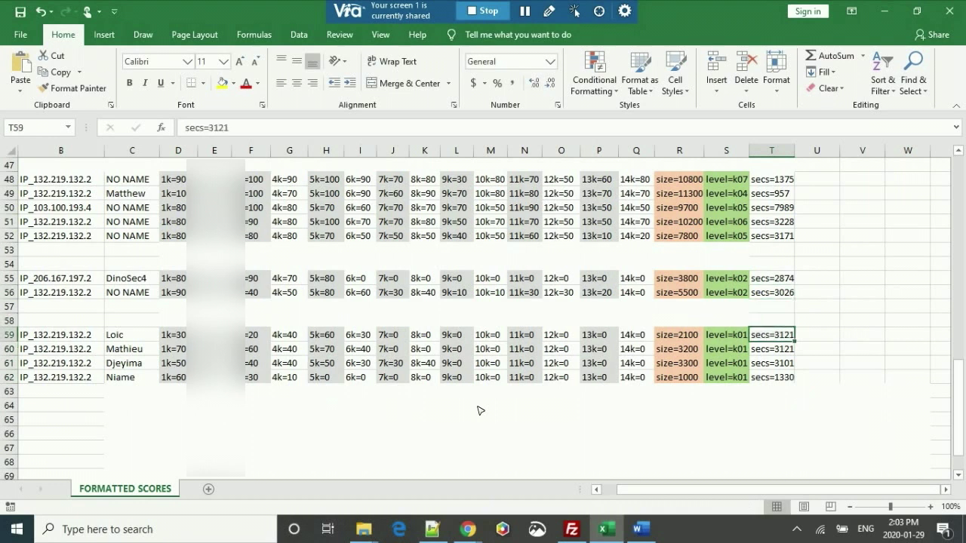
Step: Go back to column A and move up from the WEAK group to the clean-copy student records above the three groups
key(shift+Up)
key(Up)
key(Left)
key(Left)
key(Left)
key(Left)
key(Left)
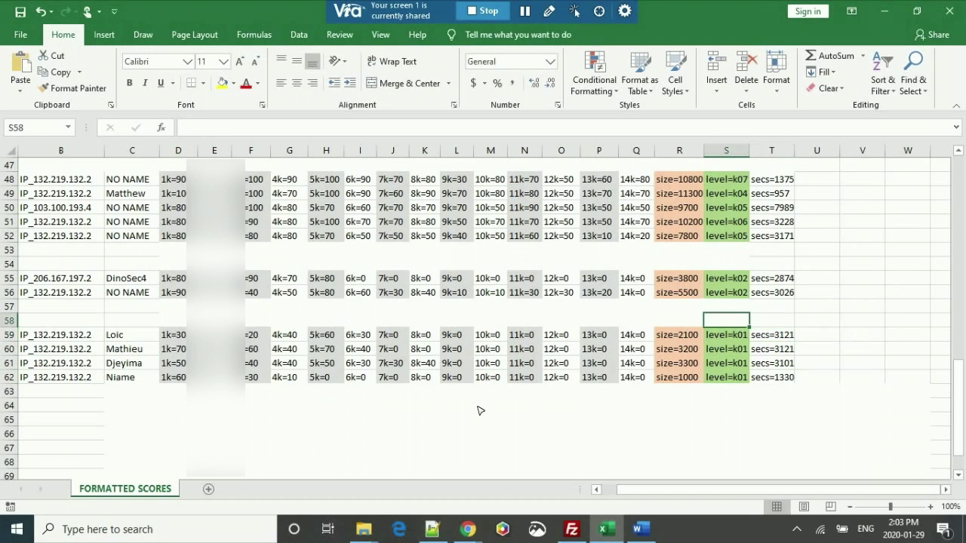
key(Left)
key(Left)
key(Left)
key(Left)
key(Left)
key(Left)
key(Left)
key(Left)
key(Left)
key(Left)
key(Left)
key(Left)
key(Left)
key(Left)
key(Up)
key(Up)
key(Up)
key(Up)
key(Up)
key(Up)
key(Up)
key(Up)
key(Up)
key(Up)
key(Up)
key(Up)
key(Up)
key(Up)
key(Up)
key(Up)
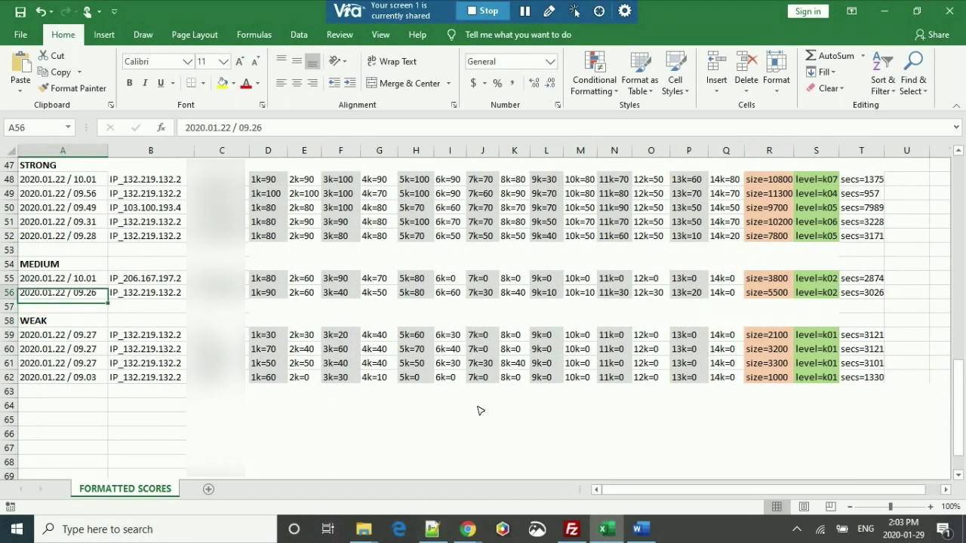
key(Up)
key(Up)
key(Up)
key(Up)
key(Up)
key(Up)
key(Up)
key(Up)
key(Up)
Step: Move back down column A past the STRONG, MEDIUM and WEAK groups to the empty cell A64
key(Down)
key(Down)
key(Down)
key(Down)
key(Down)
key(Down)
key(Down)
key(Down)
key(Down)
key(Down)
key(Down)
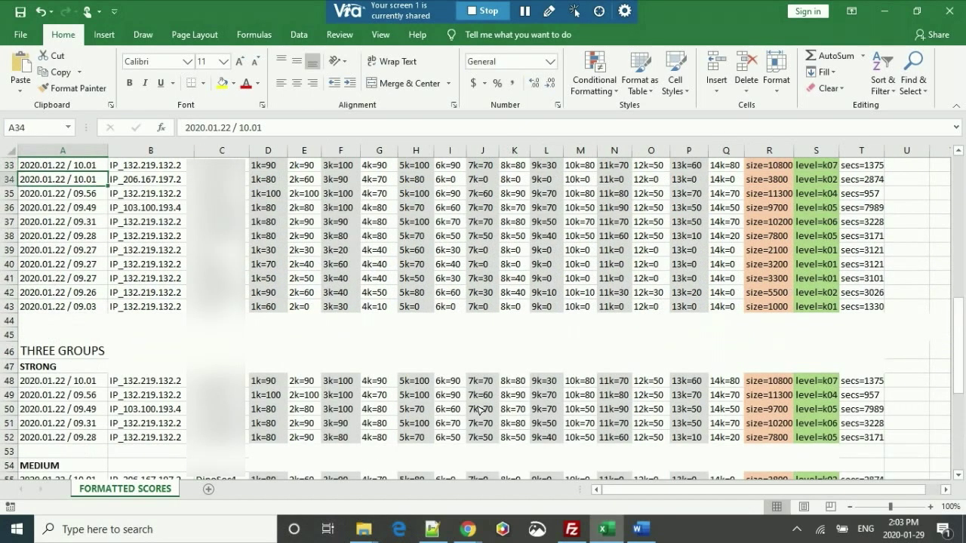
key(Down)
key(Down)
key(Down)
key(Down)
key(Down)
key(Down)
key(Down)
key(Down)
key(Down)
key(Down)
key(Down)
key(Down)
key(Down)
key(Down)
key(Down)
key(Down)
key(Down)
key(Down)
key(Down)
key(Down)
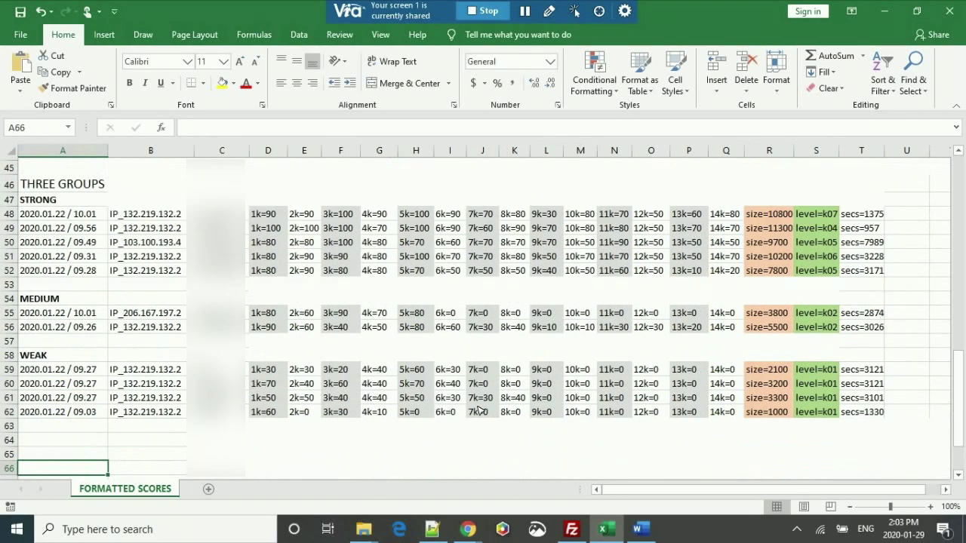
key(Up)
key(Up)
Step: Switch to the VIA meeting window to check the session, and return to the scores spreadsheet in Excel
key(alt+Tab)
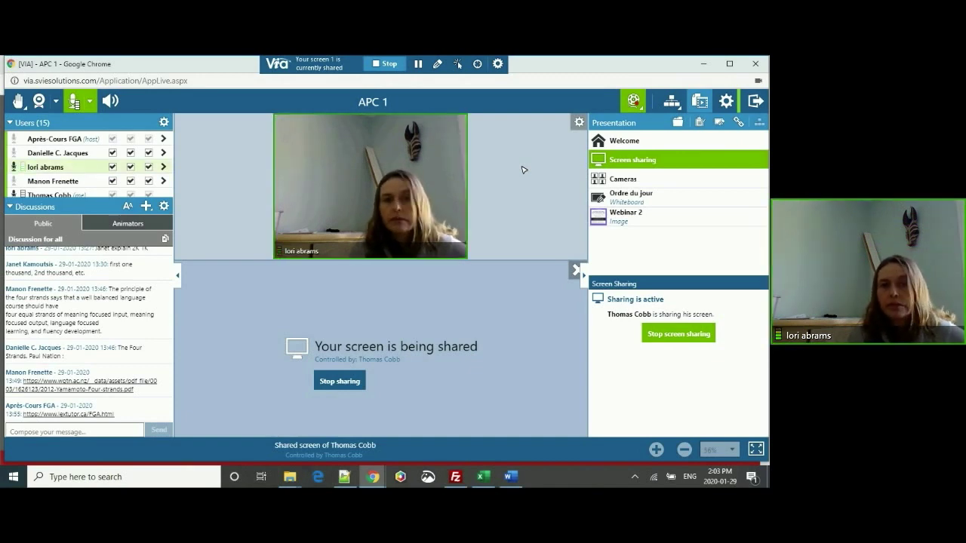
key(alt+Tab)
key(alt+Tab)
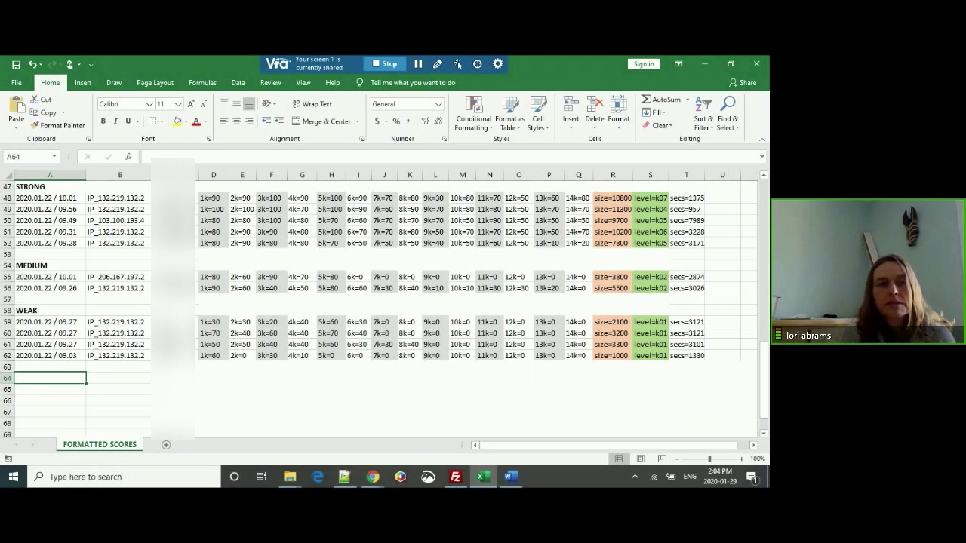
Step: Select the second MEDIUM record's name cell, C56, and move up column C through the clean copy to C23
click(196, 288)
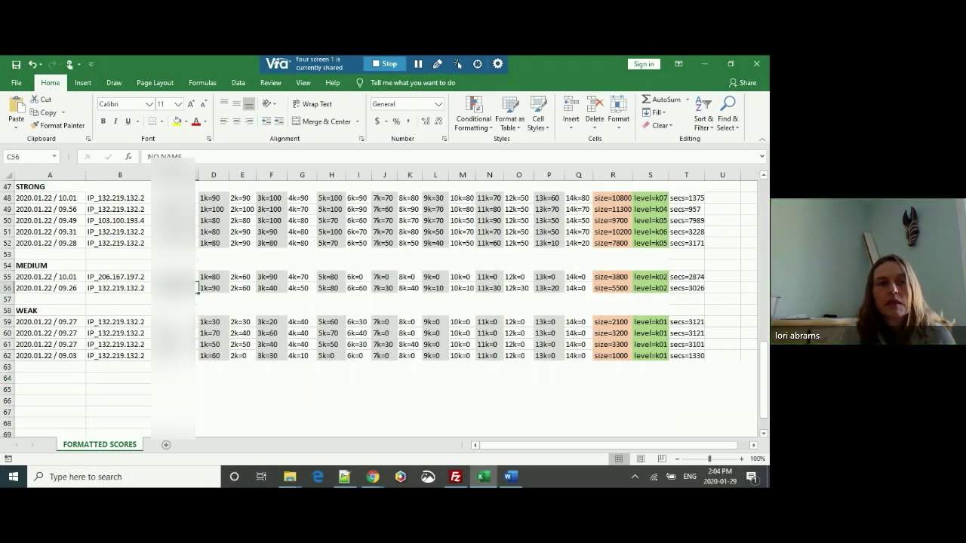
key(Up)
key(Up)
key(Up)
key(Up)
key(Up)
key(Up)
key(Up)
key(Up)
key(Up)
key(Up)
key(Up)
key(Up)
key(Up)
key(Up)
key(Up)
key(Up)
key(Up)
key(Up)
key(Up)
key(Up)
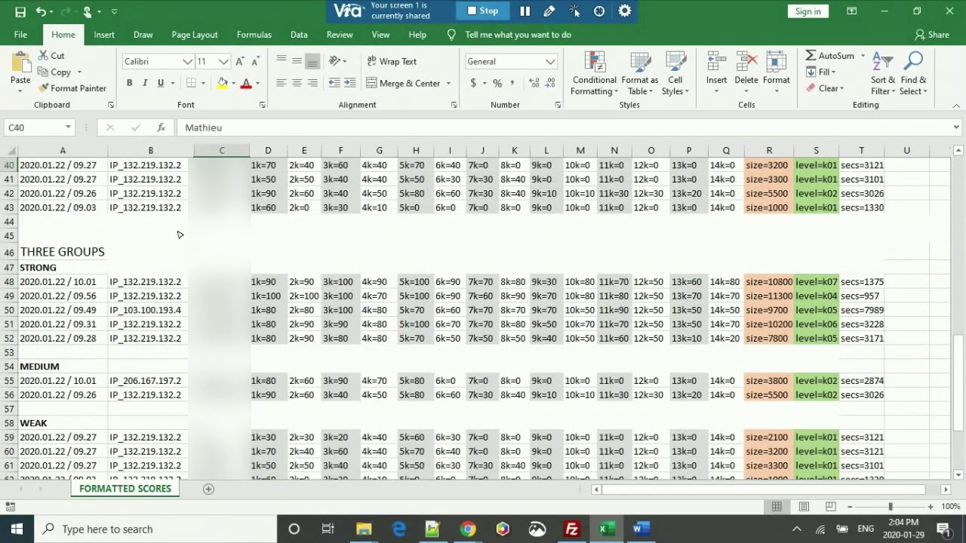
key(Up)
key(Up)
key(Up)
key(Up)
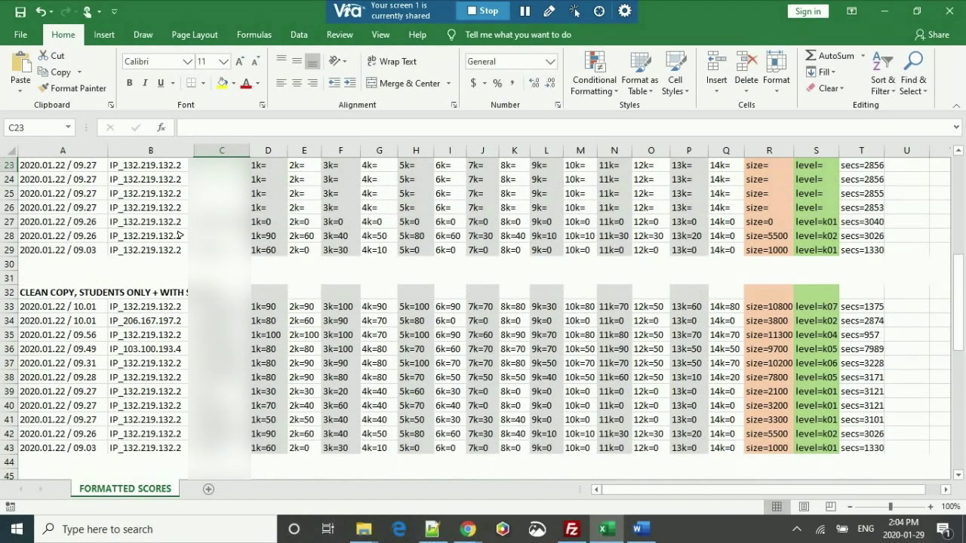
Step: Switch to the Lextutor home page in Chrome and open the mobile Levels Tests page
key(alt+Tab)
key(alt+Tab)
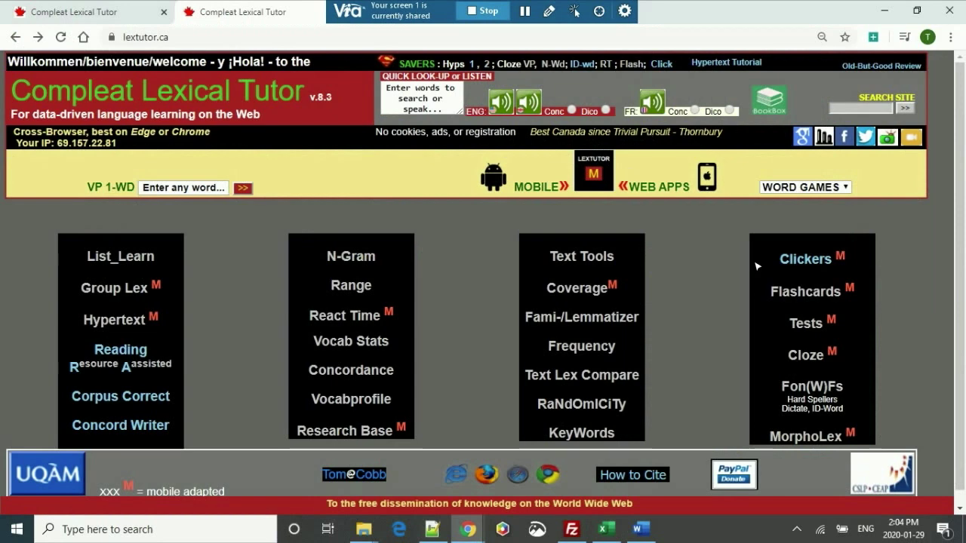
click(593, 167)
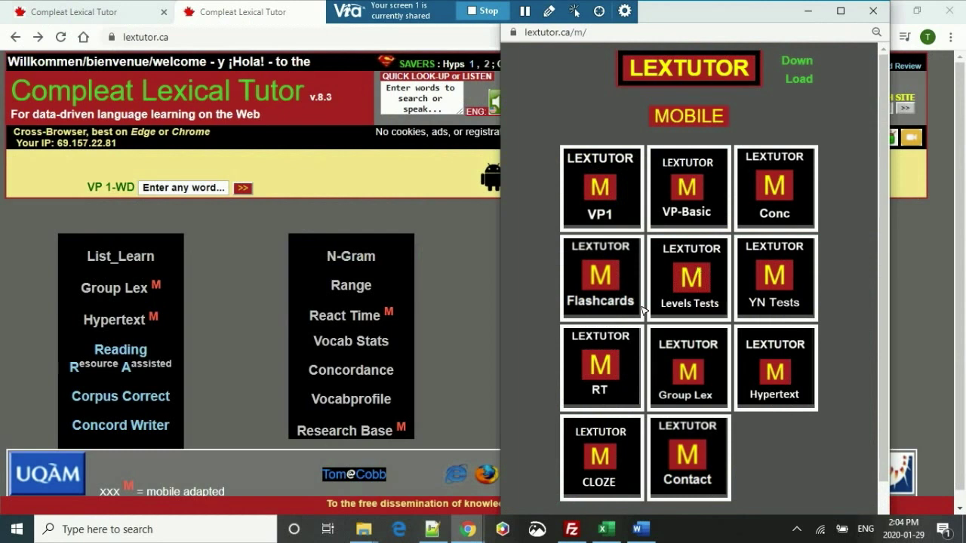
click(702, 308)
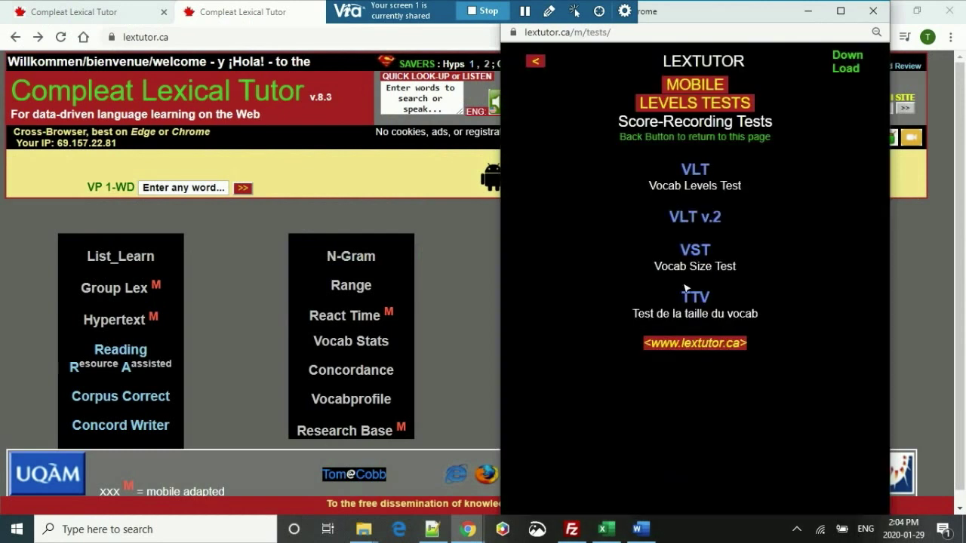
Step: Open the Vocabulary Levels Test v.2, look at its matching questions, and close the mobile window
click(710, 218)
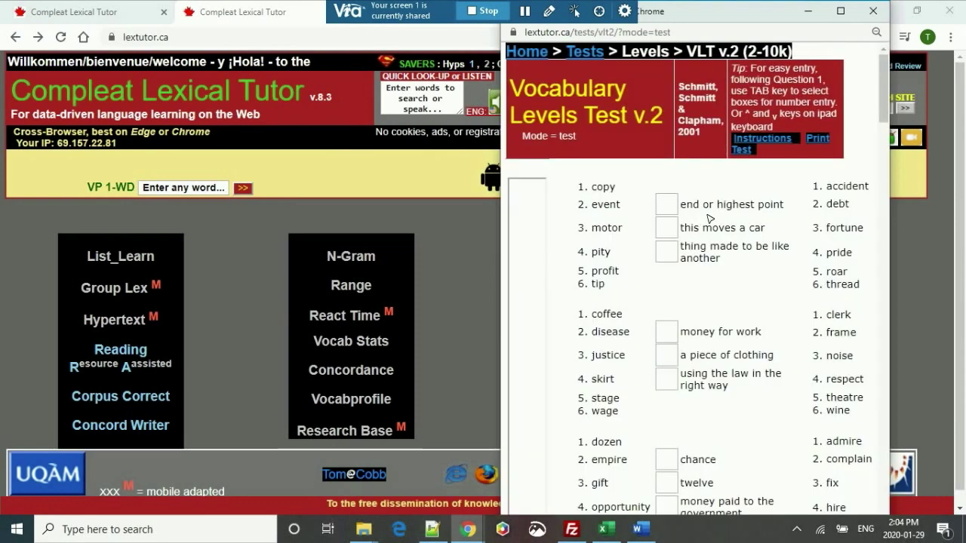
click(662, 233)
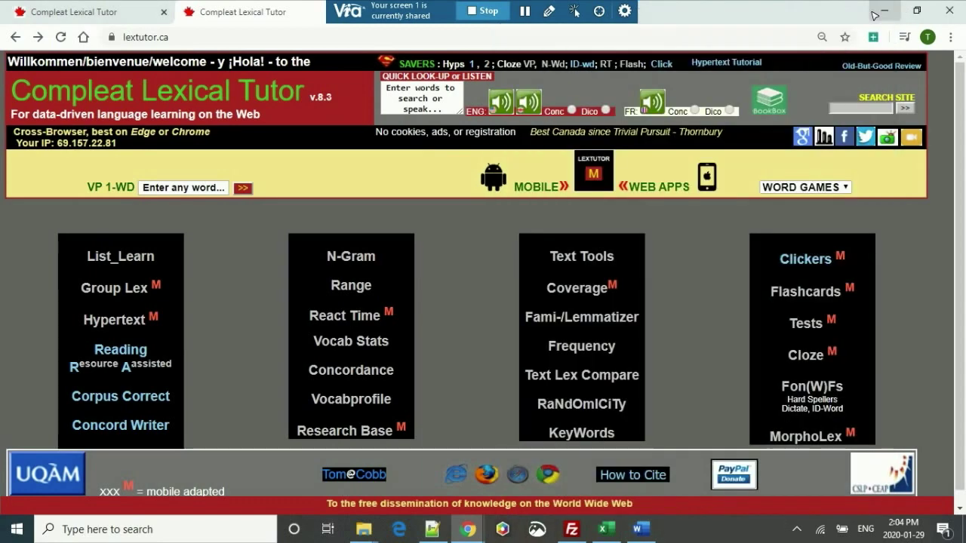
click(873, 12)
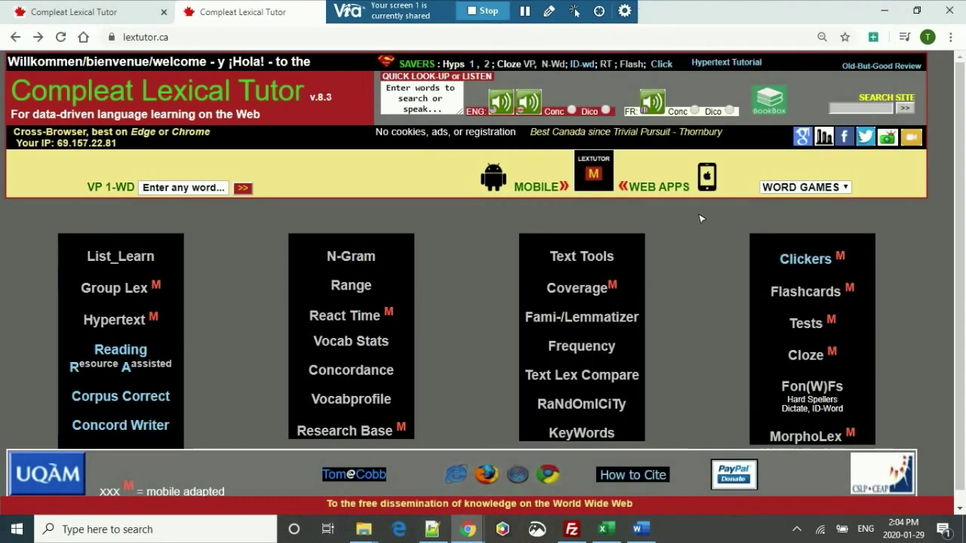
Step: Switch to the scores spreadsheet in Excel and move up column B from the unfiltered records at B23 to B11
key(alt+Tab)
key(Left)
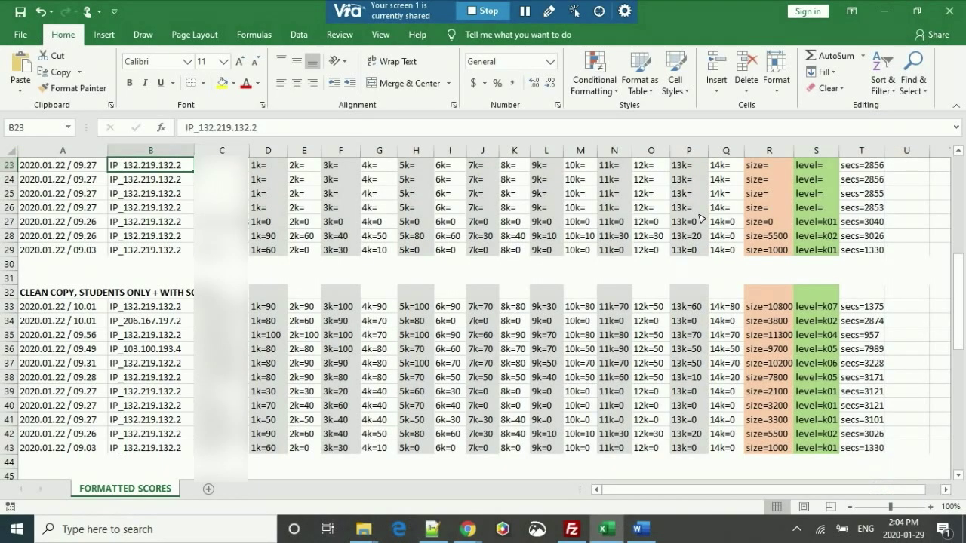
key(Up)
key(Up)
key(Up)
key(Up)
key(Up)
key(Up)
key(Up)
key(Up)
key(Up)
key(Up)
key(Up)
key(Up)
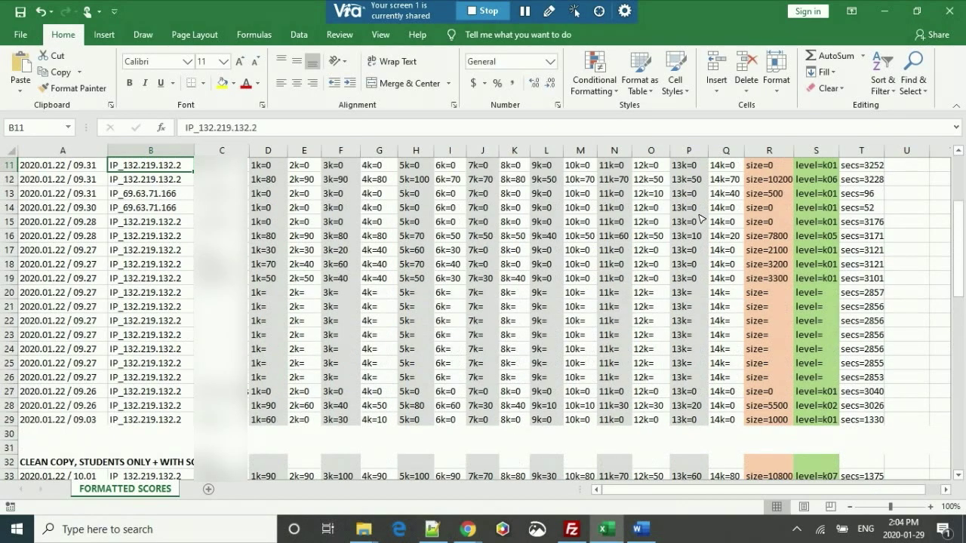
Step: Select the 1k scores in cells D13 through D16
key(Right)
key(Right)
key(Down)
key(Down)
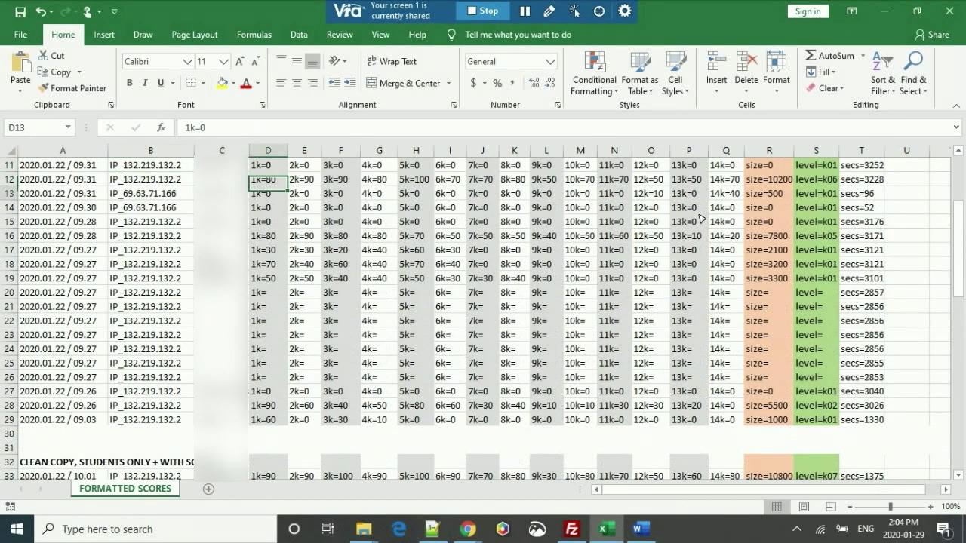
key(shift+Down)
key(shift+Down)
key(shift+Down)
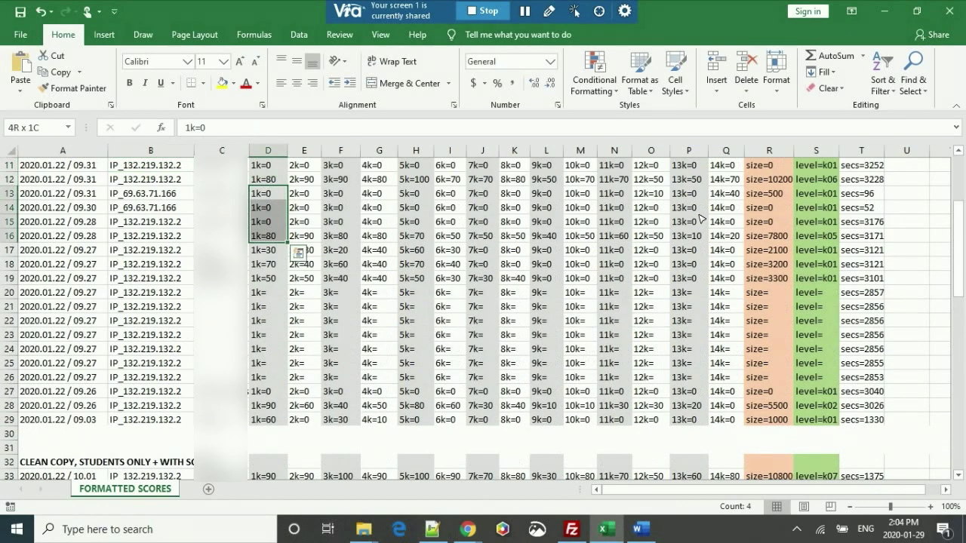
Step: Select the 1k cells D20 through D26 of the records submitted without scores
key(Down)
key(Down)
key(Down)
key(Down)
key(Down)
key(Down)
key(Down)
key(shift+Down)
key(shift+Down)
key(shift+Down)
key(shift+Down)
key(shift+Down)
key(shift+Down)
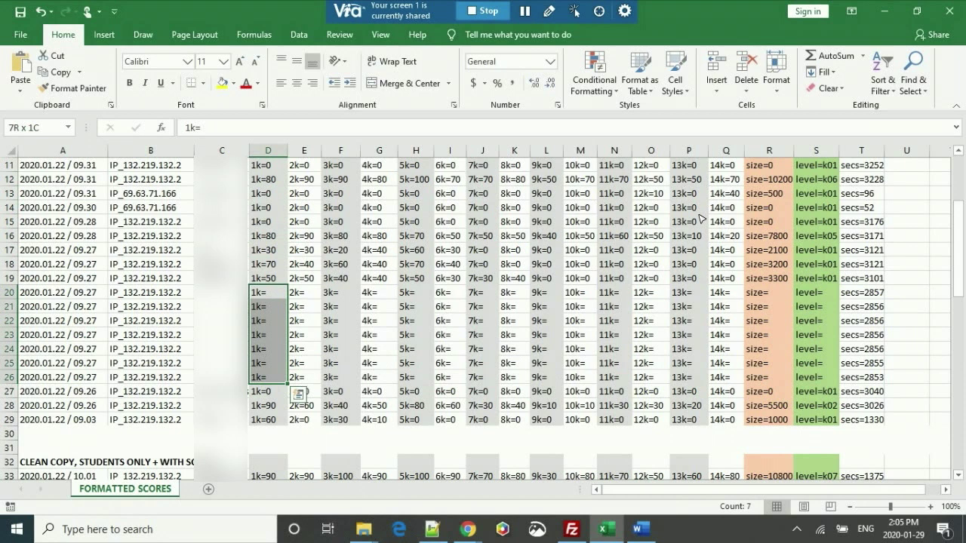
Step: Close the scores workbook in Excel and switch to the VIA meeting window to check the session
key(Left)
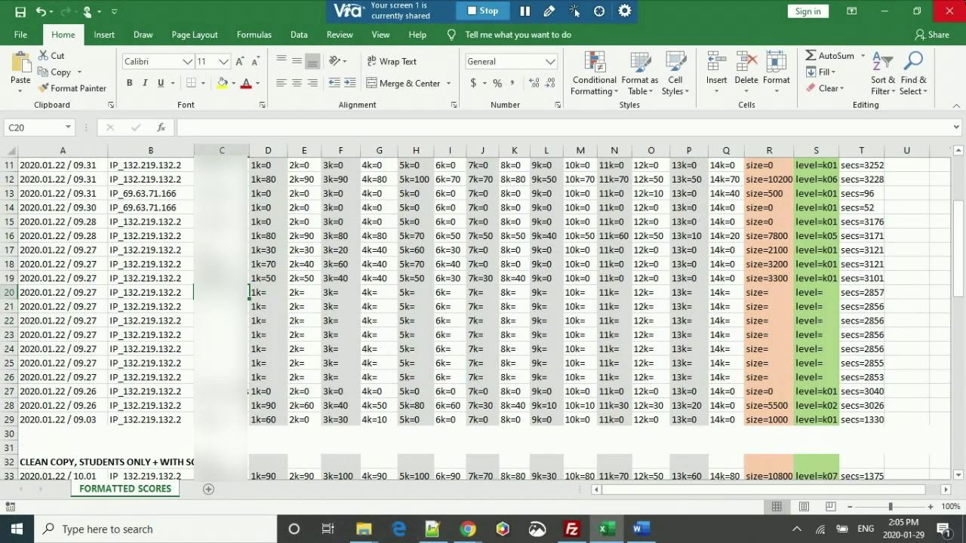
click(949, 13)
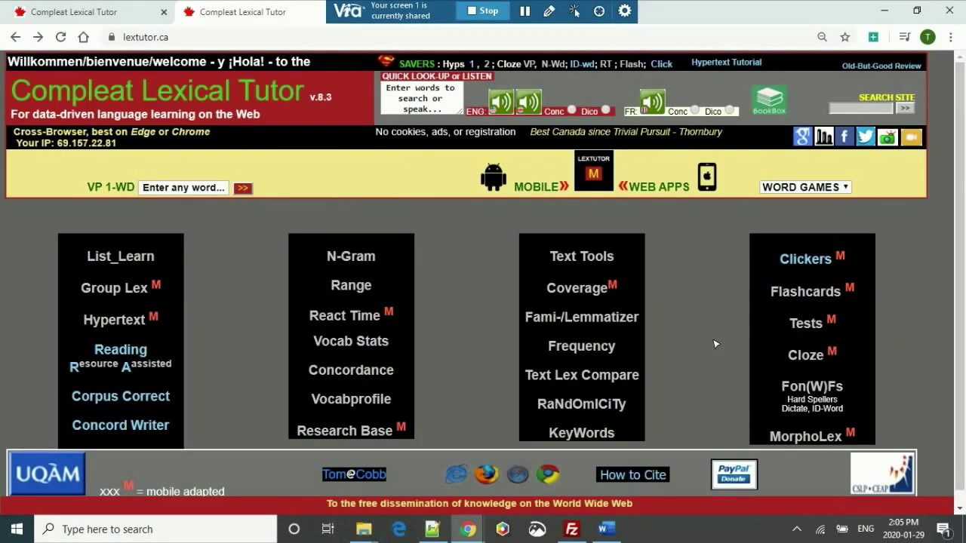
key(alt+Tab)
key(alt+Tab)
key(Escape)
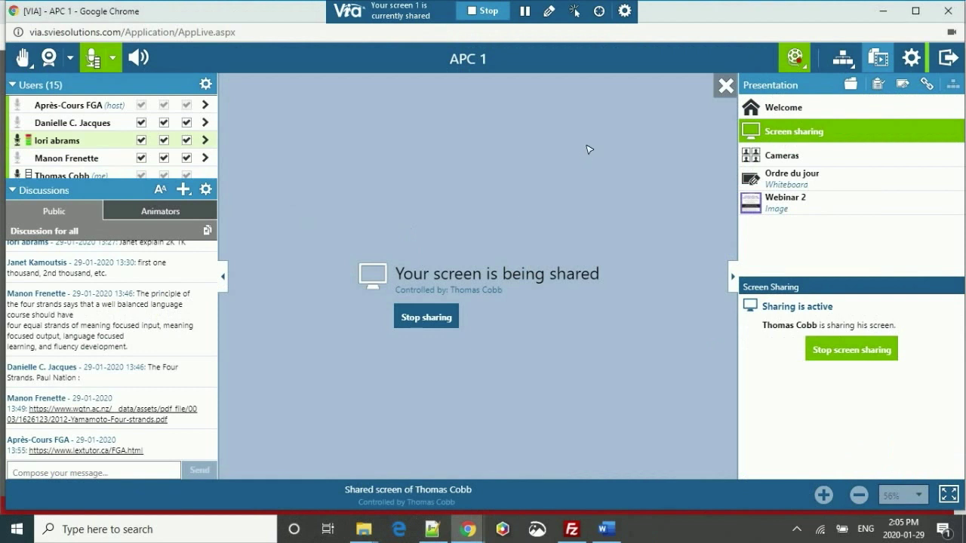
Step: Switch to the Lextutor home page in Chrome and open the Vocab Size Test in test mode from the Tests list
key(alt+Tab)
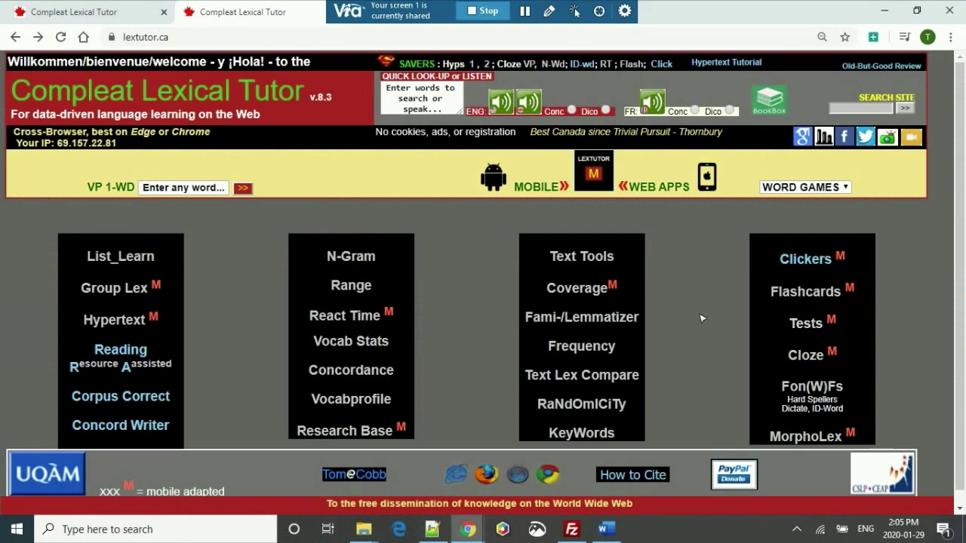
click(795, 325)
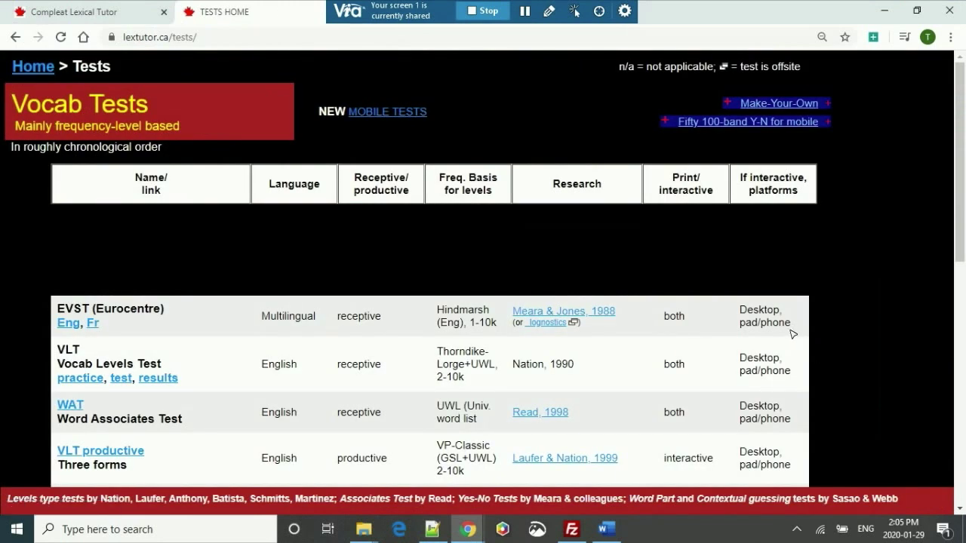
scroll(356, 270, down, 1)
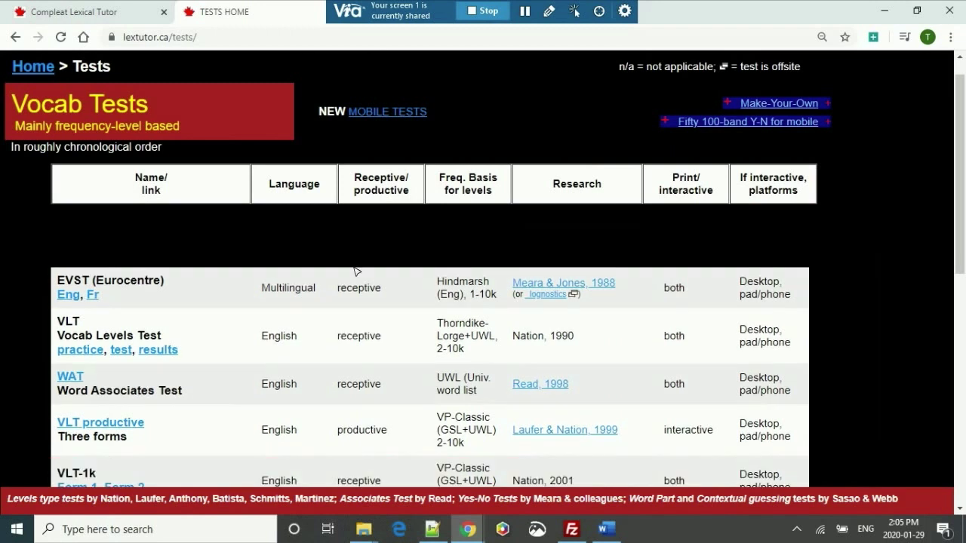
scroll(356, 270, down, 5)
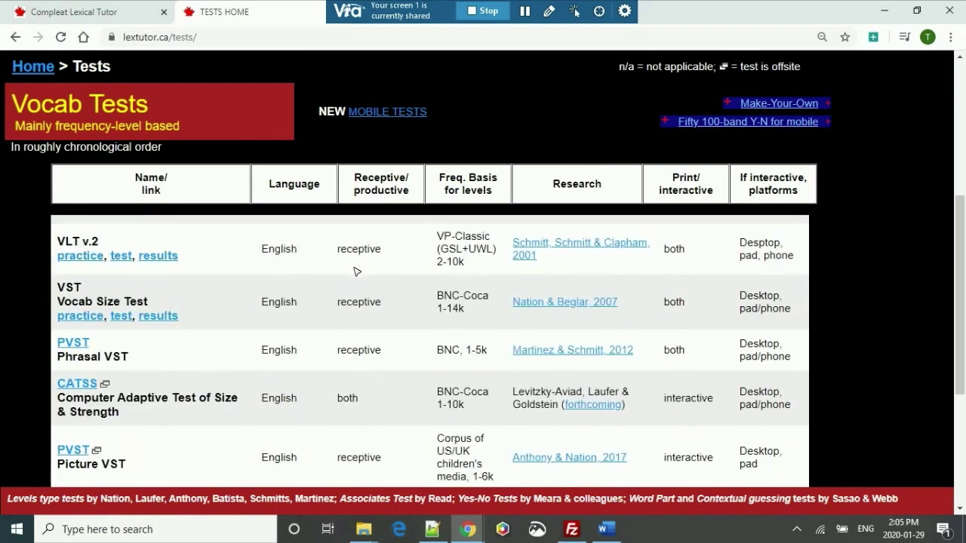
scroll(357, 271, down, 2)
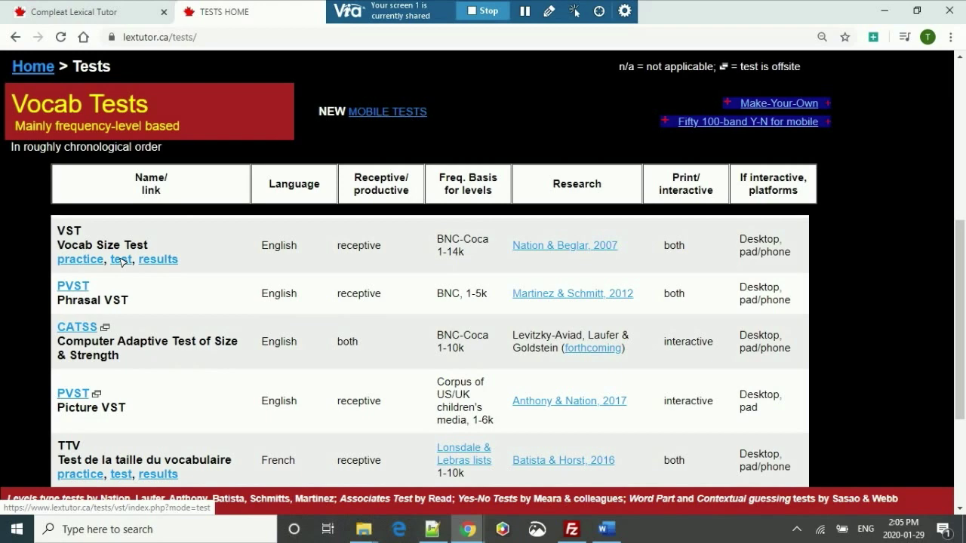
click(121, 259)
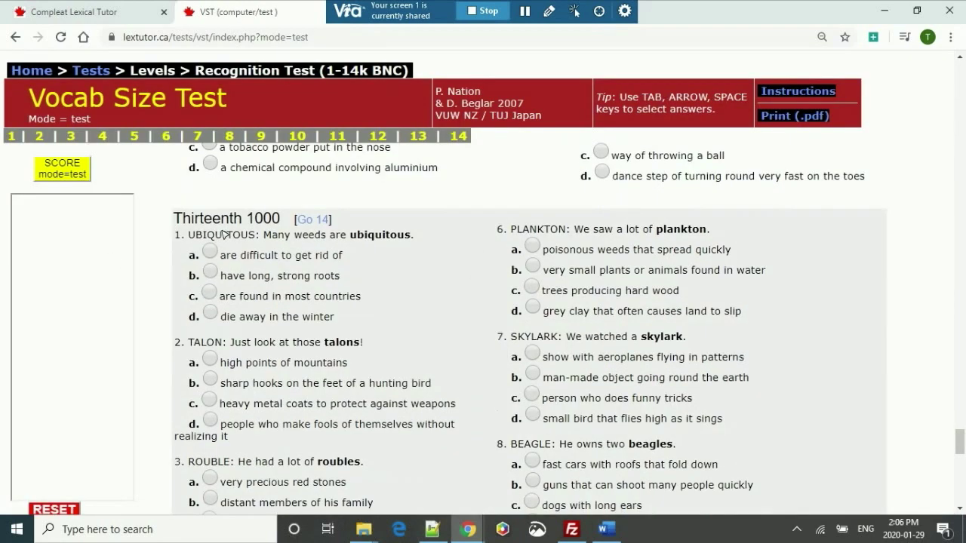
Step: Look through the Thirteenth 1000 questions of the Vocab Size Test, highlighting the words DIDACTIC, COMMUNIQUE and TALON
scroll(223, 234, down, 2)
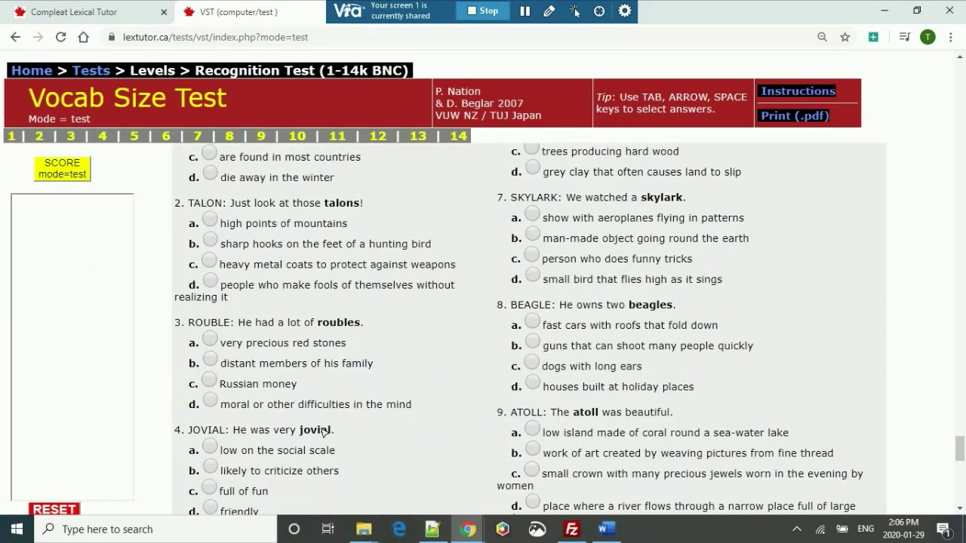
scroll(202, 329, down, 2)
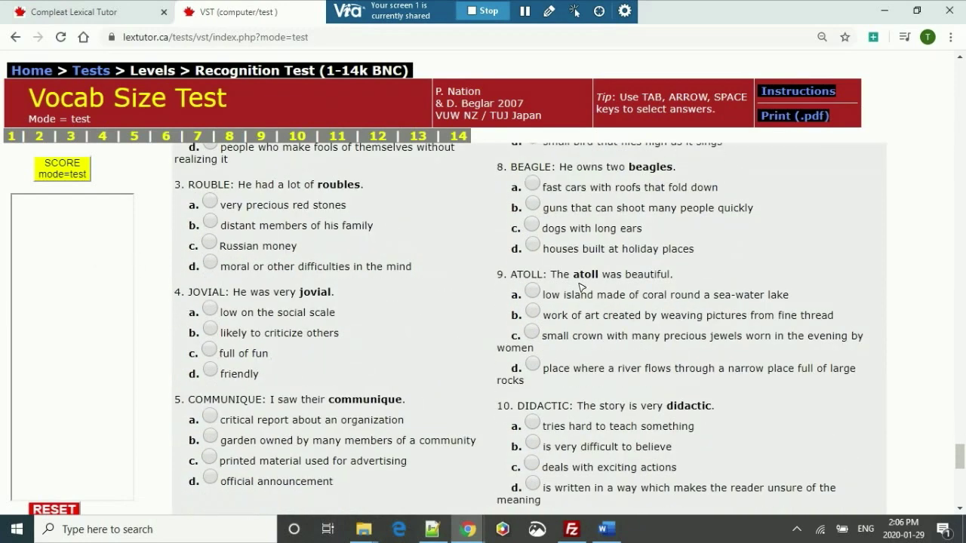
scroll(532, 279, down, 1)
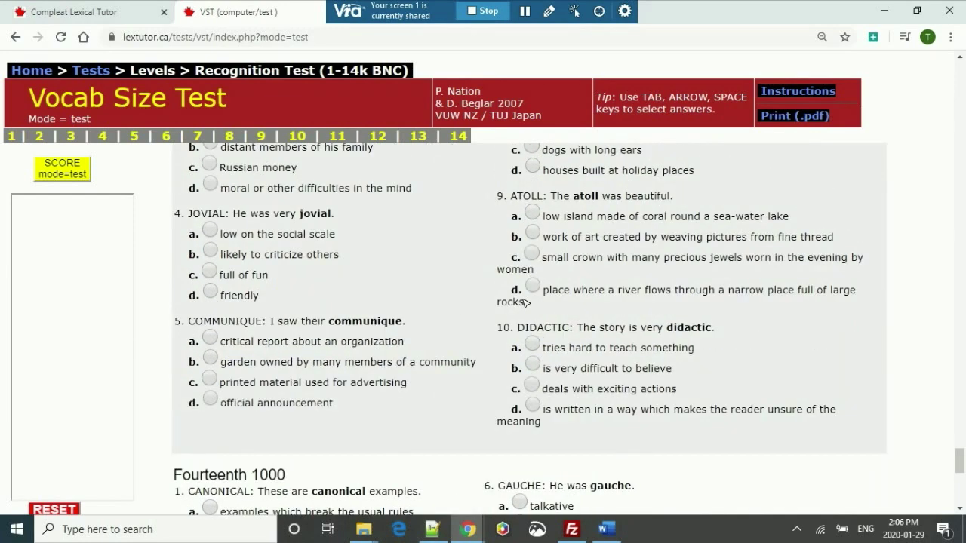
double_click(534, 327)
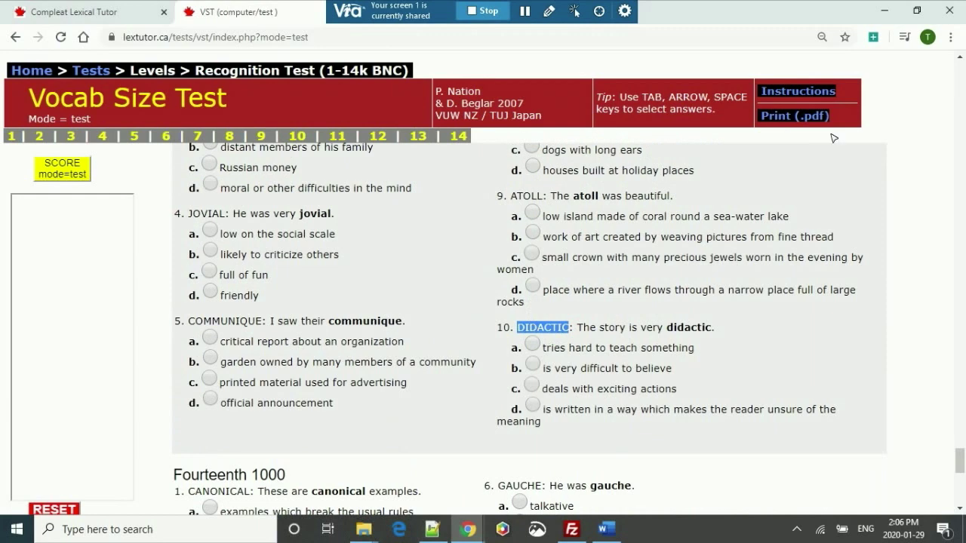
double_click(227, 321)
scroll(228, 322, up, 3)
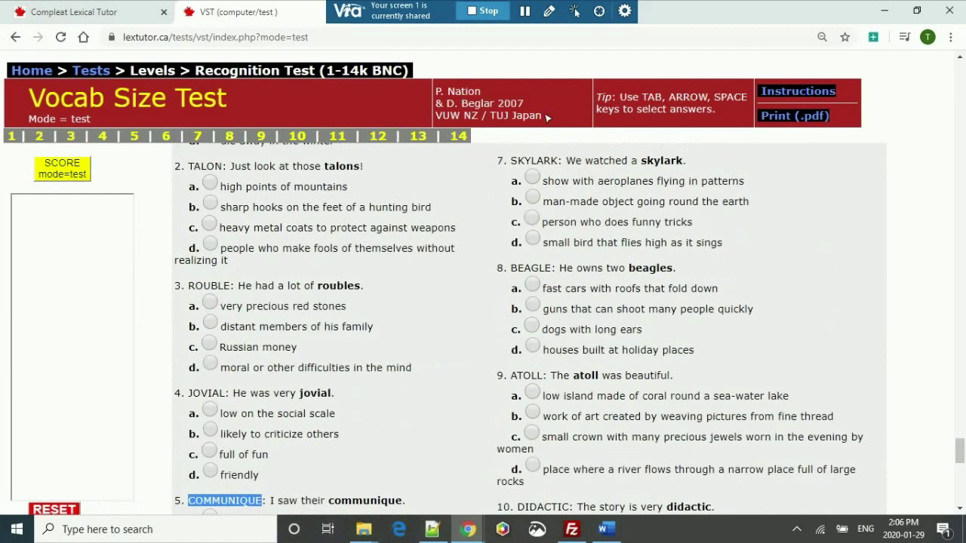
scroll(419, 202, up, 3)
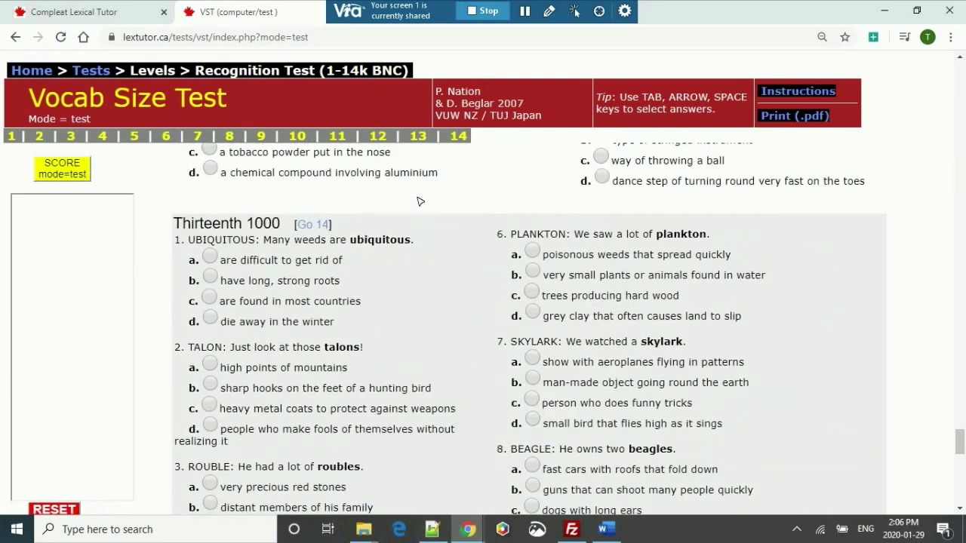
double_click(200, 349)
click(453, 311)
Step: Look back through the Twelfth 1000 questions of the Vocab Size Test
scroll(454, 315, up, 3)
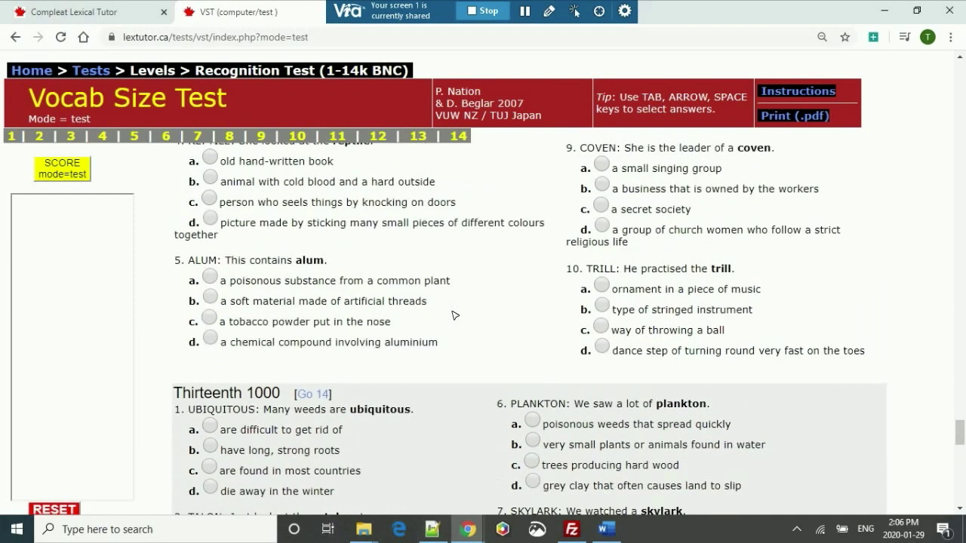
scroll(453, 316, up, 4)
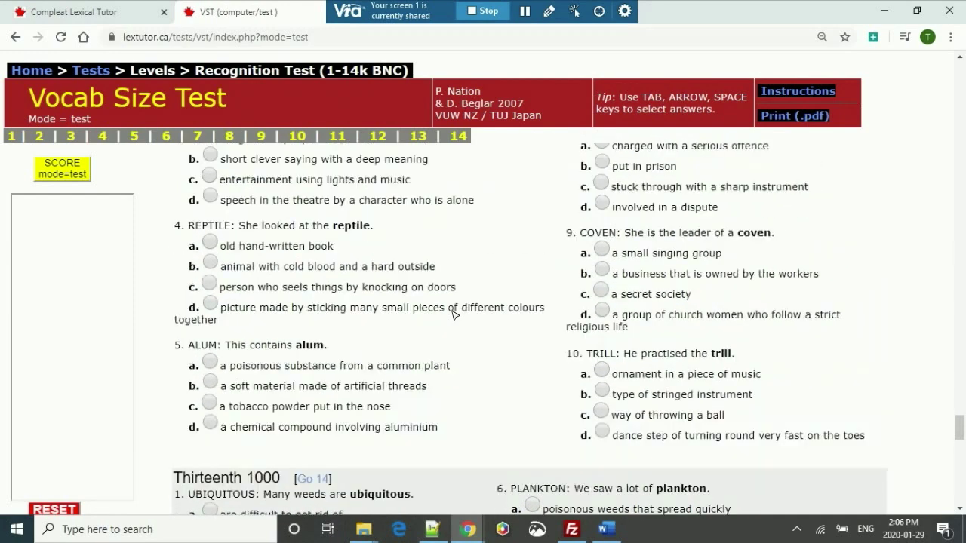
scroll(454, 315, up, 1)
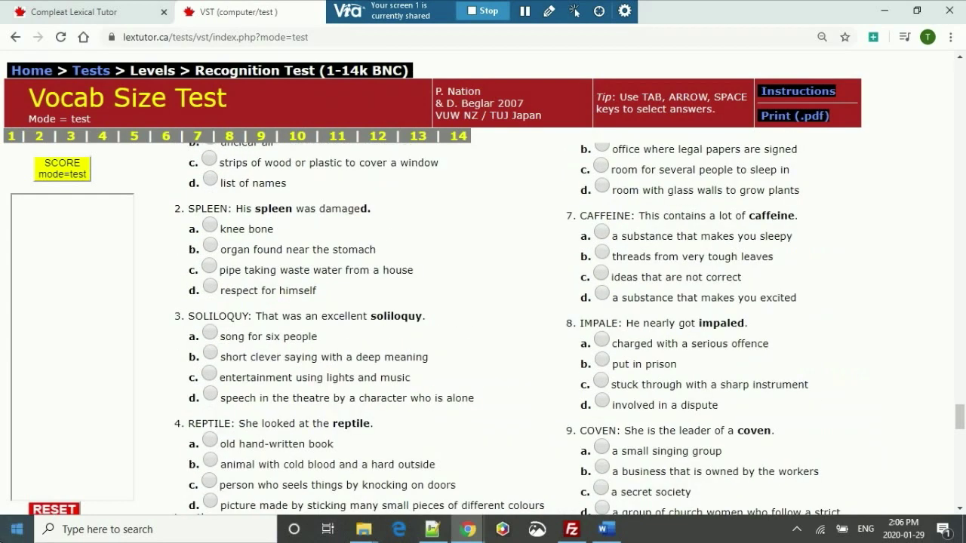
scroll(143, 229, up, 3)
scroll(142, 231, down, 2)
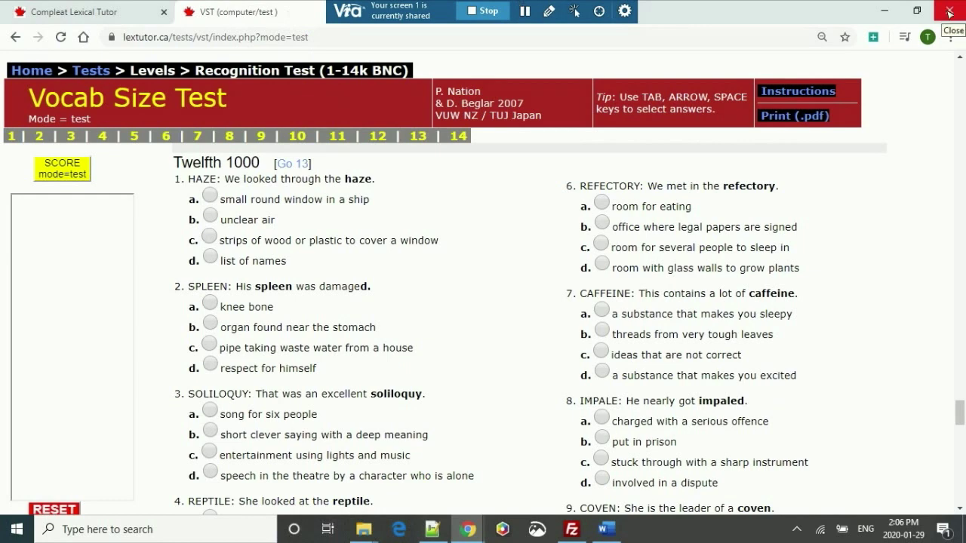
Step: Return to the Vocab Tests list and highlight the VST label of the Vocab Size Test entry
key(alt+Left)
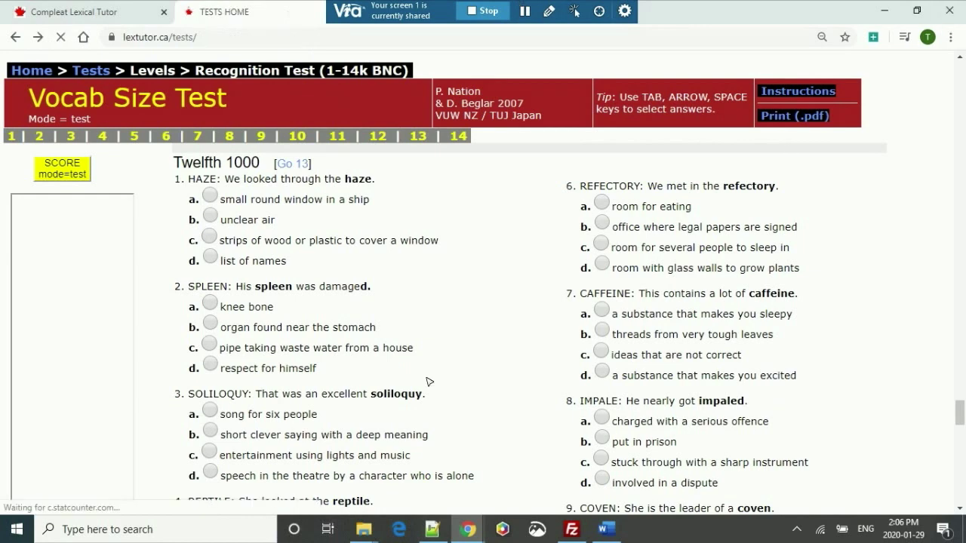
scroll(429, 382, down, 1)
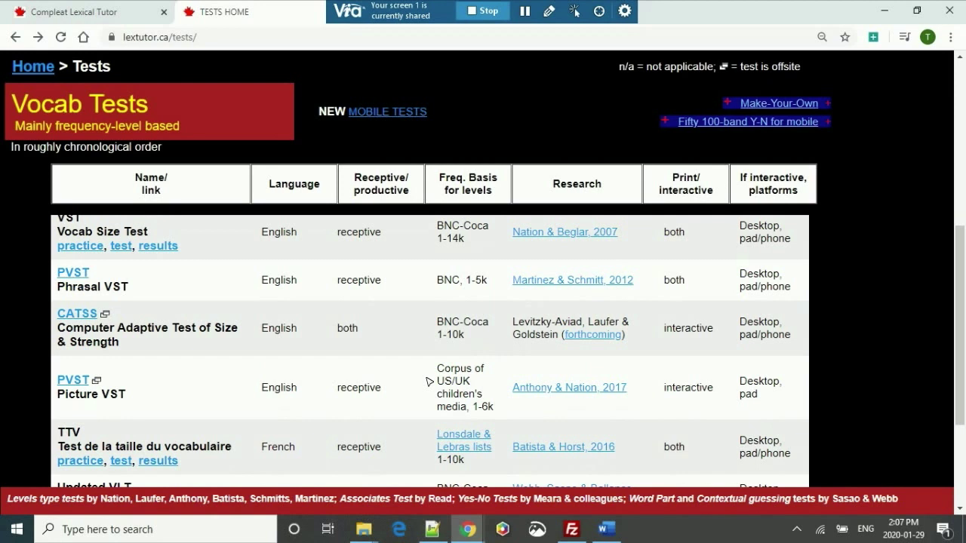
scroll(428, 381, up, 1)
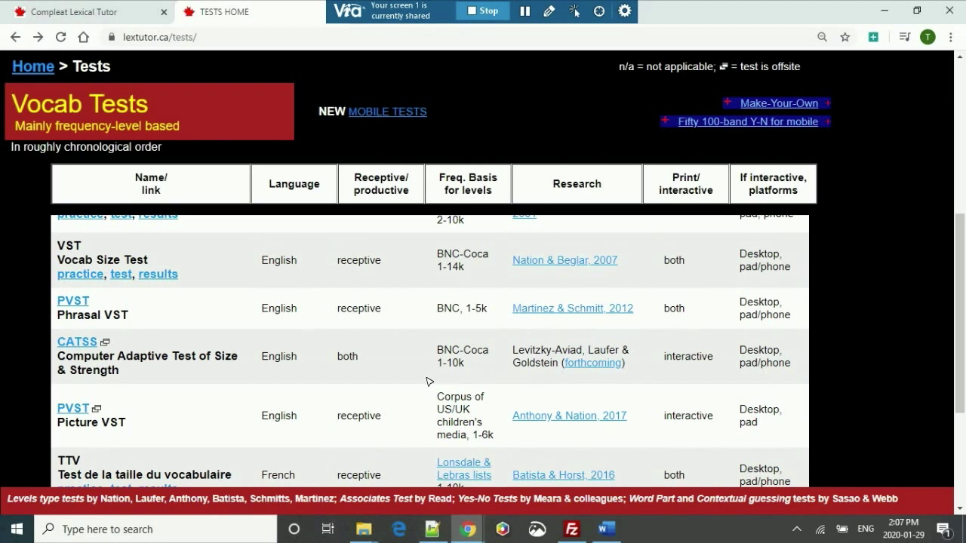
click(901, 302)
double_click(74, 251)
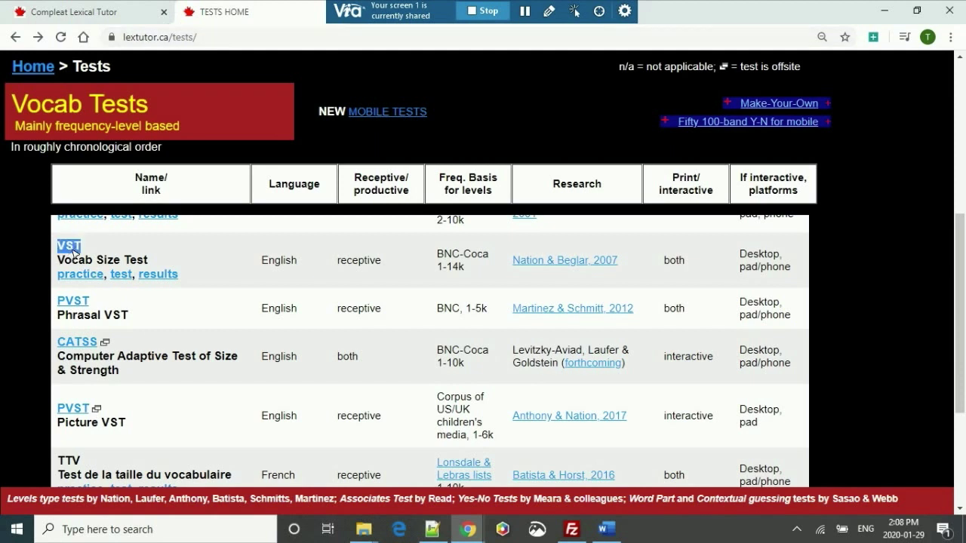
click(157, 247)
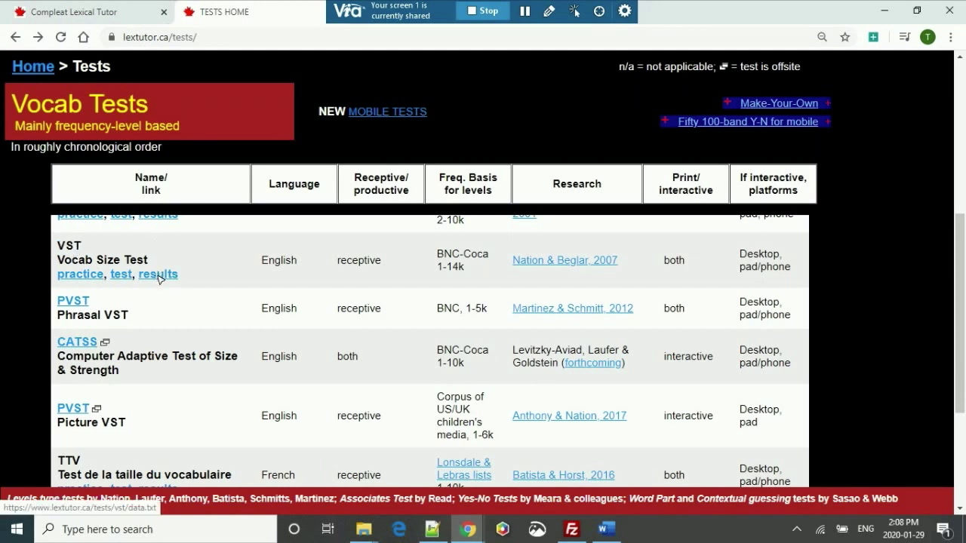
Step: Open the Vocab Size Test results, highlight the most recent records in the data file, and return to the tests list
click(158, 277)
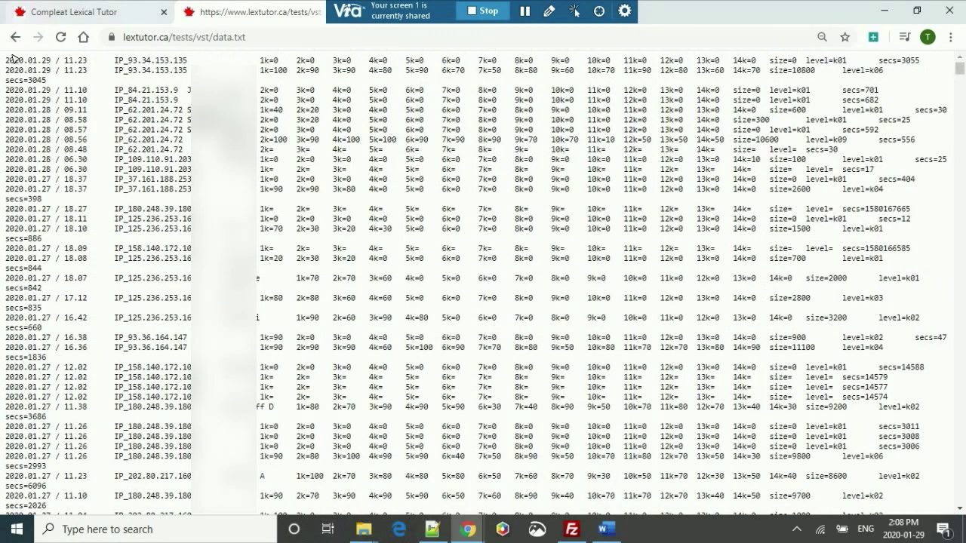
drag(18, 60, 178, 61)
drag(305, 56, 3, 107)
click(3, 107)
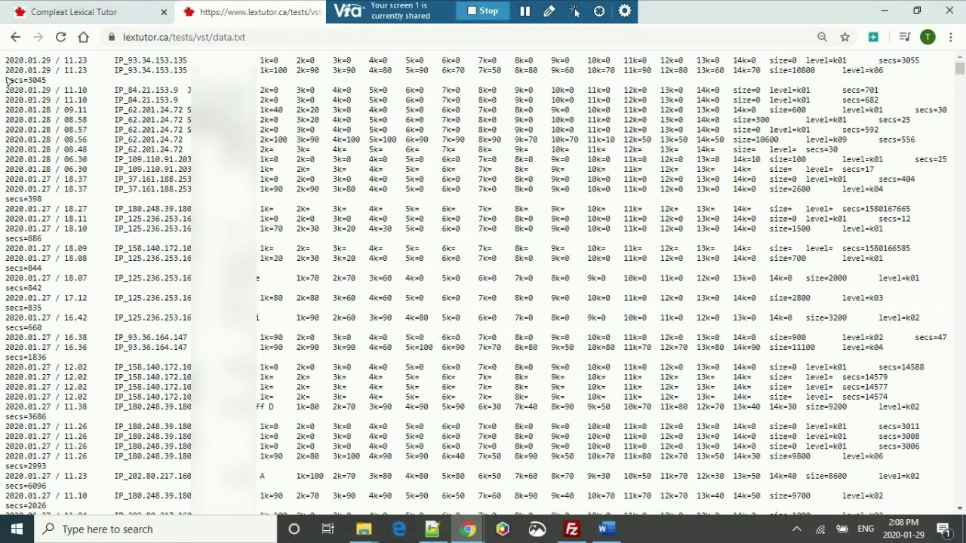
drag(3, 59, 135, 70)
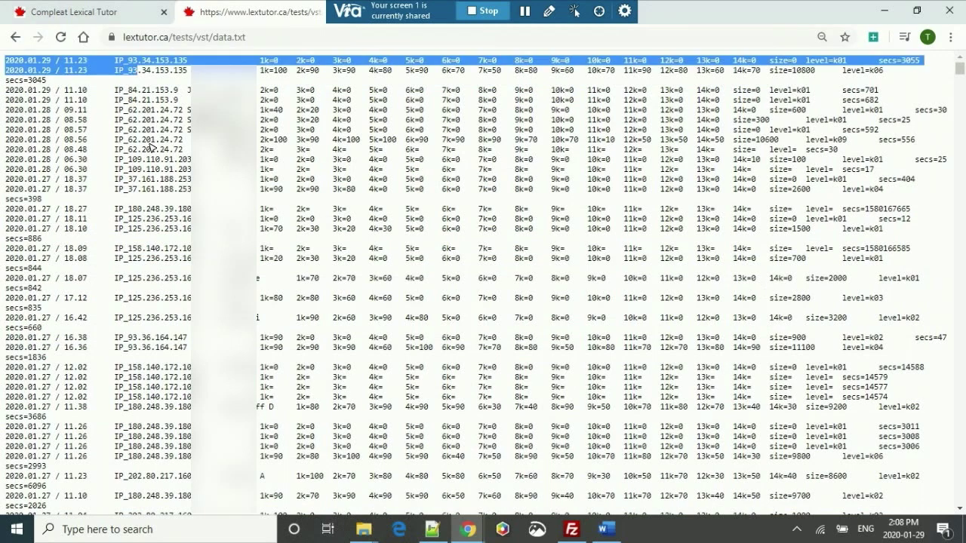
drag(151, 148, 171, 184)
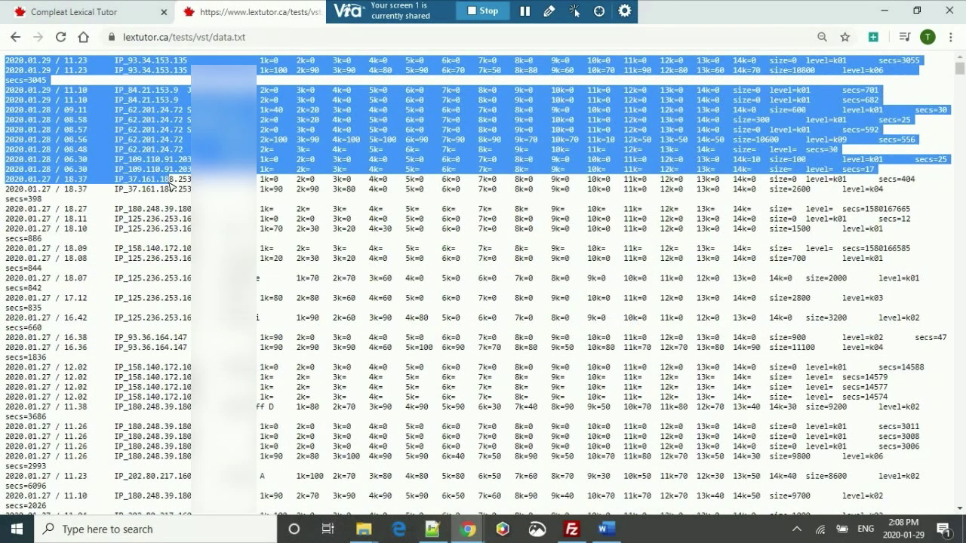
drag(4, 60, 122, 61)
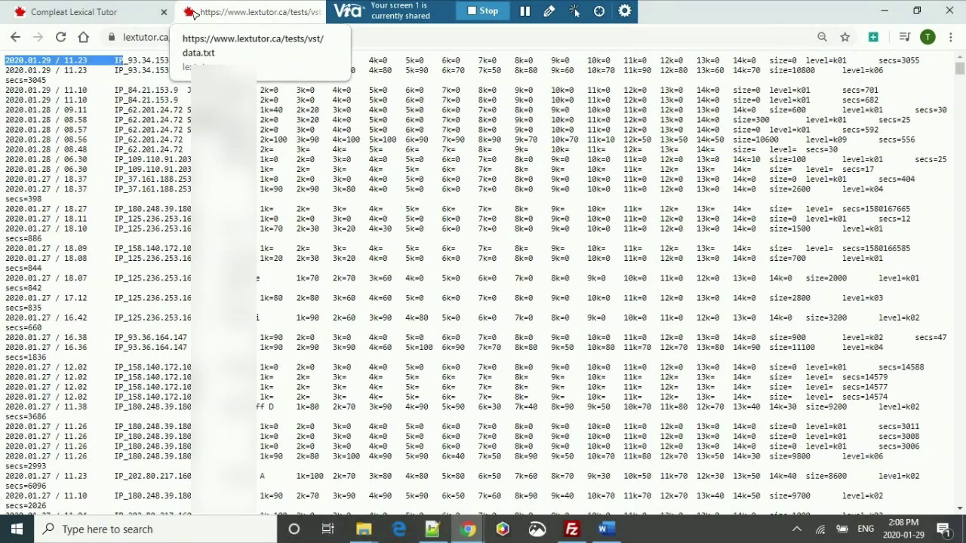
key(alt+Left)
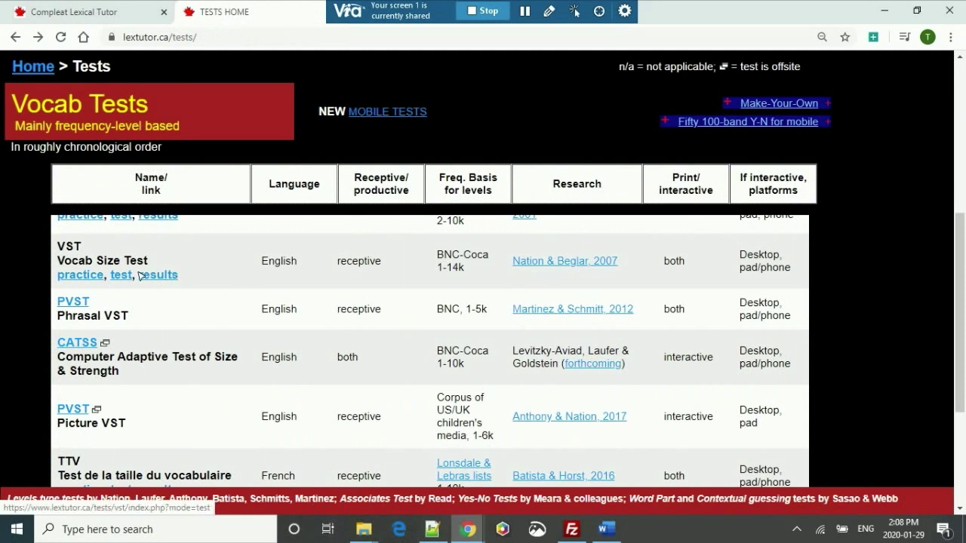
Step: Open the Vocab Size Test in practice mode and answer SEE "looked at", DRIVE "uses a car", TIME "hours" and JUMP "get off the ground suddenly"
click(78, 276)
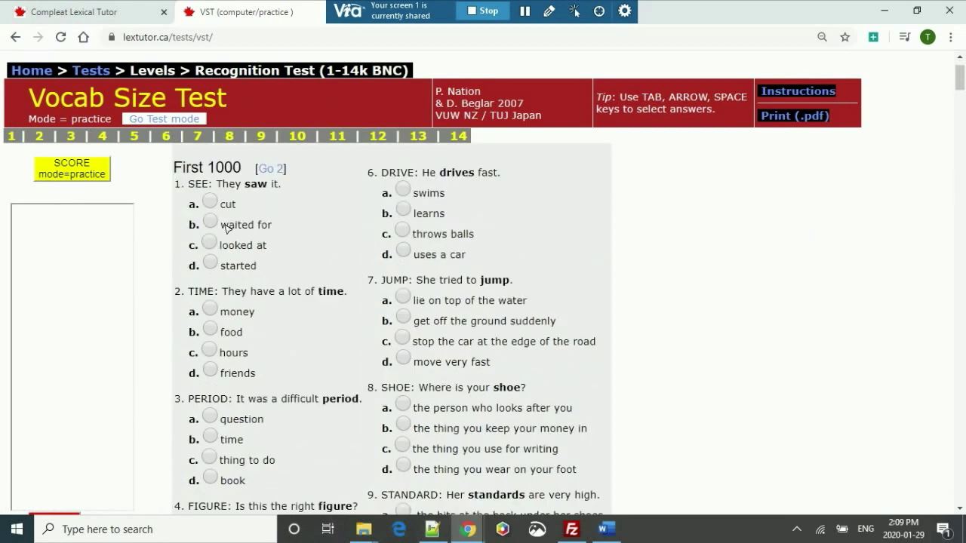
click(209, 243)
click(403, 251)
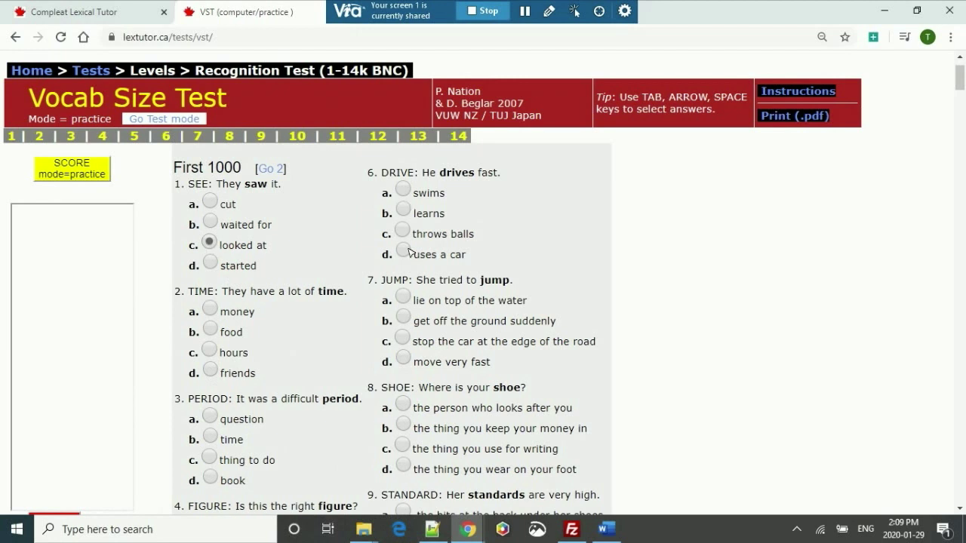
click(209, 351)
click(210, 350)
click(403, 318)
Step: Review the First 1000 questions and score the answers given in the practice test
scroll(574, 277, down, 3)
scroll(574, 280, down, 2)
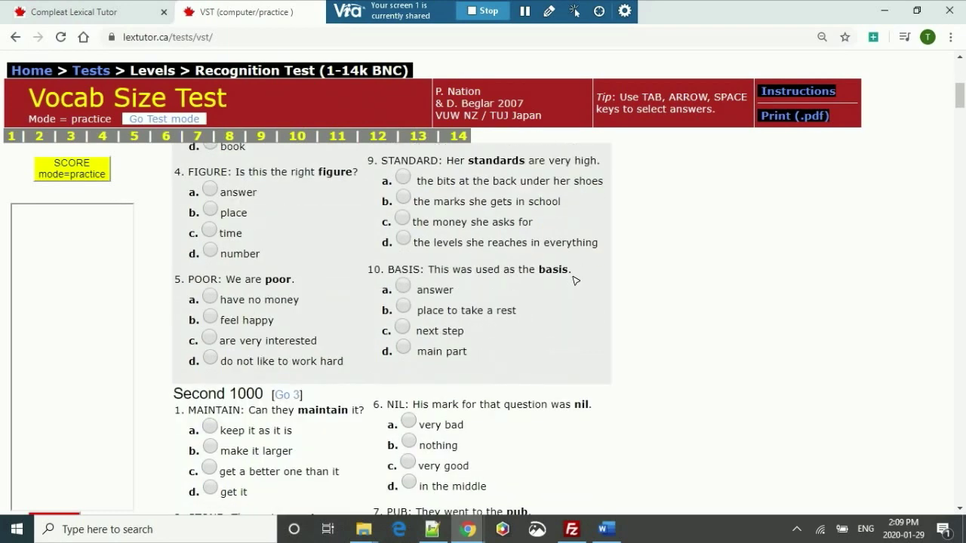
scroll(576, 281, up, 5)
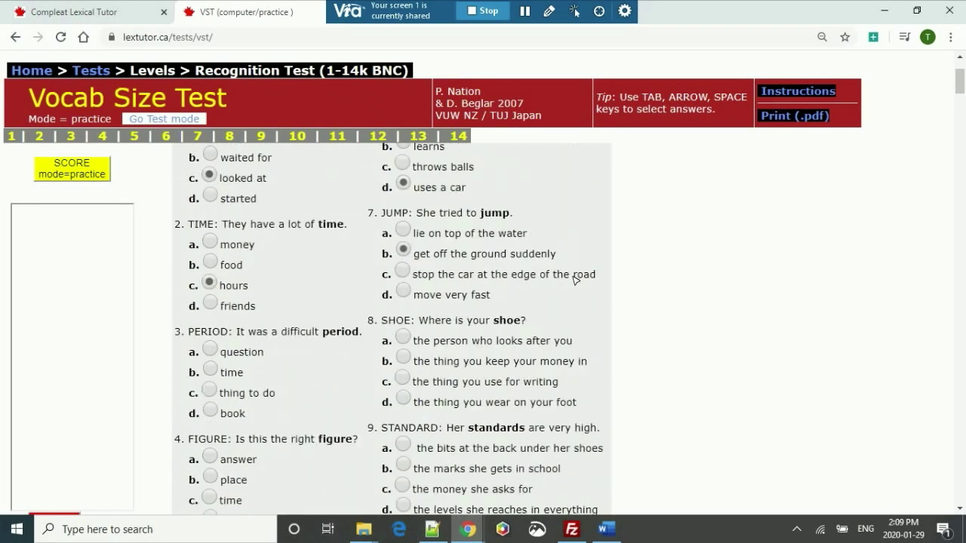
scroll(574, 280, down, 1)
scroll(528, 278, up, 1)
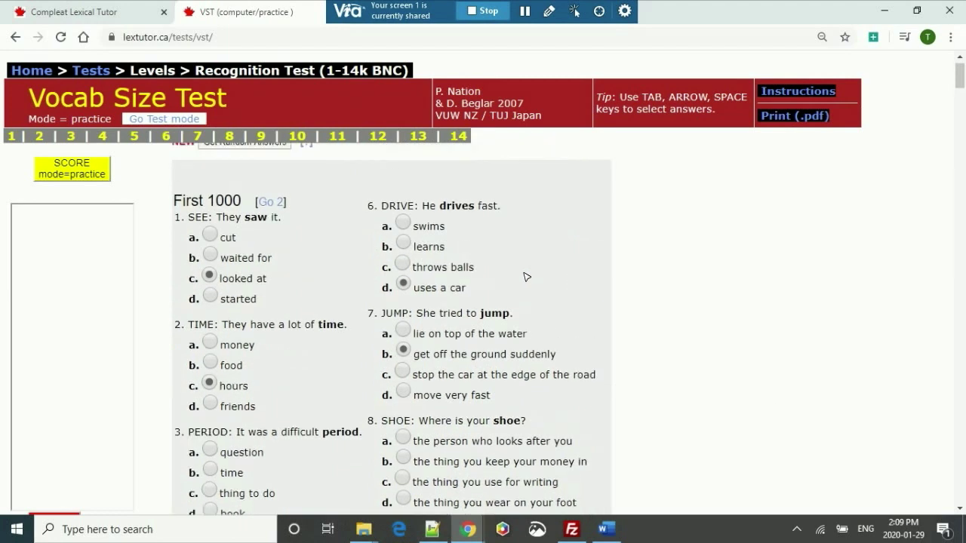
click(68, 168)
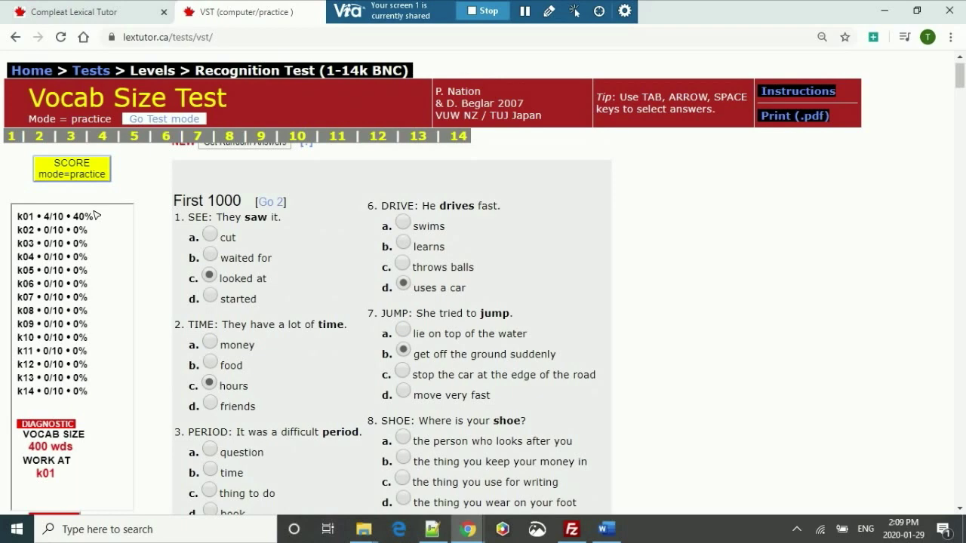
Step: Answer the PERIOD question in the First 1000 section and score the practice test again
scroll(95, 215, down, 2)
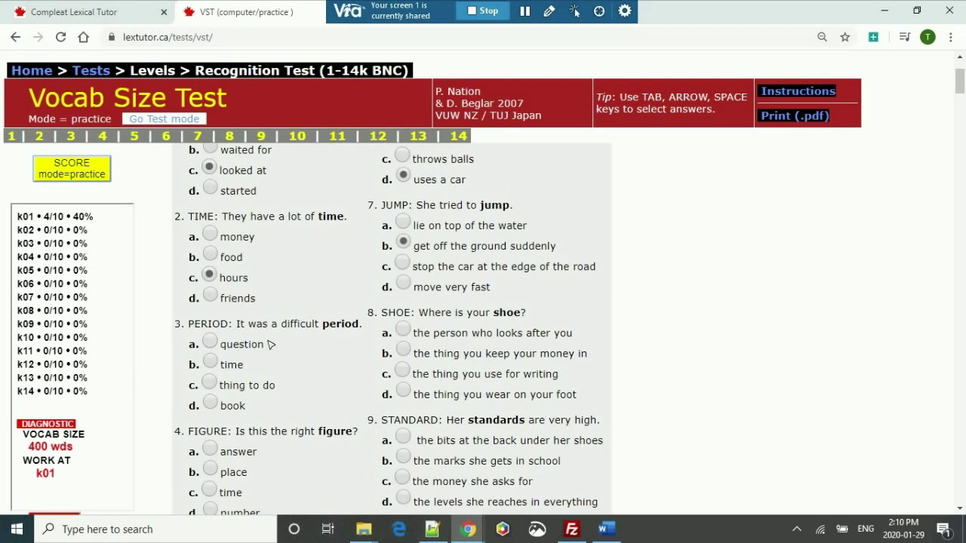
click(220, 374)
click(70, 167)
Step: Switch the Vocab Size Test to test mode, request a recorded score, cancel the submission and return to practice mode
click(162, 121)
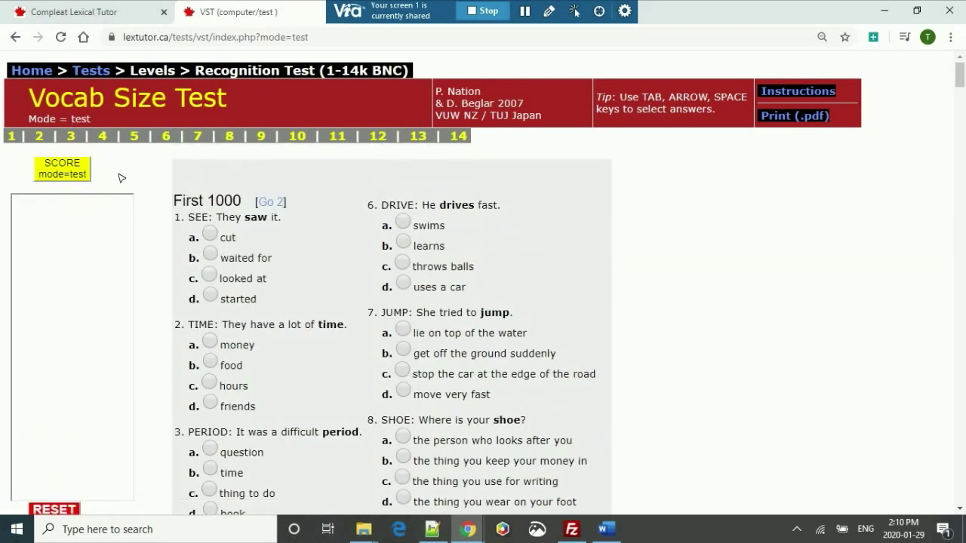
click(63, 174)
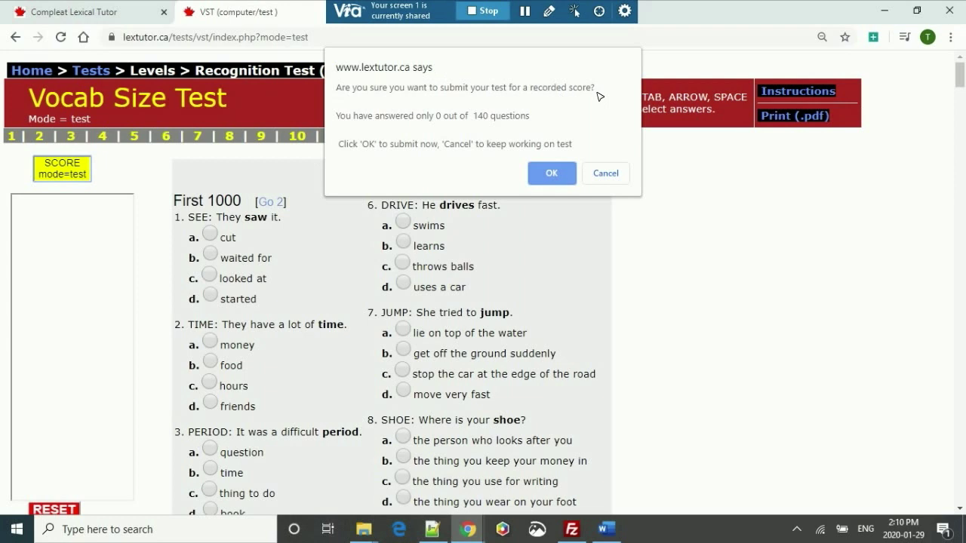
click(605, 173)
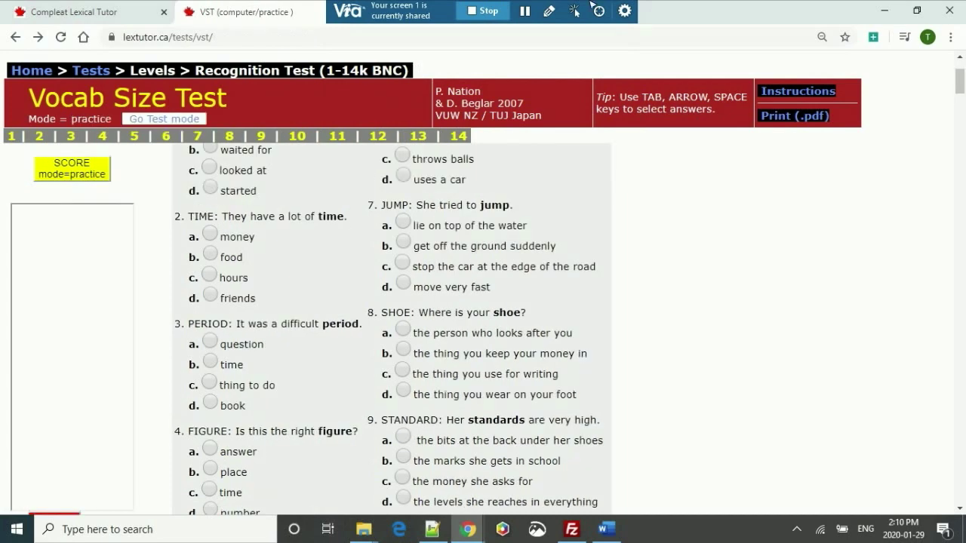
Step: Switch to the FORMATTED SCORES workbook in Excel
key(alt+Tab)
key(alt+Tab)
scroll(709, 341, up, 1)
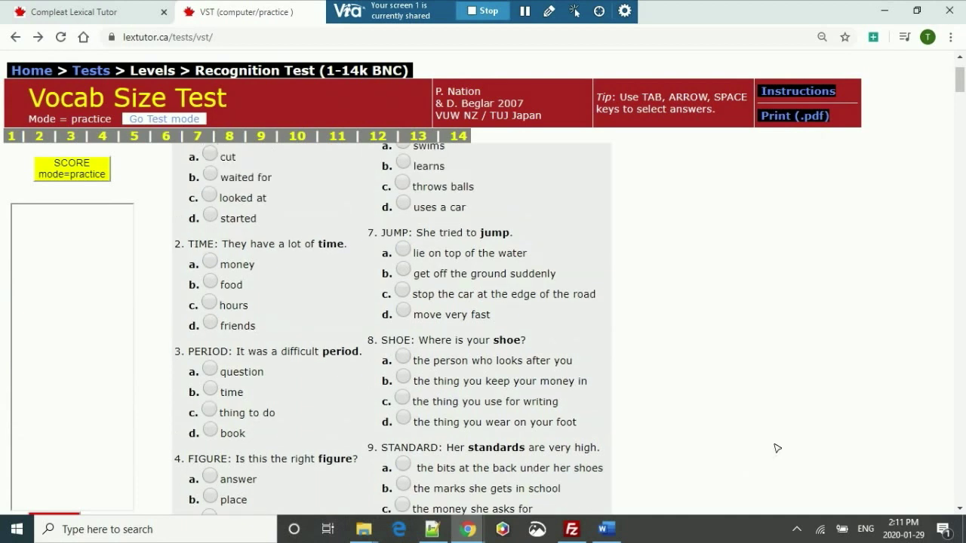
key(alt+Tab)
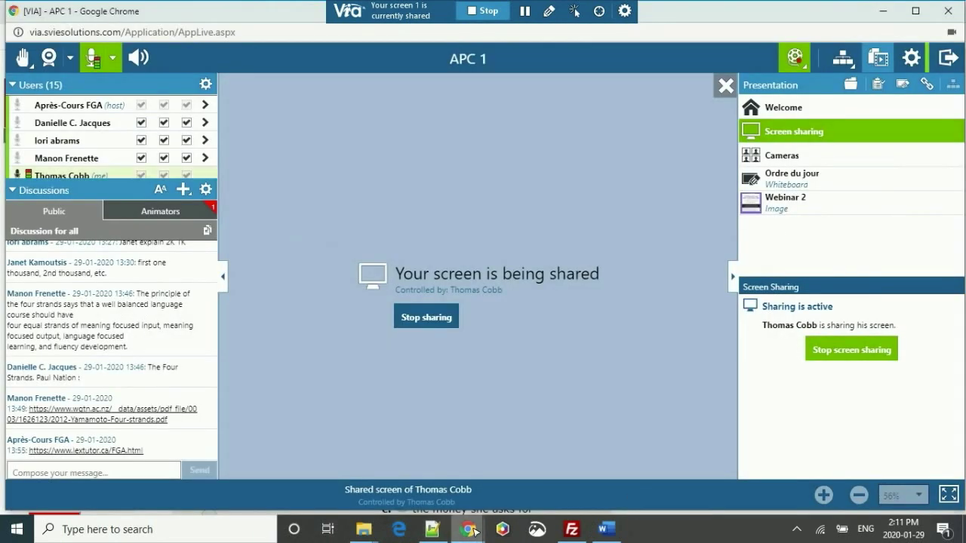
mouse_move(472, 530)
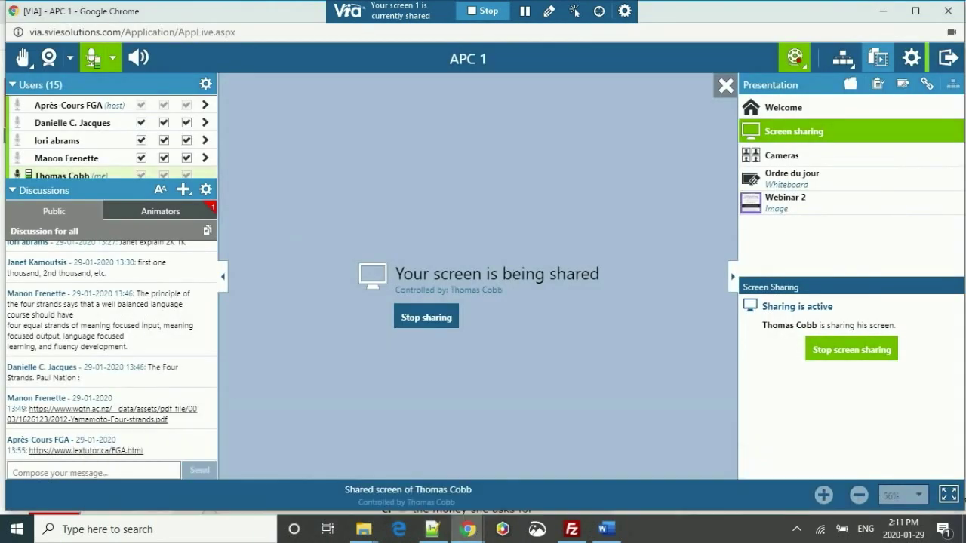
click(952, 521)
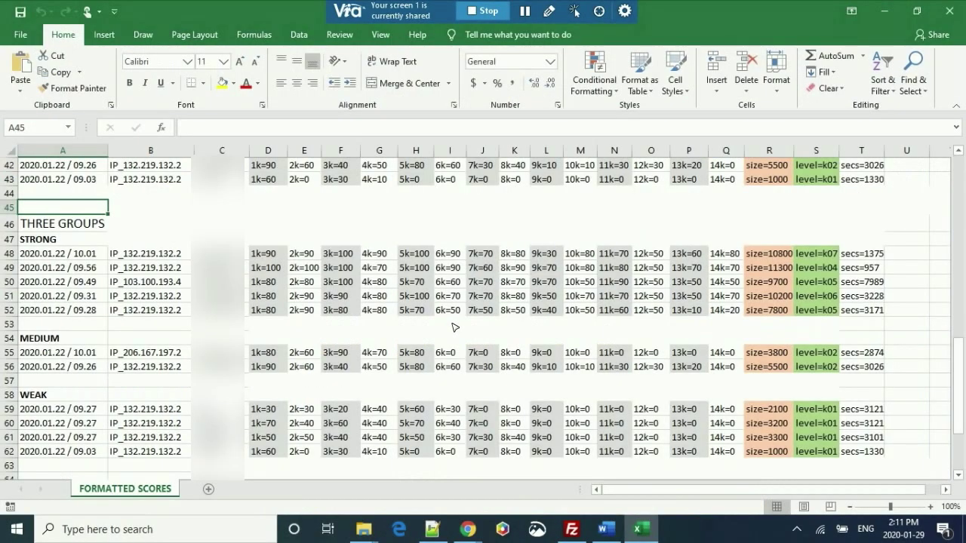
Step: Select the 1k and 2k scores, D59:E59, in the first row of the WEAK group
click(249, 207)
click(248, 222)
click(151, 239)
key(Down)
key(Down)
key(Down)
key(Down)
key(Down)
key(Down)
key(Down)
key(Down)
key(Down)
key(Down)
key(Down)
key(Down)
key(Right)
key(Right)
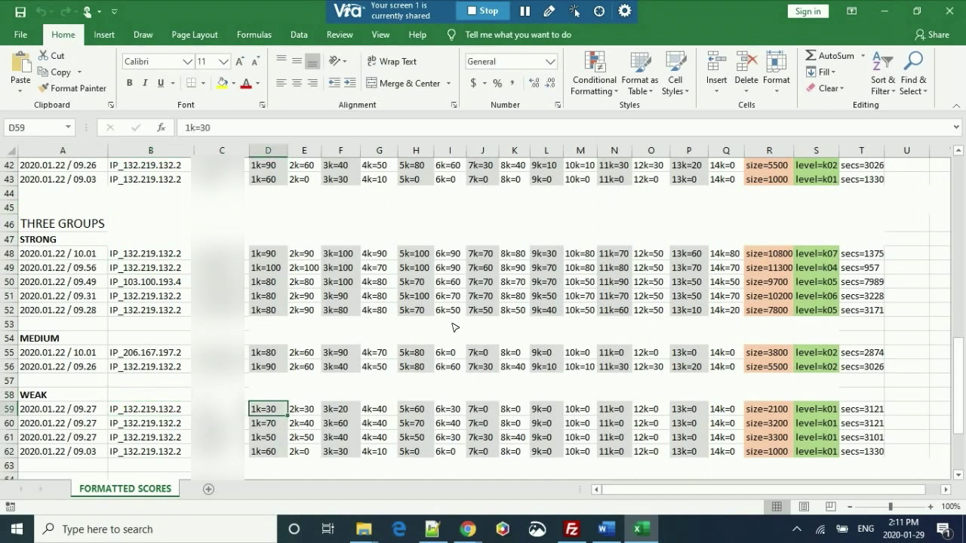
key(shift+Right)
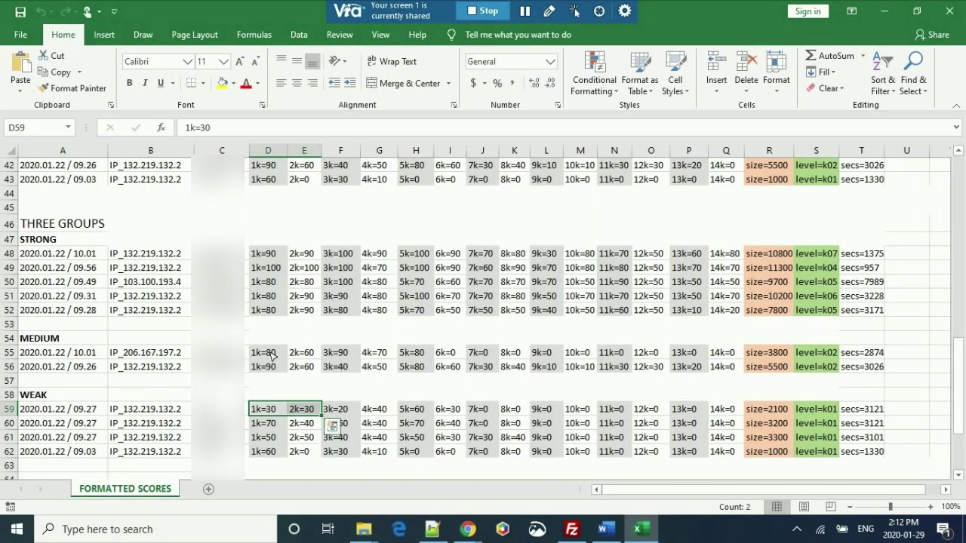
Step: Select the 1k through 5k scores, D49:H49, in the second row of the STRONG group
click(270, 269)
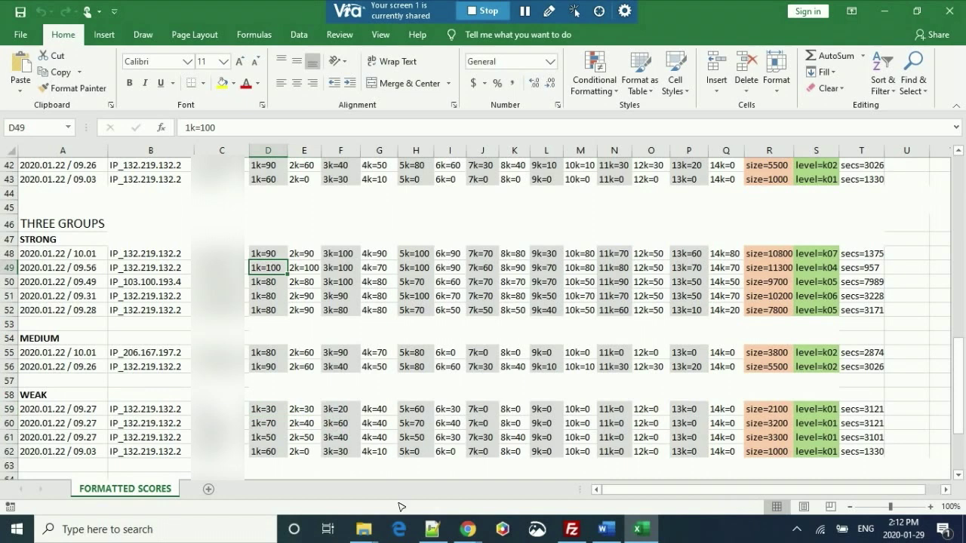
key(shift+Right)
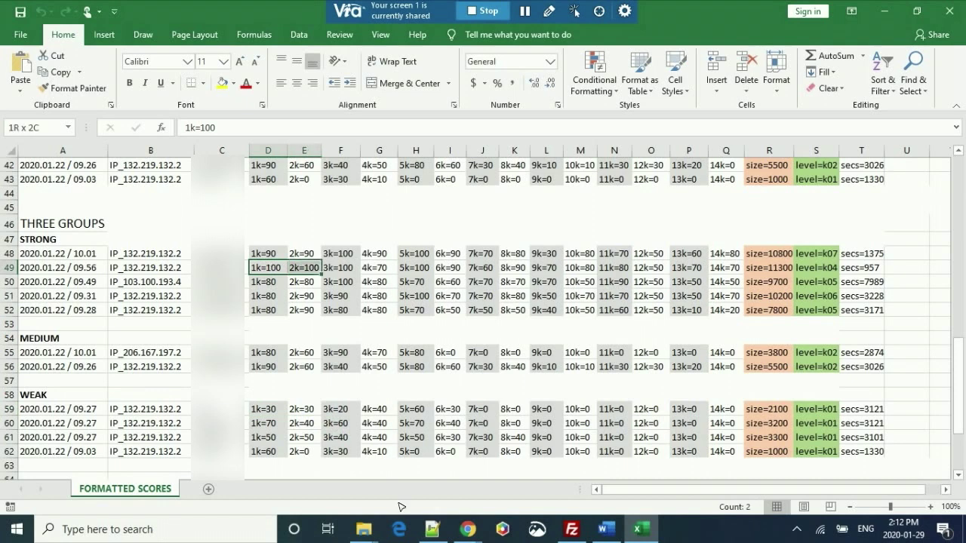
key(shift+Right)
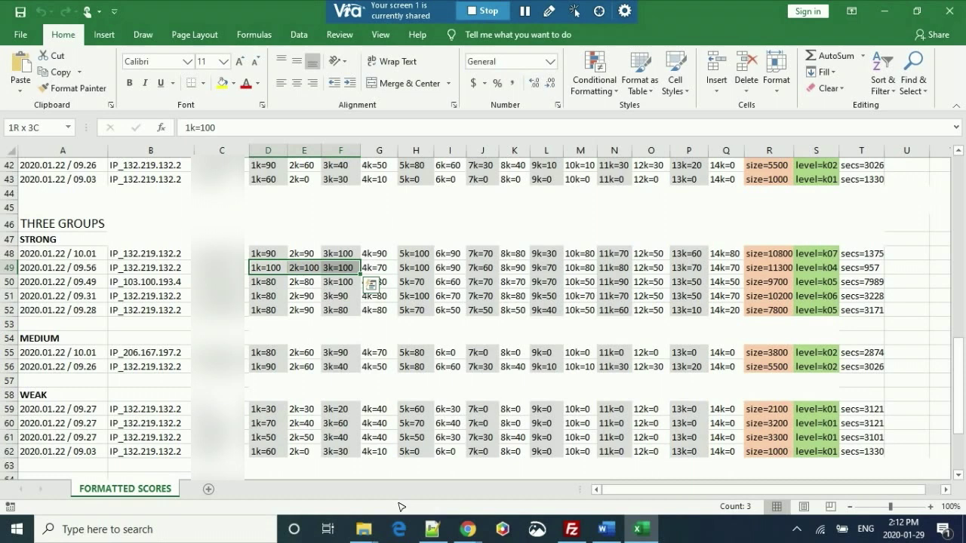
key(shift+Right)
key(shift+Right)
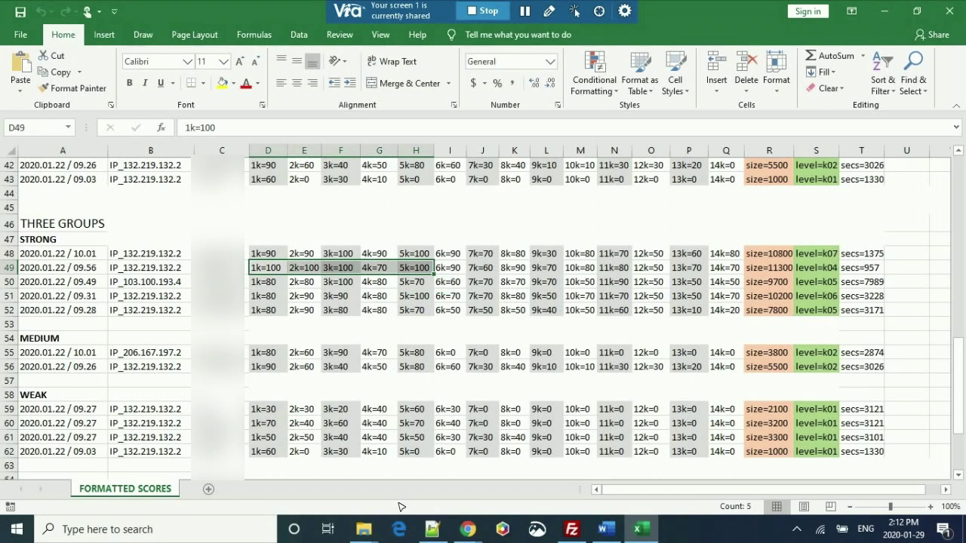
Step: Select the 1k through 3k scores, D56:F56, in the second row of the MEDIUM group
key(Down)
key(Down)
key(Down)
key(Down)
key(Down)
key(Down)
key(Down)
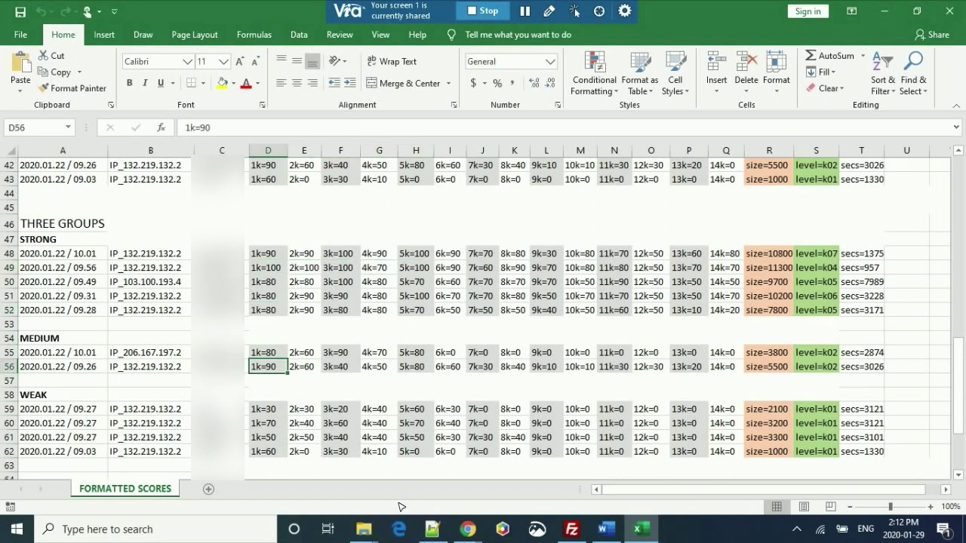
key(shift+Right)
key(shift+Right)
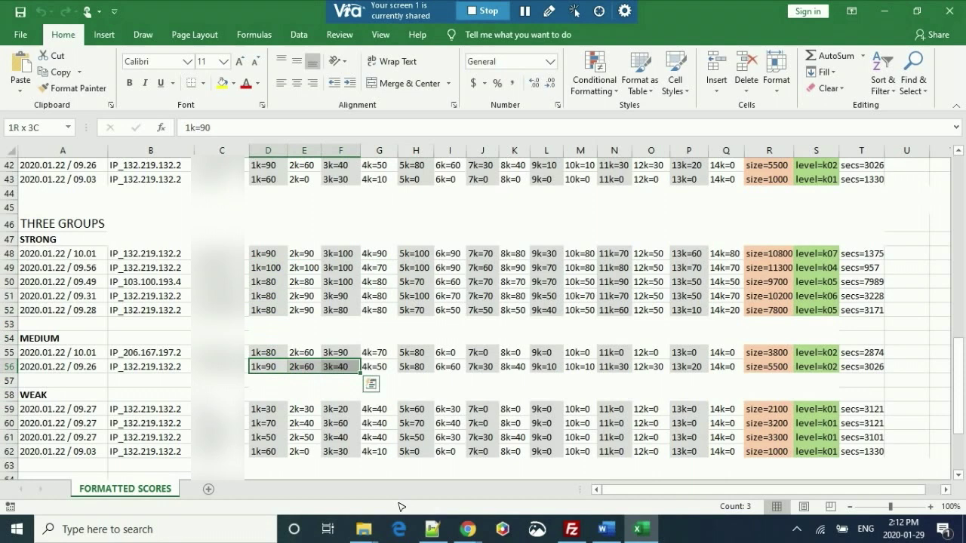
Step: Select the 1k through 3k scores in row 55 of the MEDIUM group, then narrow the selection to D55:E55
key(Up)
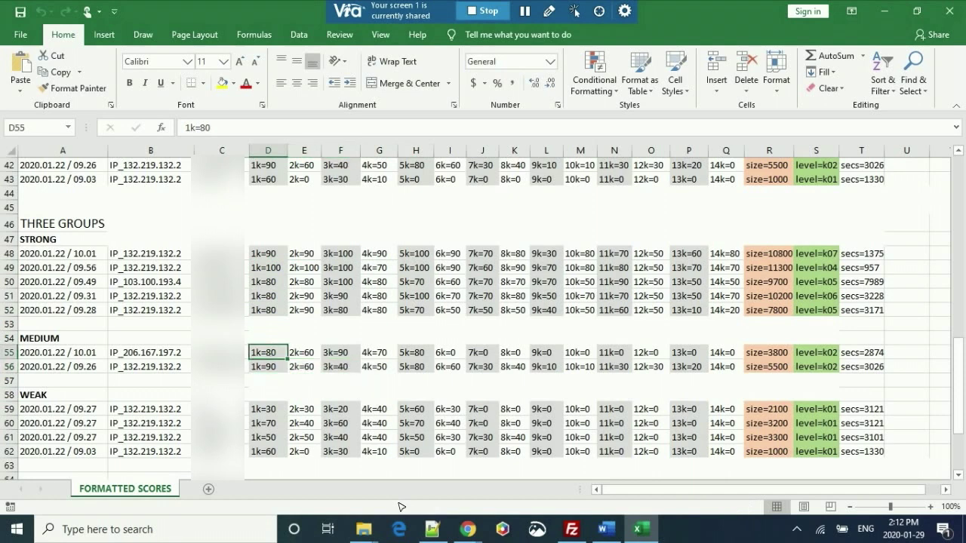
key(shift+Right)
key(shift+Right)
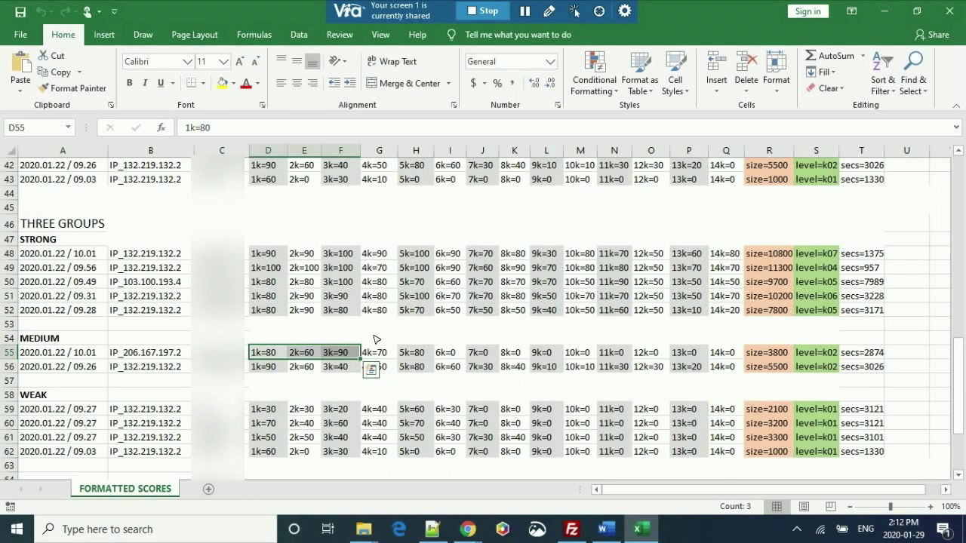
click(259, 354)
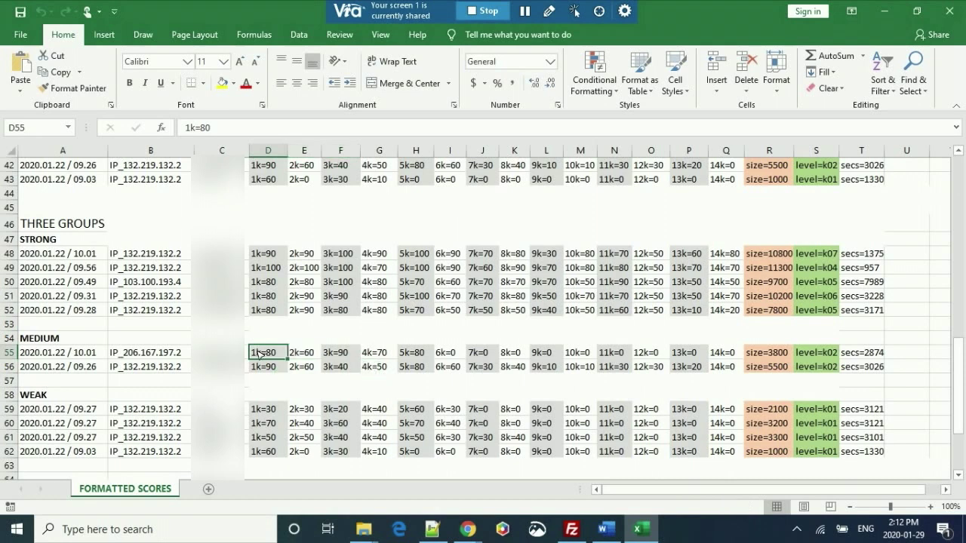
drag(259, 354, 302, 354)
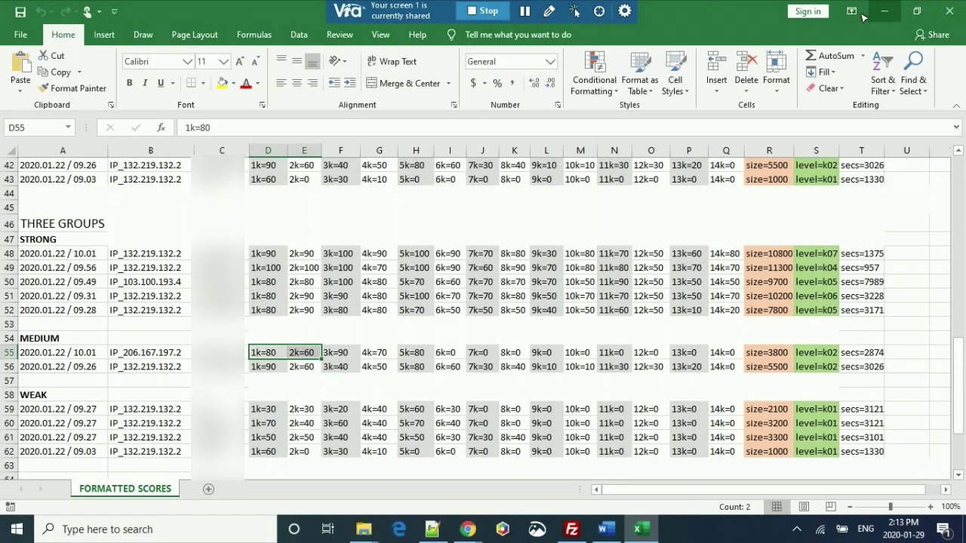
Step: Minimize the scores workbook and switch to the ANG CORPUS AS TEXT folder in File Explorer
click(885, 10)
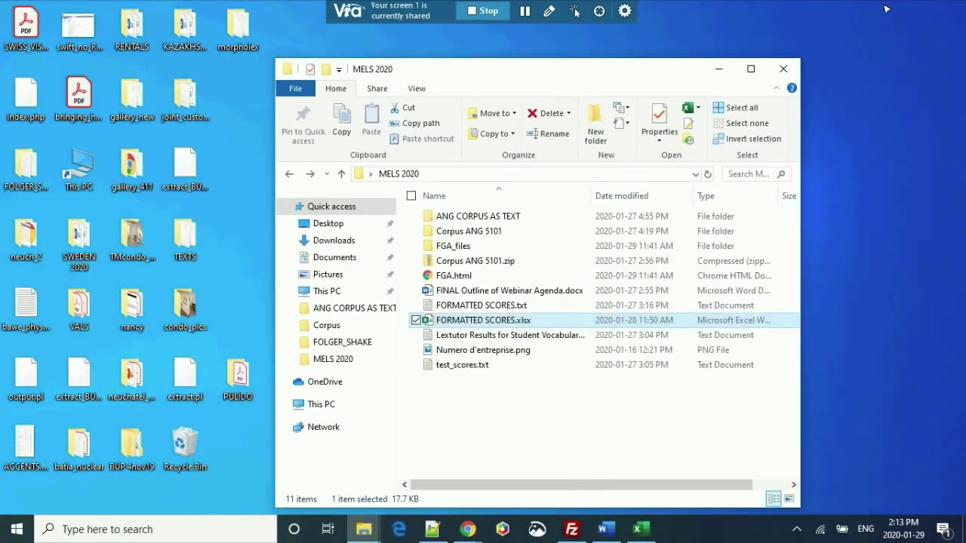
key(alt+Tab)
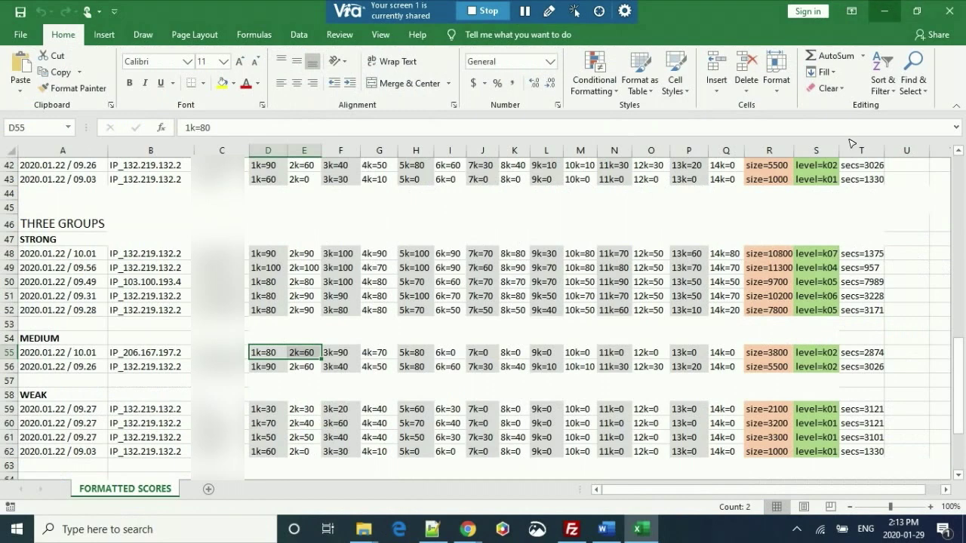
click(887, 8)
key(alt+Tab)
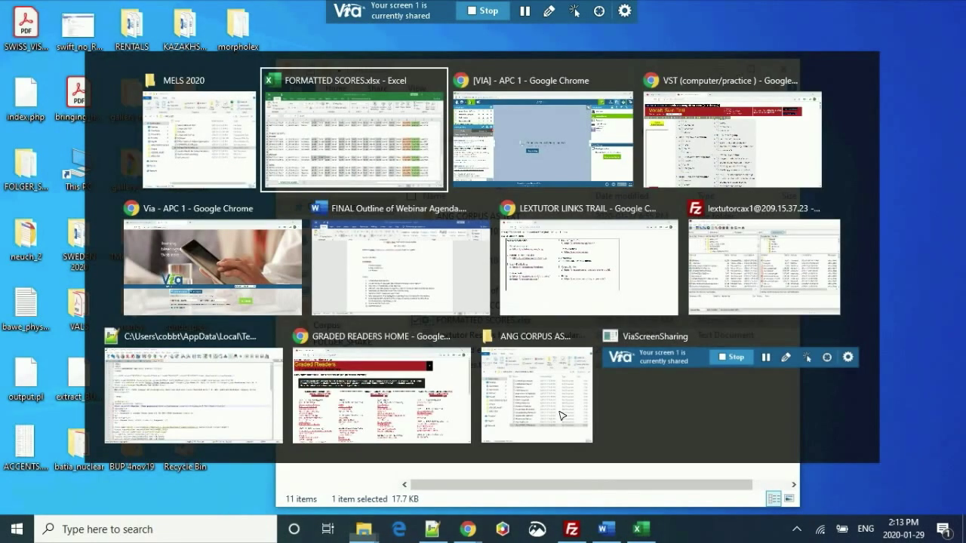
key(alt+Tab)
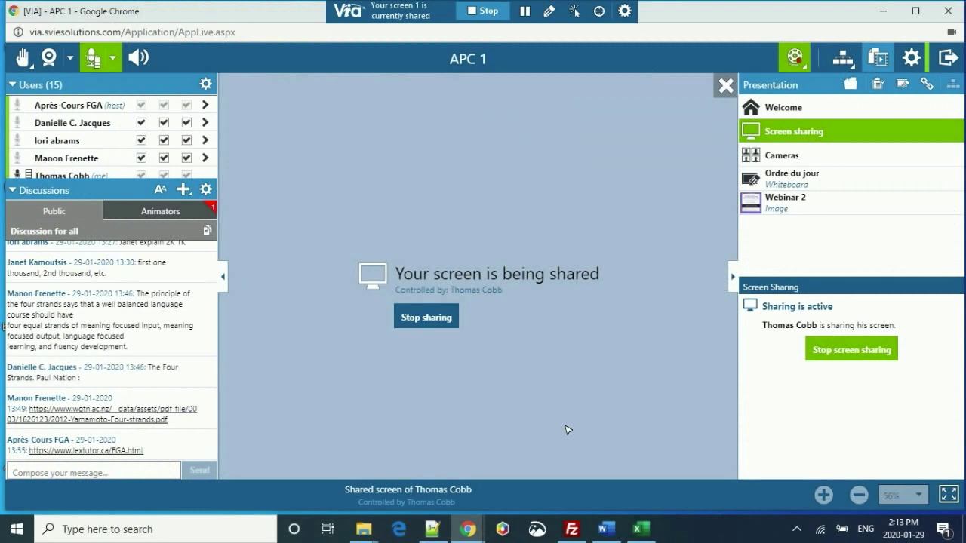
key(alt+Tab)
key(alt+Tab)
key(alt+Tab)
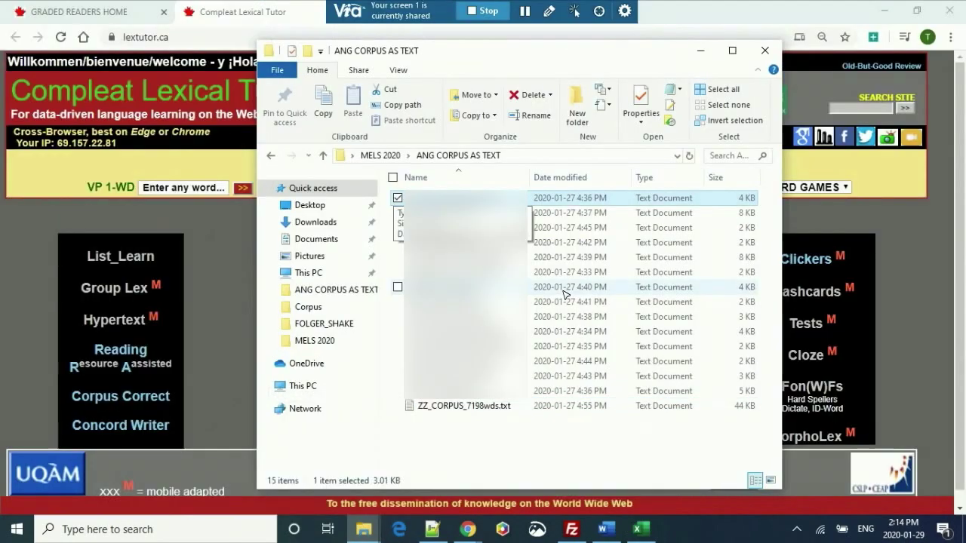
Step: Go up to the MELS 2020 folder and open the Corpus folder inside Corpus ANG 5101
key(BackSpace)
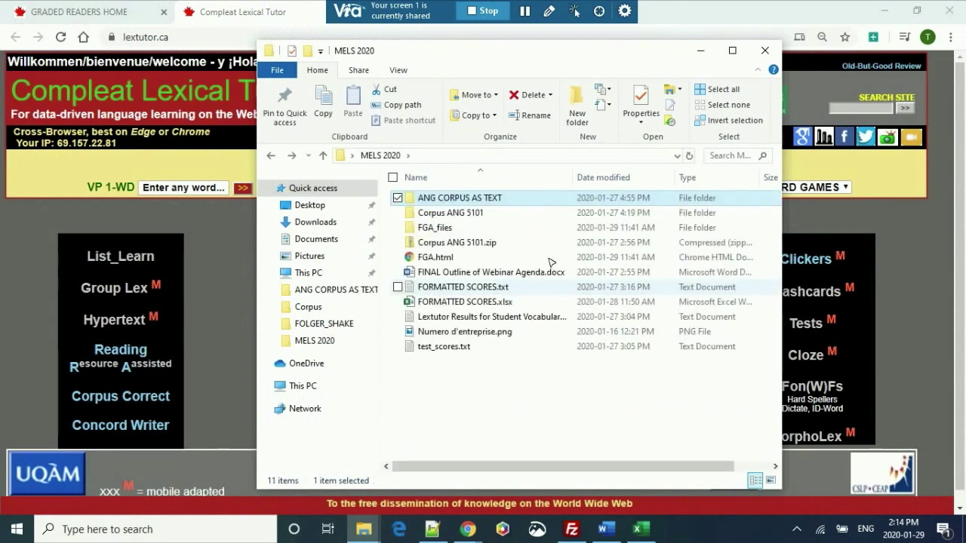
click(462, 216)
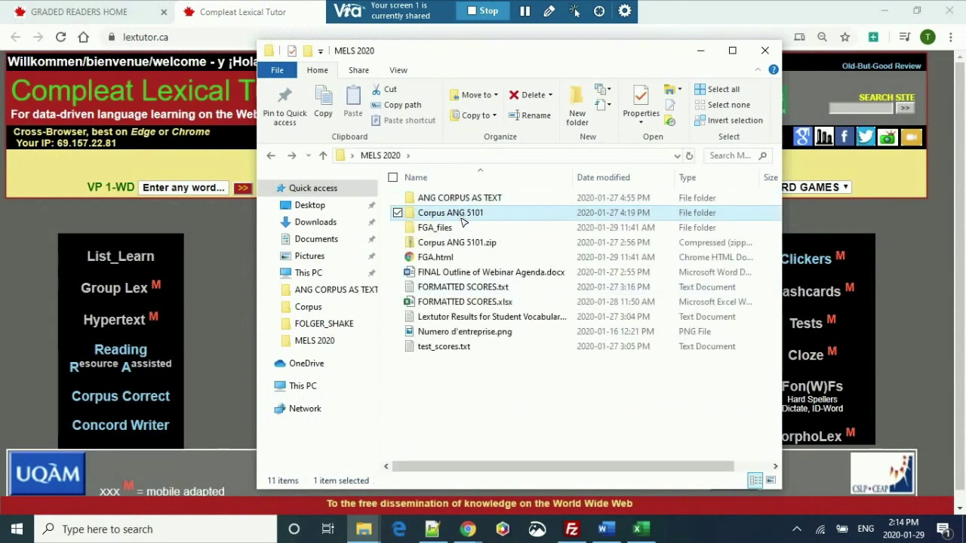
click(413, 213)
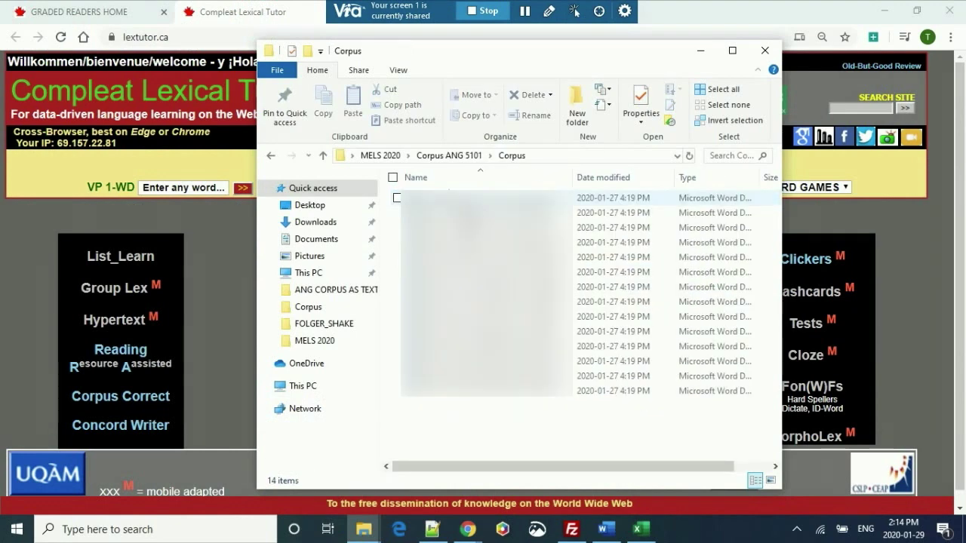
Step: Select all the Word documents in the Corpus folder of Corpus ANG 5101
key(shift+Down)
key(shift+Down)
key(shift+Down)
key(shift+Down)
key(shift+Down)
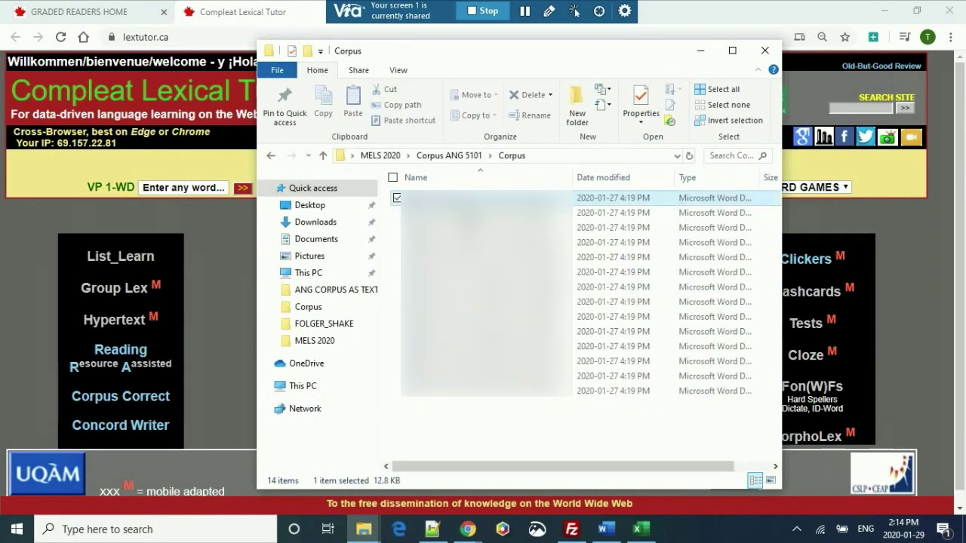
key(shift+Down)
key(shift+Down)
key(shift+Down)
key(shift+Down)
key(shift+Down)
key(shift+Down)
key(shift+Down)
key(shift+Down)
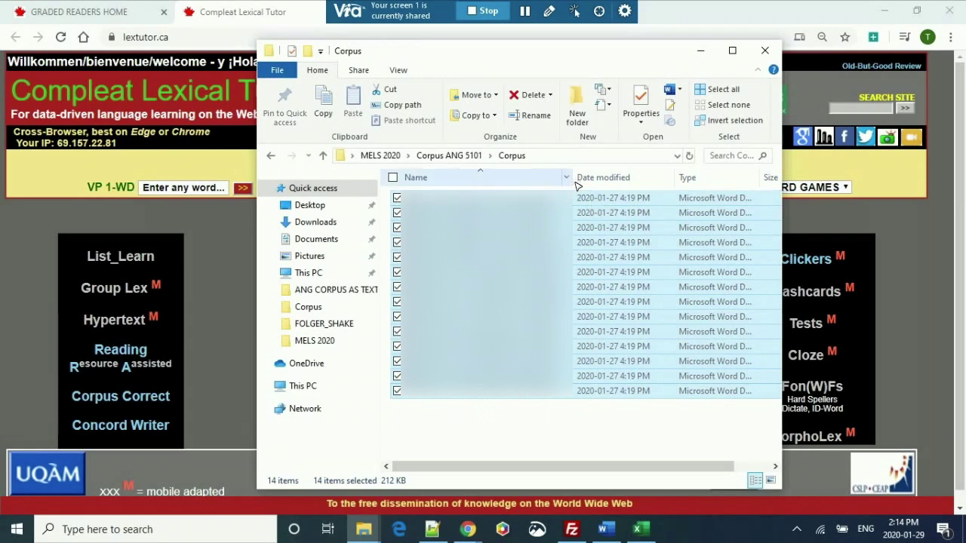
Step: Widen the Name column in the Corpus folder to show the full document names
drag(572, 178, 734, 177)
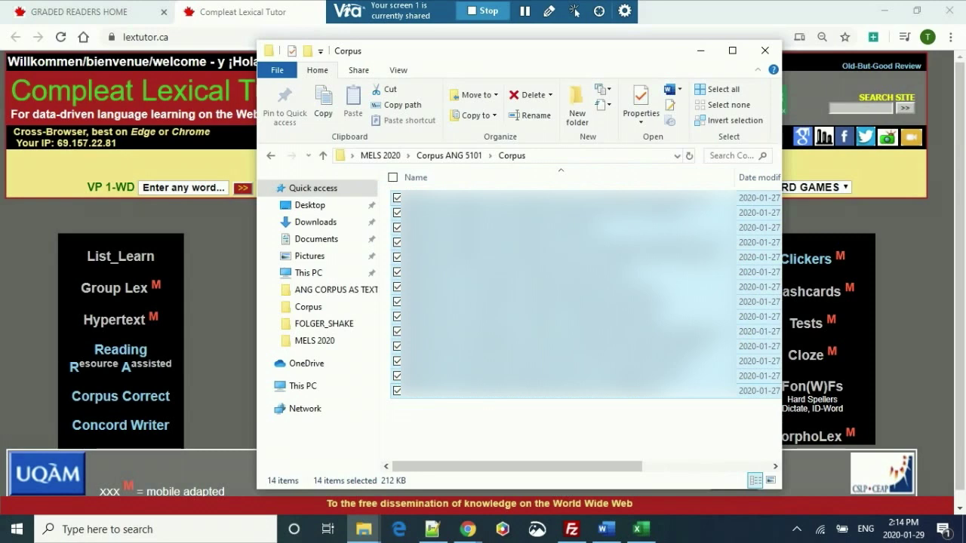
key(Escape)
drag(572, 178, 670, 175)
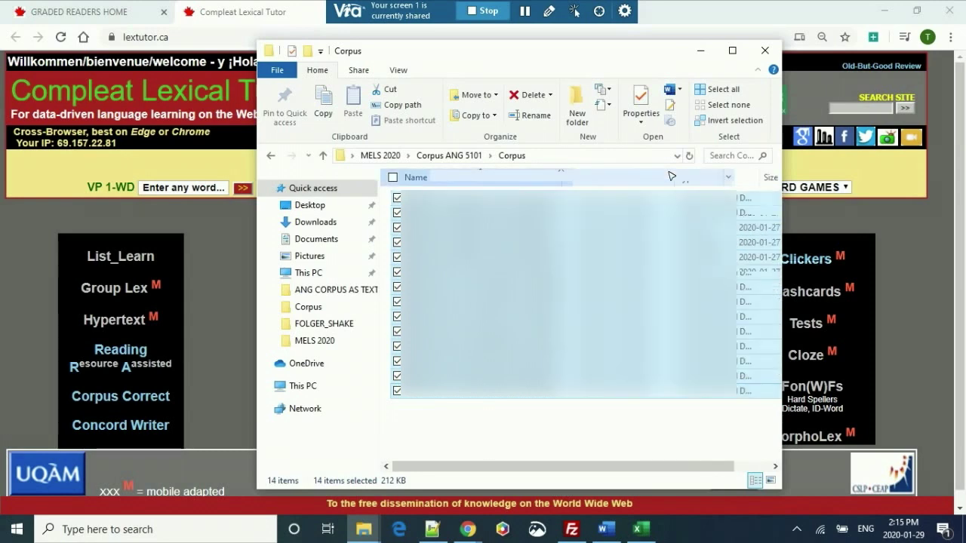
drag(671, 176, 671, 175)
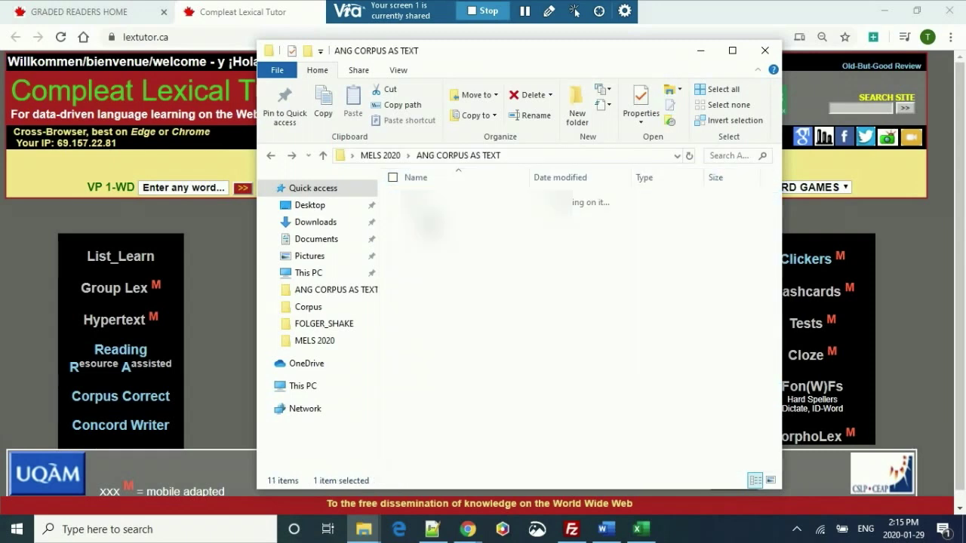
Step: In the ANG CORPUS AS TEXT folder, select the individual text files listed above ZZ_CORPUS_7198wds.txt
click(597, 198)
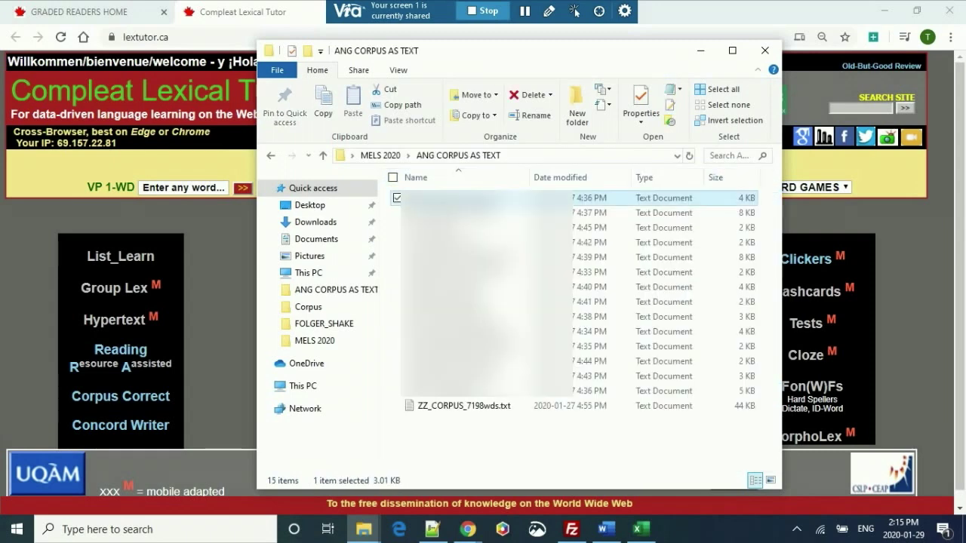
key(shift+Down)
key(shift+Down)
key(shift+Down)
key(shift+Down)
key(shift+Down)
key(shift+Down)
key(shift+Down)
key(shift+Down)
key(shift+Down)
key(shift+Down)
key(shift+Down)
key(shift+Down)
key(shift+Down)
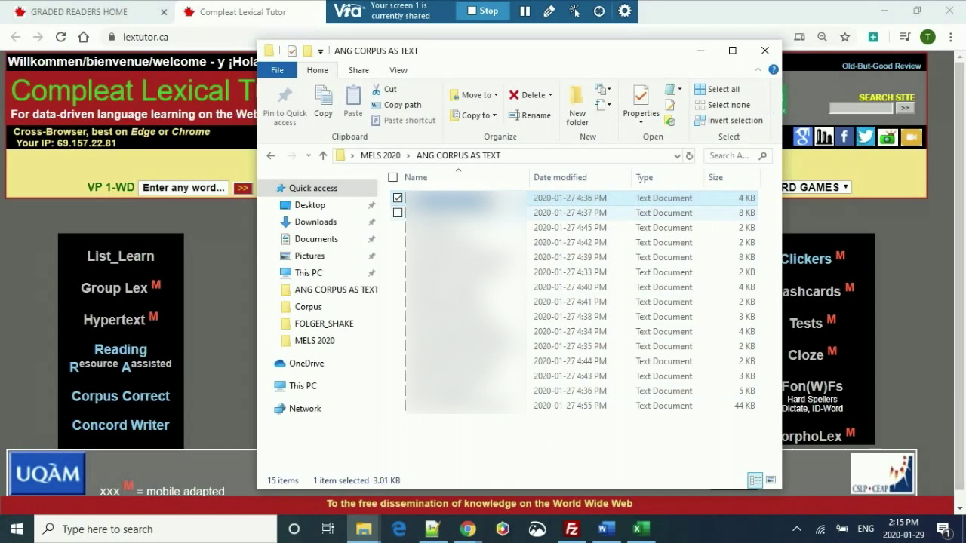
Step: Open the first text file of the folder to view its contents, reopen it once, and close it again
double_click(445, 199)
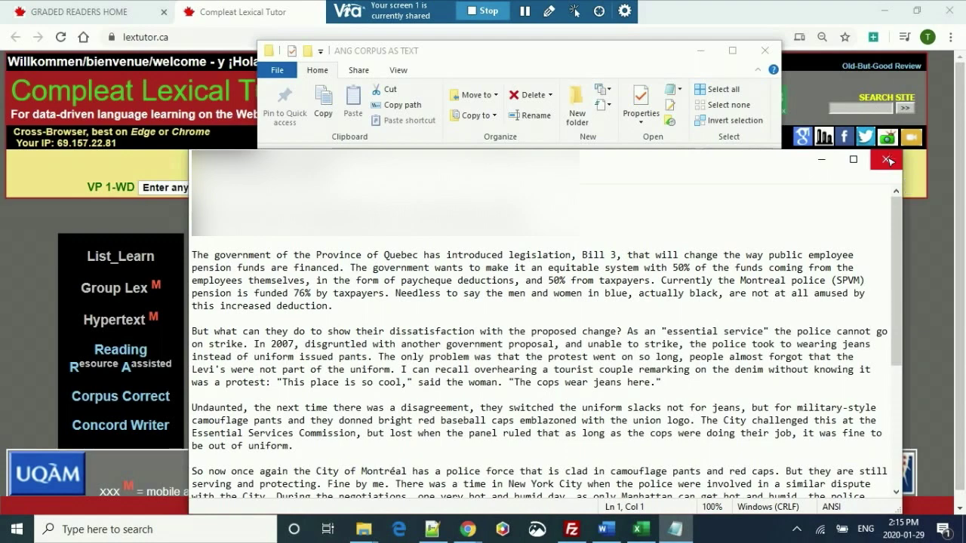
click(888, 160)
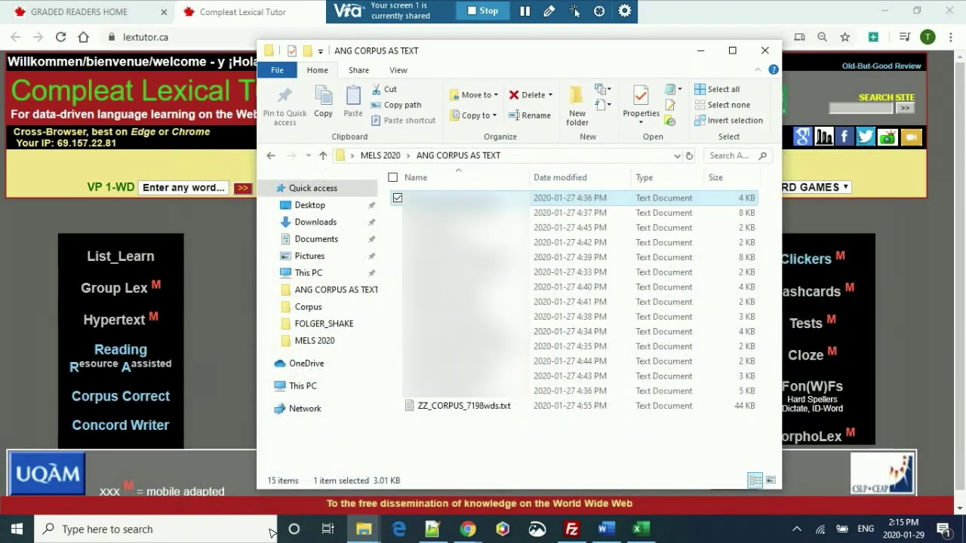
key(Return)
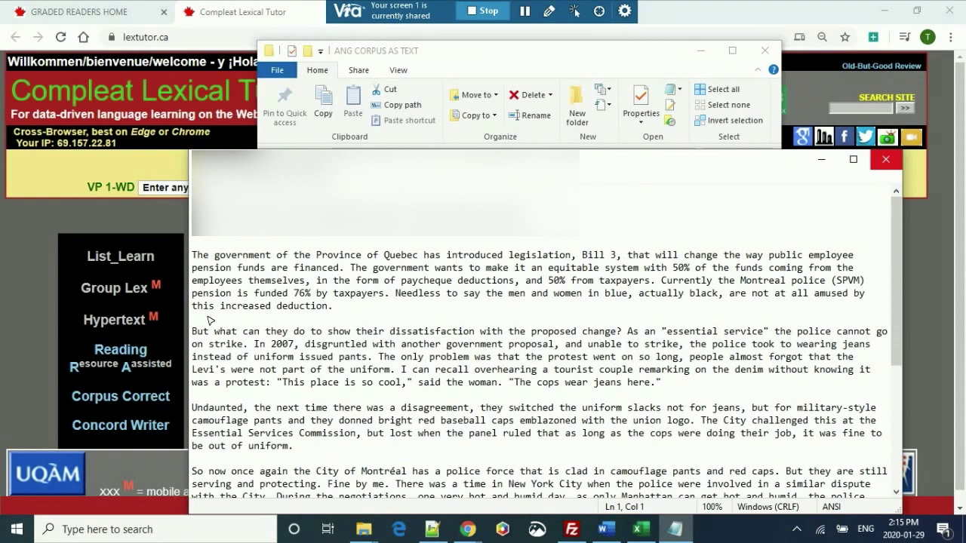
key(alt+F4)
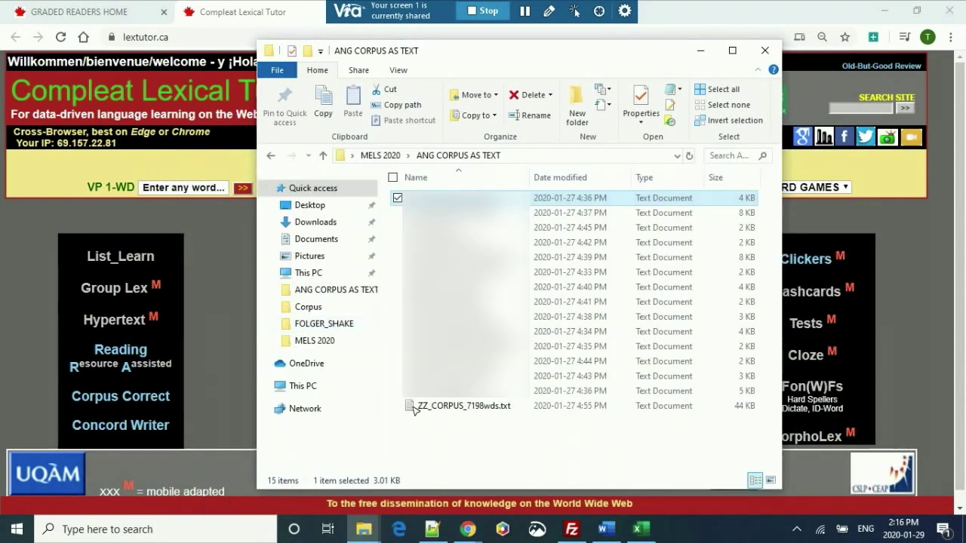
Step: Open ZZ_CORPUS_7198wds.txt and delete the text from the input files list down to the start of the Montréal Police article
double_click(447, 406)
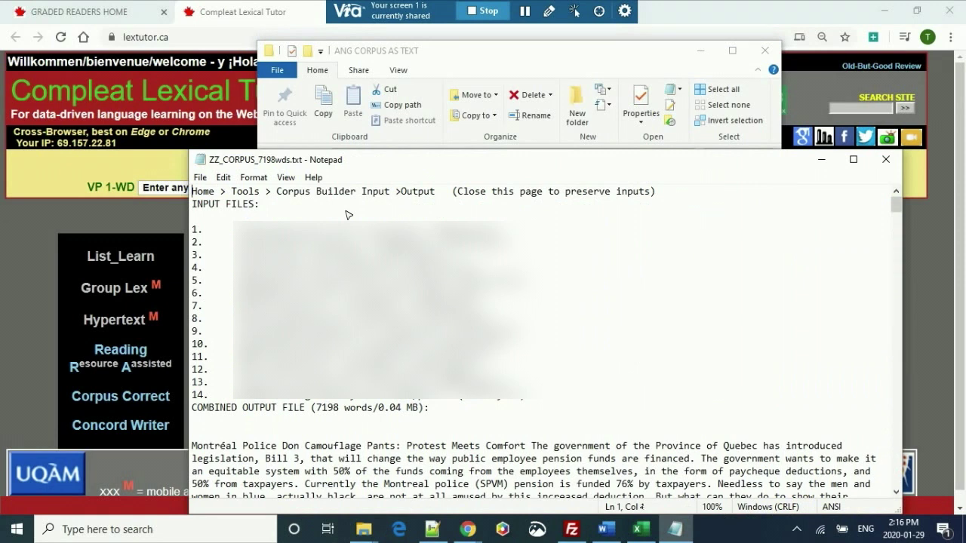
key(shift+Down)
key(shift+Down)
key(shift+Down)
key(shift+Down)
key(shift+Down)
key(shift+Down)
key(shift+Down)
key(shift+Down)
key(shift+Down)
key(shift+Down)
key(shift+Down)
key(shift+Down)
key(shift+Down)
key(shift+Down)
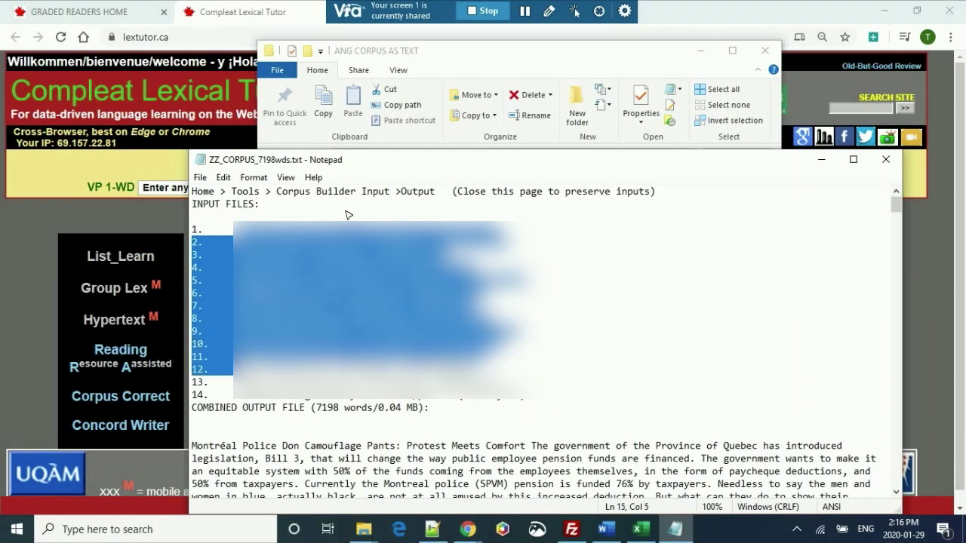
key(shift+Down)
key(shift+Down)
key(shift+Down)
key(shift+Down)
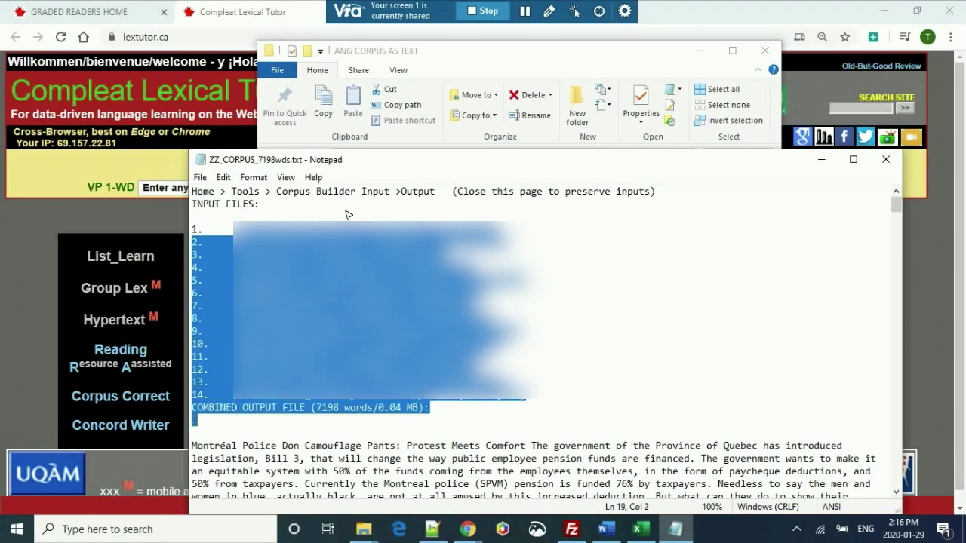
key(shift+Left)
key(Delete)
key(Delete)
key(Delete)
key(Delete)
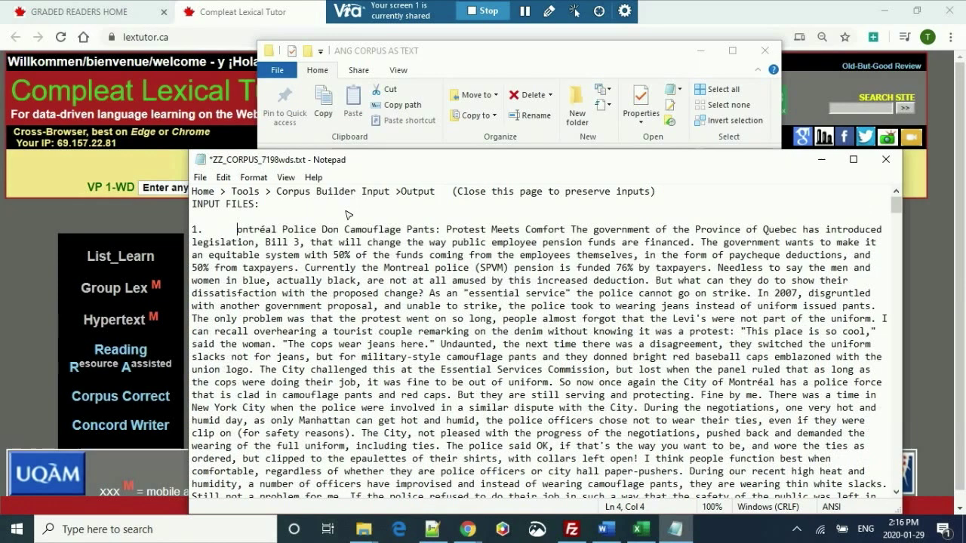
Step: Delete the remaining Corpus Builder header lines, restore the initial M of "Montréal", and save the file
key(shift+Home)
key(shift+Up)
key(shift+Up)
key(shift+Up)
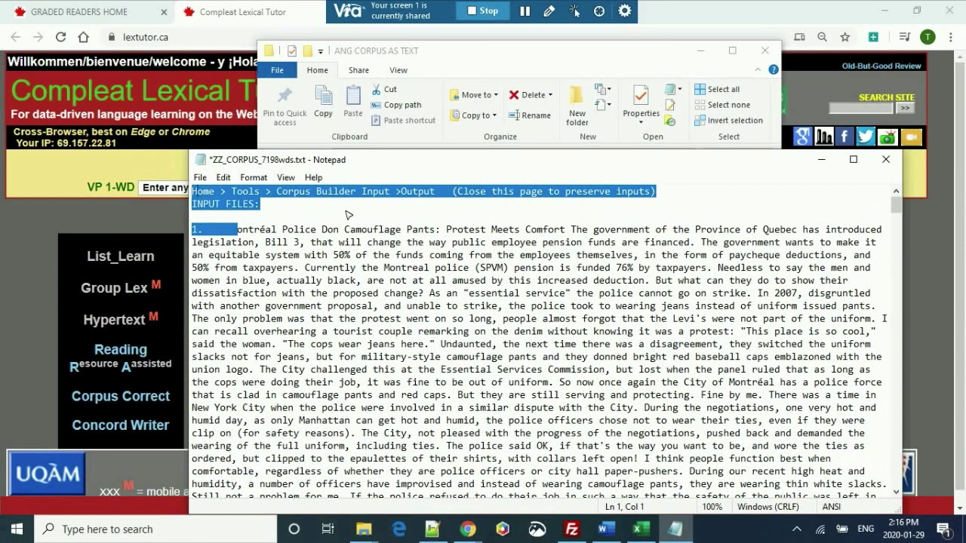
key(Delete)
text(M)
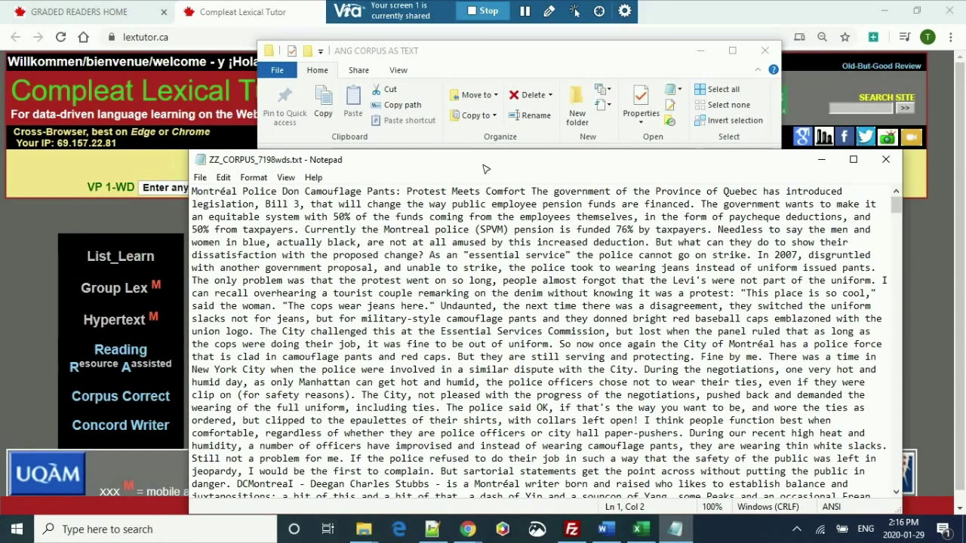
Step: Select and copy the entire cleaned corpus text, then clear the windows away to reveal the Lextutor home page
click(582, 243)
key(ctrl+a)
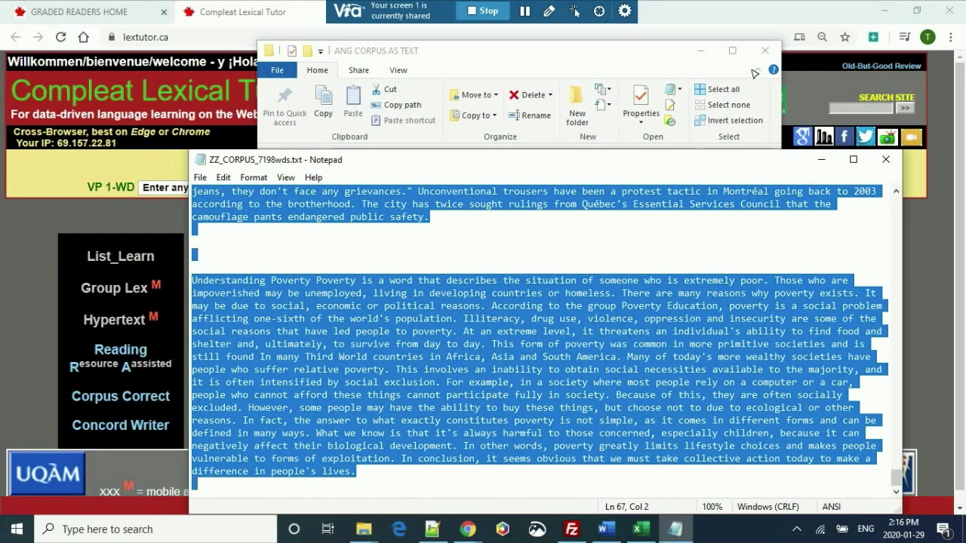
click(701, 51)
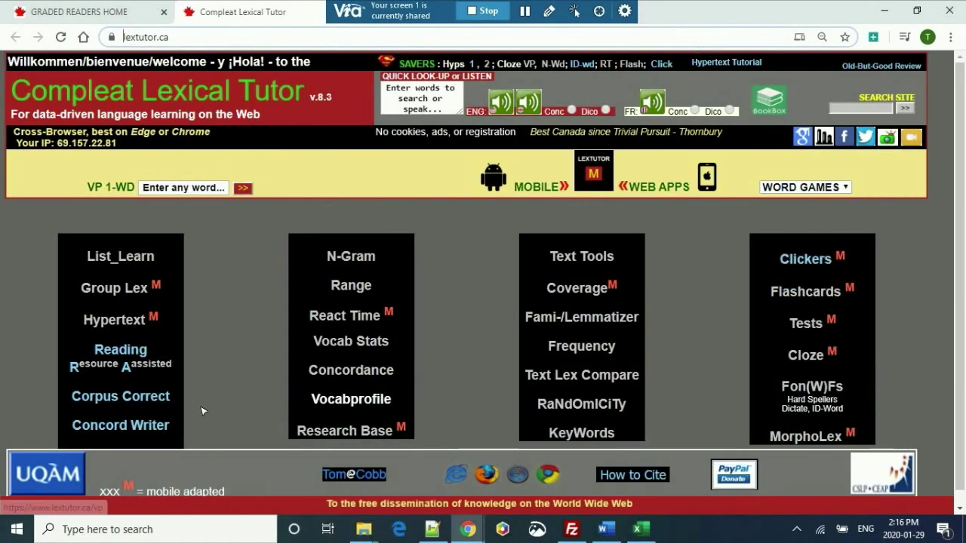
Step: Open the VP-Compleat vocabulary profiler and paste the corpus into its text input, checking the pasted content
click(362, 400)
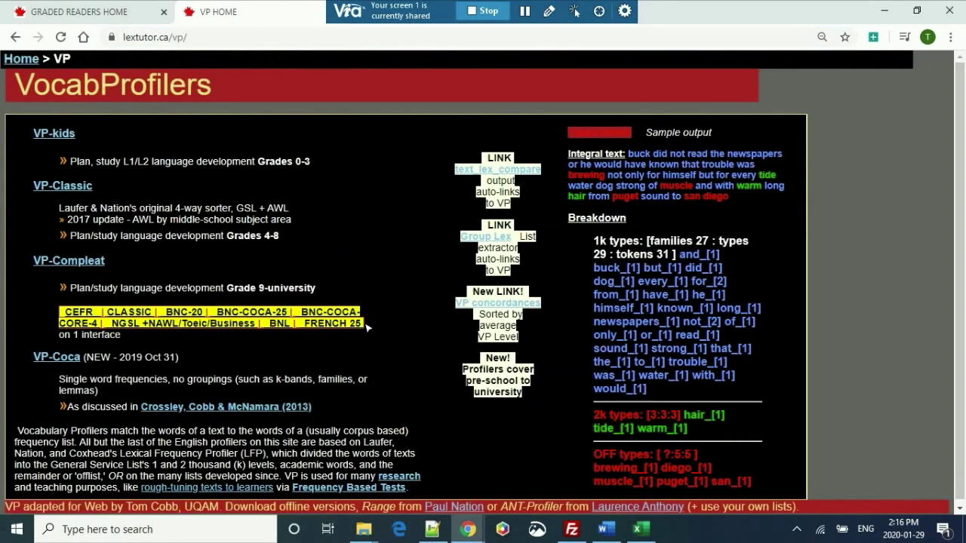
click(73, 261)
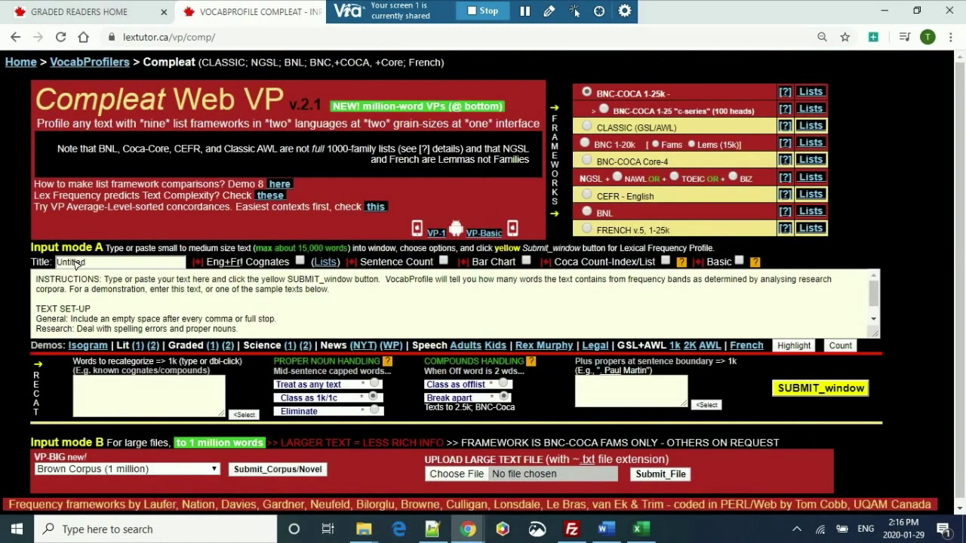
click(149, 298)
key(ctrl+v)
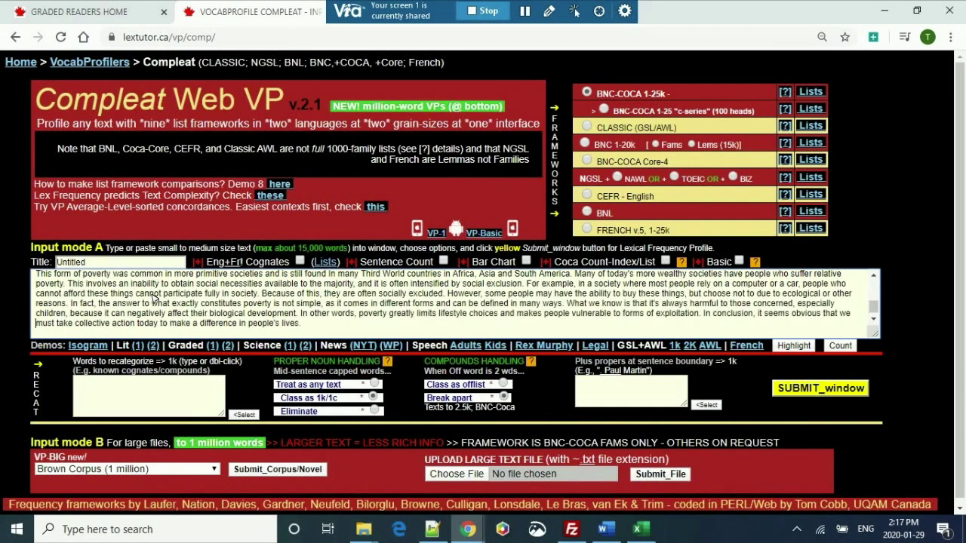
scroll(154, 298, up, 15)
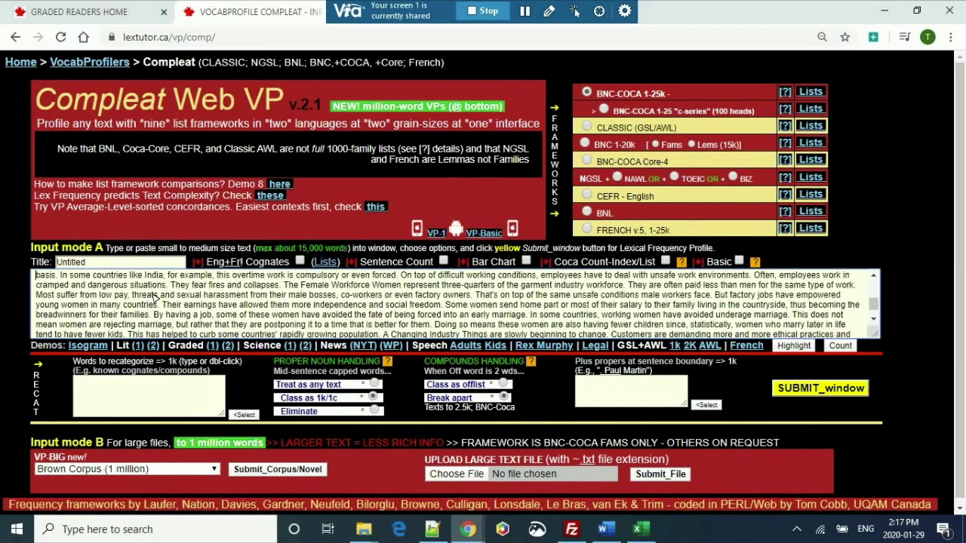
scroll(154, 299, up, 5)
scroll(154, 297, up, 10)
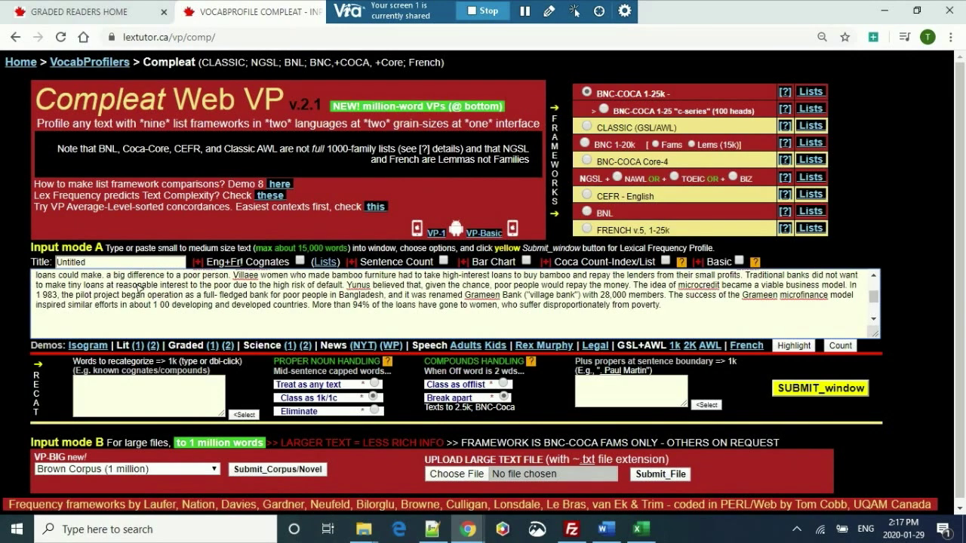
Step: Title the text MELS 2020 and submit it for profiling with the BNC-COCA 1-25k framework
double_click(92, 263)
text(MELS 2030)
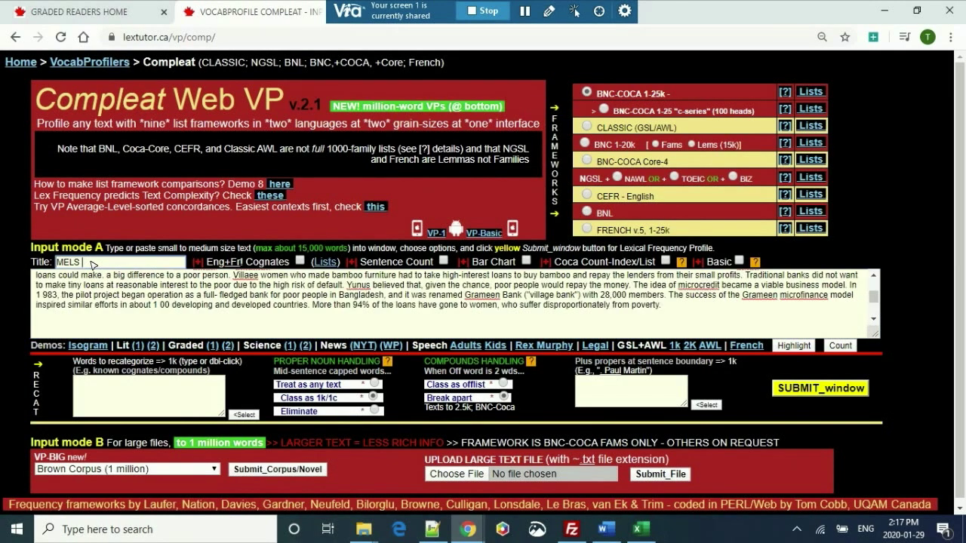
key(BackSpace)
key(BackSpace)
text(20)
click(799, 390)
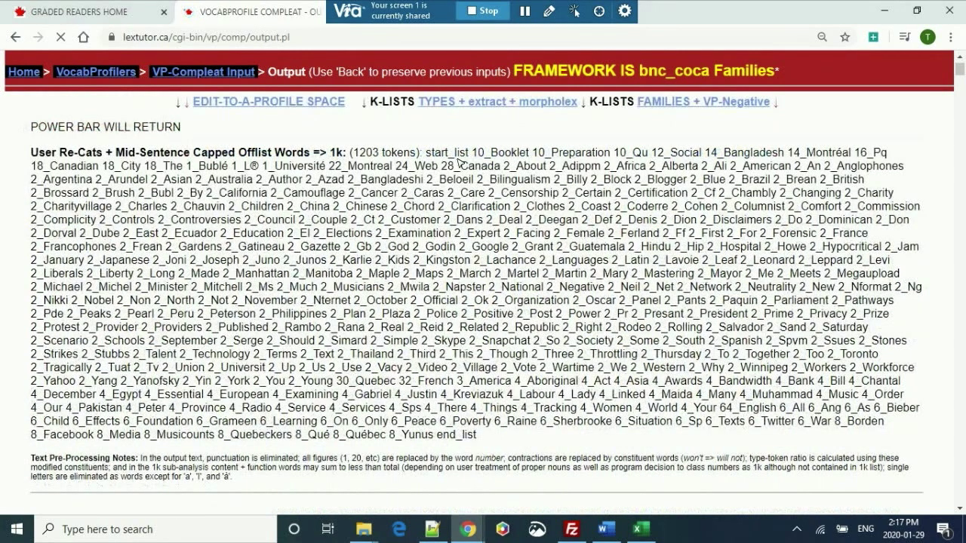
Step: Examine the list of mid-sentence capitalized offlist words recategorized as 1k in the profile output
double_click(460, 161)
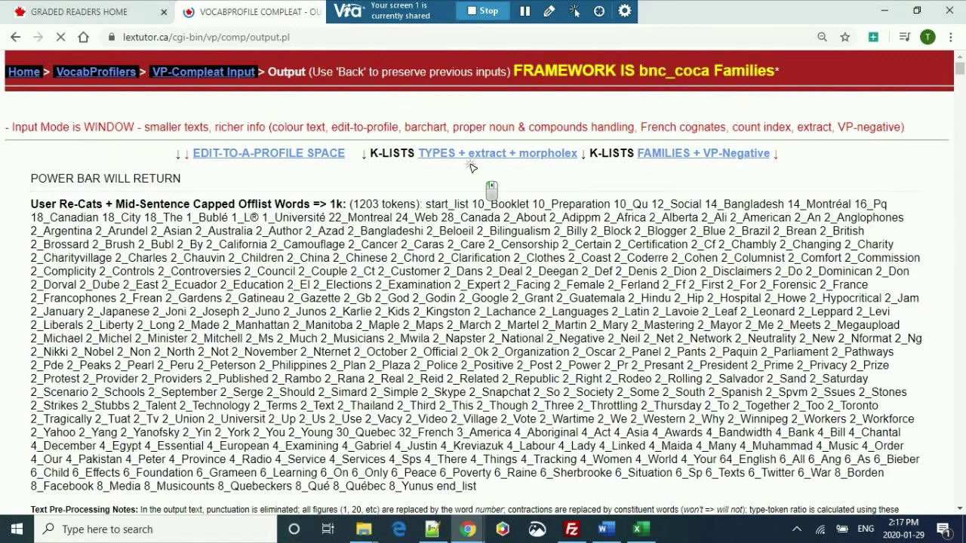
drag(466, 162, 472, 166)
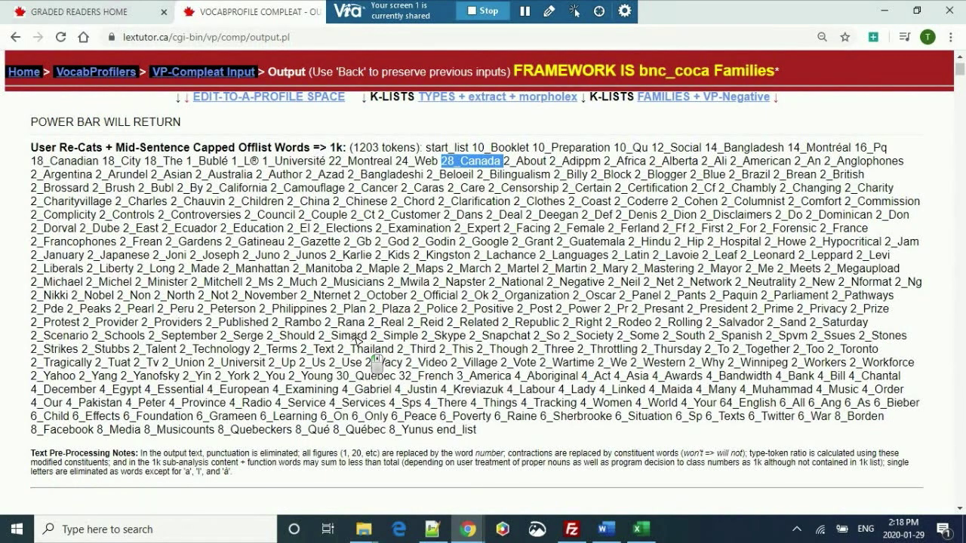
triple_click(355, 338)
click(356, 338)
triple_click(355, 338)
click(355, 338)
double_click(356, 340)
Step: Examine the frequency level table for token percentages per K-level and the 95 and 98 coverage points
scroll(357, 339, down, 5)
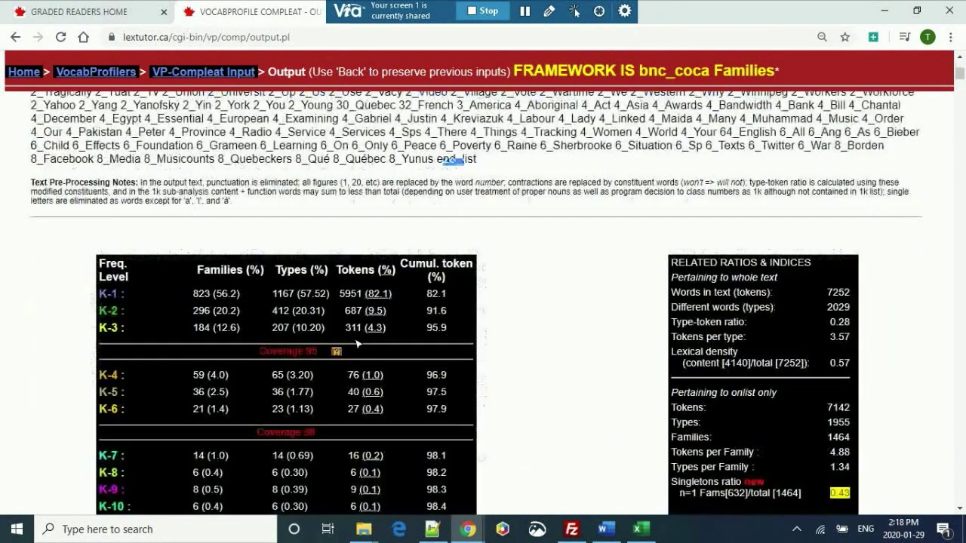
scroll(358, 343, down, 1)
scroll(358, 343, up, 1)
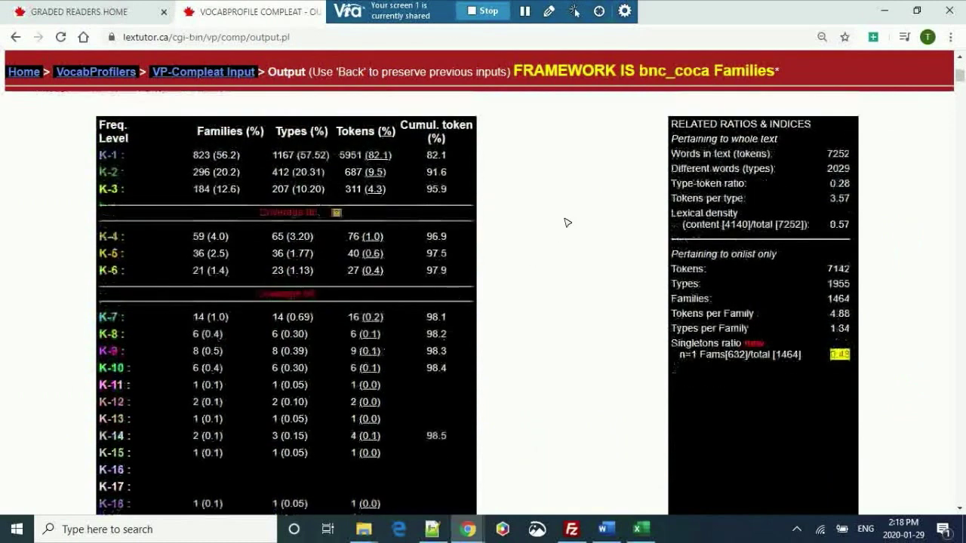
scroll(269, 185, up, 1)
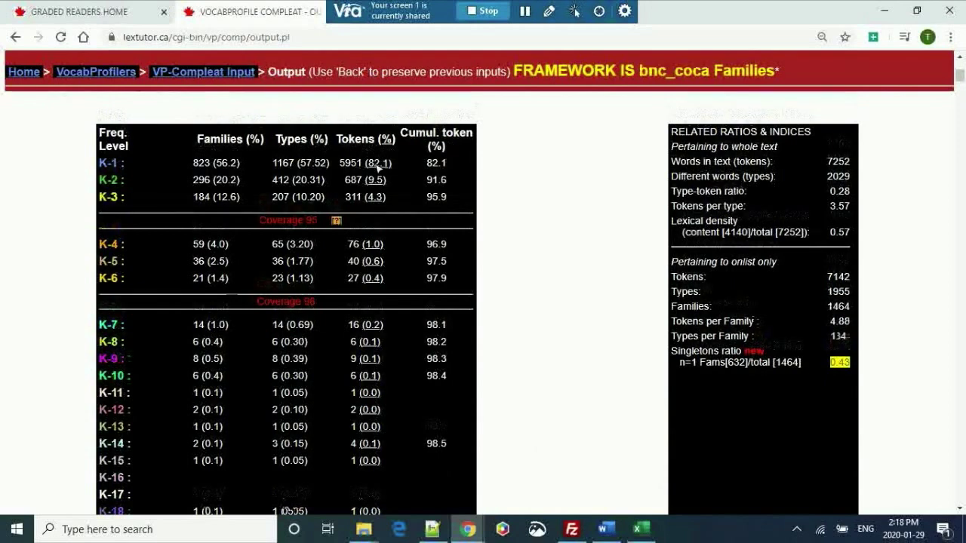
scroll(379, 168, down, 1)
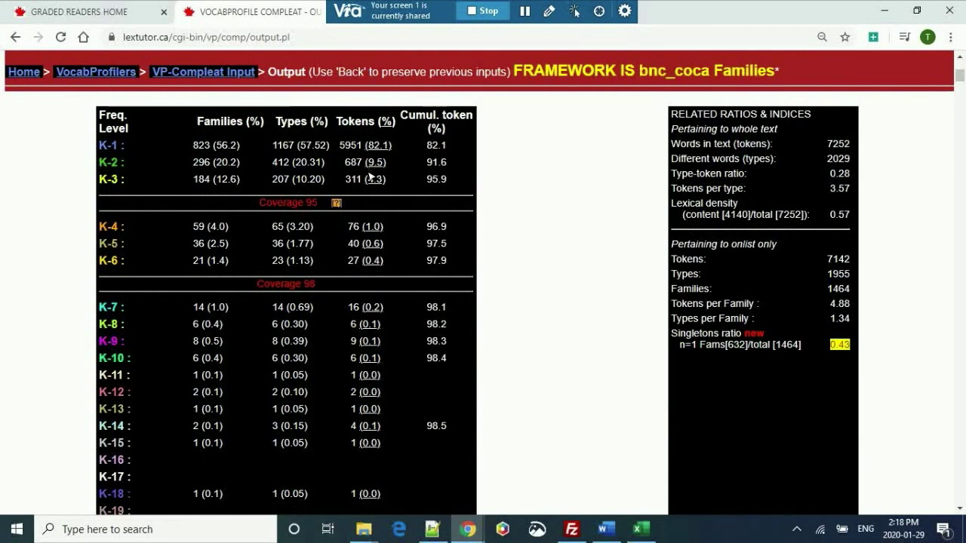
drag(368, 179, 422, 165)
click(450, 165)
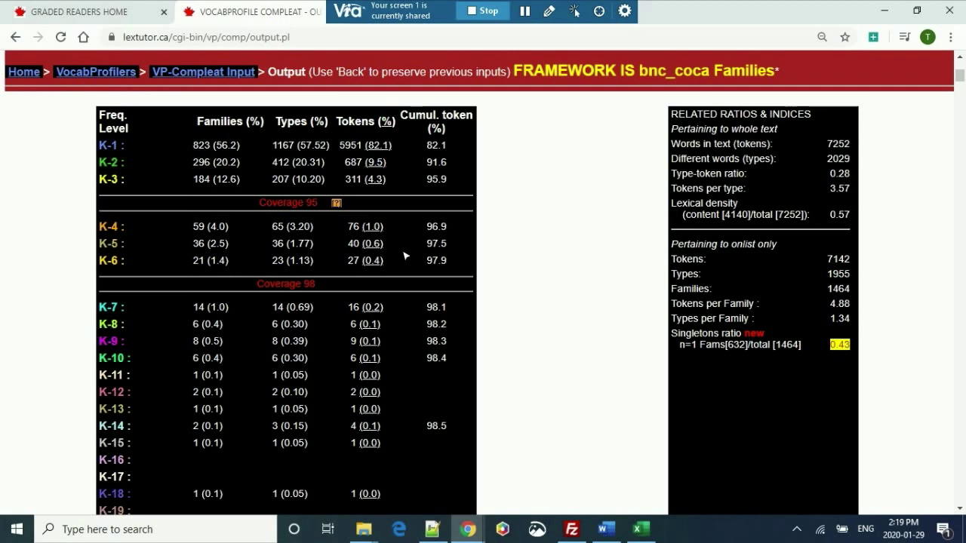
scroll(561, 300, down, 1)
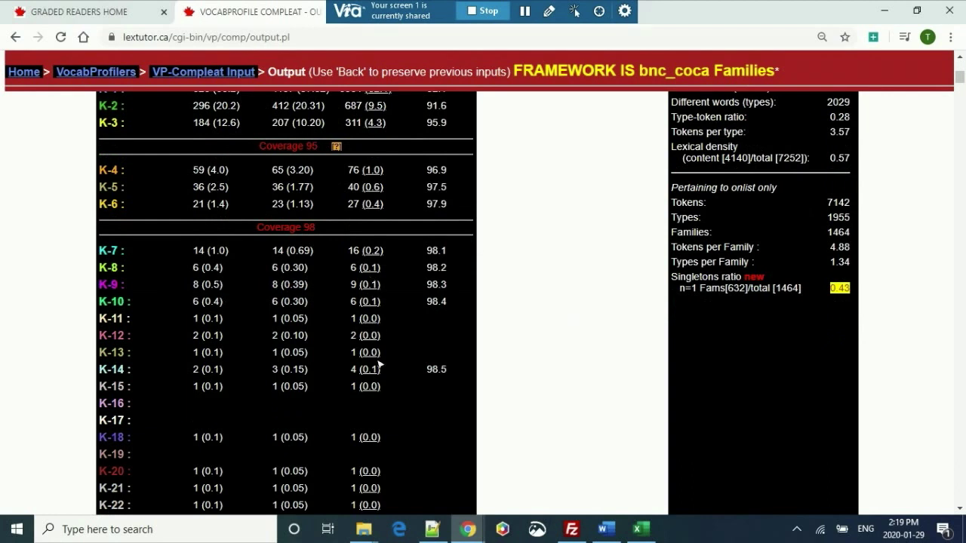
scroll(397, 329, up, 5)
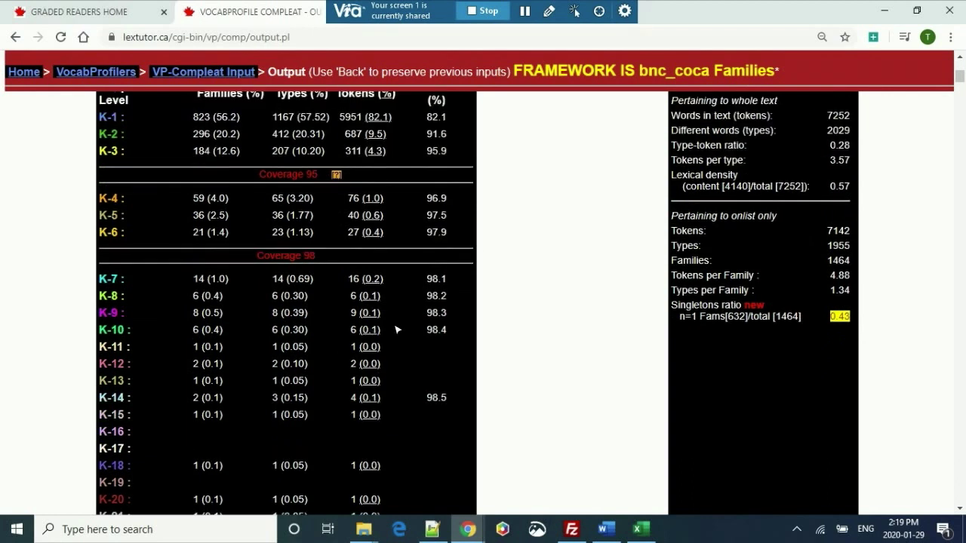
Step: Add montréal from the profiled text to the new recategorized words in the Edit-to-a-Profile section
scroll(397, 329, down, 3)
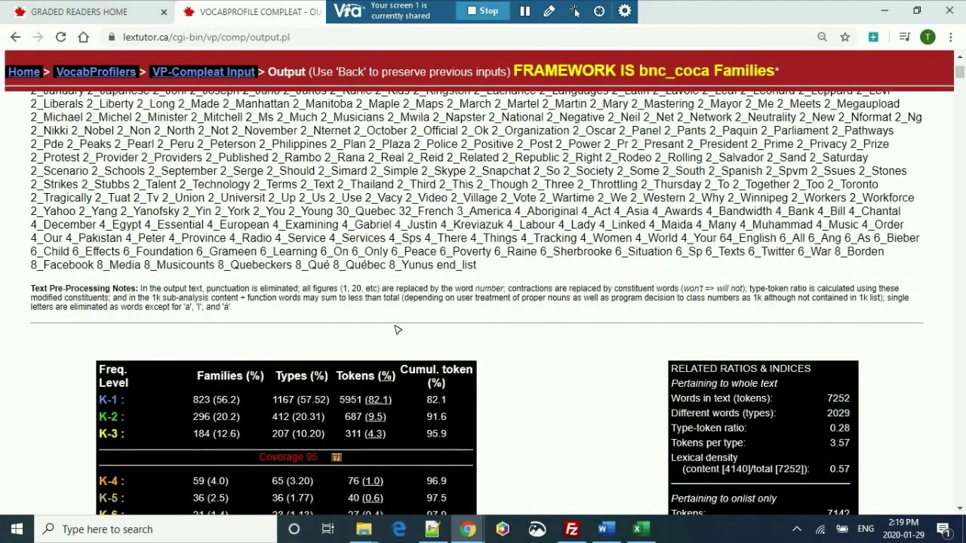
scroll(397, 329, down, 12)
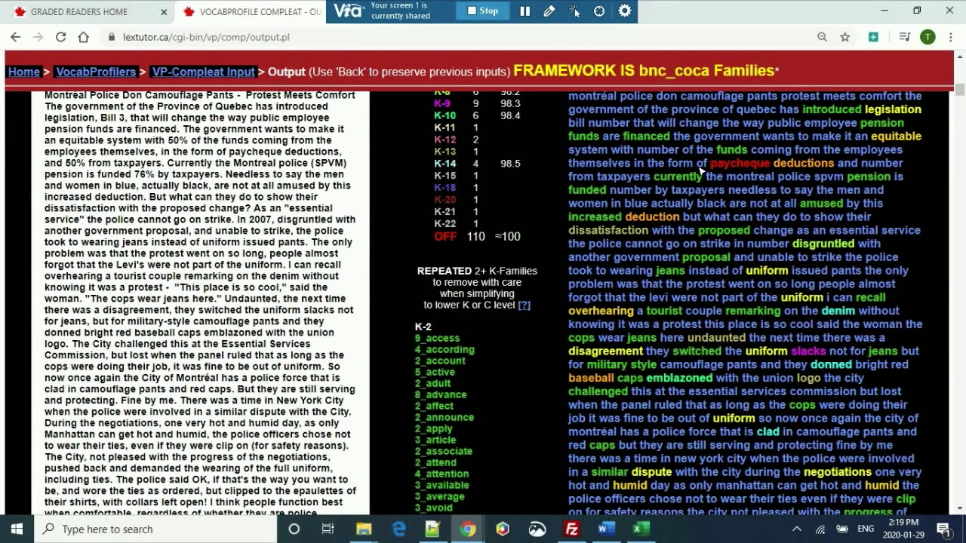
scroll(701, 171, up, 3)
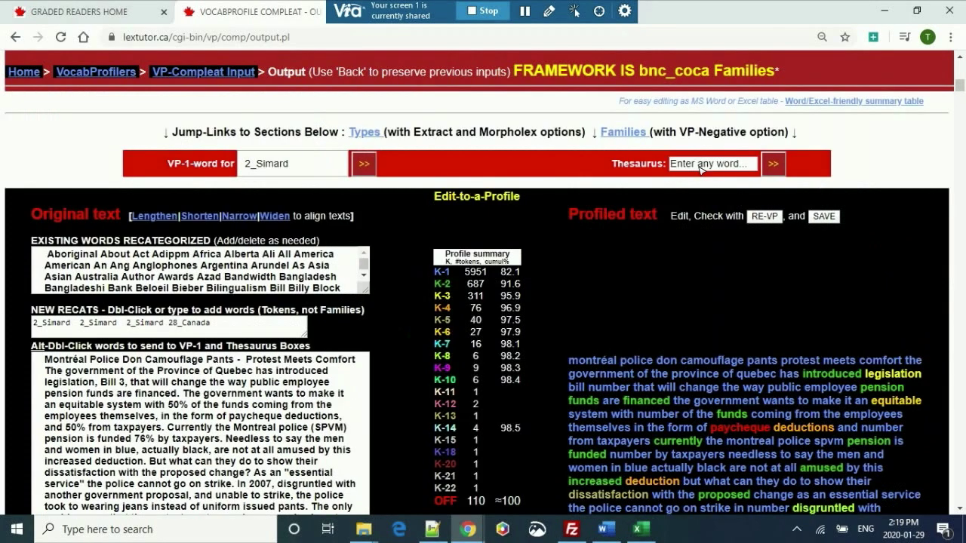
scroll(701, 171, down, 2)
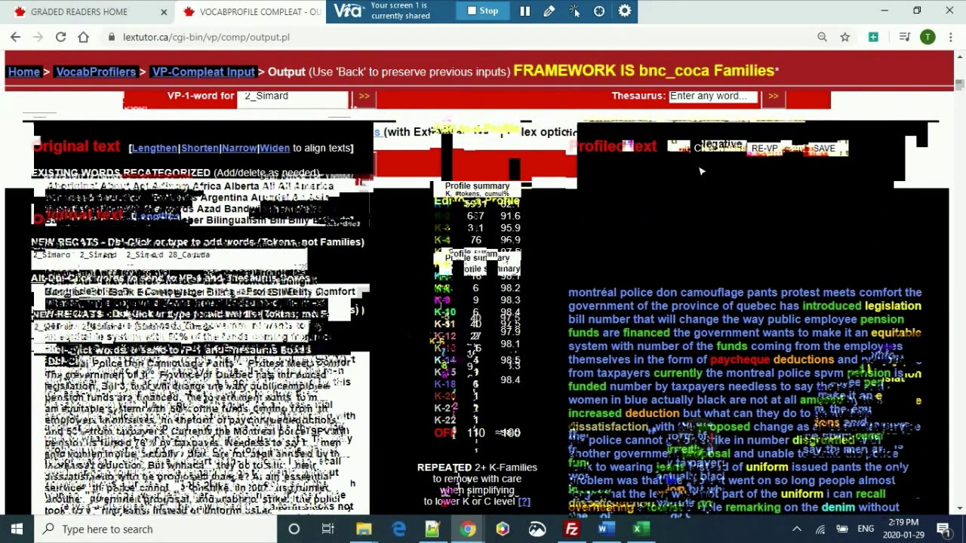
scroll(700, 171, down, 2)
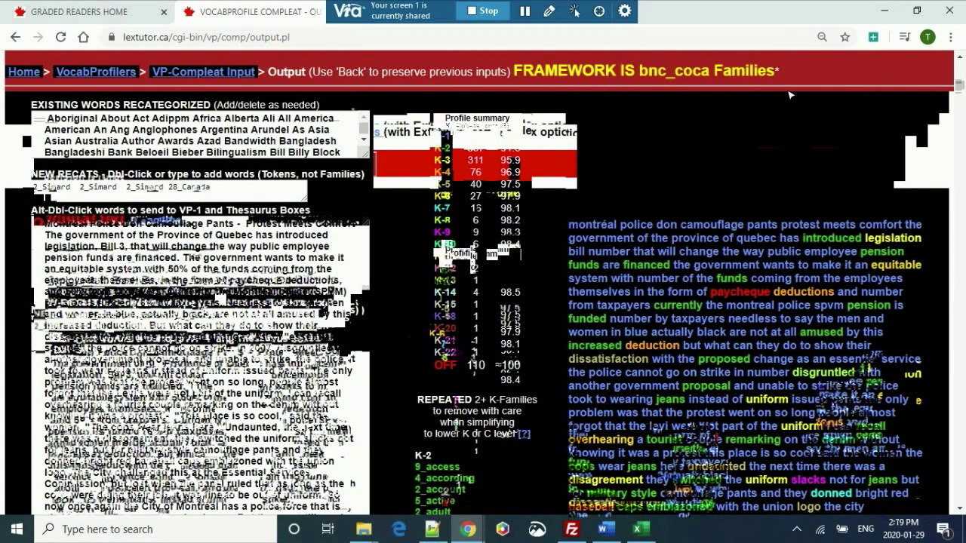
click(602, 219)
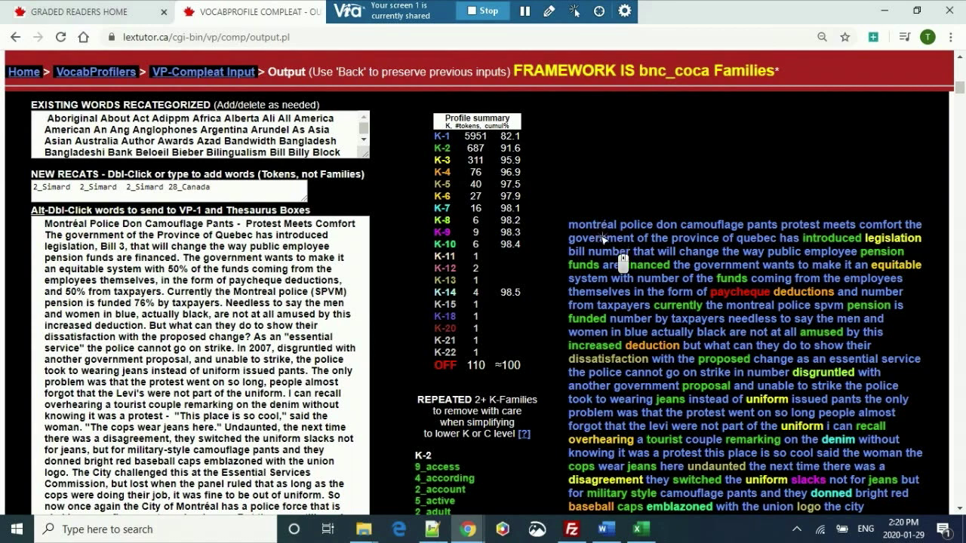
double_click(589, 227)
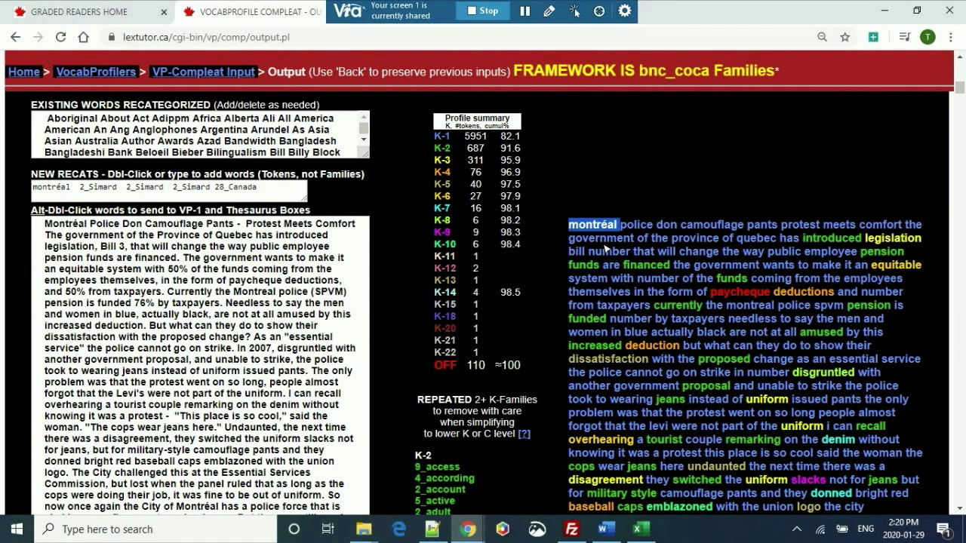
Step: Read through the colour-coded profiled text for offlist words, highlighting download in the passage on internet blocking
scroll(604, 239, down, 4)
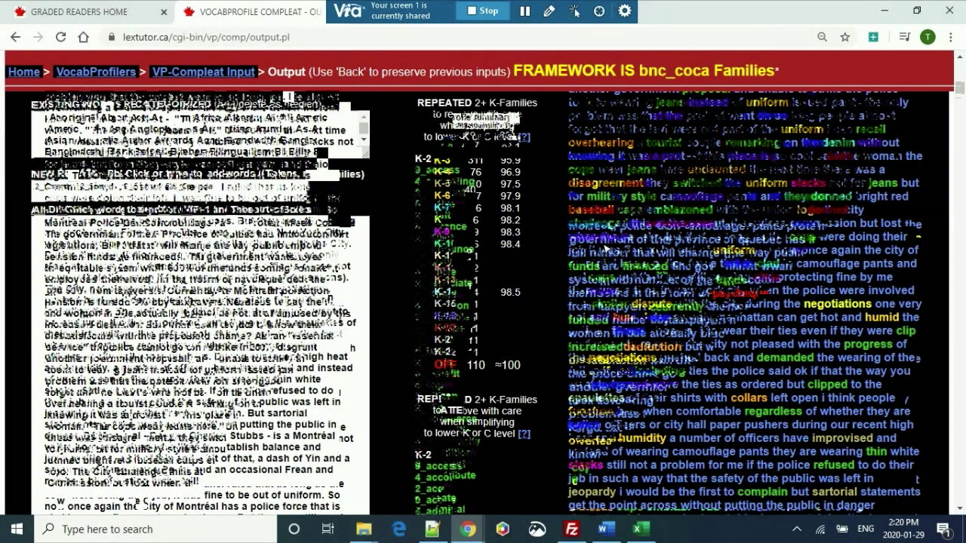
scroll(607, 249, down, 4)
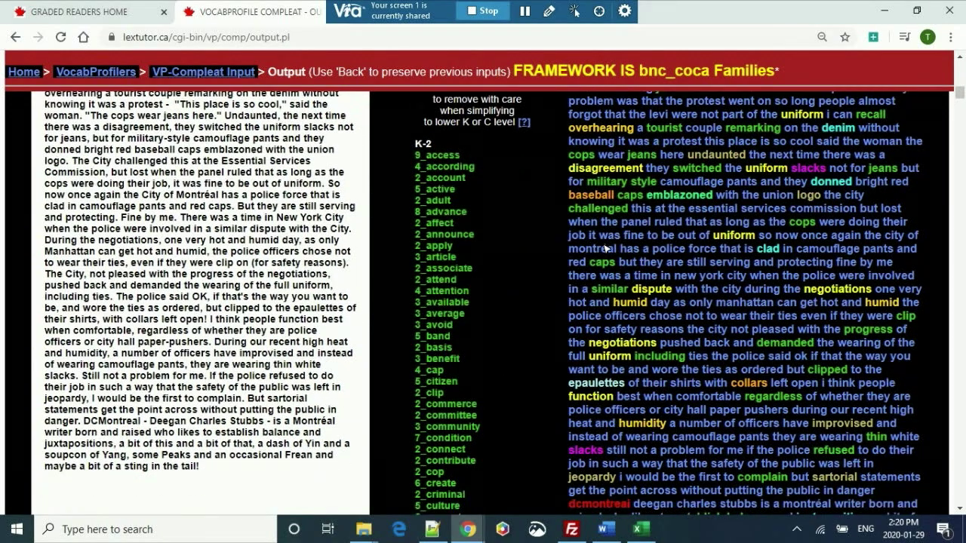
scroll(605, 250, down, 1)
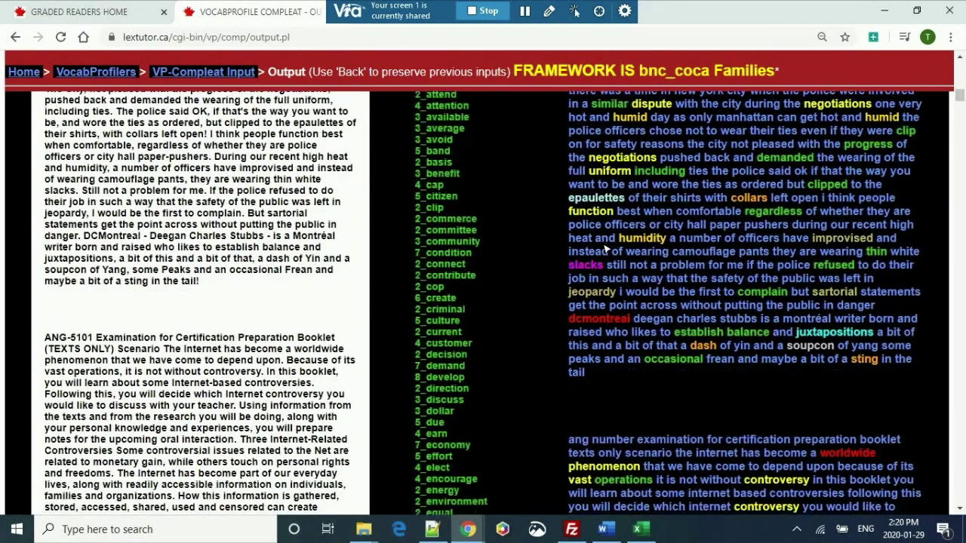
scroll(606, 249, down, 6)
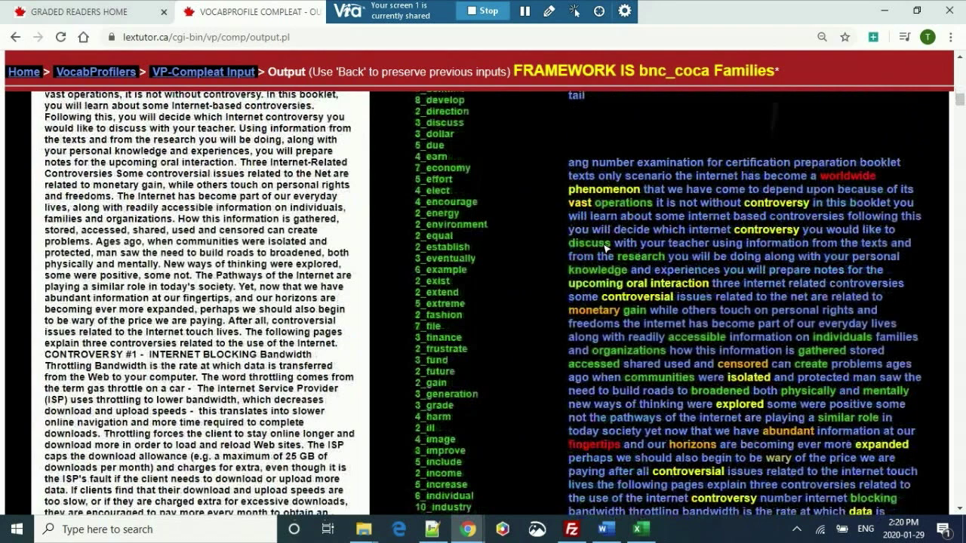
scroll(606, 246, down, 5)
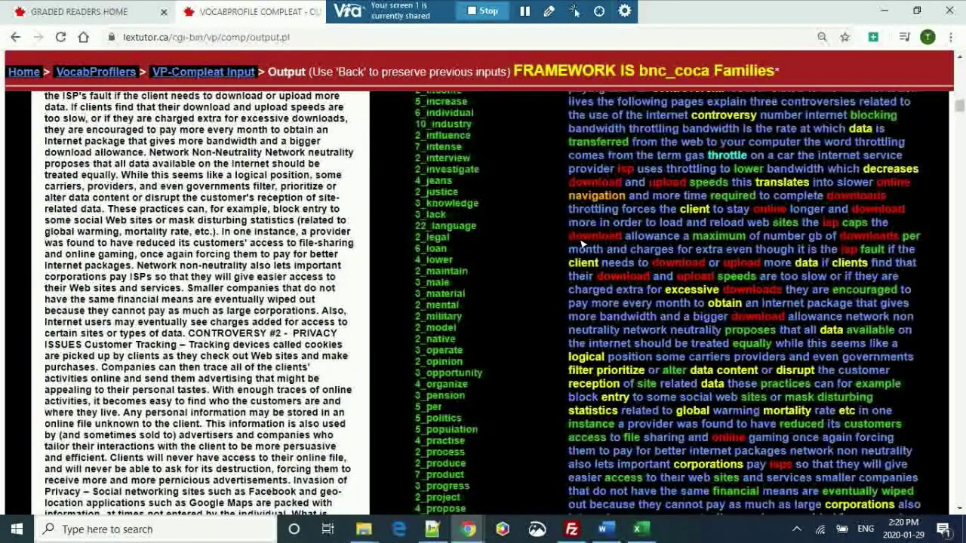
double_click(596, 185)
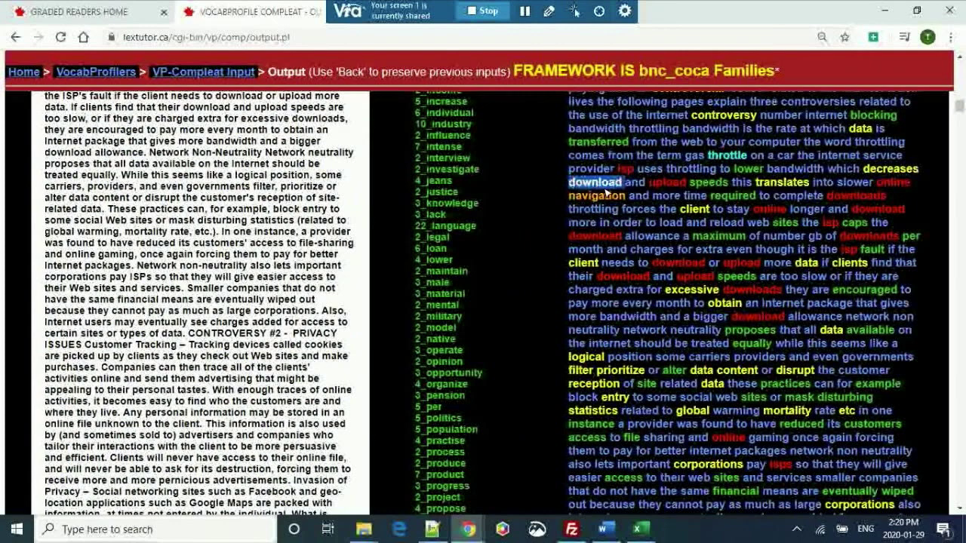
click(634, 215)
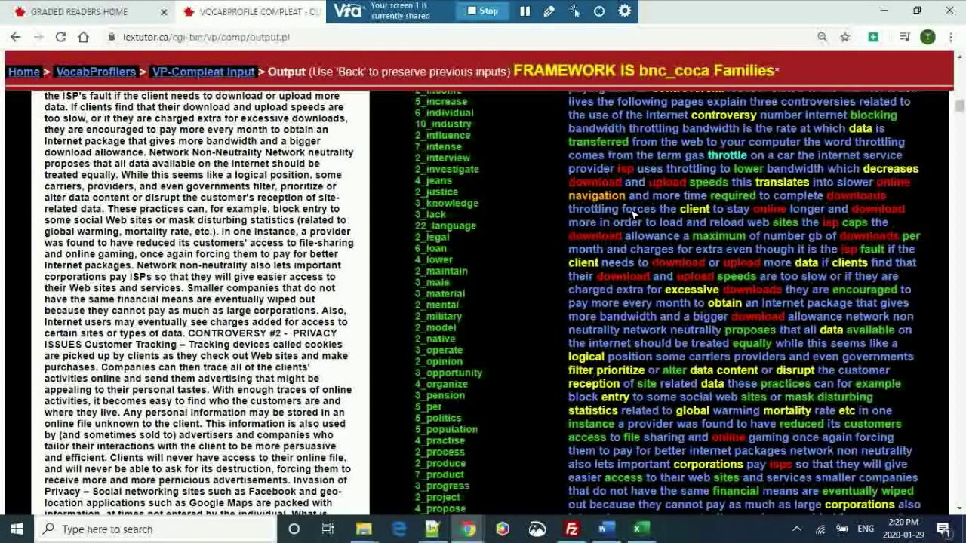
scroll(634, 216, down, 3)
scroll(634, 215, up, 5)
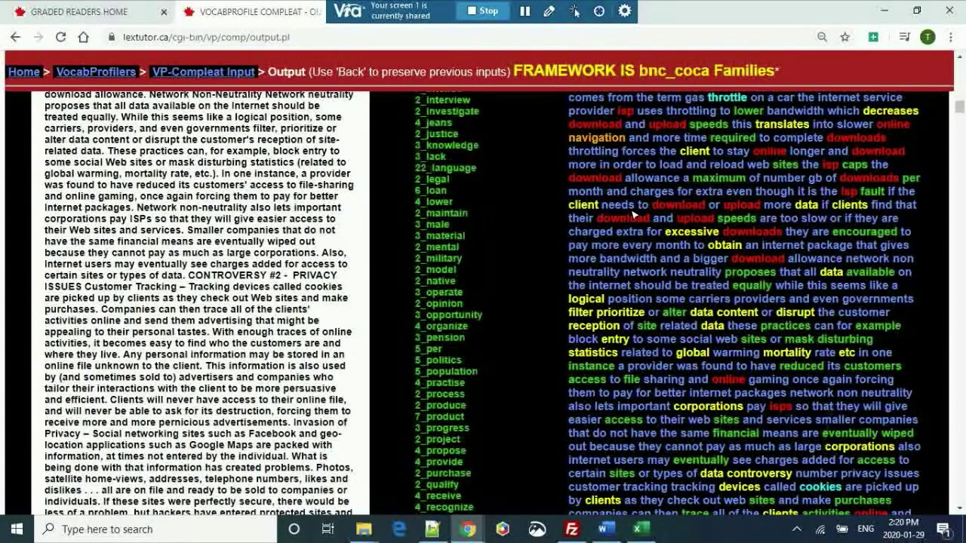
Step: Look through the integral text and the BNC-COCA types lists from the 1k to the 4k level
scroll(634, 215, down, 15)
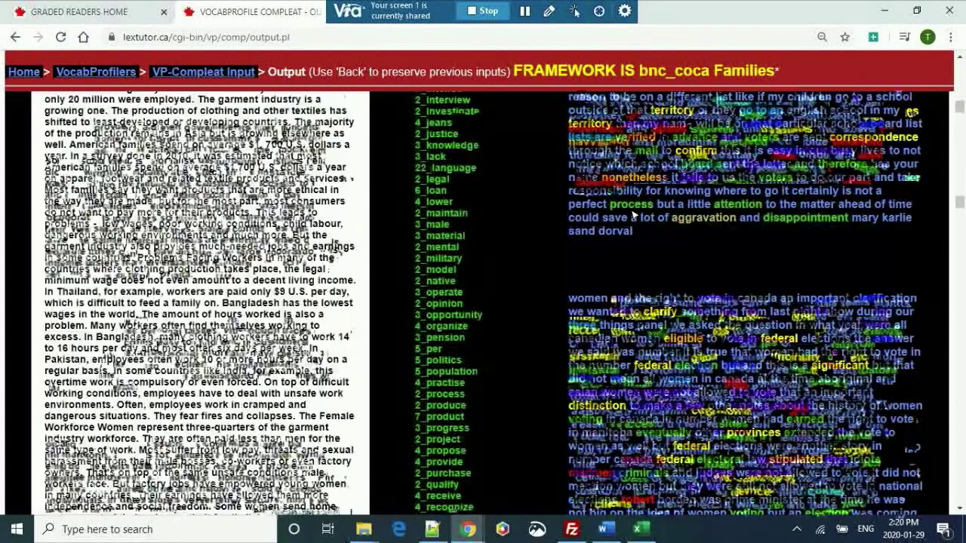
scroll(634, 215, up, 5)
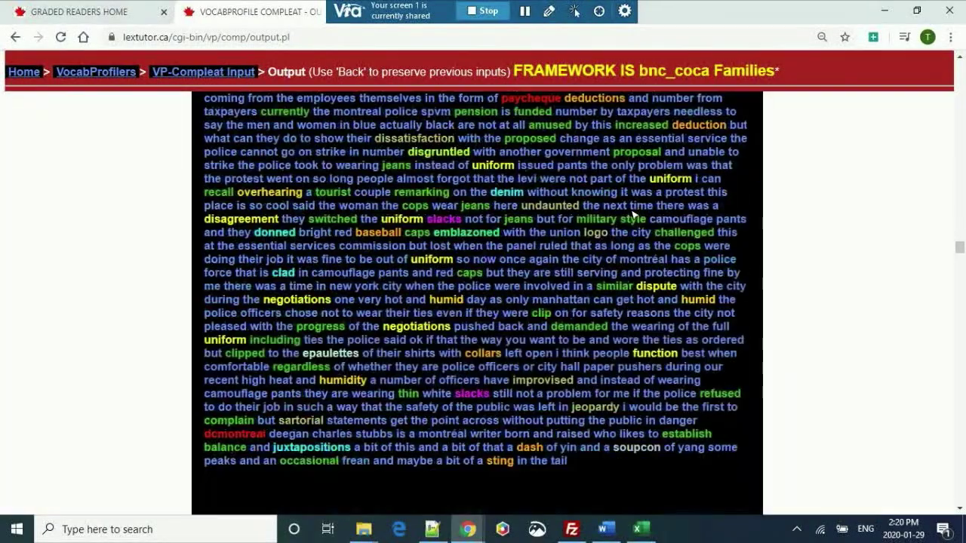
scroll(634, 216, down, 10)
scroll(634, 215, down, 10)
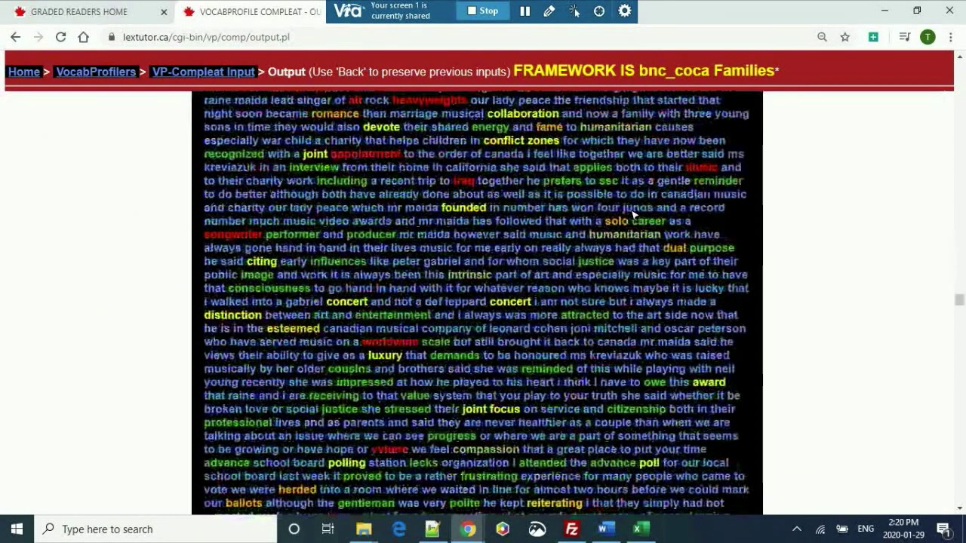
scroll(634, 216, down, 10)
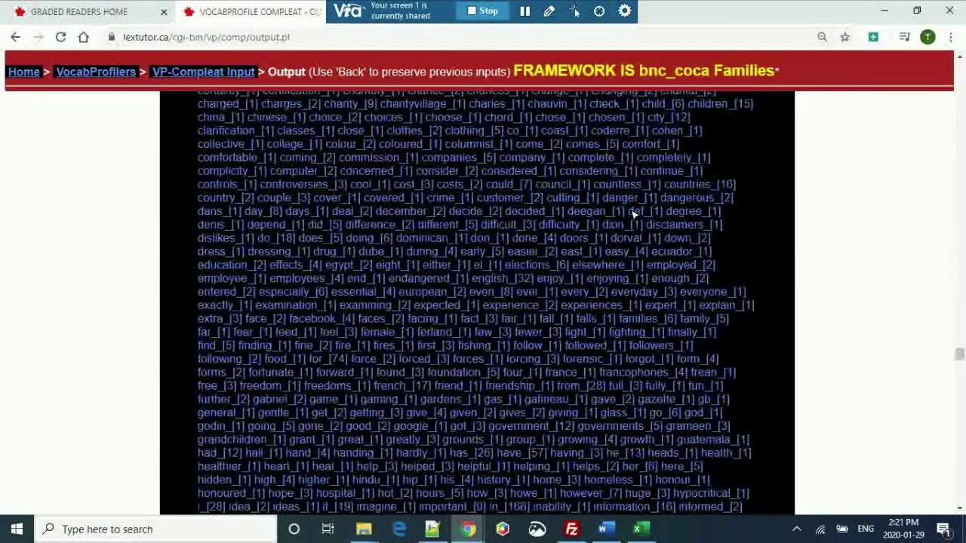
scroll(634, 216, down, 10)
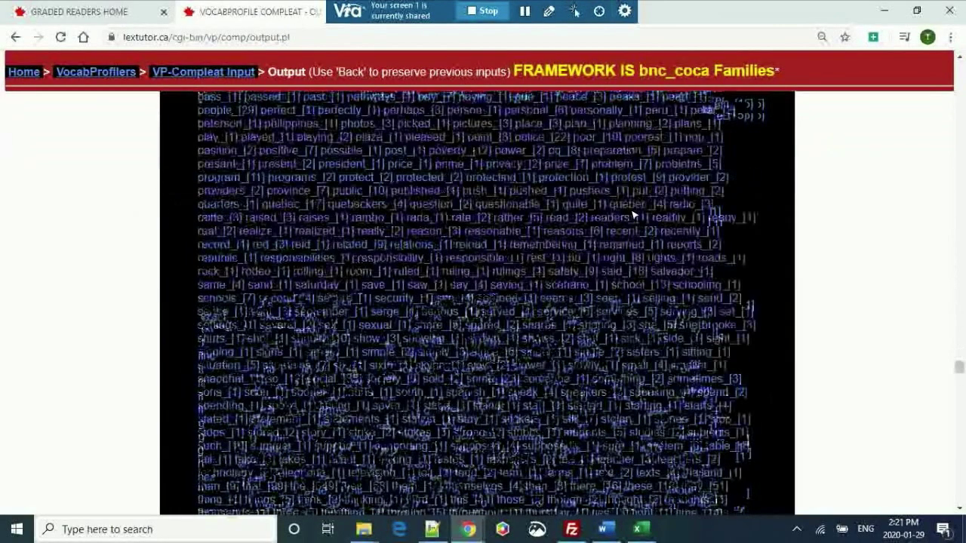
scroll(634, 215, up, 5)
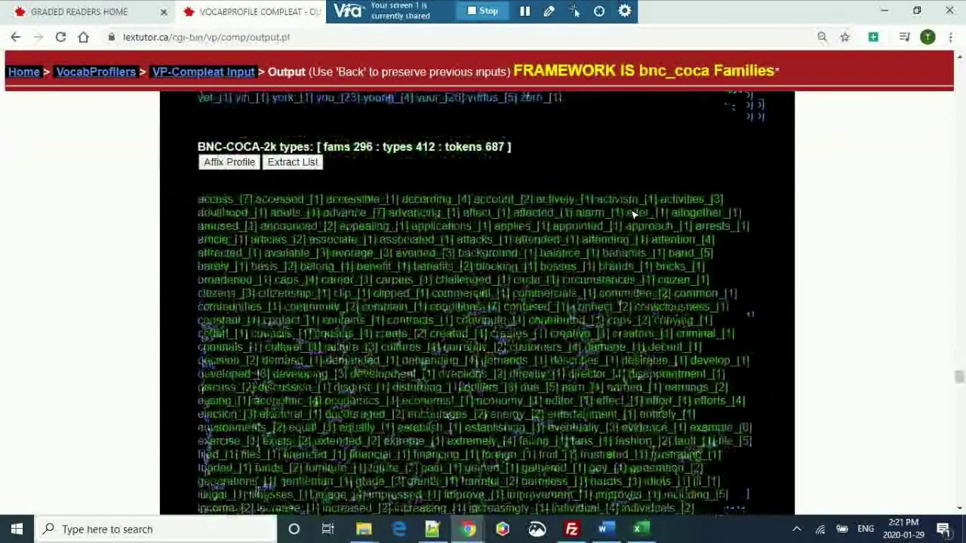
scroll(634, 215, down, 5)
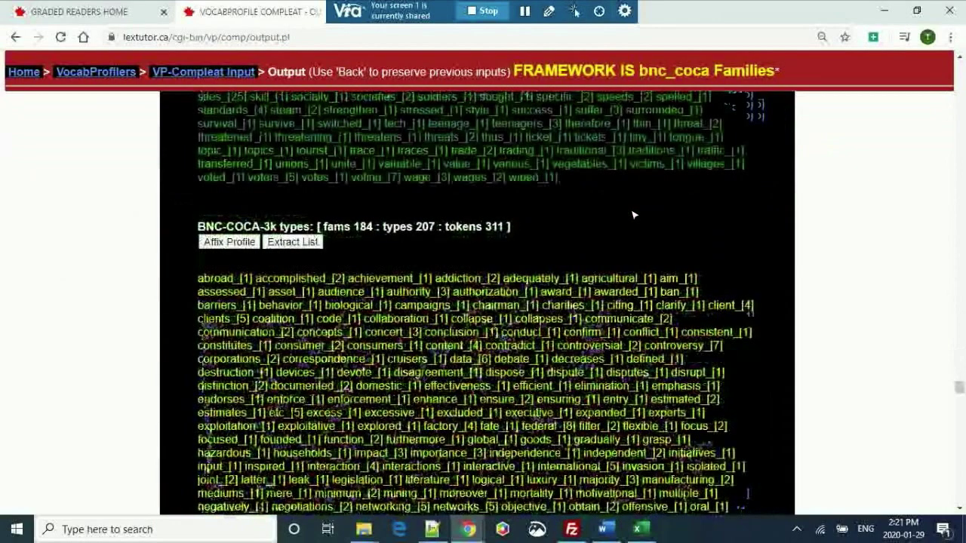
scroll(634, 215, down, 4)
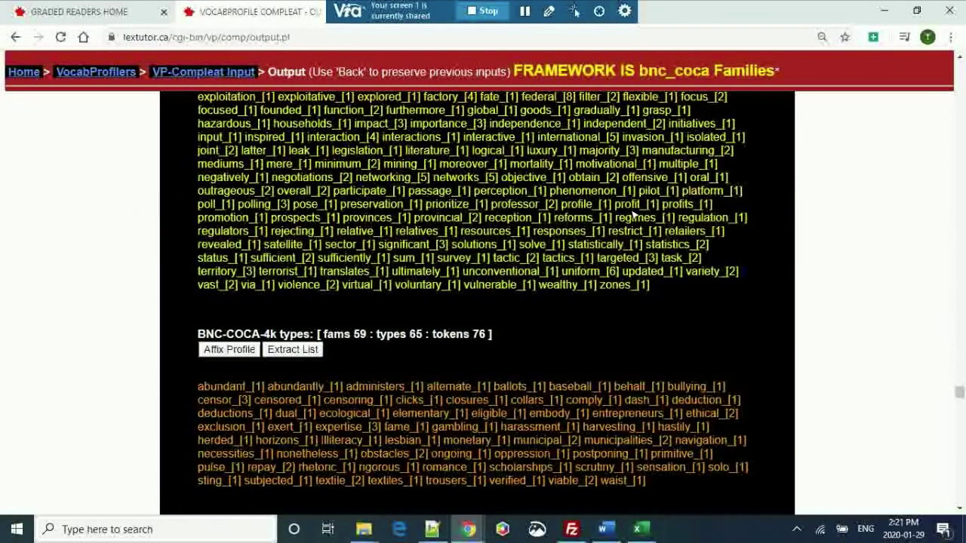
Step: Examine the types listed at the 4k to 8k levels and compare them with the BNC-COCA-3k types list
scroll(634, 215, down, 5)
scroll(634, 215, down, 1)
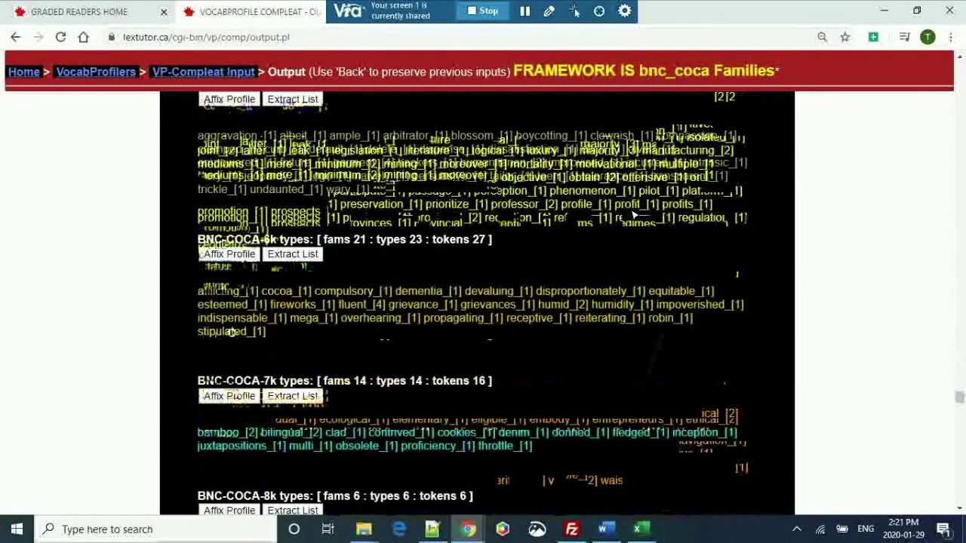
scroll(634, 215, down, 1)
scroll(634, 215, down, 2)
scroll(635, 215, up, 4)
scroll(634, 215, up, 3)
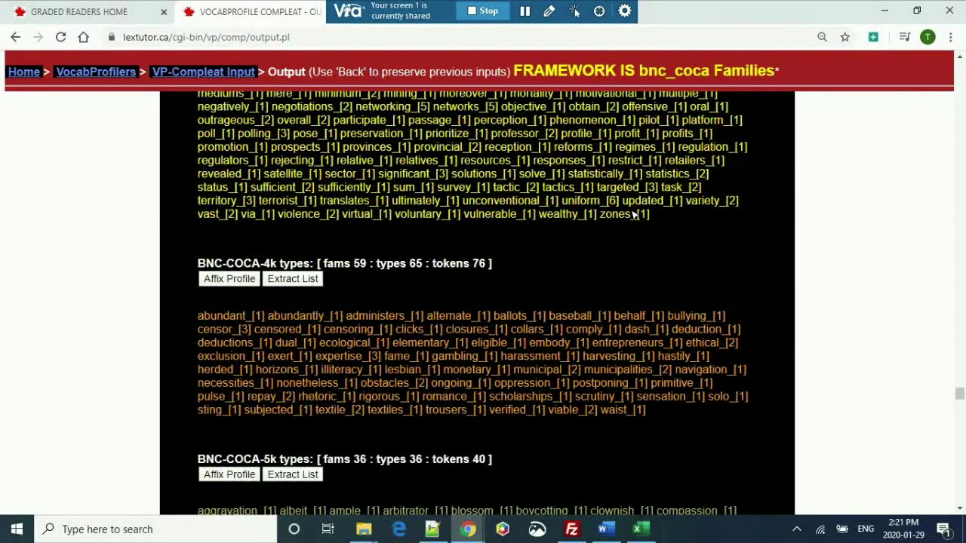
scroll(634, 215, up, 3)
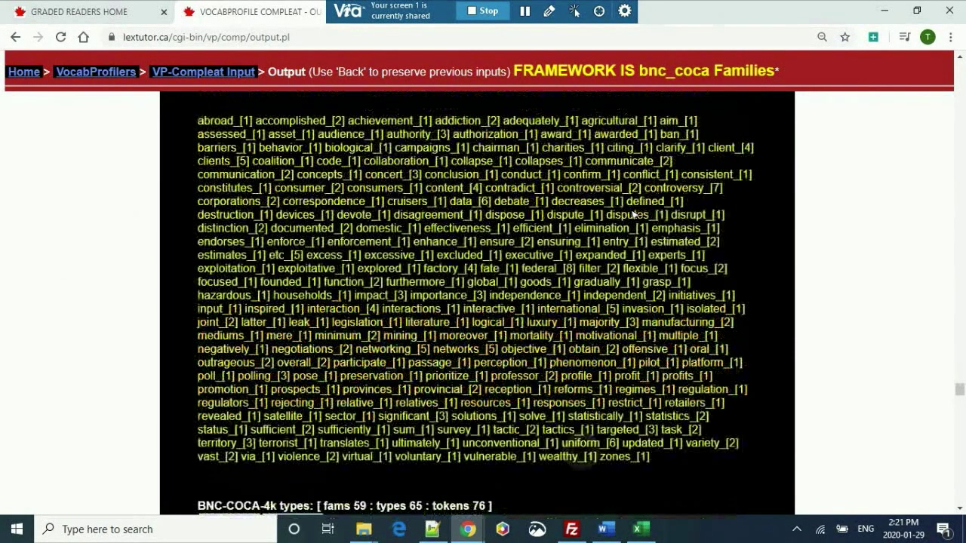
scroll(634, 215, up, 1)
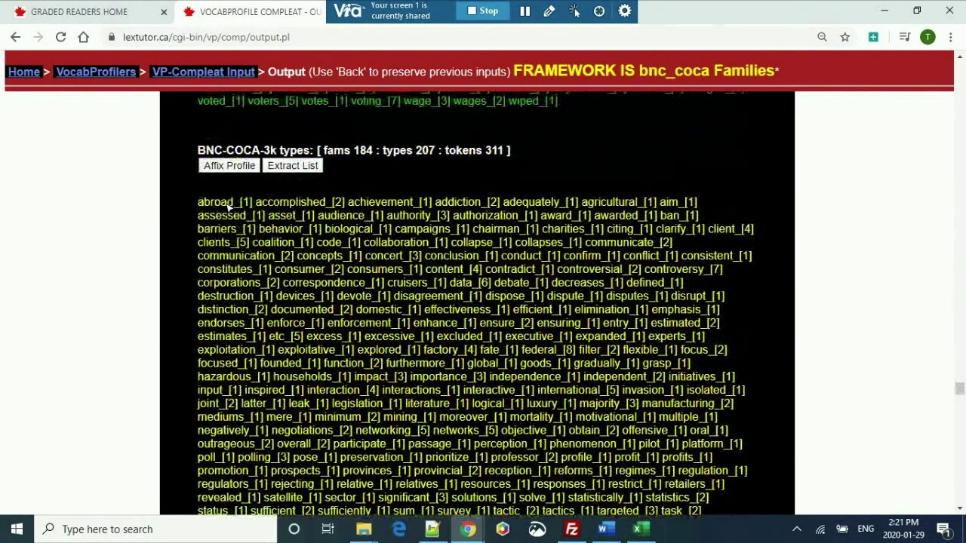
scroll(245, 207, down, 1)
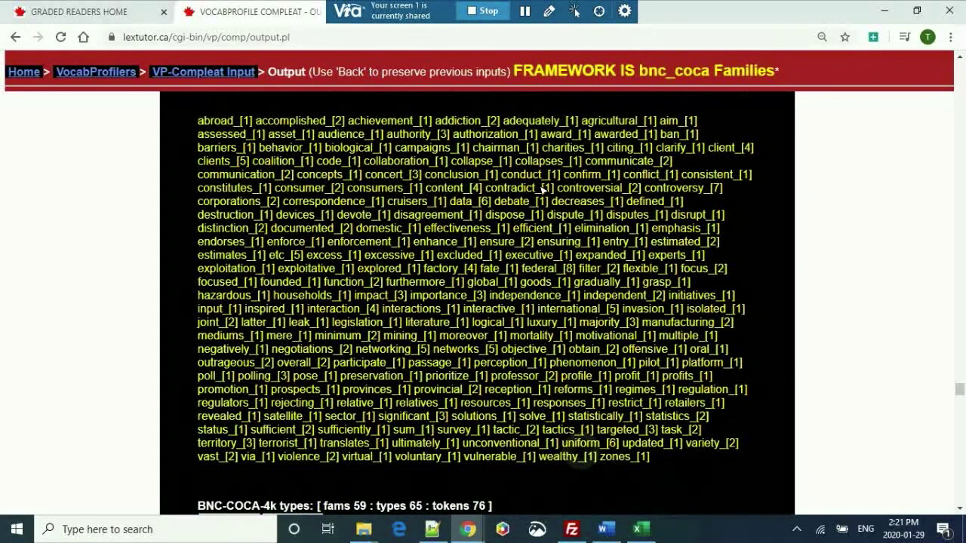
scroll(543, 189, up, 4)
scroll(566, 181, up, 2)
scroll(566, 181, down, 7)
scroll(566, 181, up, 2)
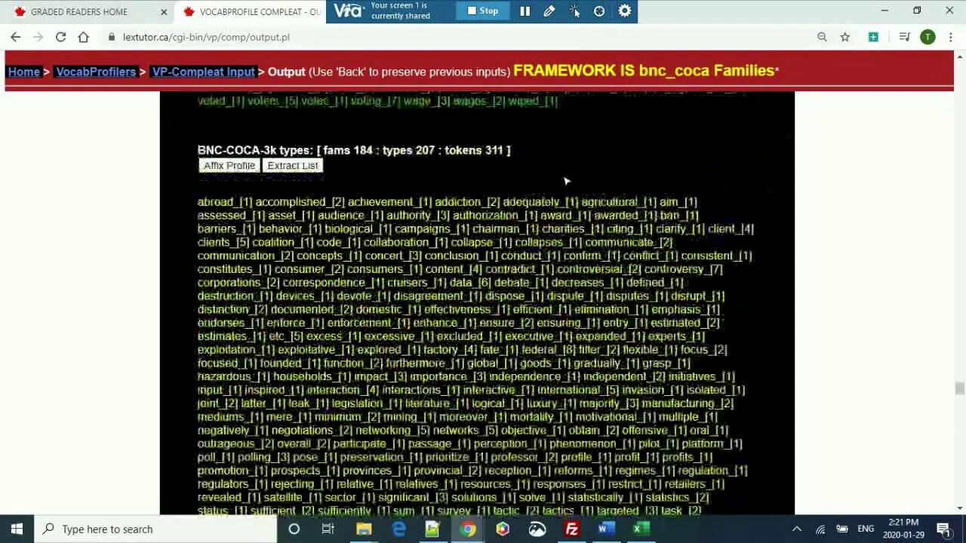
Step: Highlight albeit and wary as example words in the BNC-COCA-5k types list
scroll(566, 181, down, 10)
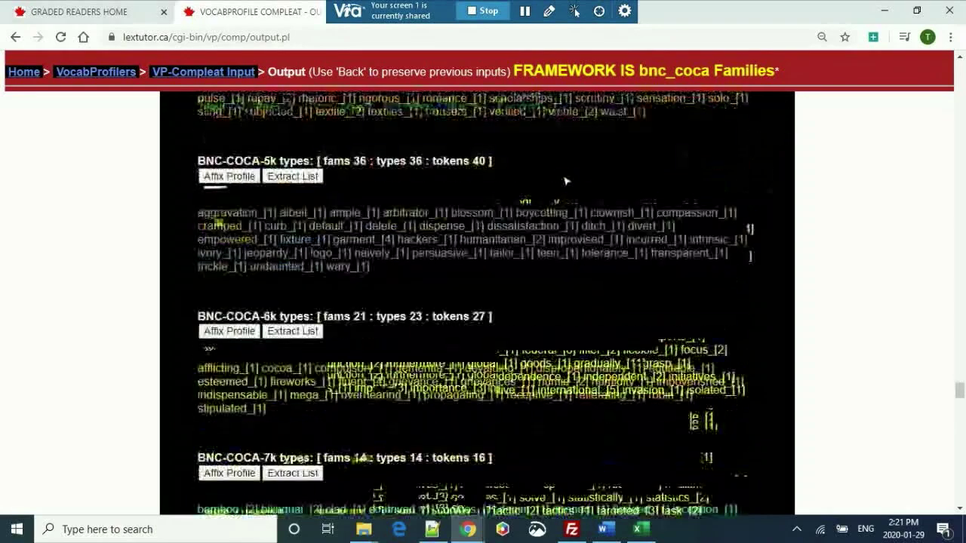
double_click(291, 210)
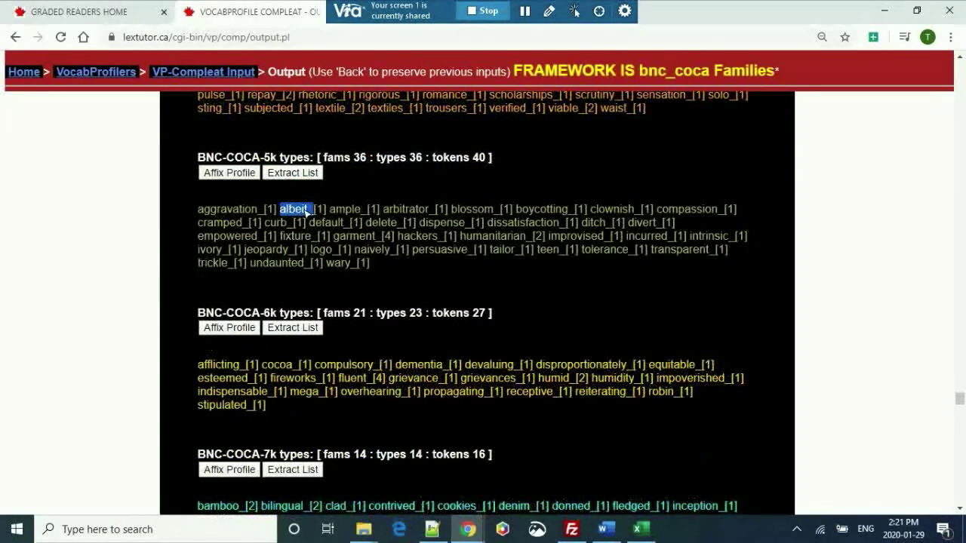
double_click(341, 264)
Step: Return to the frequency level table and the related ratios and indices of the profile output
scroll(450, 279, up, 15)
scroll(450, 279, up, 15)
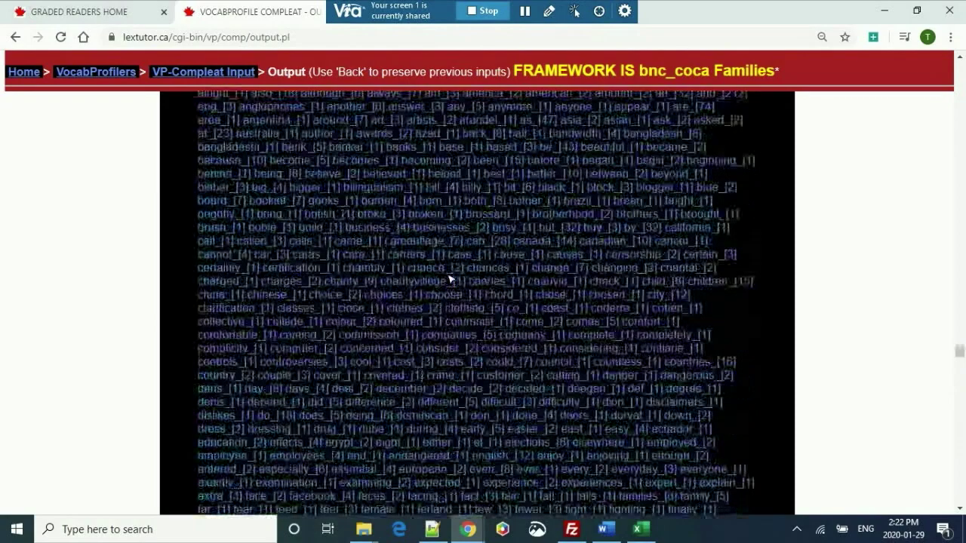
scroll(450, 279, up, 15)
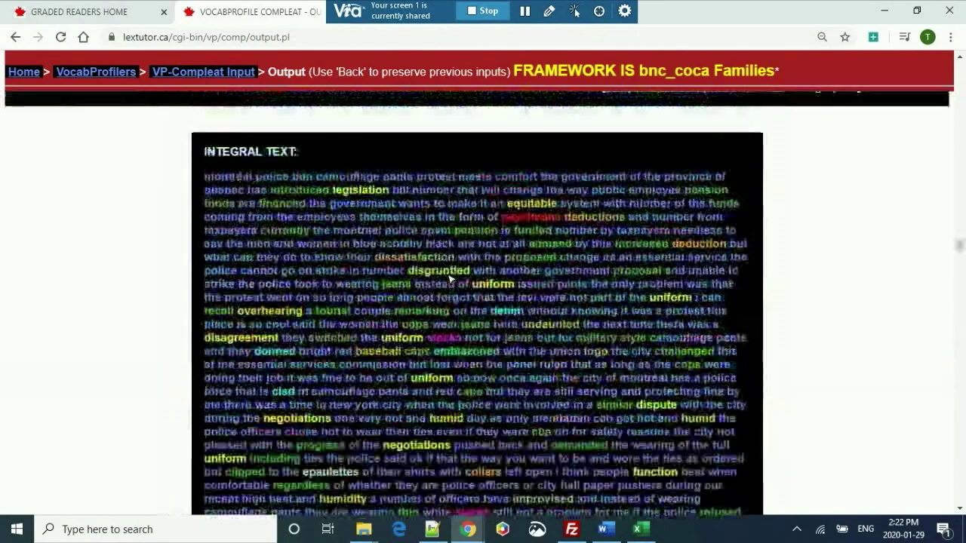
scroll(450, 280, up, 10)
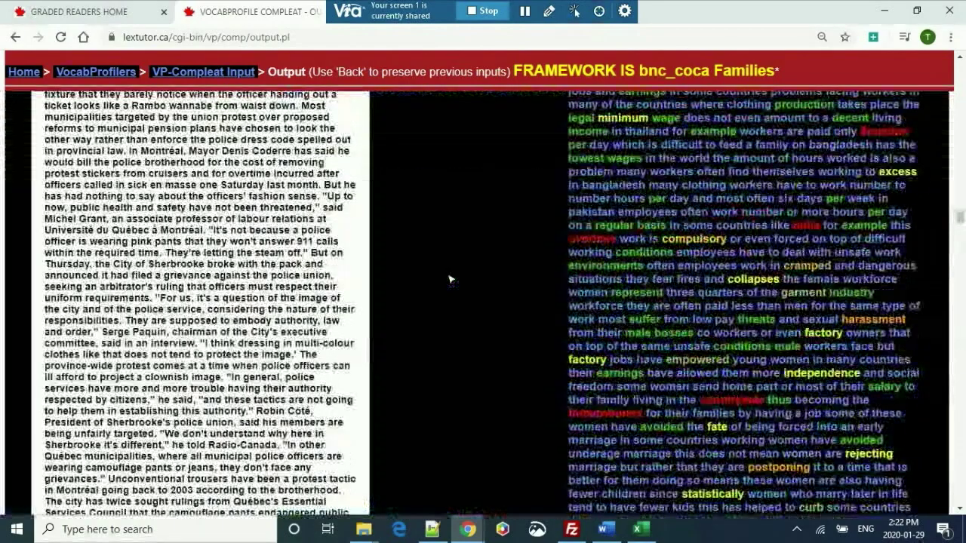
scroll(566, 308, up, 15)
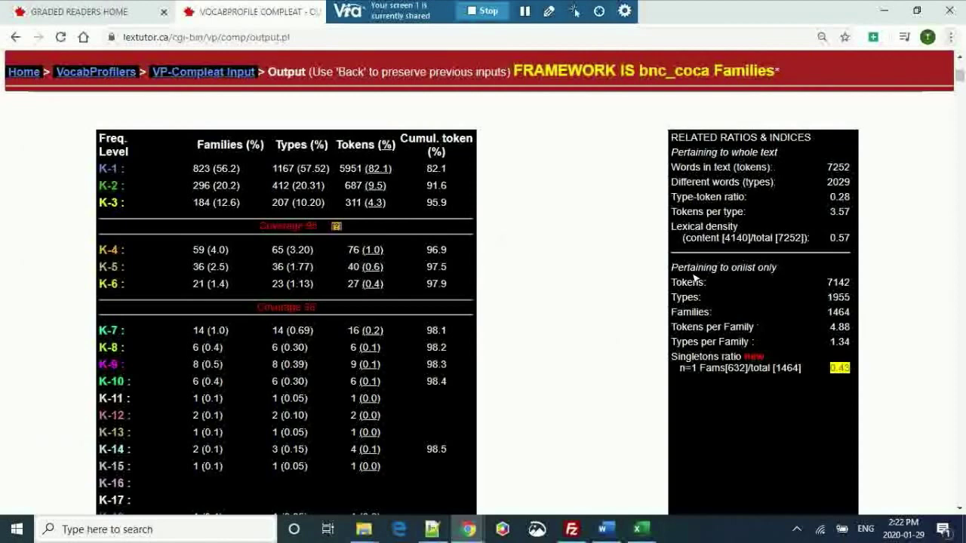
Step: Go to the Edit-to-a-Profile section of the output and highlight part of its heading
click(960, 79)
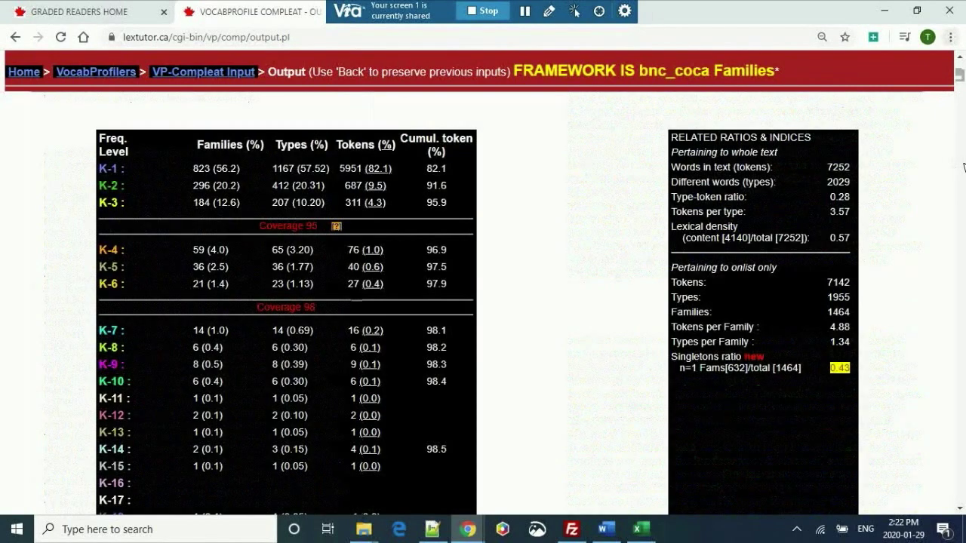
scroll(964, 167, down, 10)
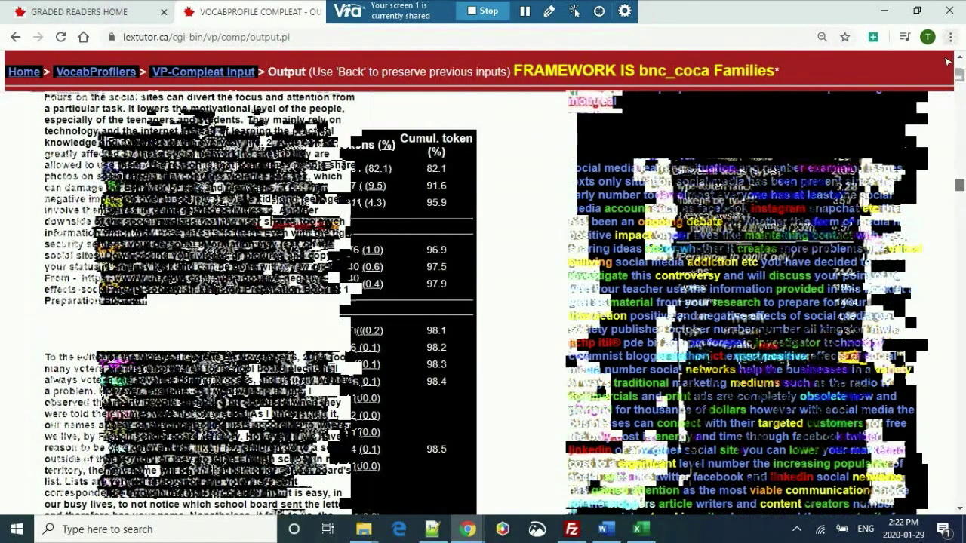
scroll(698, 246, down, 5)
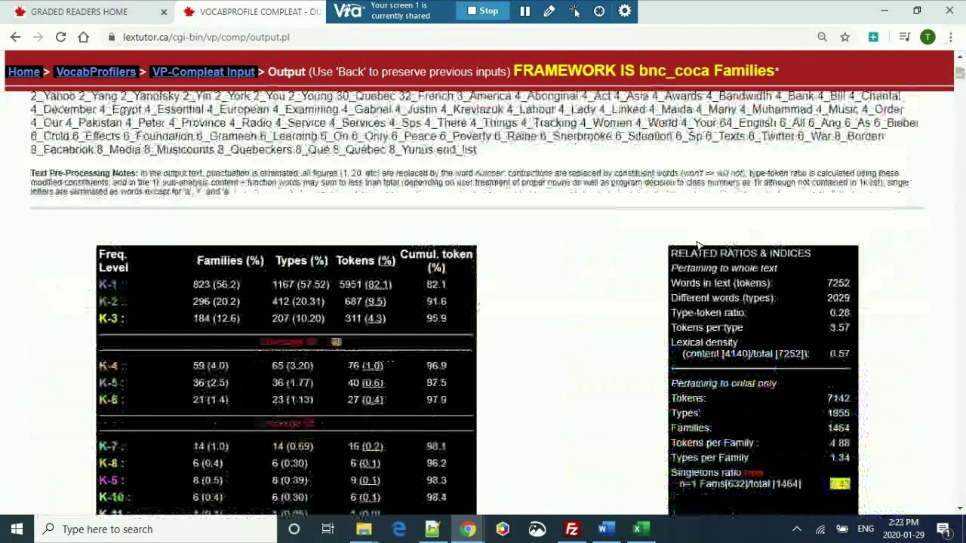
scroll(698, 246, up, 1)
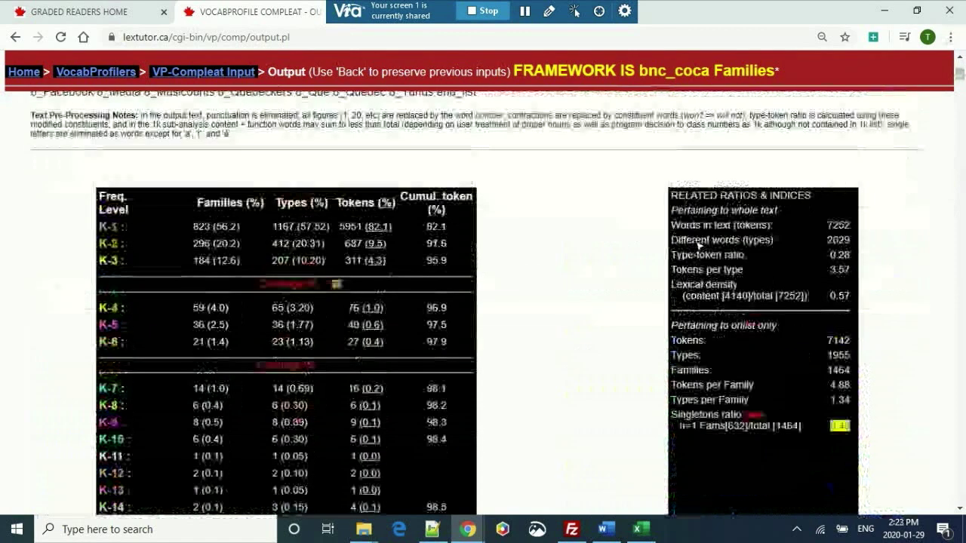
scroll(698, 246, down, 8)
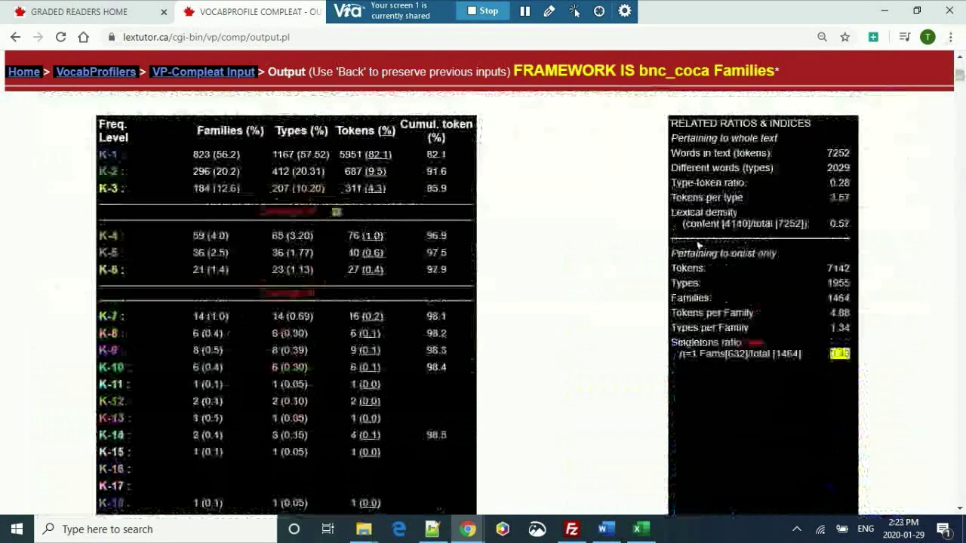
scroll(698, 246, up, 1)
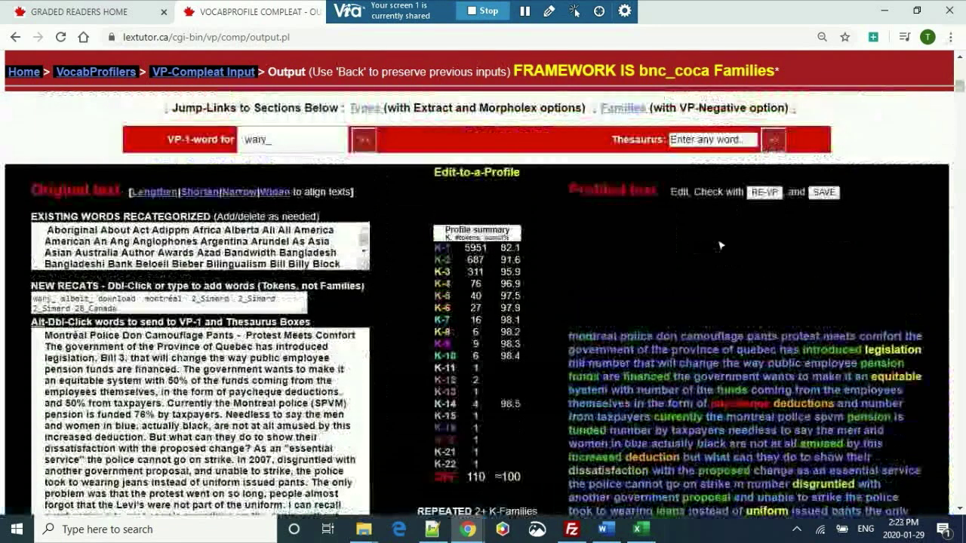
scroll(785, 293, up, 5)
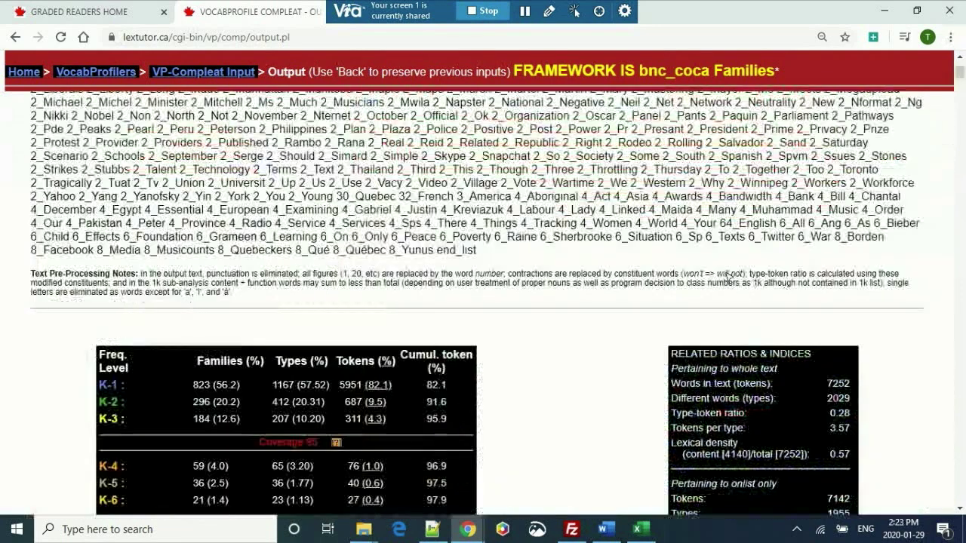
scroll(693, 276, down, 5)
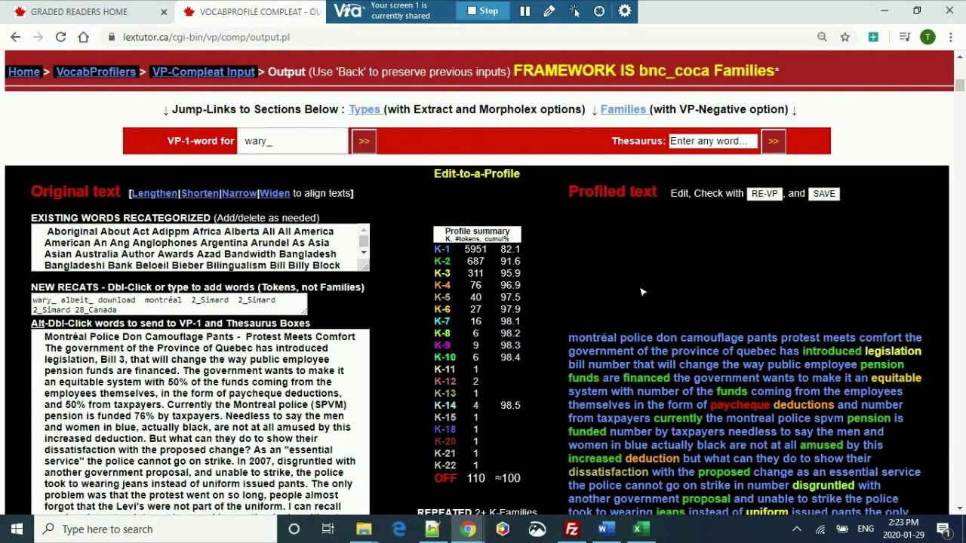
scroll(607, 302, down, 1)
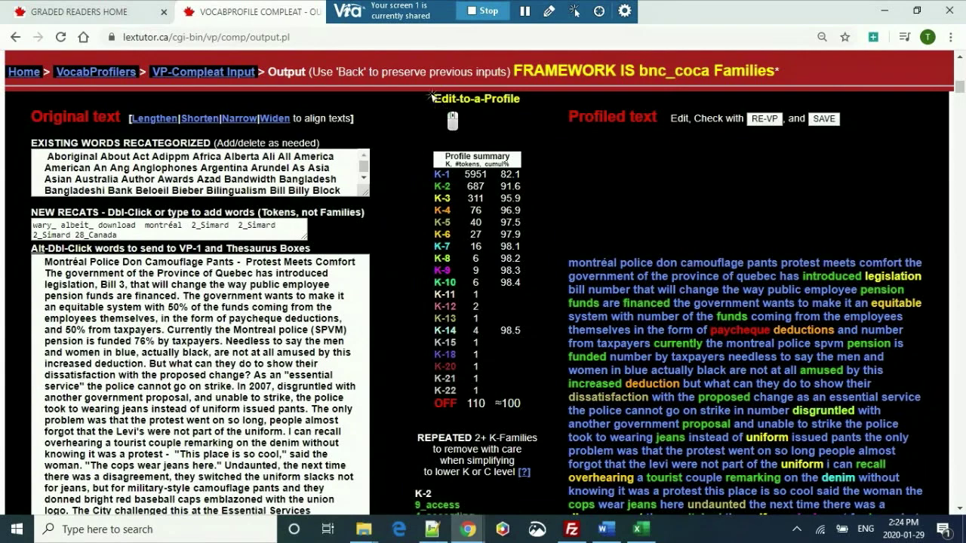
drag(502, 100, 526, 102)
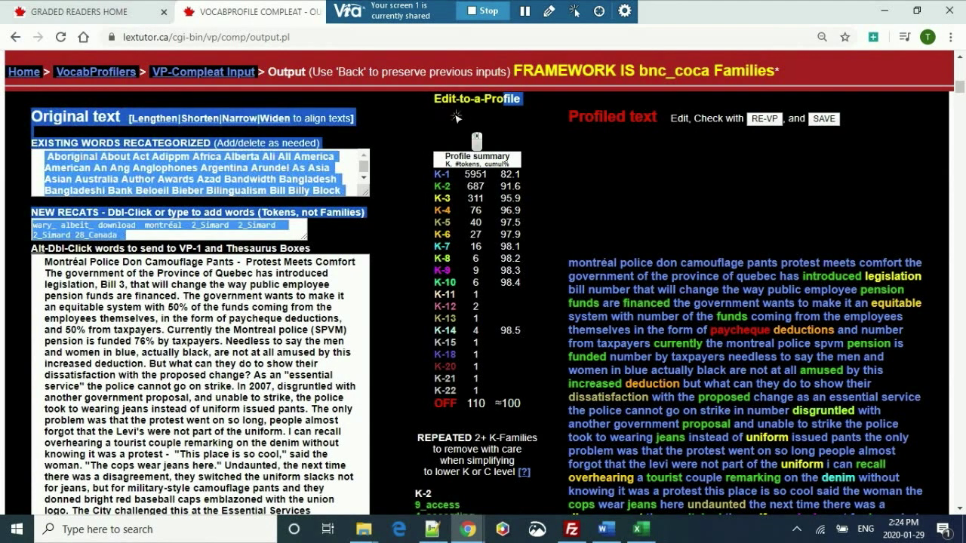
click(457, 118)
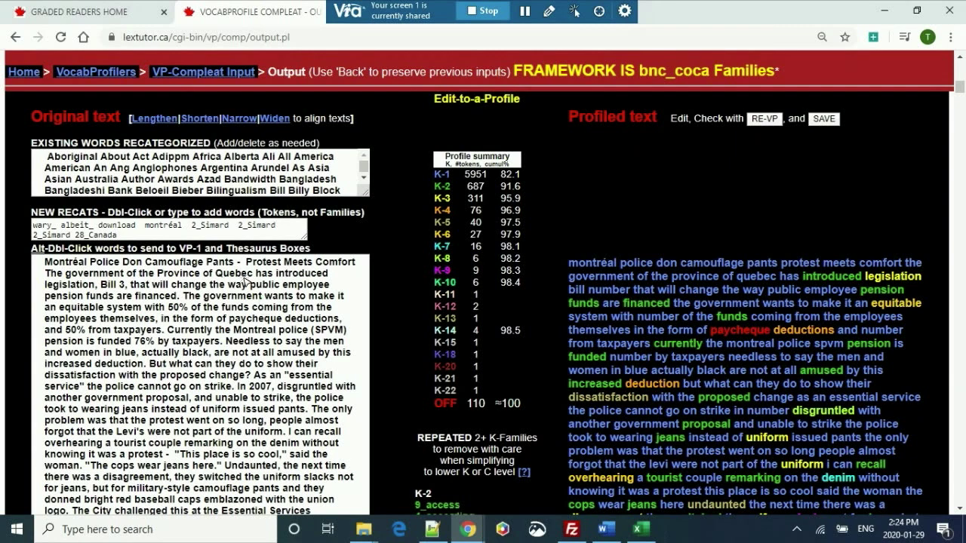
Step: Replace "introduced legislation" with "made a new law" in the first sentence of the original text
click(243, 276)
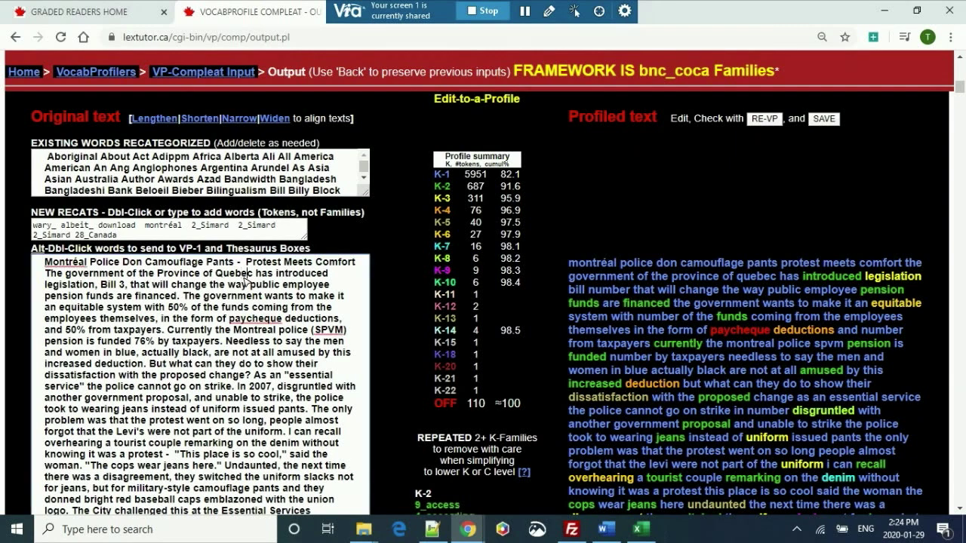
key(shift+Right)
key(shift+Right)
key(shift+Right)
key(shift+Right)
key(shift+Right)
key(shift+Right)
key(shift+Right)
key(shift+Right)
key(shift+Right)
key(shift+Right)
key(shift+Right)
key(shift+Right)
key(shift+Right)
key(shift+Right)
key(shift+Right)
key(shift+Right)
key(shift+Right)
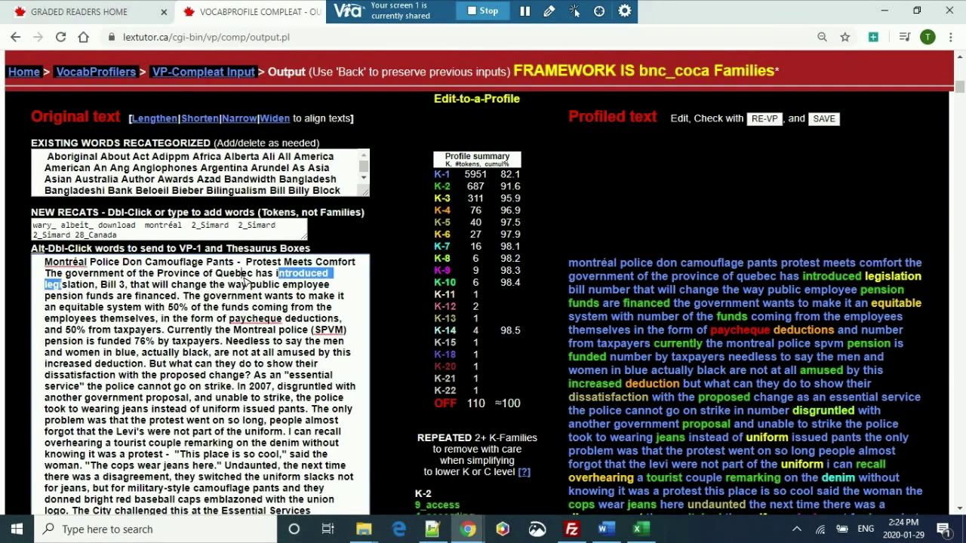
key(shift+Right)
key(shift+Right)
key(shift+Right)
text(made a n)
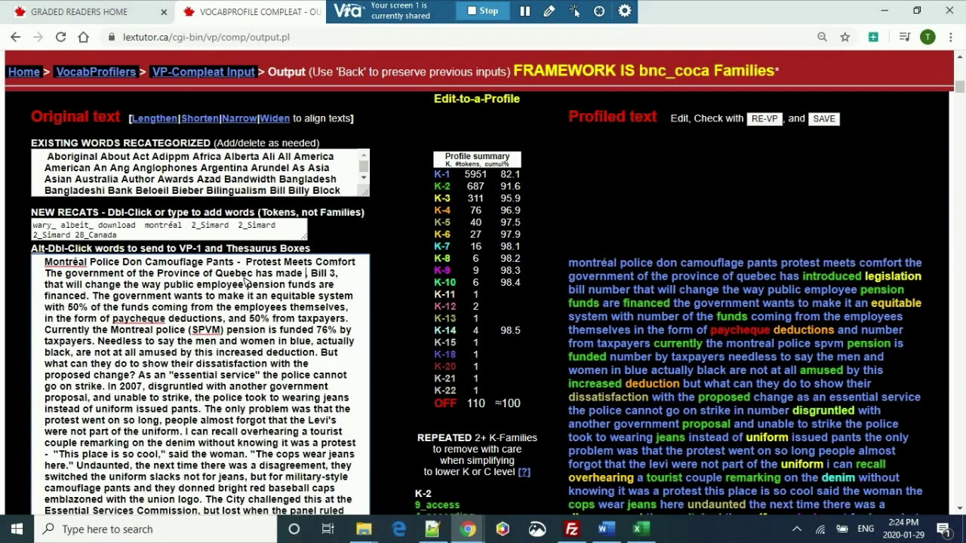
text(ew)
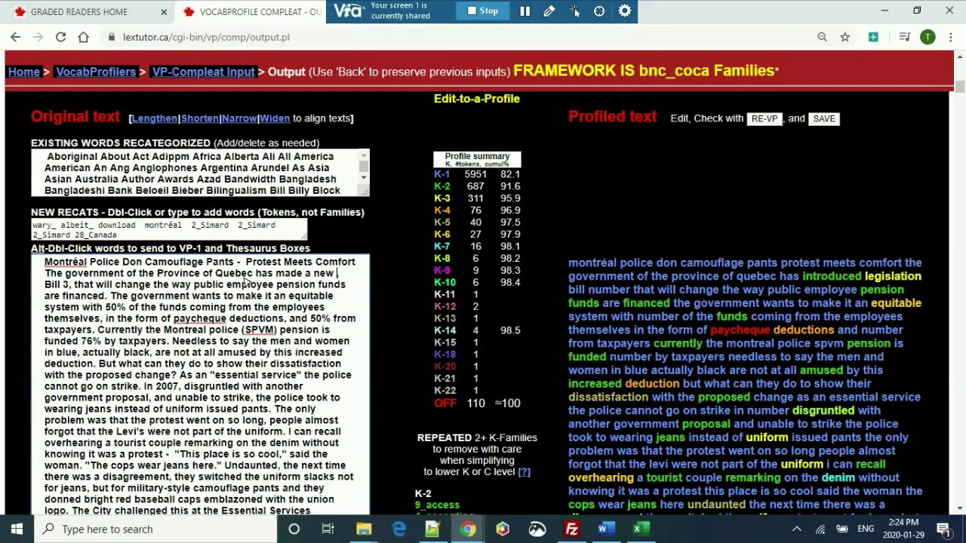
key(BackSpace)
key(BackSpace)
key(BackSpace)
key(BackSpace)
key(BackSpace)
key(BackSpace)
key(BackSpace)
key(BackSpace)
key(BackSpace)
key(BackSpace)
key(ctrl+z)
Step: Replace "funds" with "money" after "public employee pension" in the original text
scroll(936, 257, down, 1)
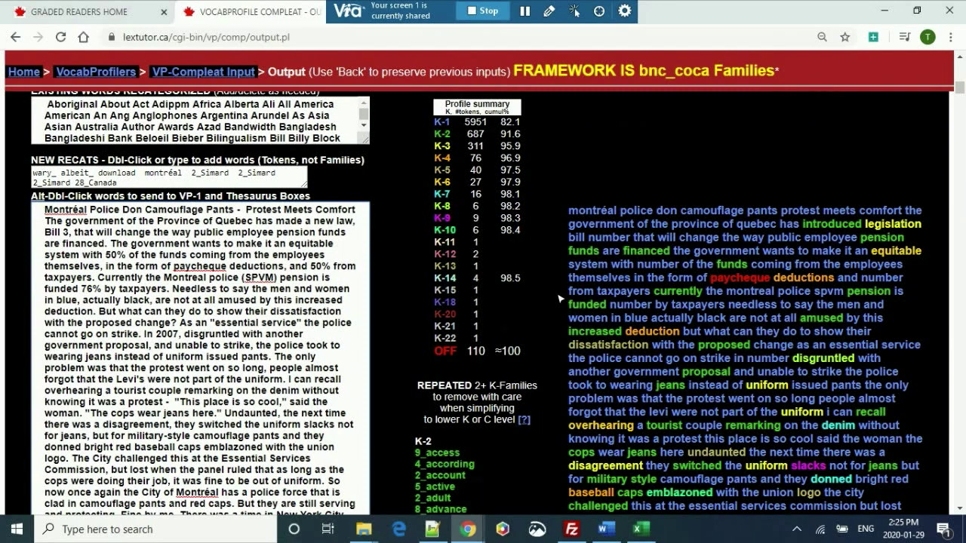
drag(317, 233, 326, 233)
double_click(326, 234)
text(money)
key(ctrl+z)
text(money)
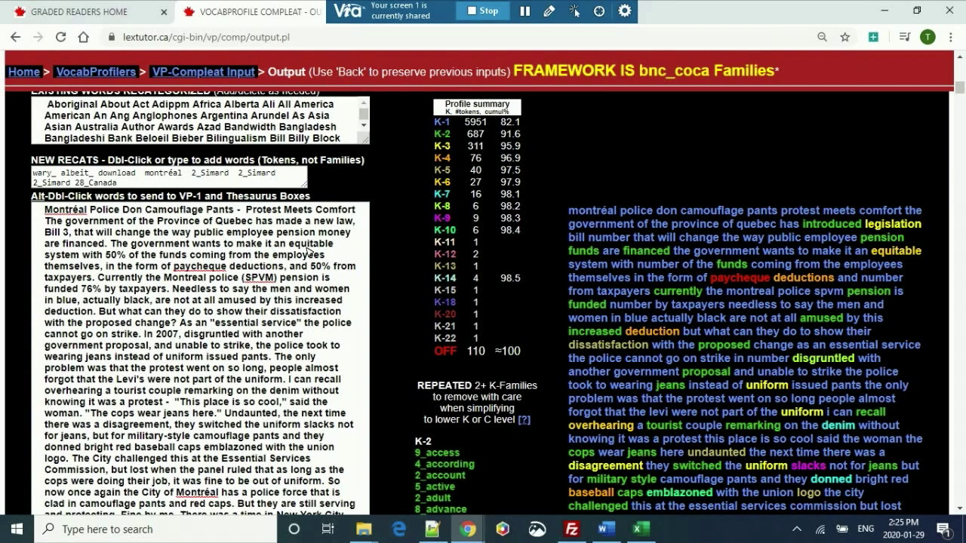
Step: Replace "an equitable" with "a fair" before "system" in the original text's second sentence
key(BackSpace)
text(h)
key(shift+Right)
key(shift+Right)
key(shift+Right)
key(shift+Right)
key(shift+Right)
key(shift+Right)
key(shift+Right)
key(shift+Right)
key(shift+Right)
key(shift+Right)
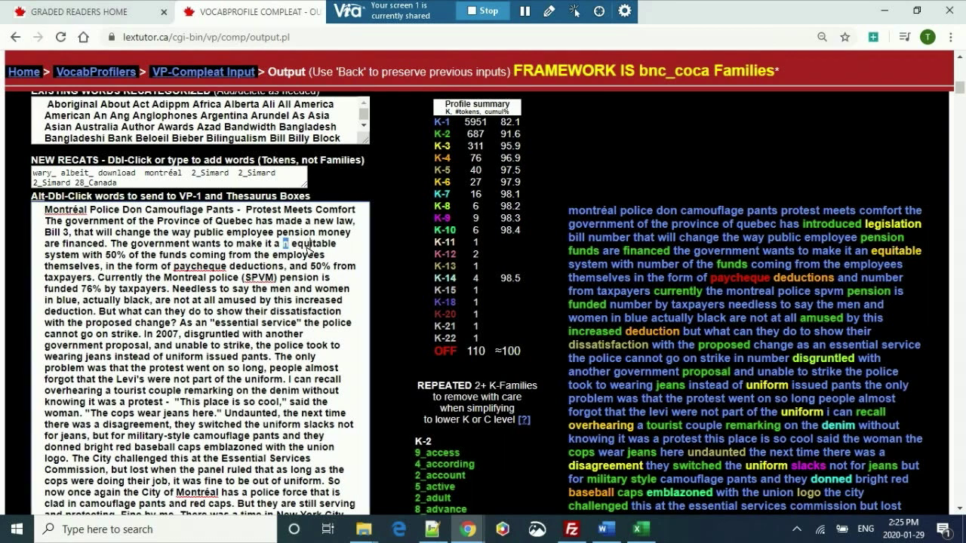
key(shift+Right)
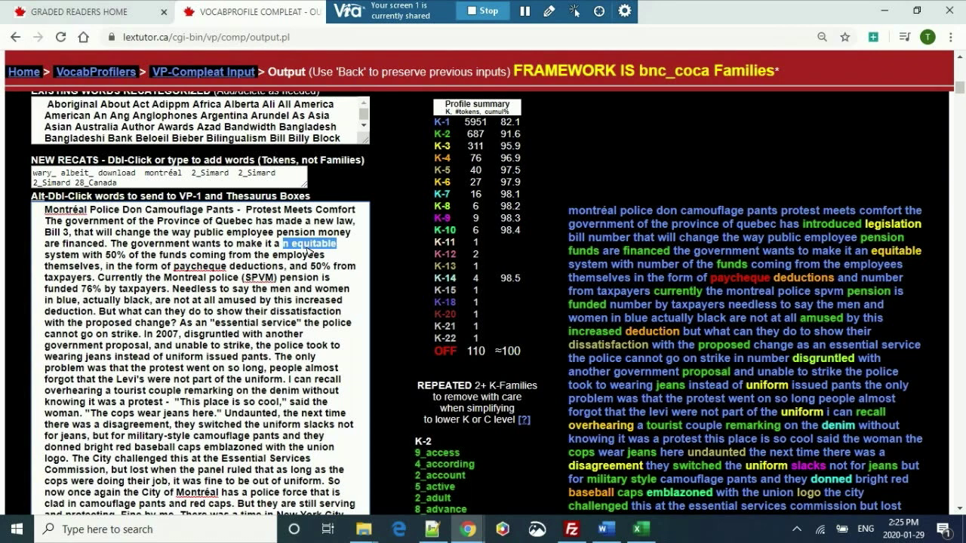
text(fa)
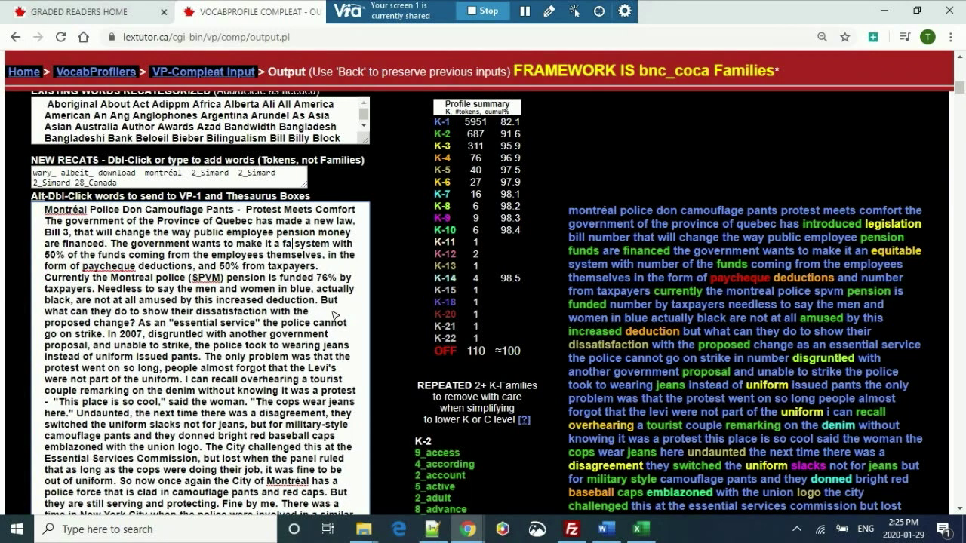
text(ir)
Step: Replace "funds" with "money" in the phrase "50% of the funds coming from the employees"
click(182, 260)
key(BackSpace)
key(BackSpace)
key(BackSpace)
key(BackSpace)
key(BackSpace)
text(money)
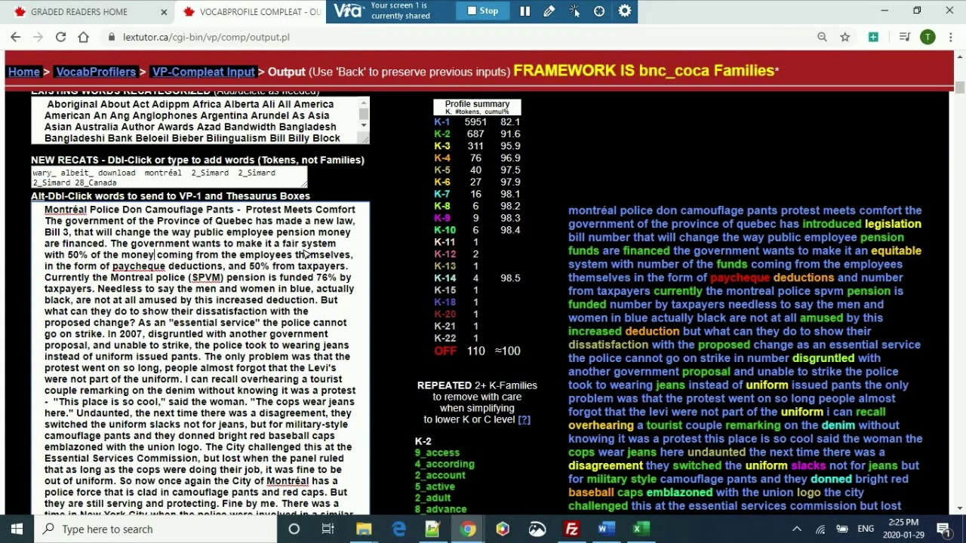
Step: Re-profile the edited text and review the recalculated K-level coverage in the profile summary alongside the profiled text
click(662, 164)
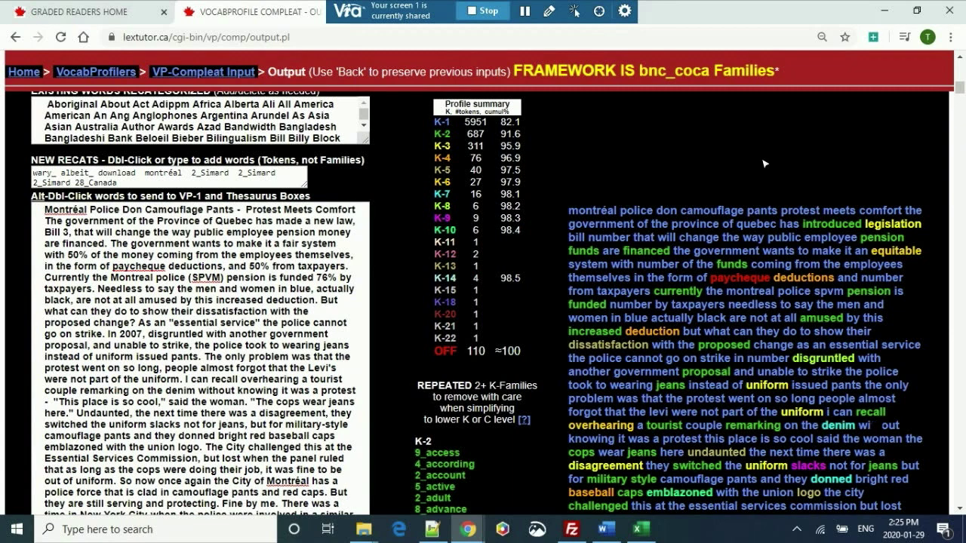
key(F5)
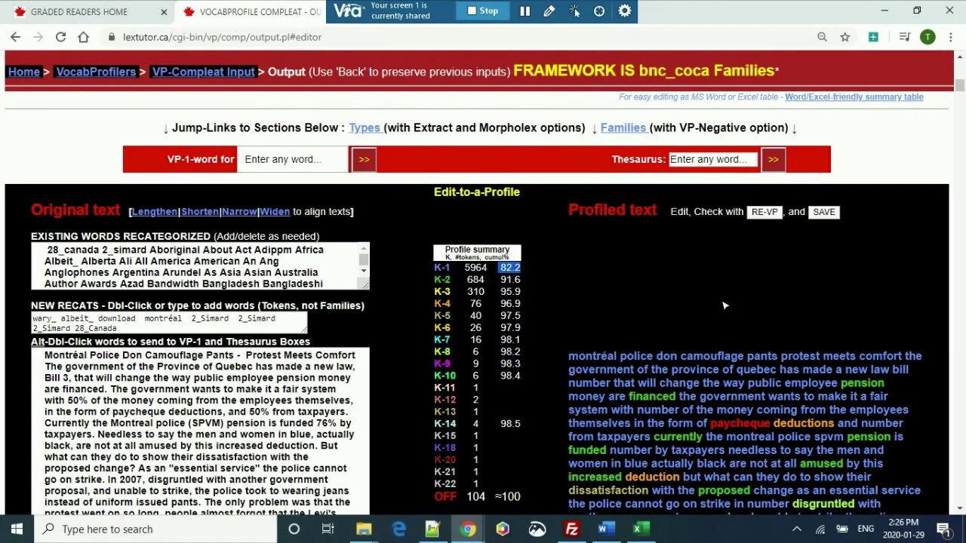
scroll(723, 305, down, 3)
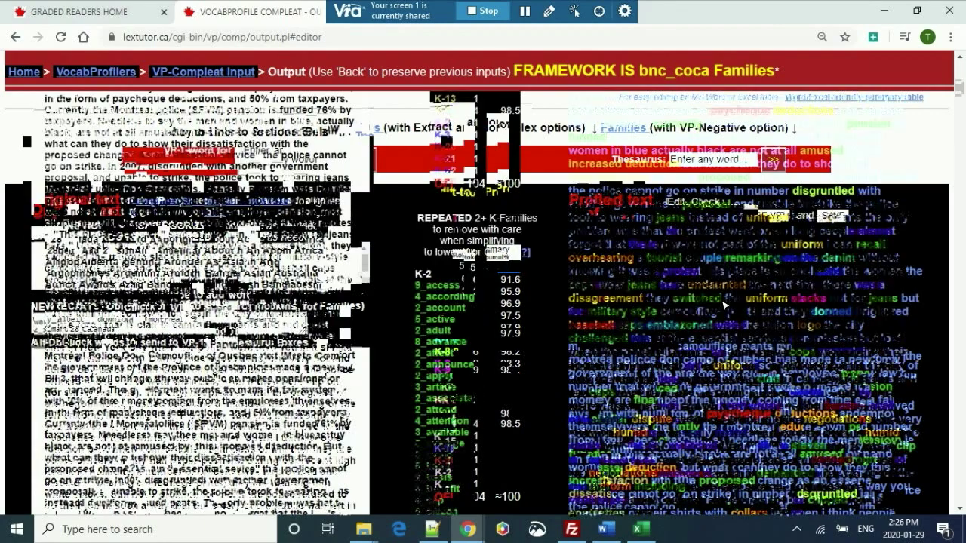
scroll(723, 305, up, 3)
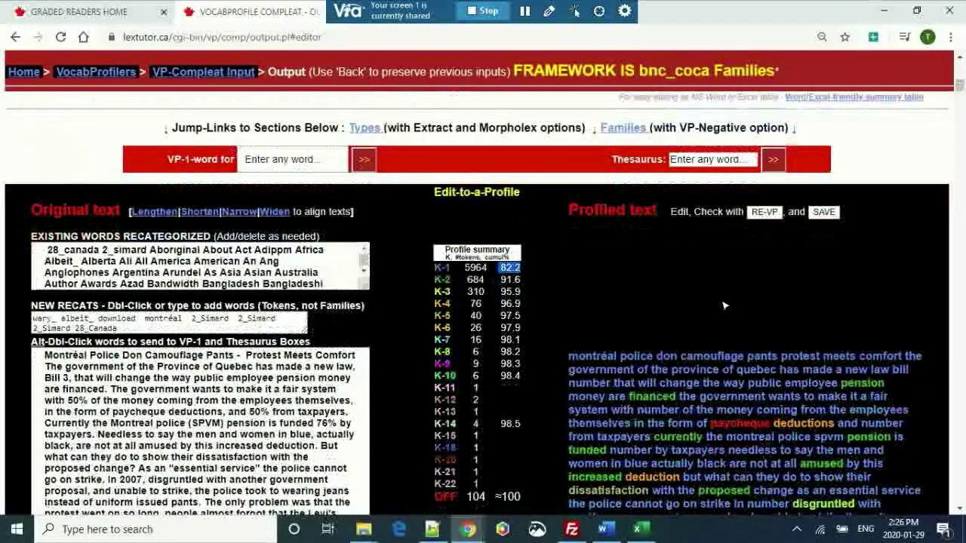
scroll(723, 305, up, 1)
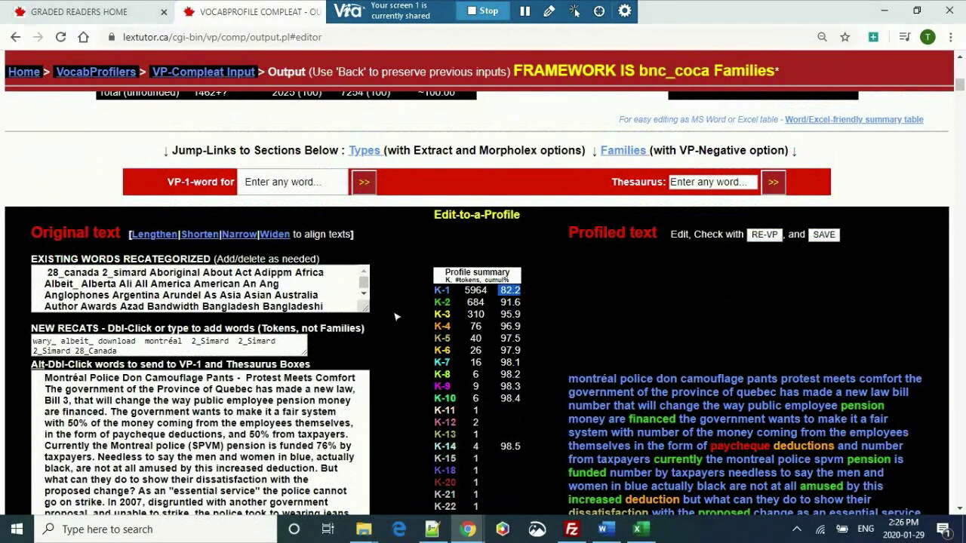
Step: Check the frequency level of the word "money" in the VP-1-word lookup
click(297, 186)
text(moiney)
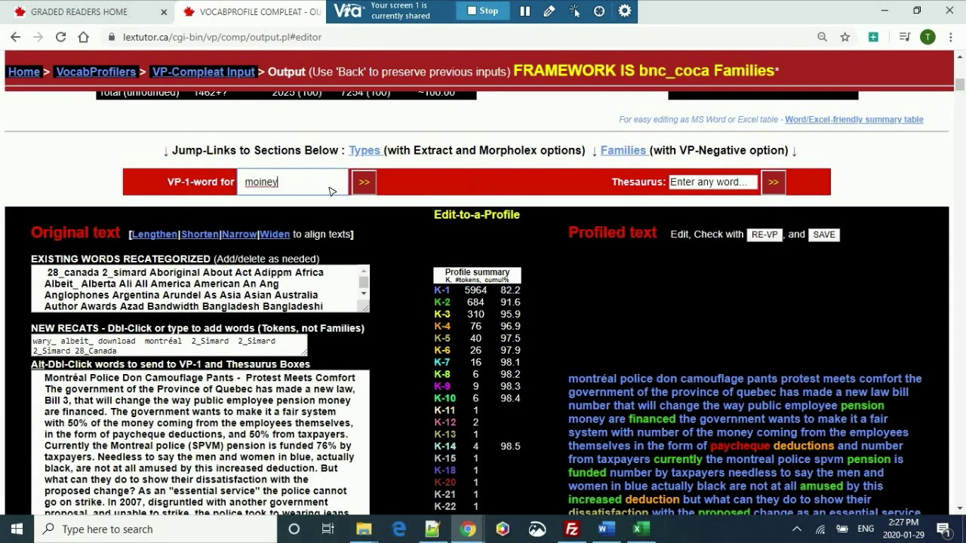
key(Left)
key(Left)
key(Left)
key(BackSpace)
click(363, 183)
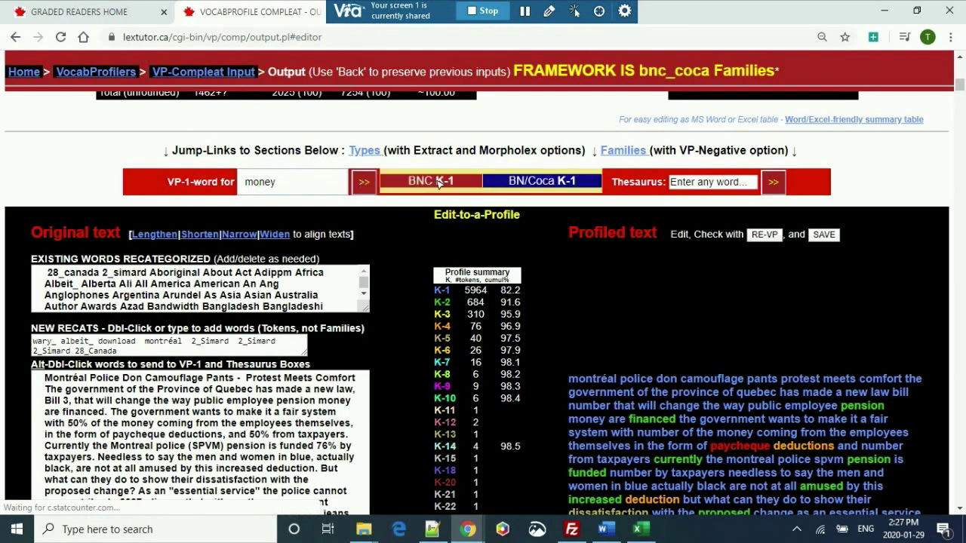
click(580, 181)
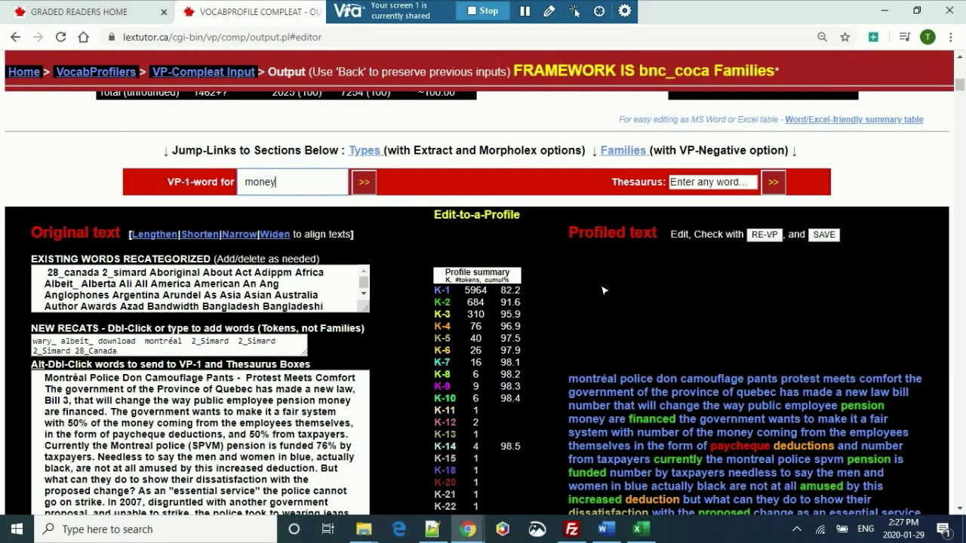
key(Return)
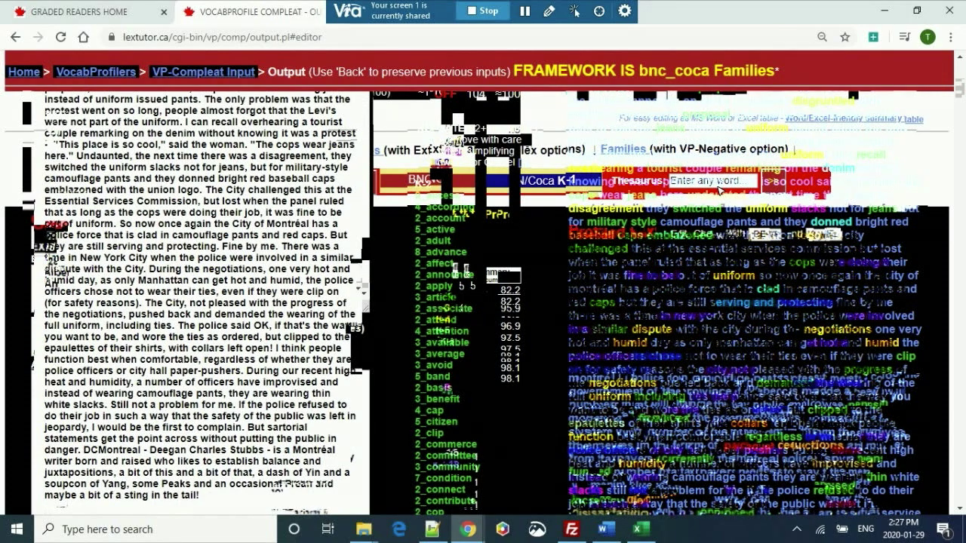
Step: Look up synonyms for "funds" in the thesaurus and close the results window
scroll(720, 192, up, 1)
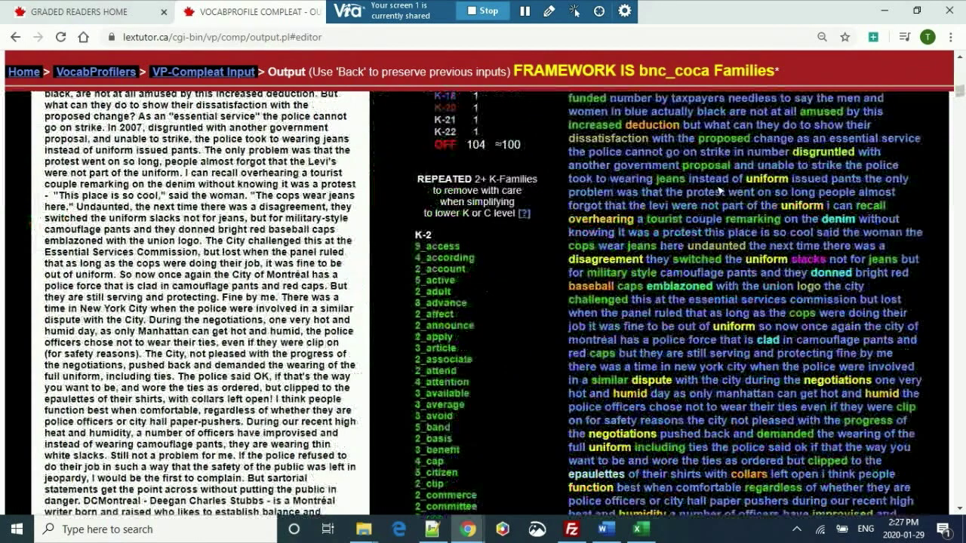
scroll(719, 192, down, 1)
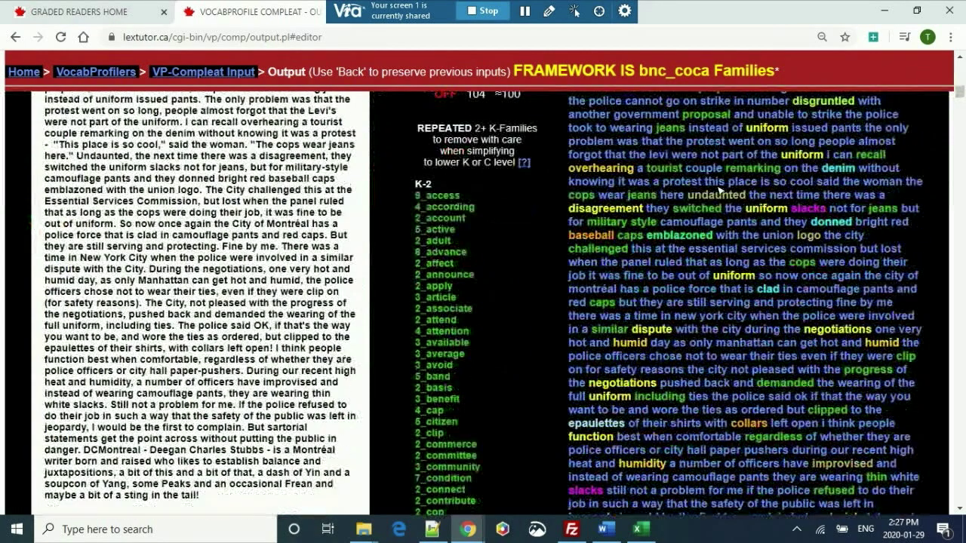
scroll(709, 227, up, 10)
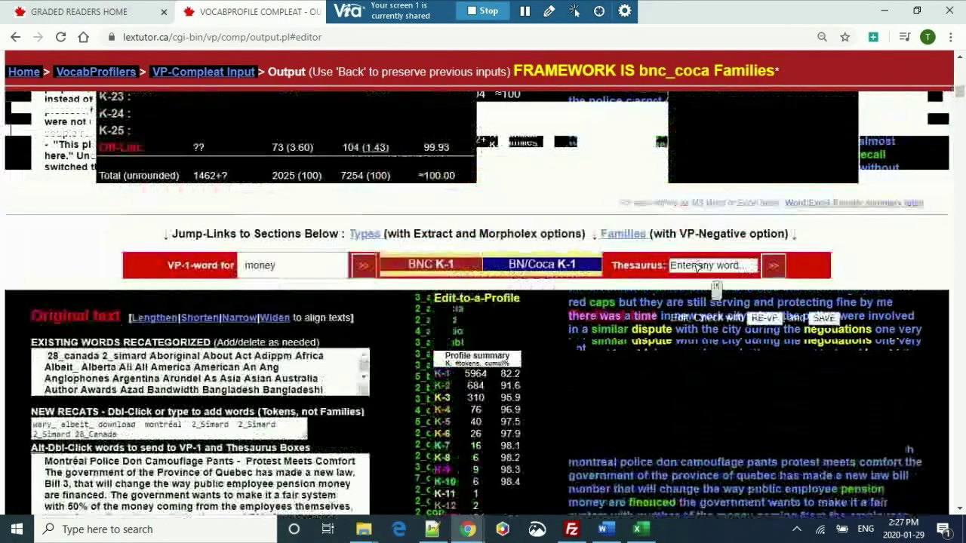
click(698, 268)
text(funds)
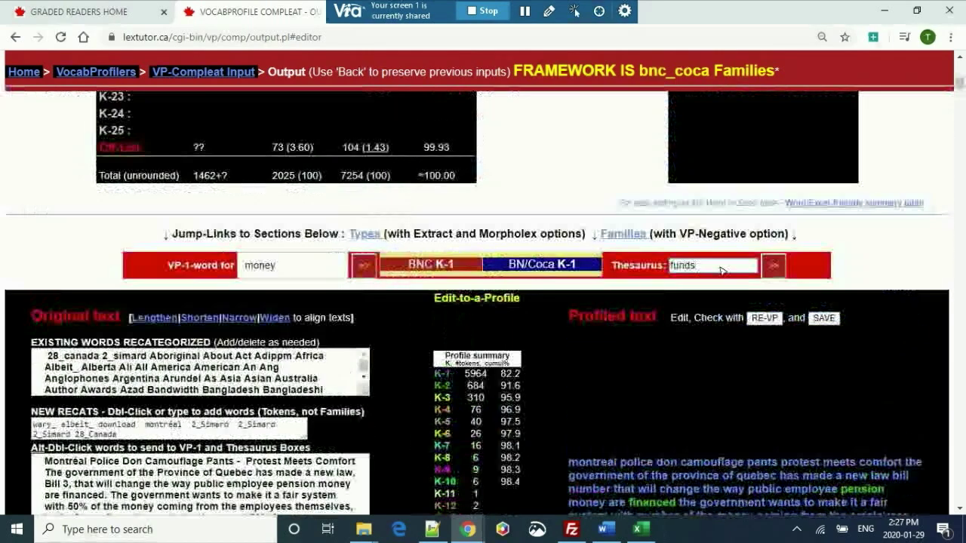
click(773, 267)
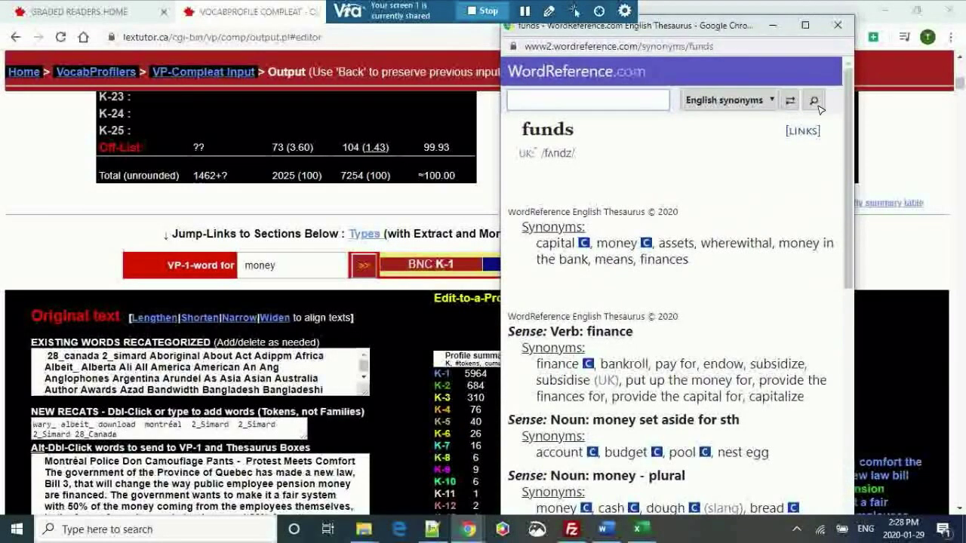
click(838, 25)
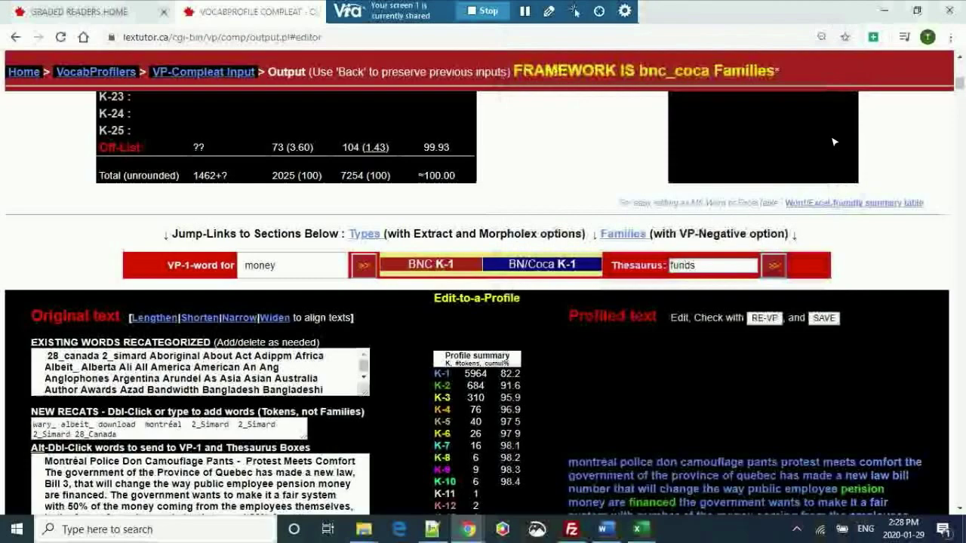
Step: Return to the Compleat Lexical Tutor home page and open Range for User Texts
key(Return)
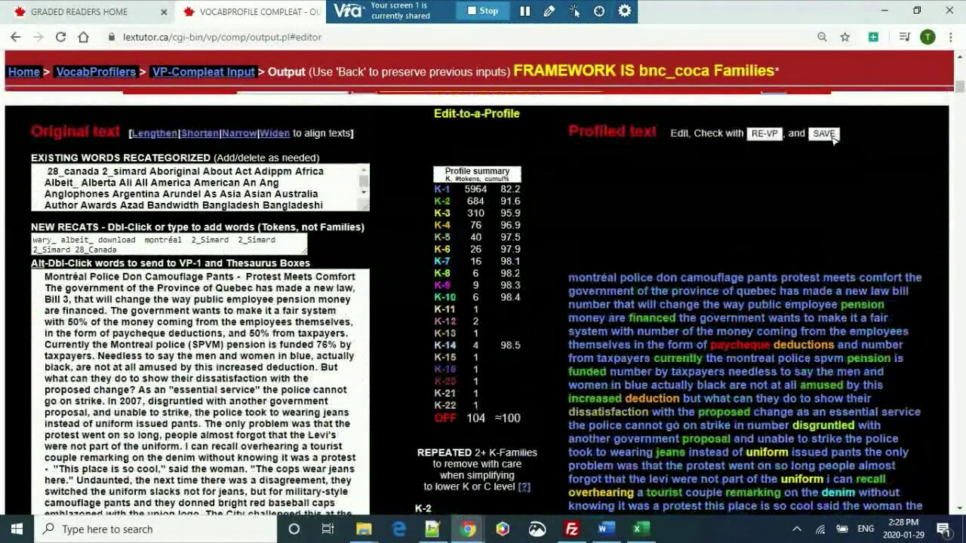
scroll(835, 141, up, 5)
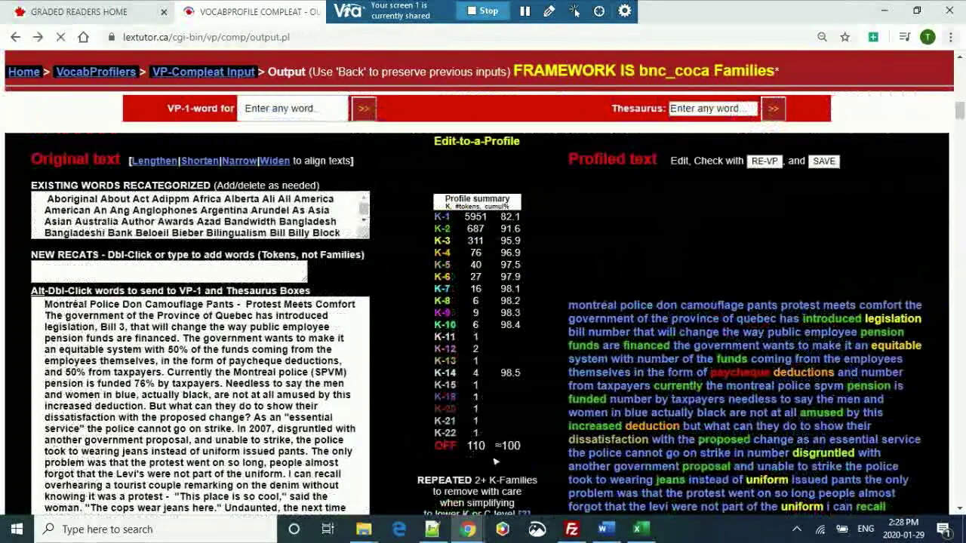
click(24, 73)
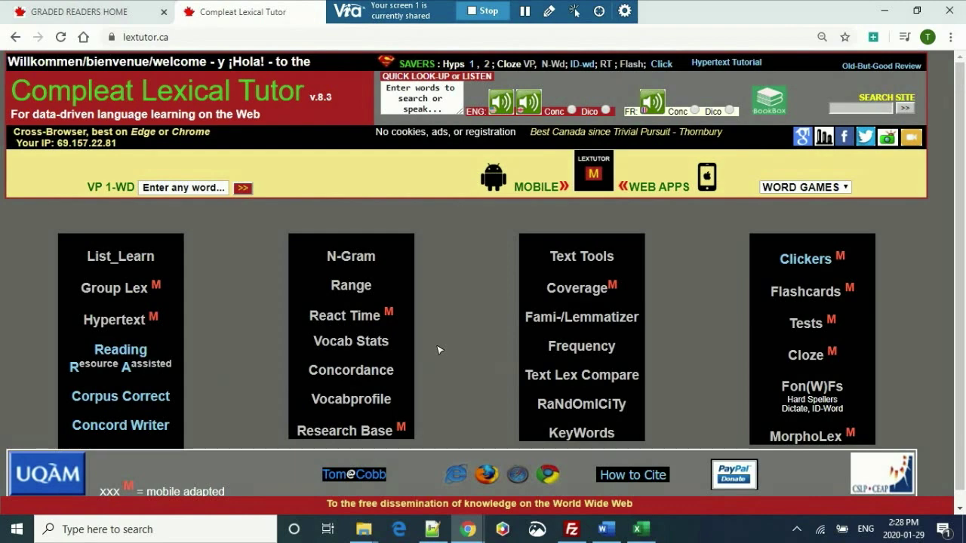
click(341, 288)
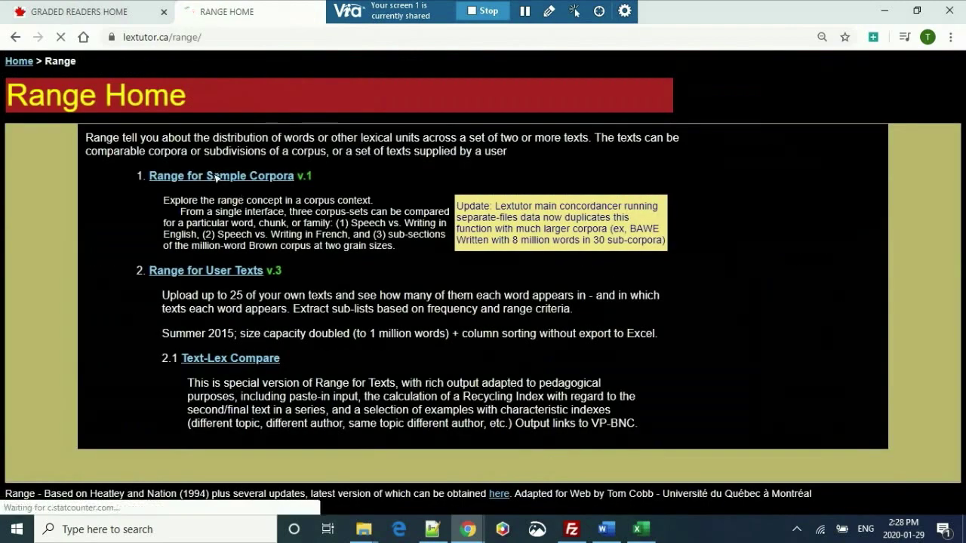
click(217, 177)
key(alt+Left)
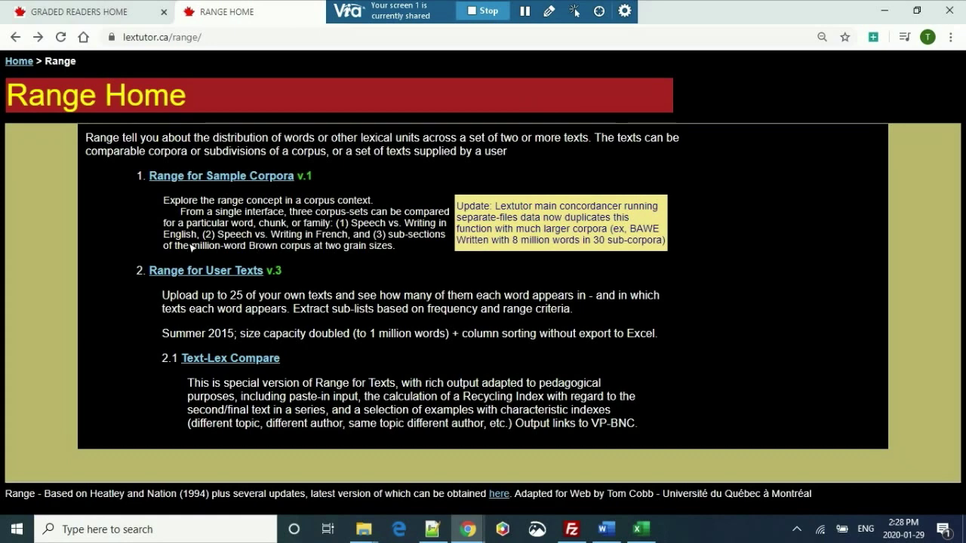
click(211, 270)
Step: Set the number of files for the Range comparison to 14
click(182, 247)
key(Down)
key(Down)
key(Down)
key(Down)
key(Down)
key(Down)
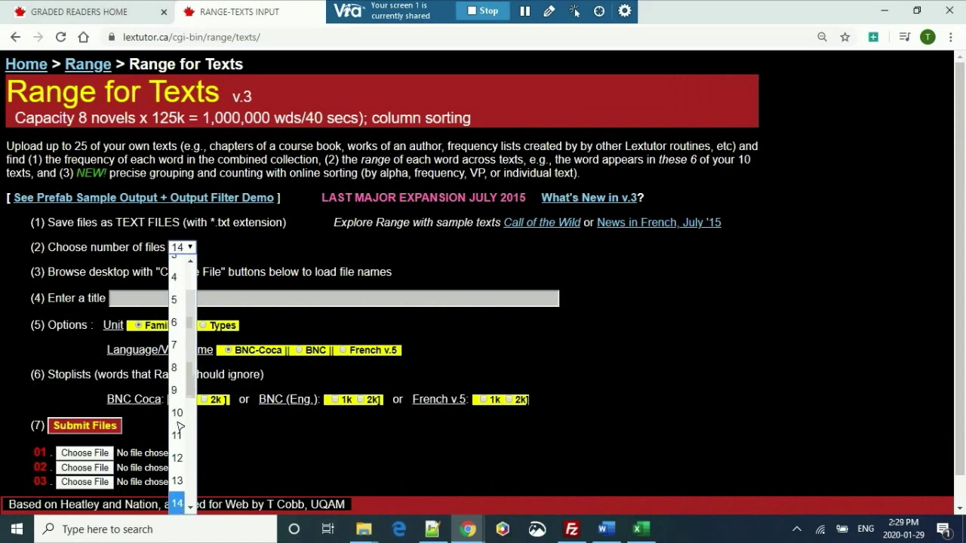
key(Return)
scroll(178, 427, down, 2)
scroll(179, 427, down, 1)
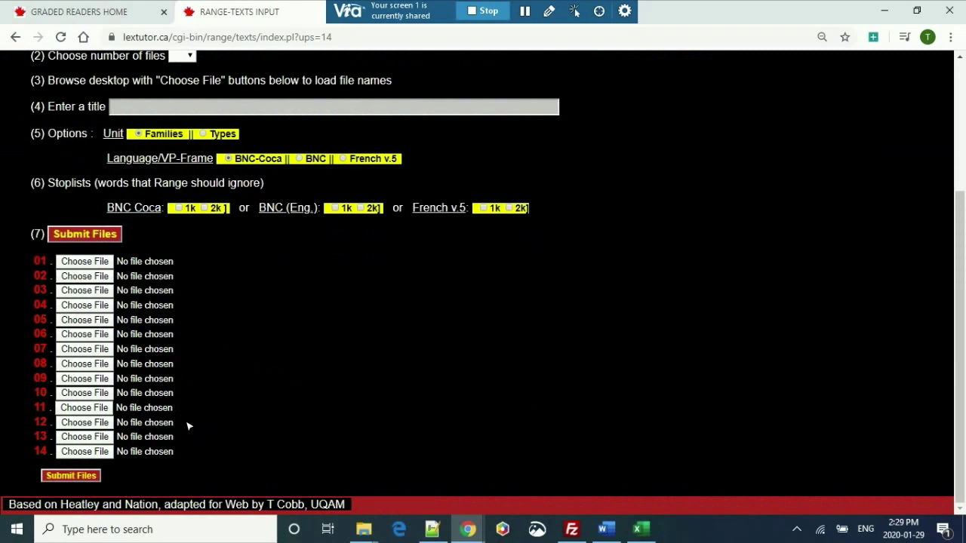
Step: Load Camouflage pants.txt as file 01 and Certification Prep.txt as file 02 from the ANG CORPUS AS TEXT folder
click(81, 262)
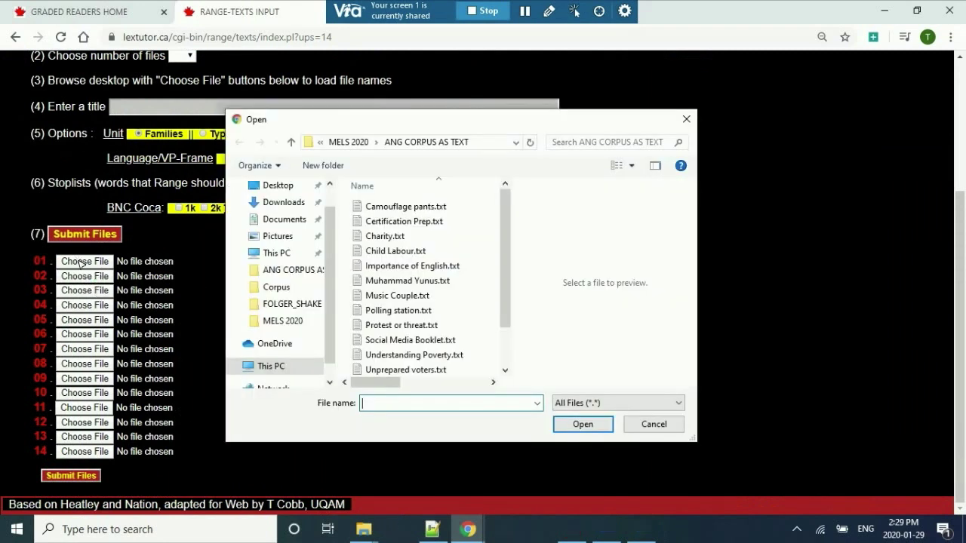
click(412, 205)
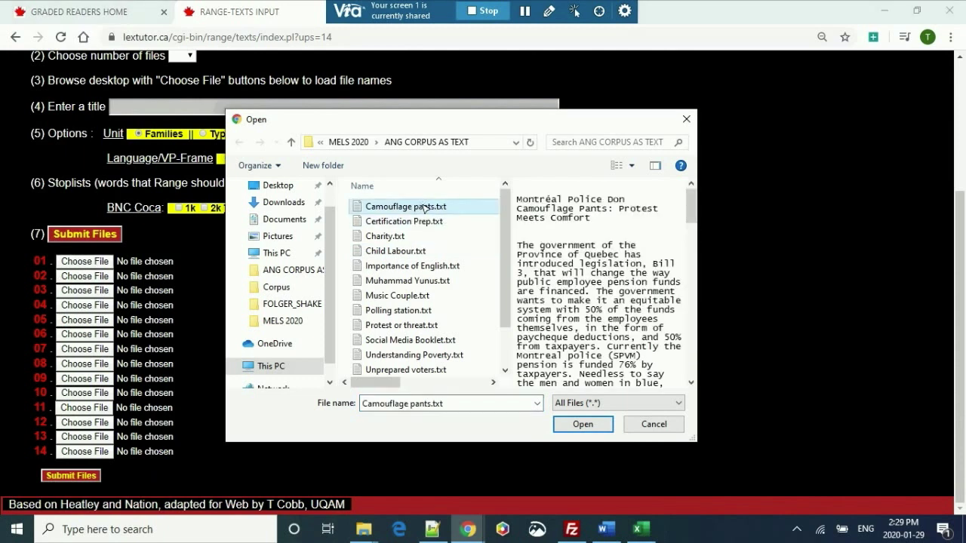
key(Return)
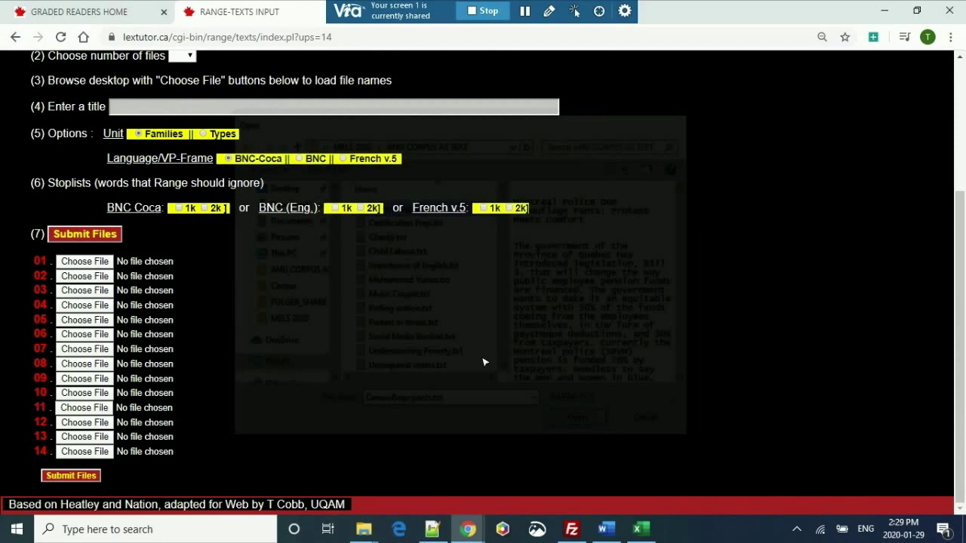
click(91, 277)
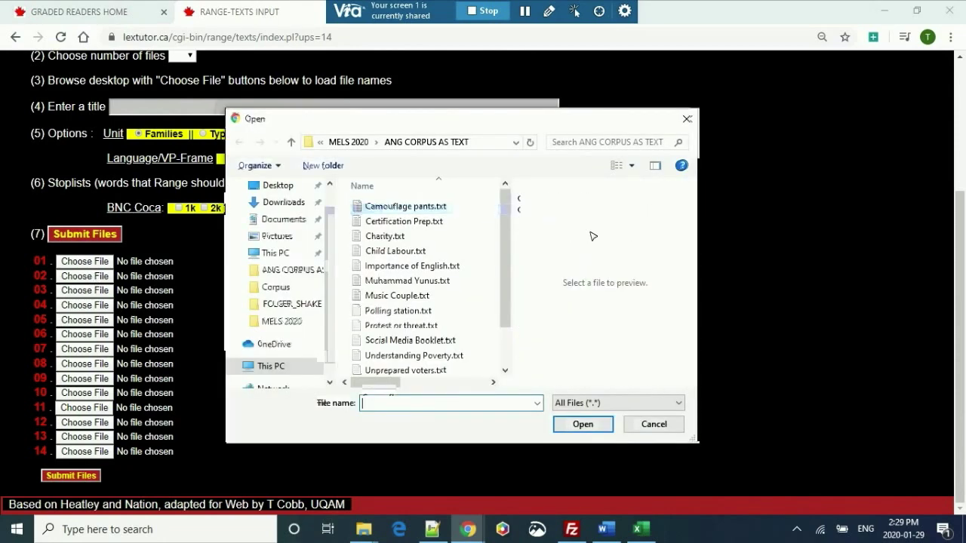
click(422, 222)
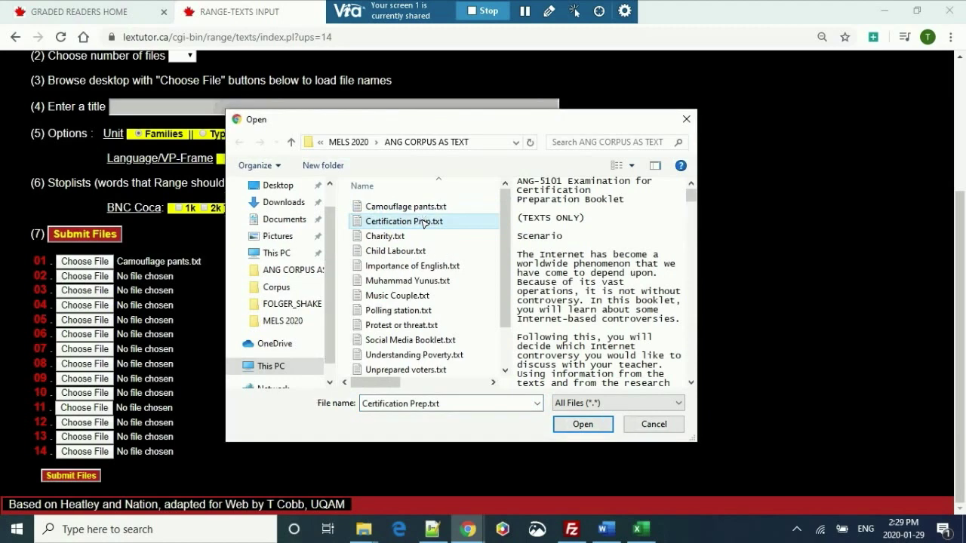
double_click(423, 222)
Step: Load Charity.txt as file 03 and Child Labour.txt as file 04
click(89, 291)
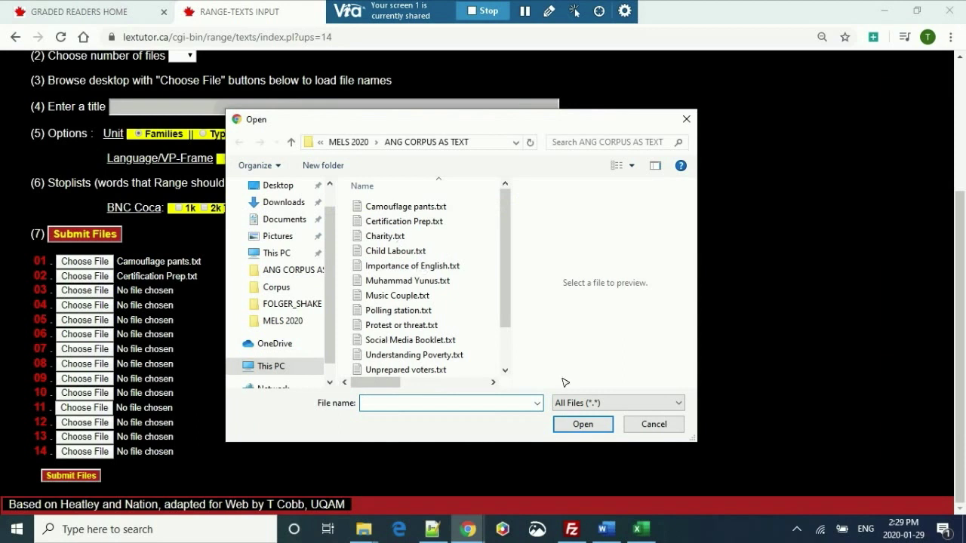
click(385, 236)
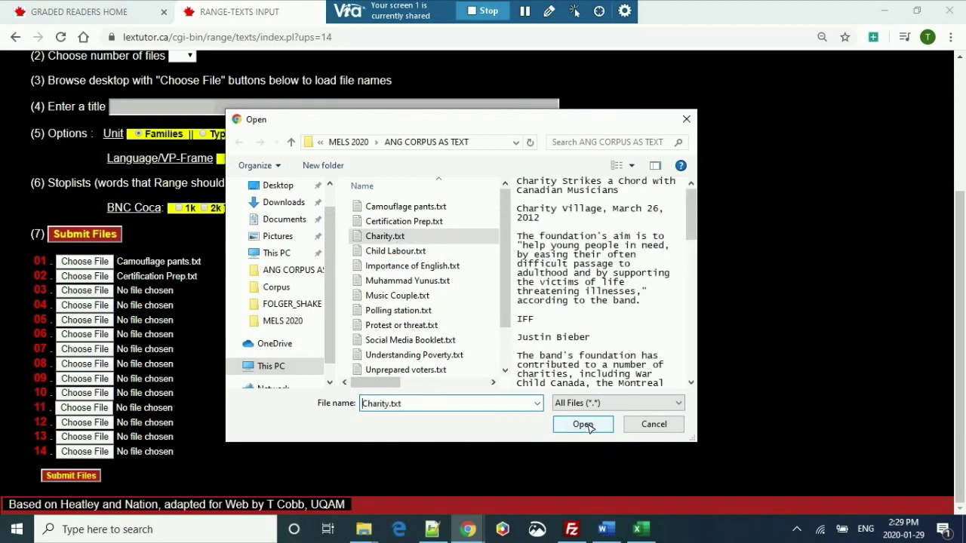
click(583, 424)
click(83, 305)
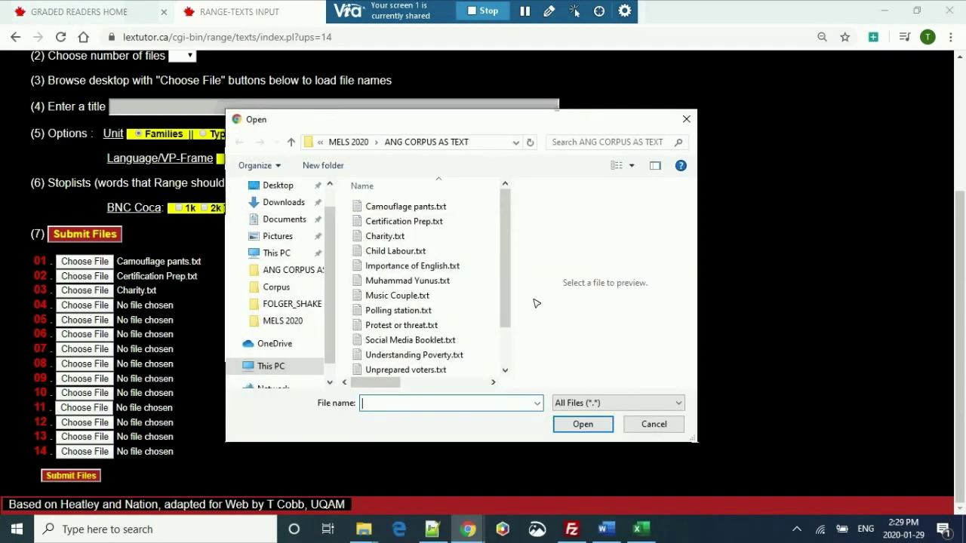
click(398, 252)
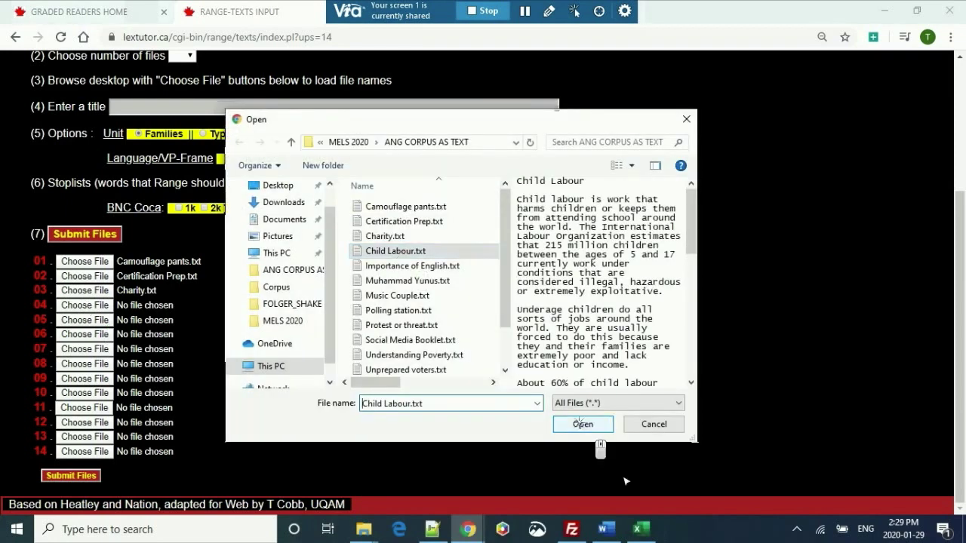
click(581, 425)
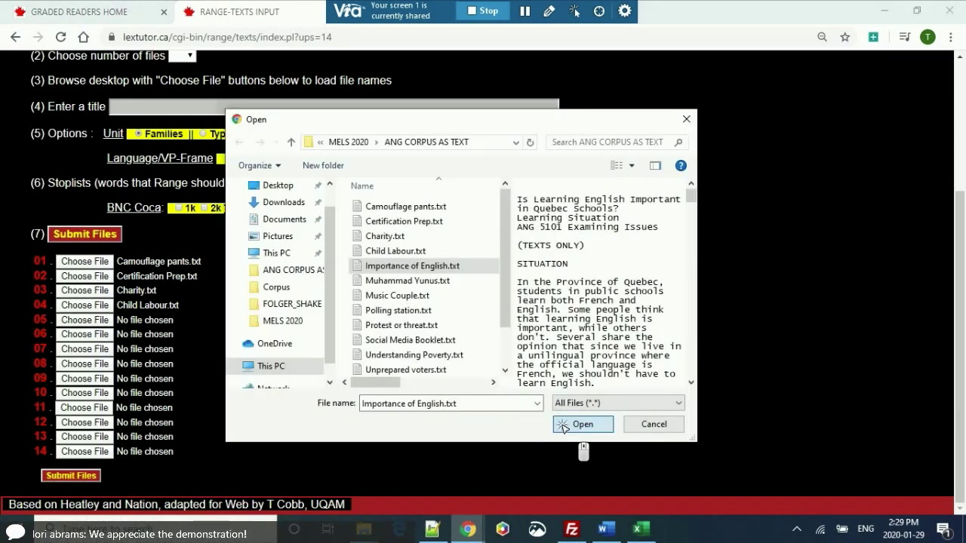
Step: Load Importance of English.txt as file 05 and Muhammad Yunus.txt as file 06
click(561, 427)
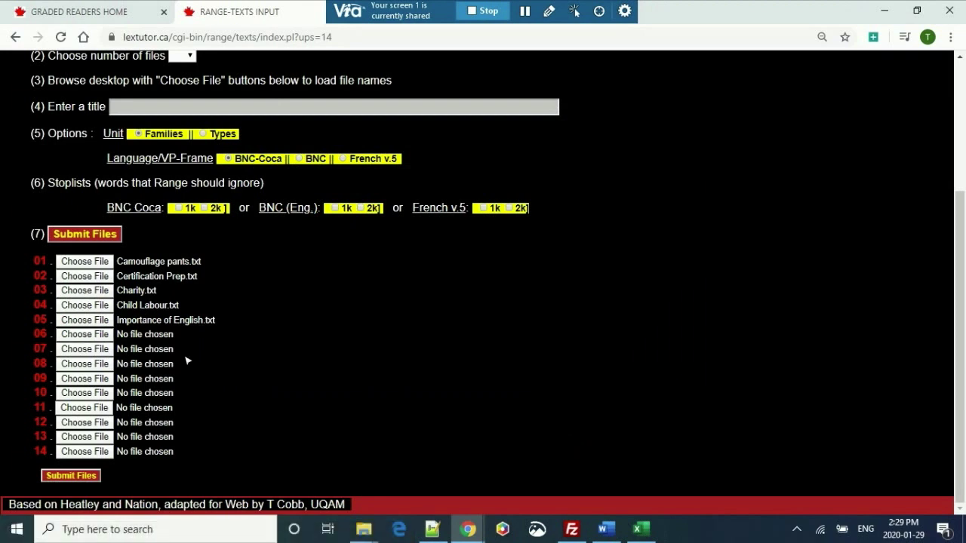
click(83, 334)
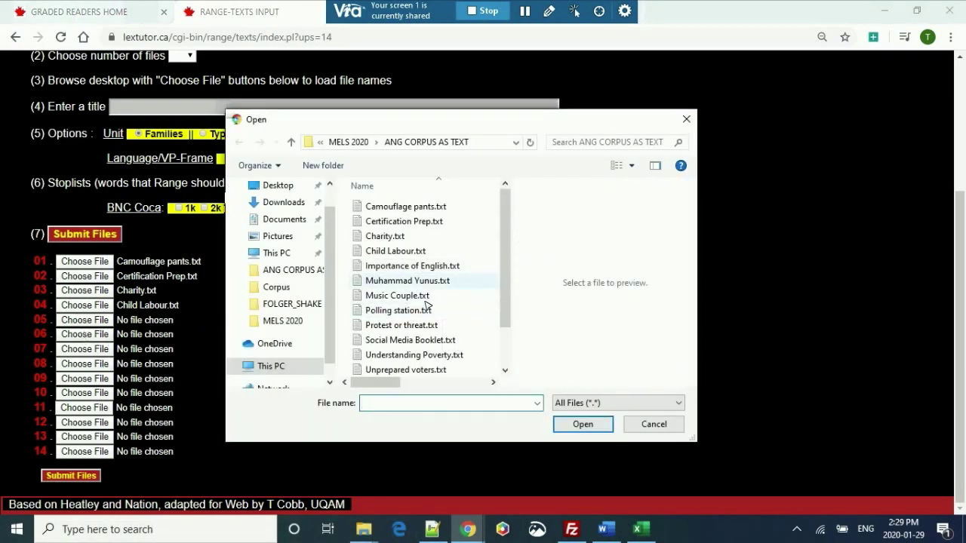
click(408, 281)
key(Up)
key(Down)
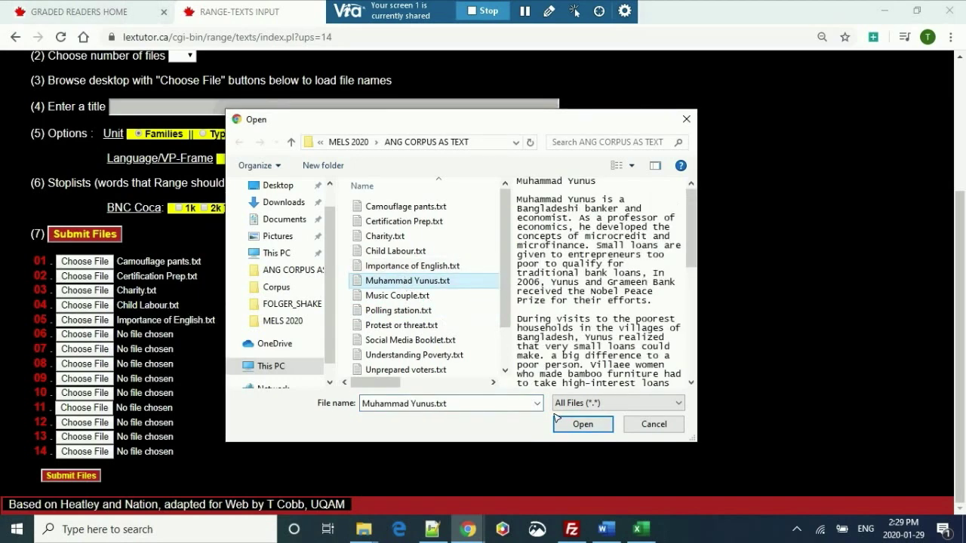
click(571, 424)
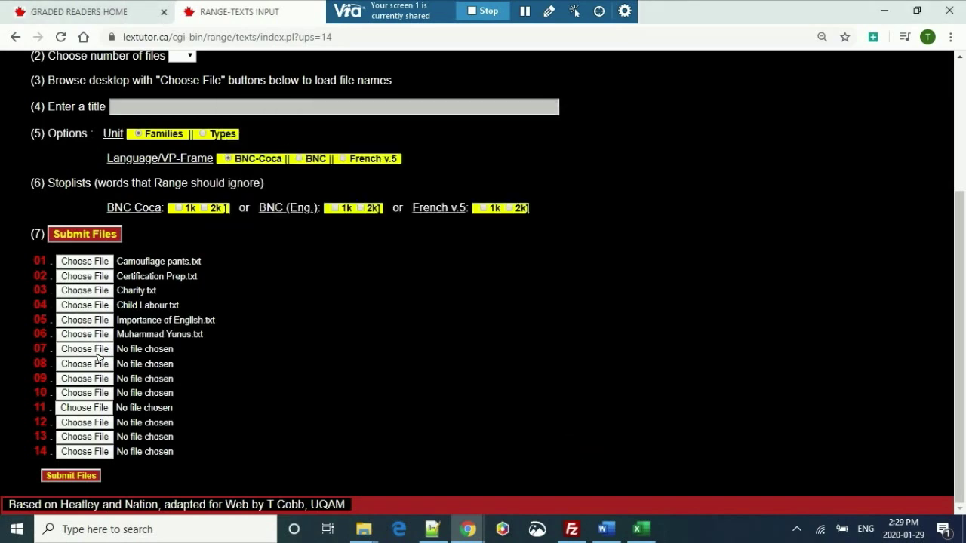
Step: Load Music Couple.txt as file 07 and Polling station.txt as file 08
click(91, 350)
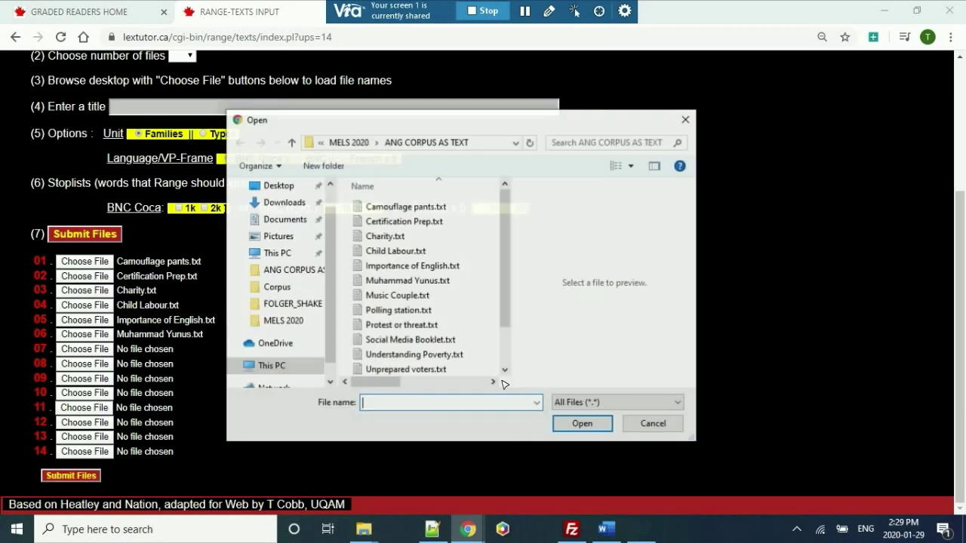
click(419, 296)
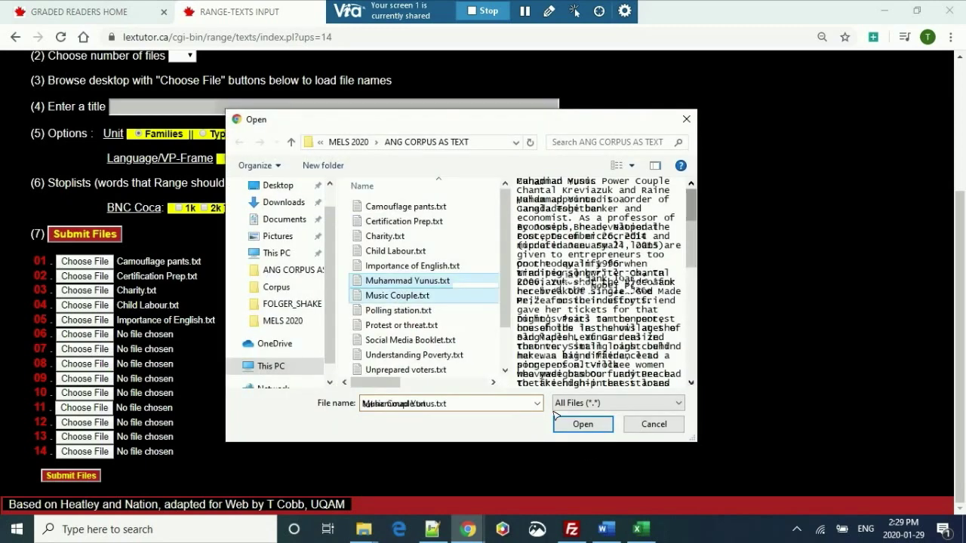
click(570, 423)
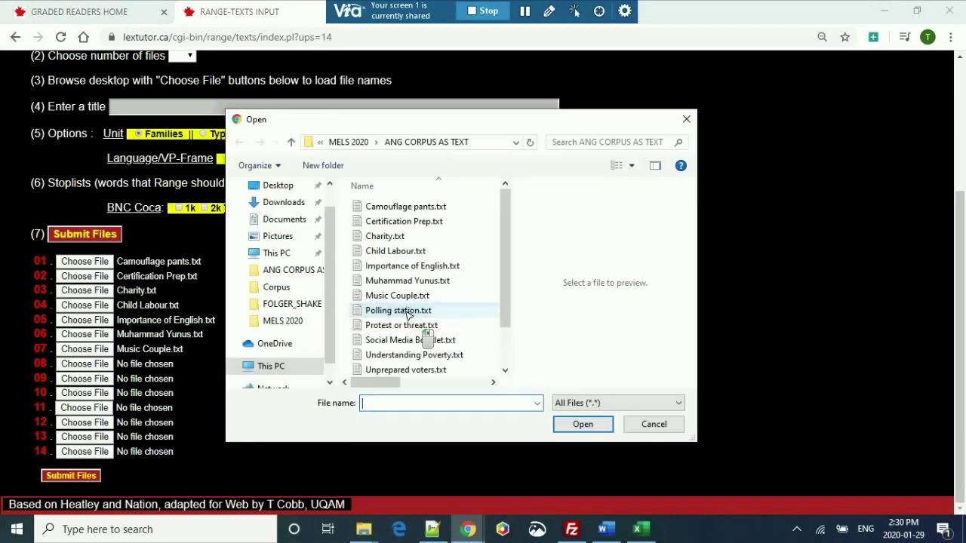
click(407, 313)
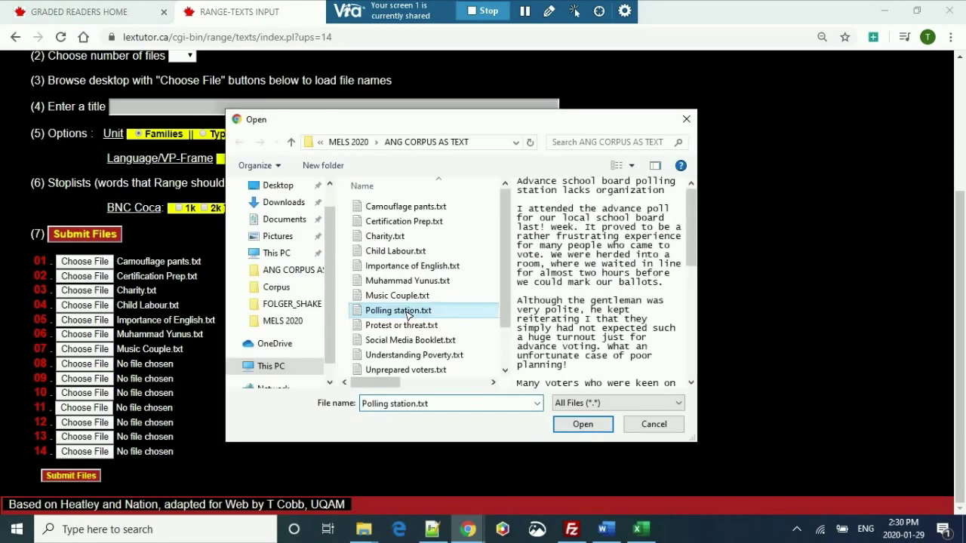
click(582, 425)
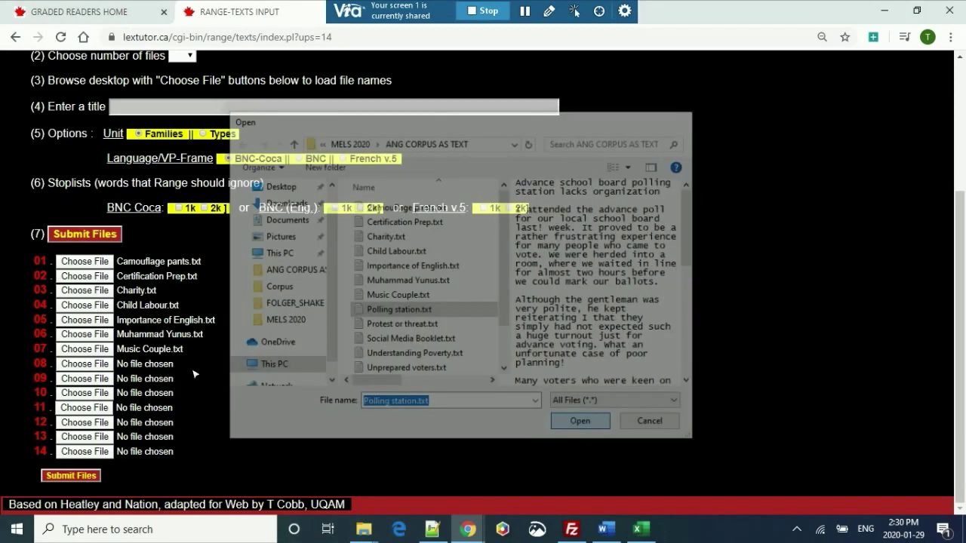
Step: Load Protest or threat.txt as file 09 and Social Media Booklet.txt as file 10
click(85, 380)
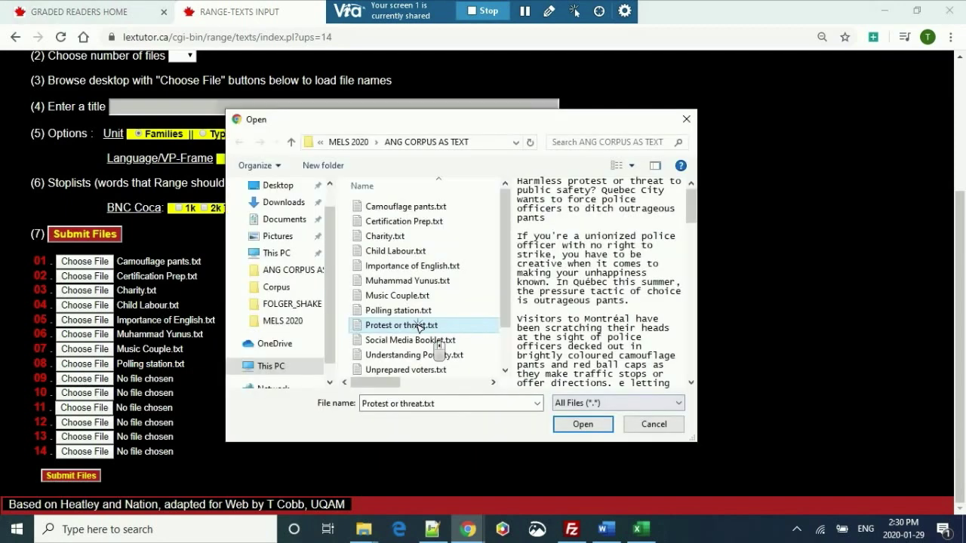
double_click(419, 329)
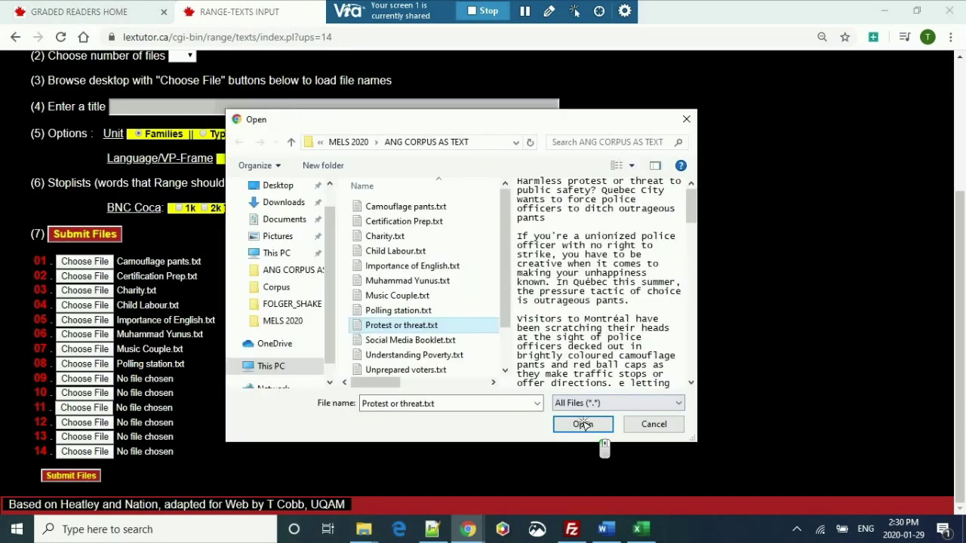
click(583, 424)
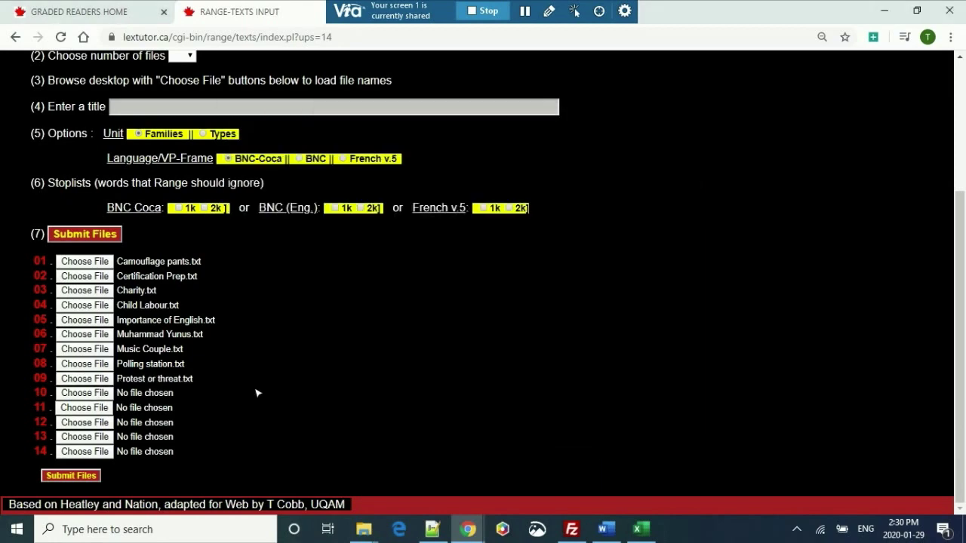
click(83, 393)
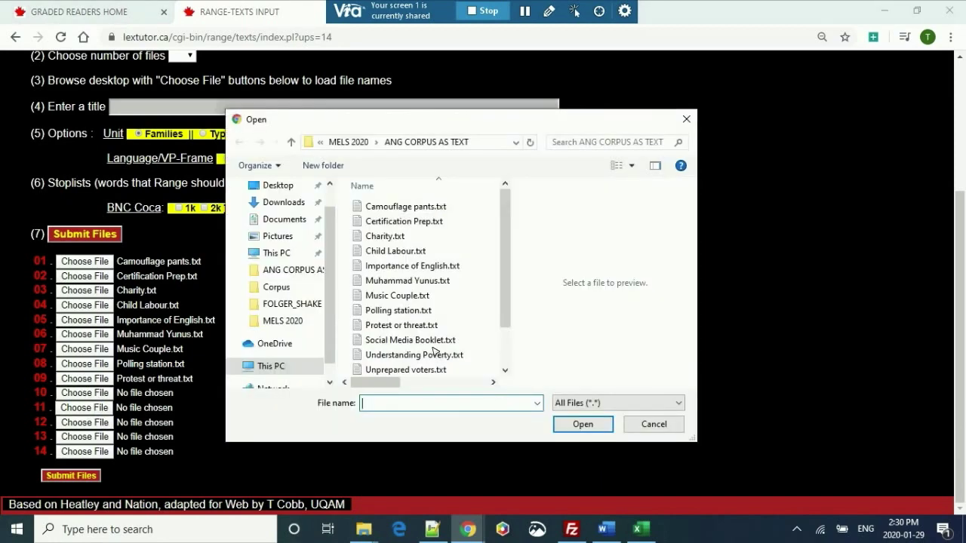
click(433, 341)
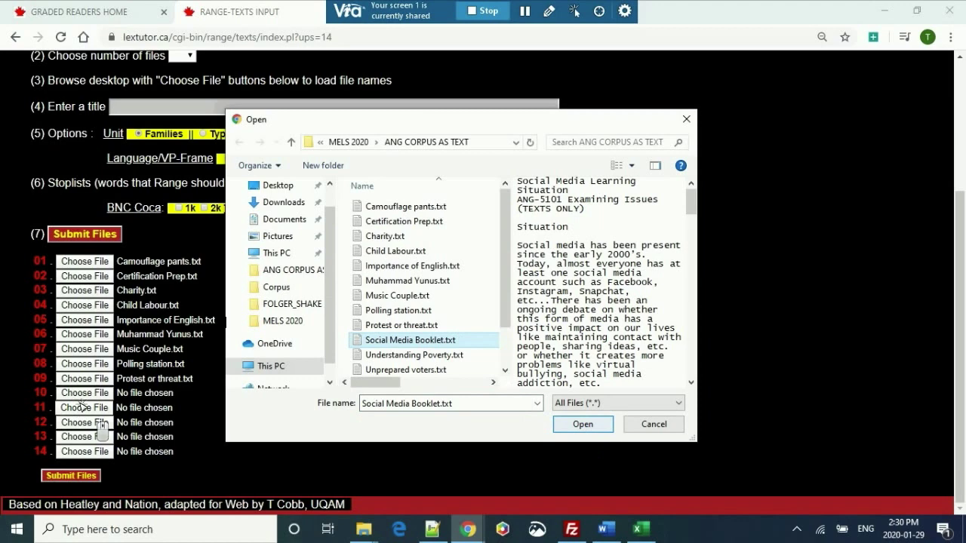
key(Return)
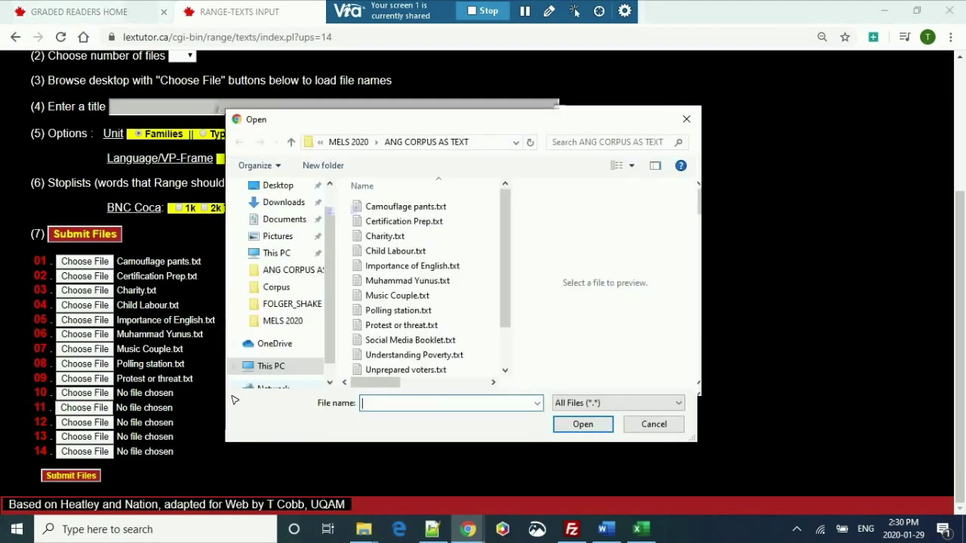
Step: Load Understanding Poverty.txt as file 11 and Unprepared voters.txt as file 12
click(422, 356)
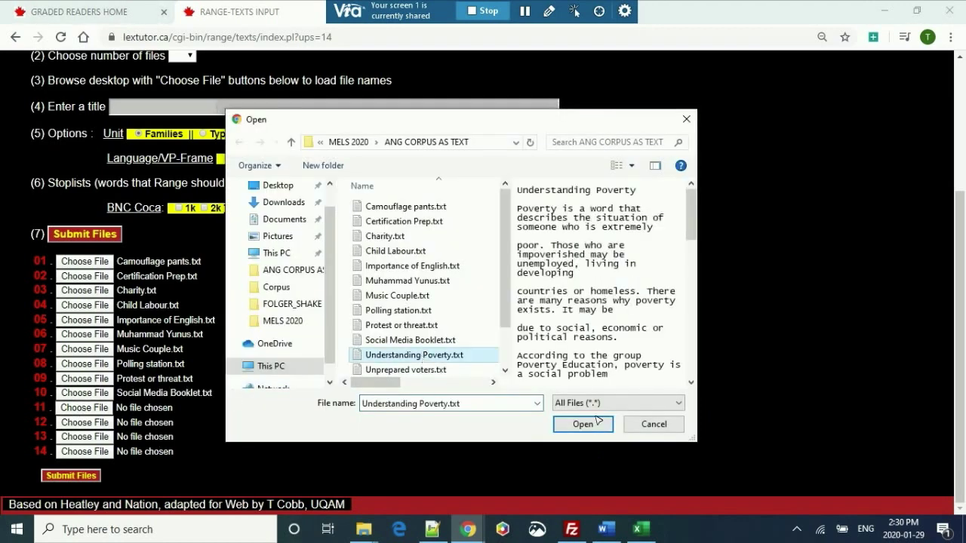
click(91, 426)
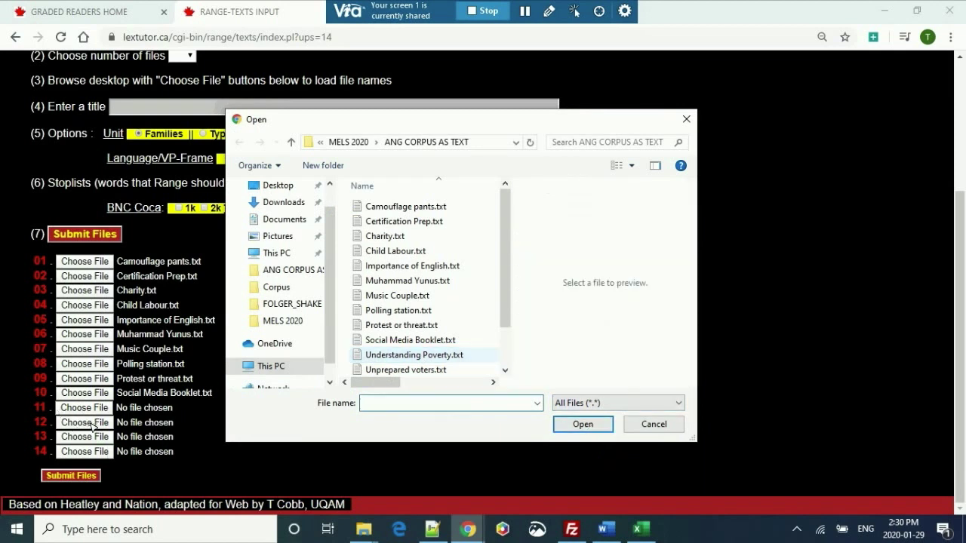
scroll(422, 362, down, 1)
click(419, 369)
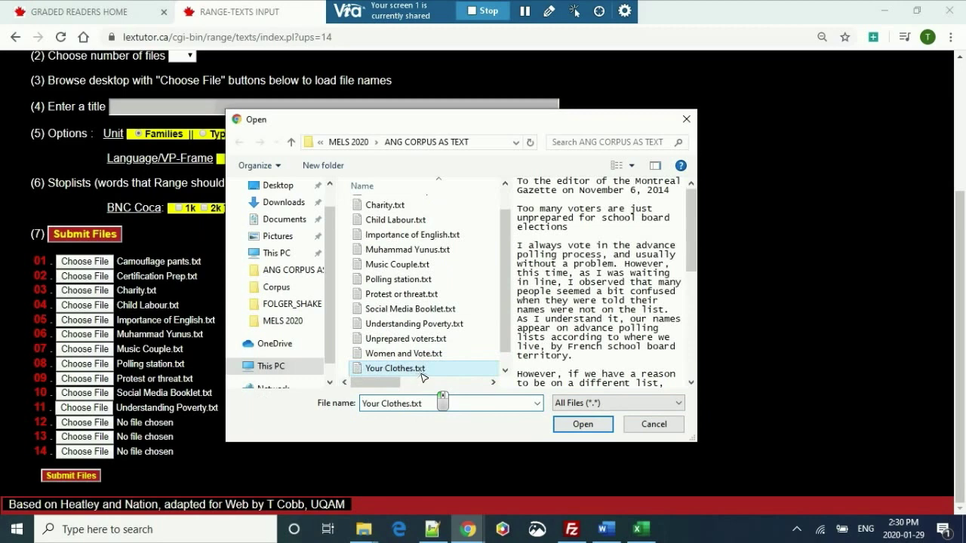
click(440, 341)
click(578, 425)
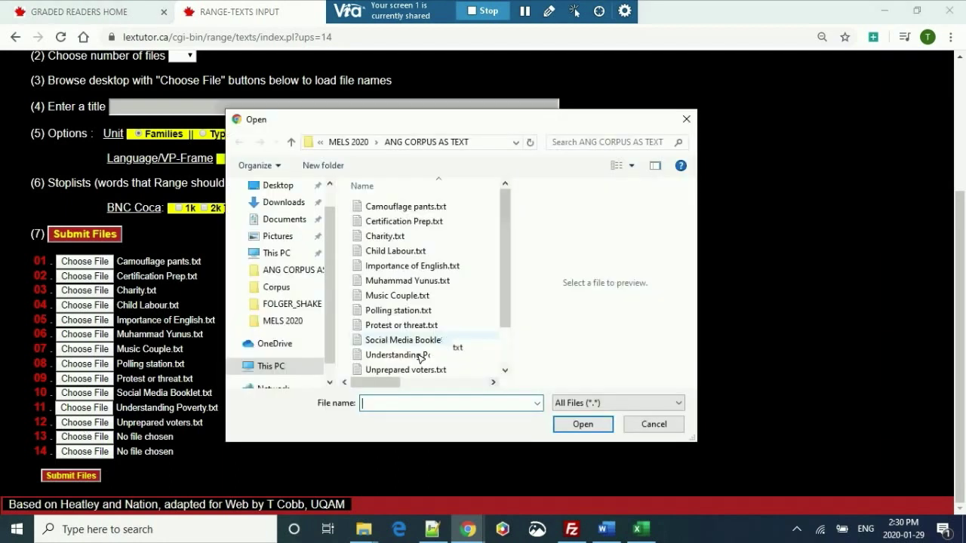
Step: Load Women and Vote.txt as file 13 and Your Clothes.txt as file 14
click(427, 341)
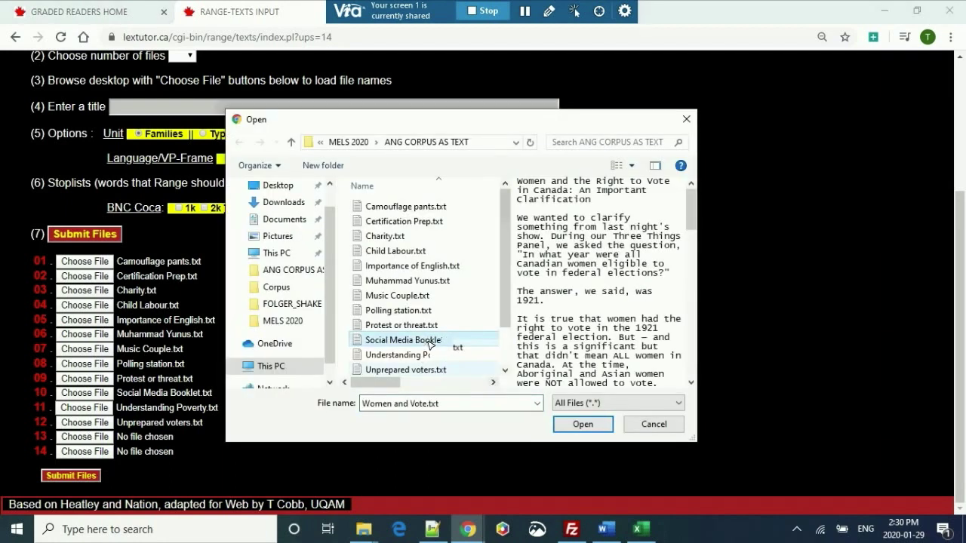
click(562, 426)
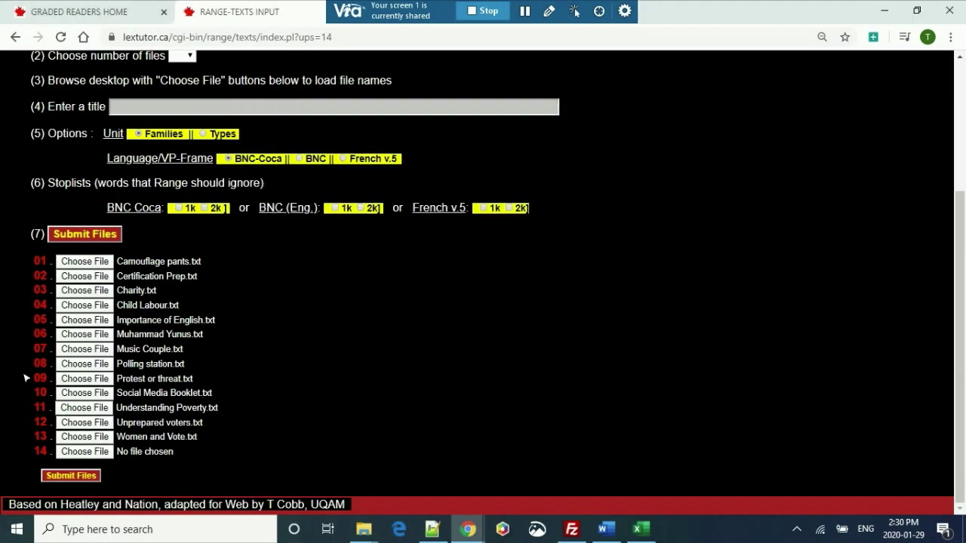
click(86, 451)
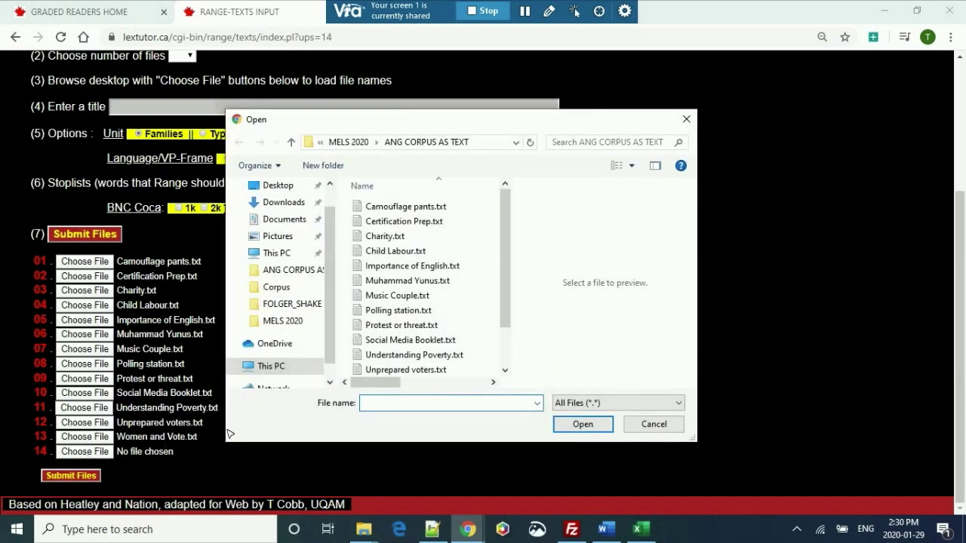
scroll(414, 357, down, 1)
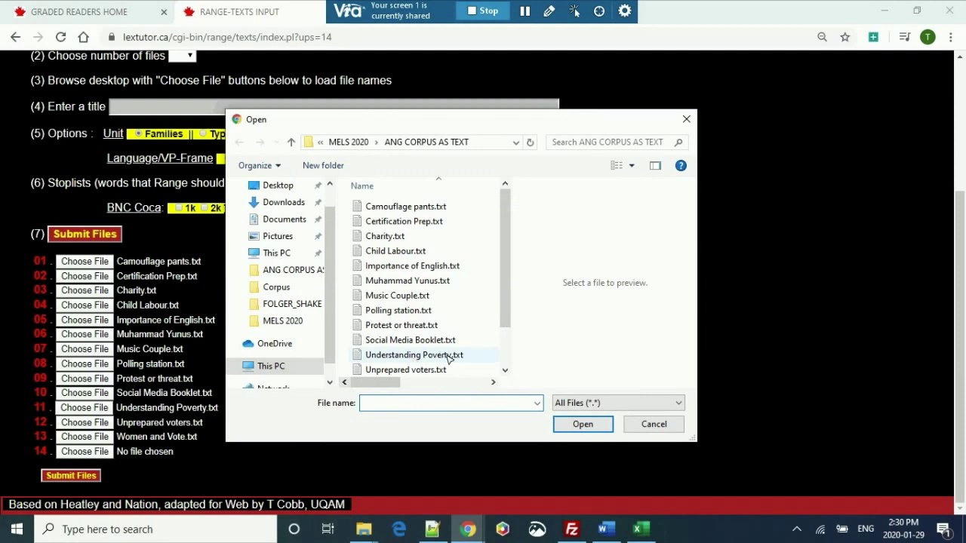
key(Escape)
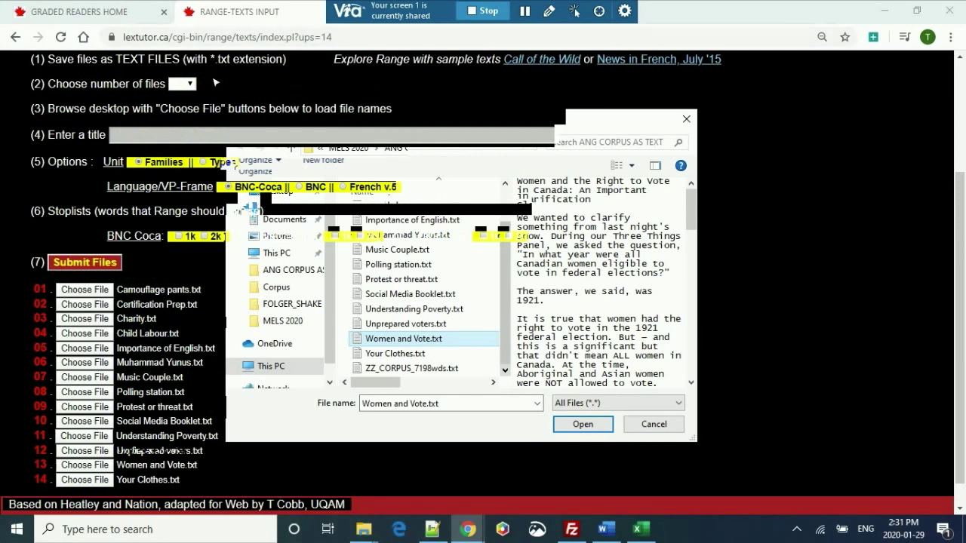
Step: Title the Range comparison MELS 2020 and submit the 14 files for analysis
click(179, 139)
text(MELS 2020)
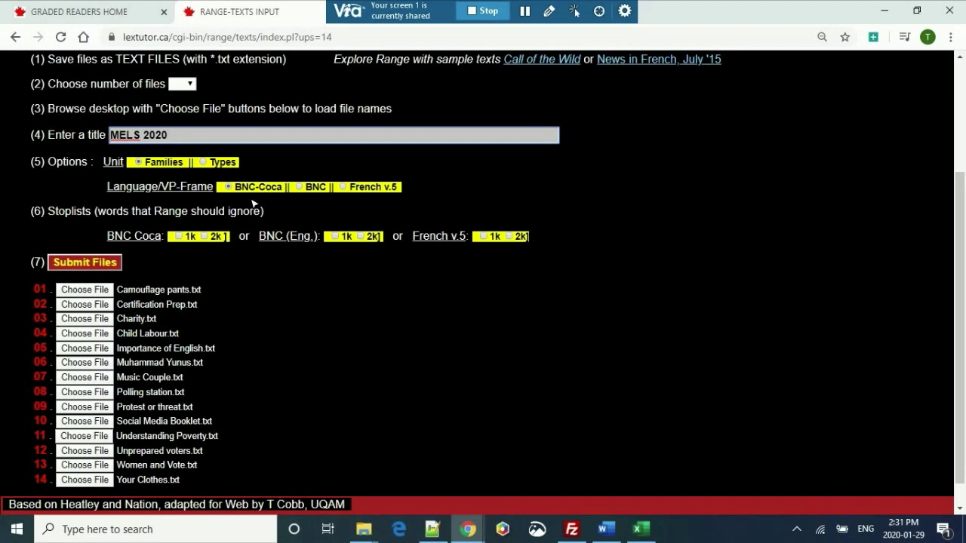
scroll(277, 242, down, 1)
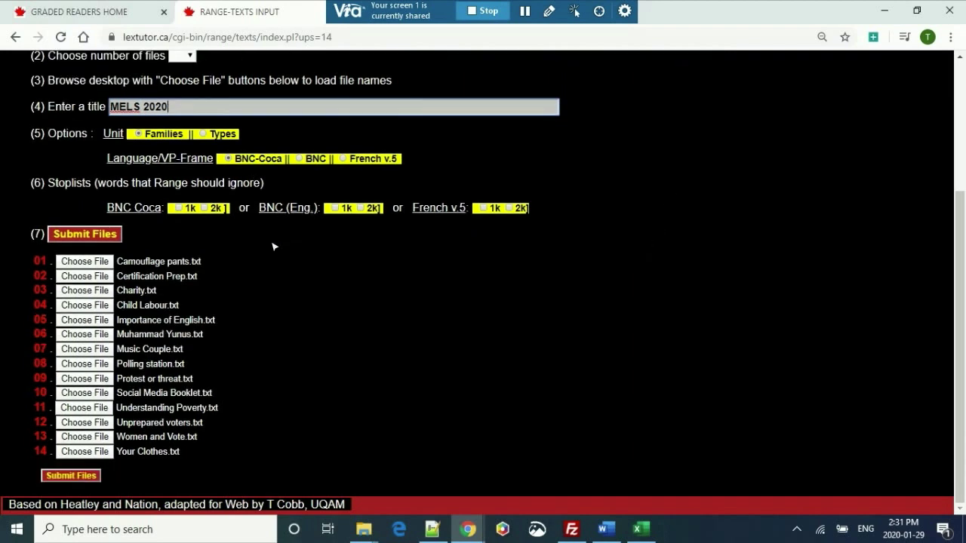
click(80, 235)
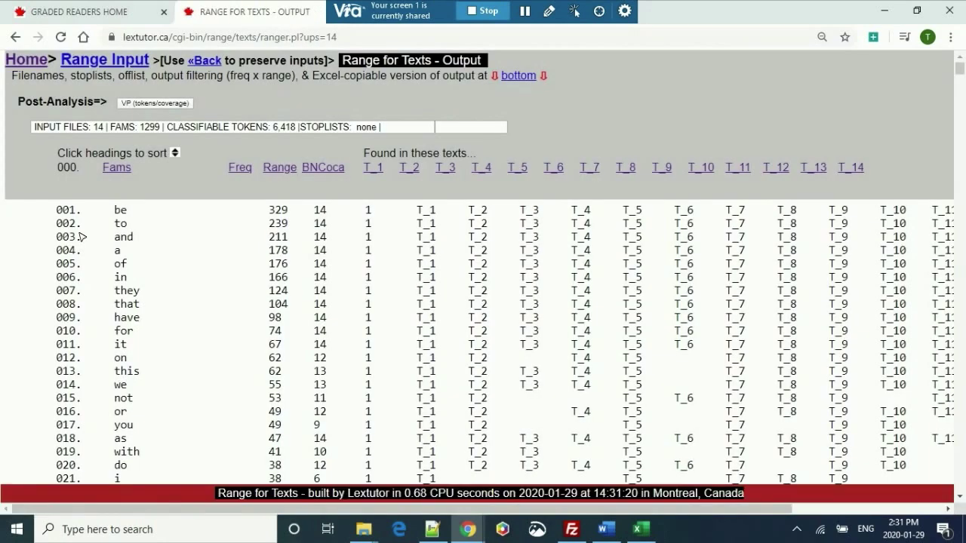
Step: Look over the Range output table and reduce the page zoom to 80% to fit more text columns
scroll(81, 237, down, 2)
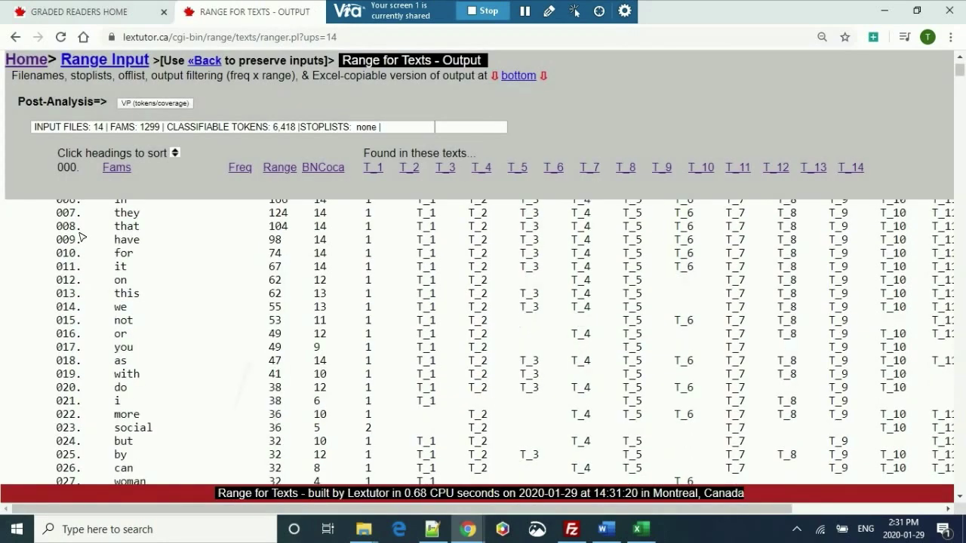
scroll(81, 237, up, 2)
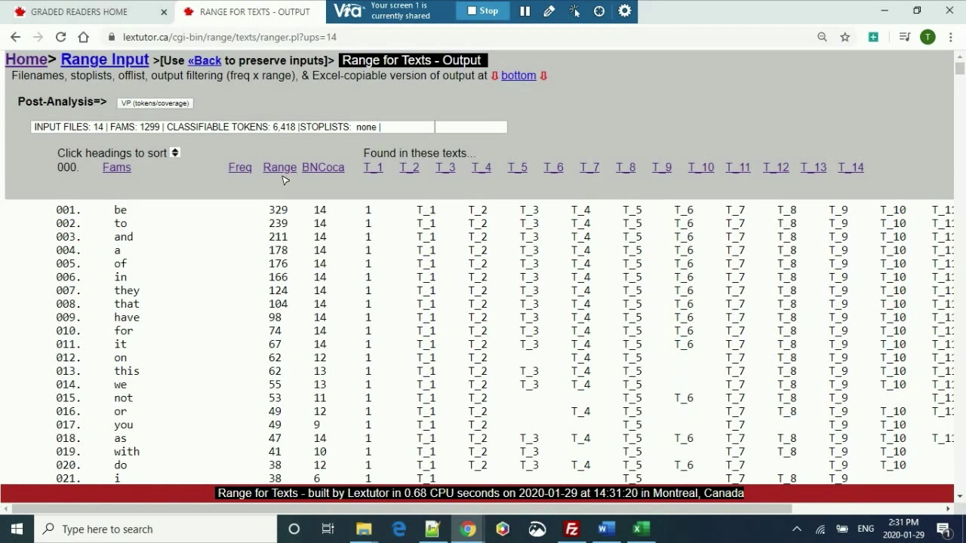
click(824, 37)
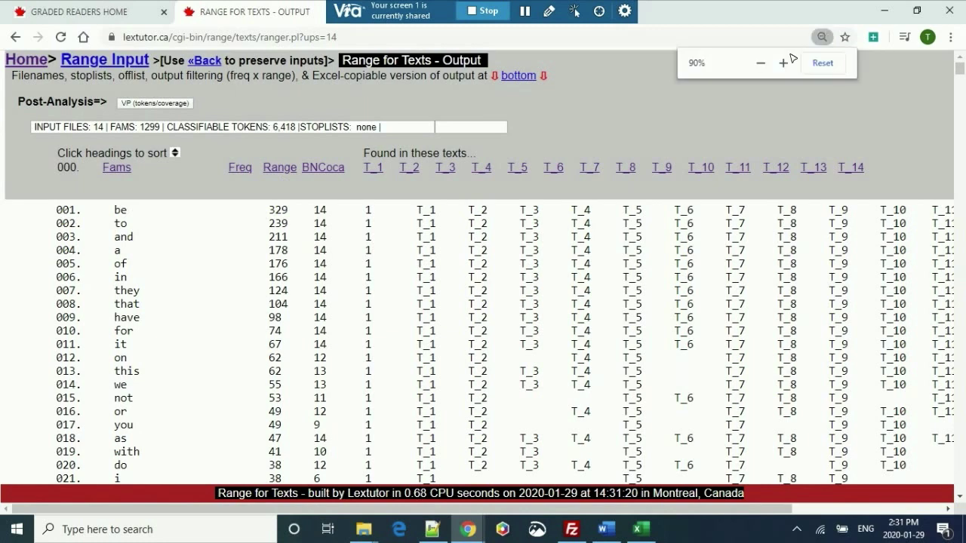
click(760, 64)
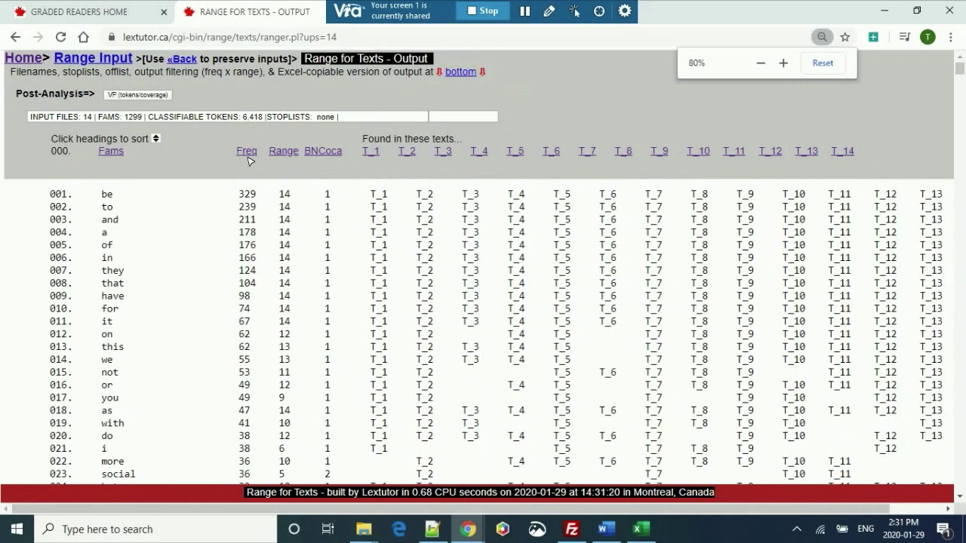
Step: Examine the frequency, range and BNC-Coca values of the first word families, "be" and "to", in the output table
double_click(250, 198)
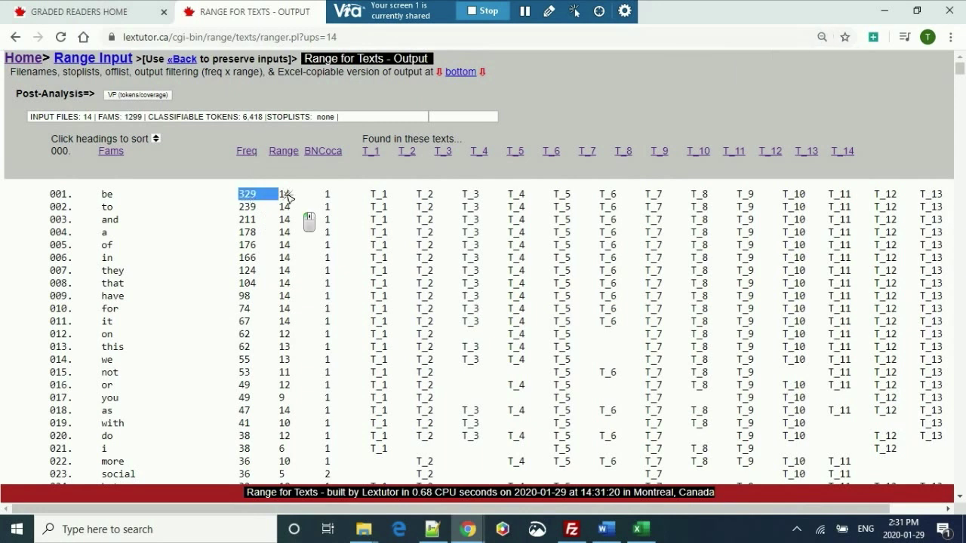
click(284, 195)
double_click(284, 194)
click(285, 199)
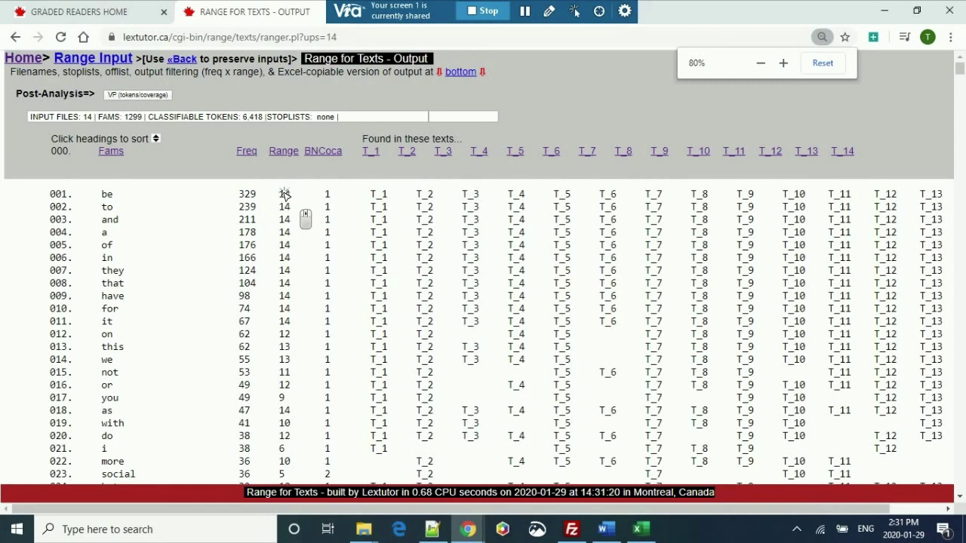
double_click(284, 194)
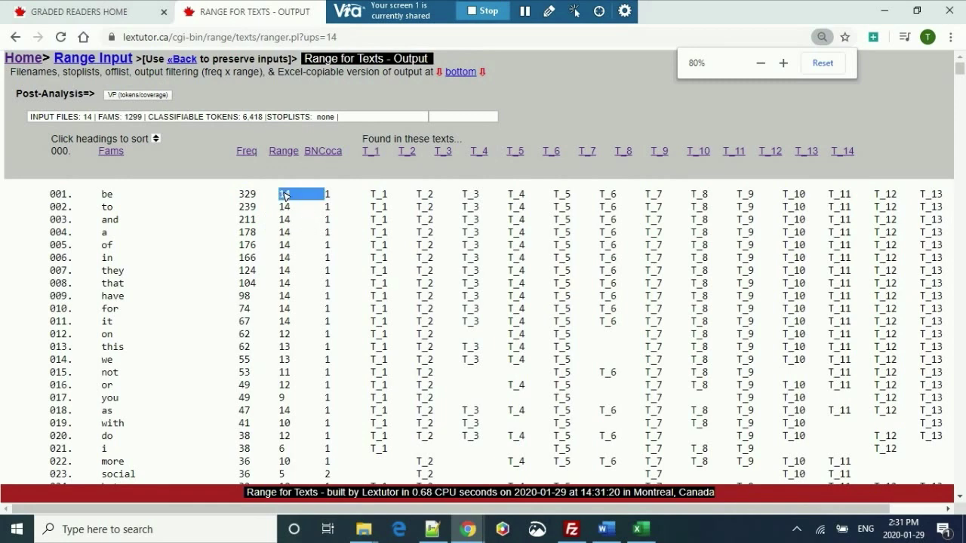
click(327, 279)
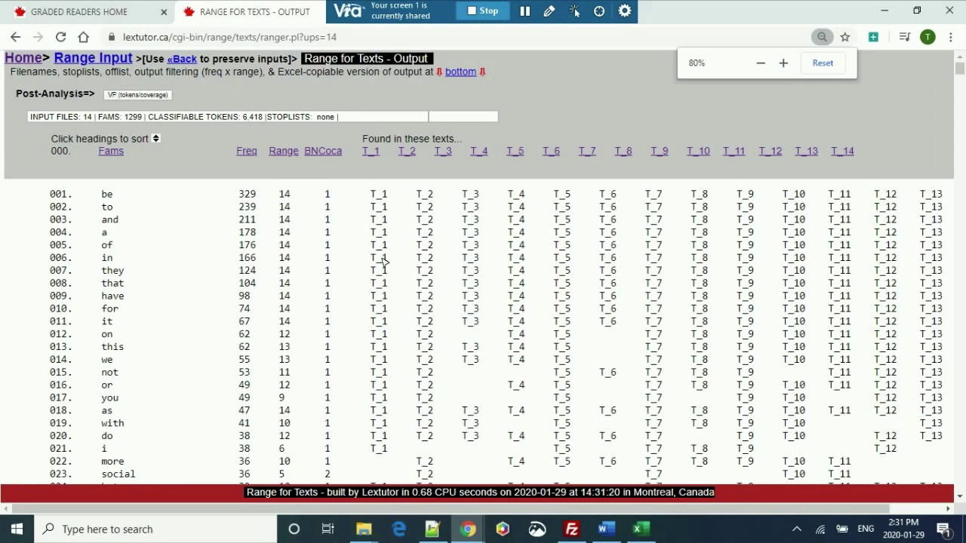
double_click(329, 196)
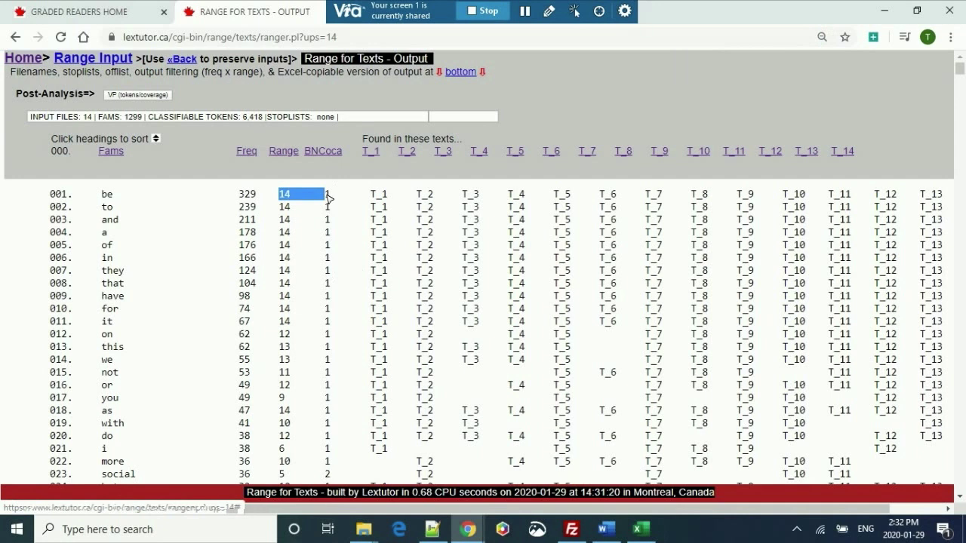
click(285, 207)
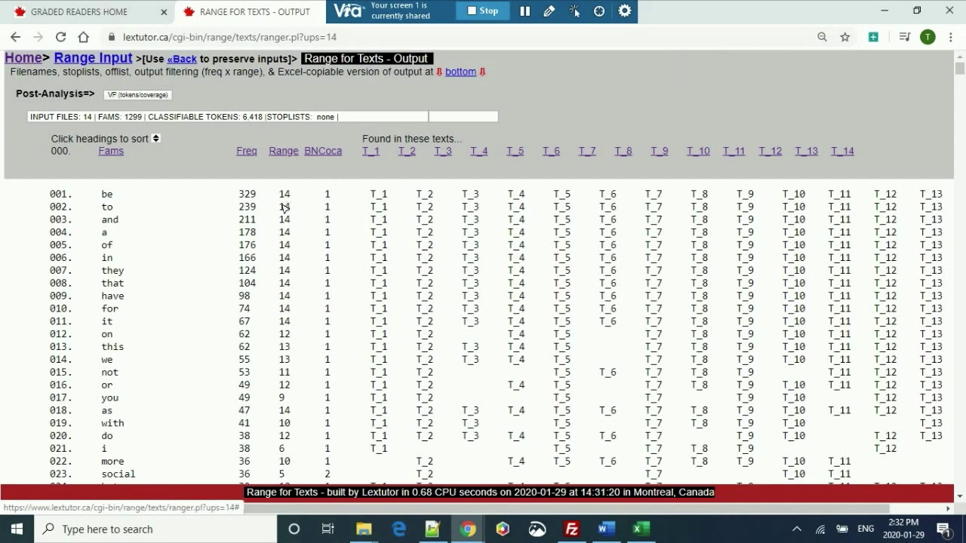
double_click(284, 208)
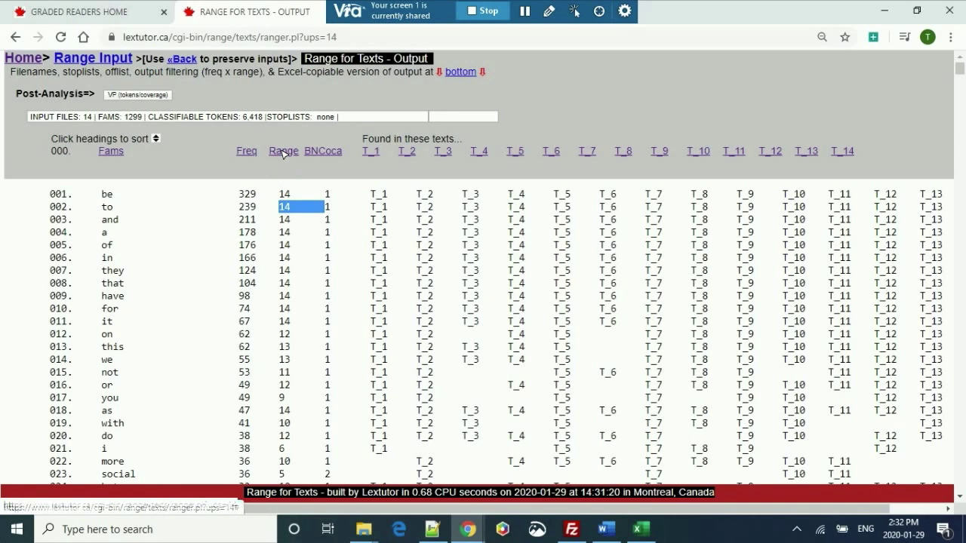
key(Up)
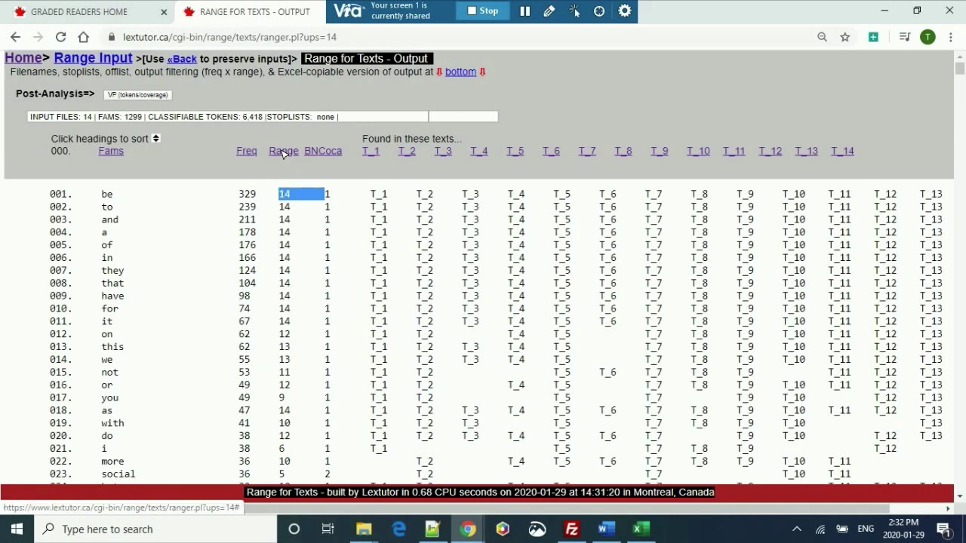
Step: Sort the output table by range and look over the word families found in the most texts
click(284, 153)
scroll(274, 168, up, 5)
scroll(259, 178, down, 2)
scroll(259, 178, up, 1)
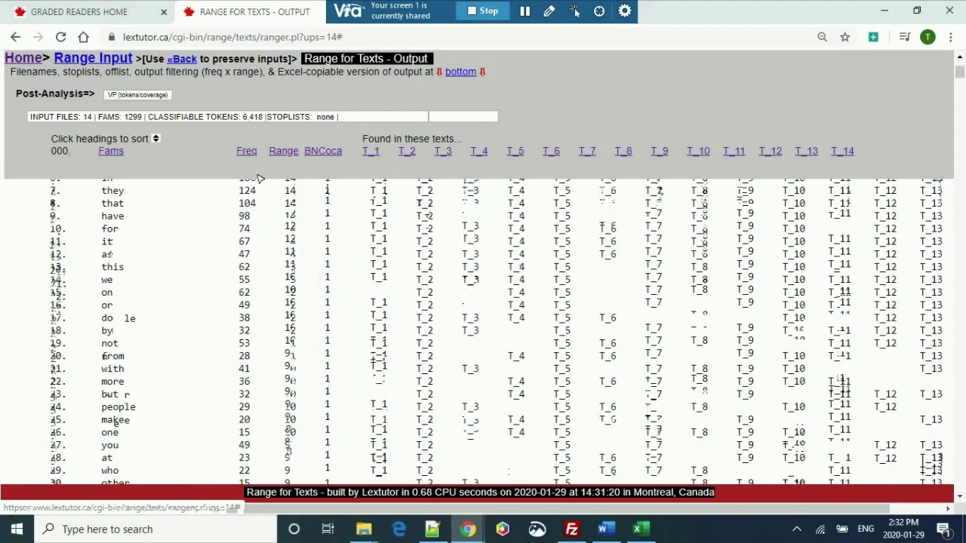
scroll(259, 178, up, 2)
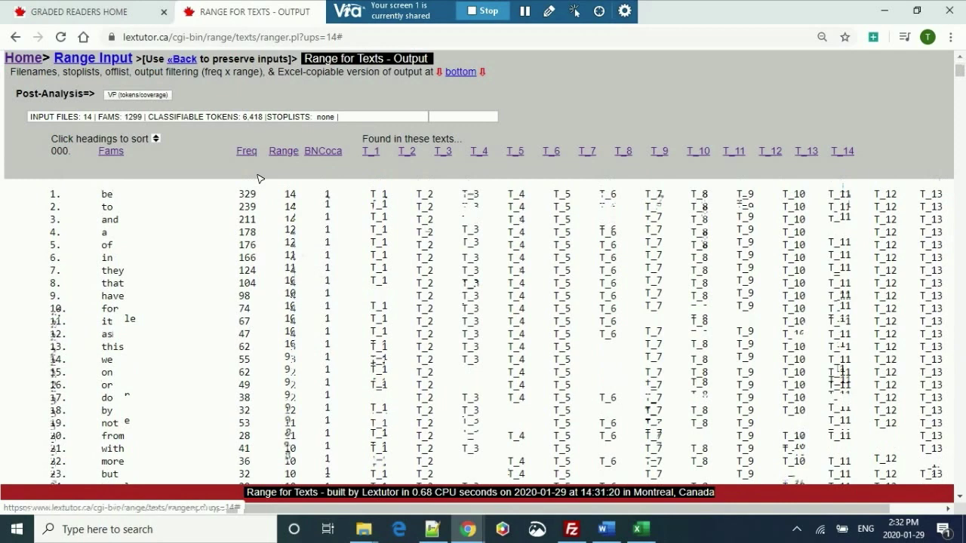
scroll(259, 178, down, 2)
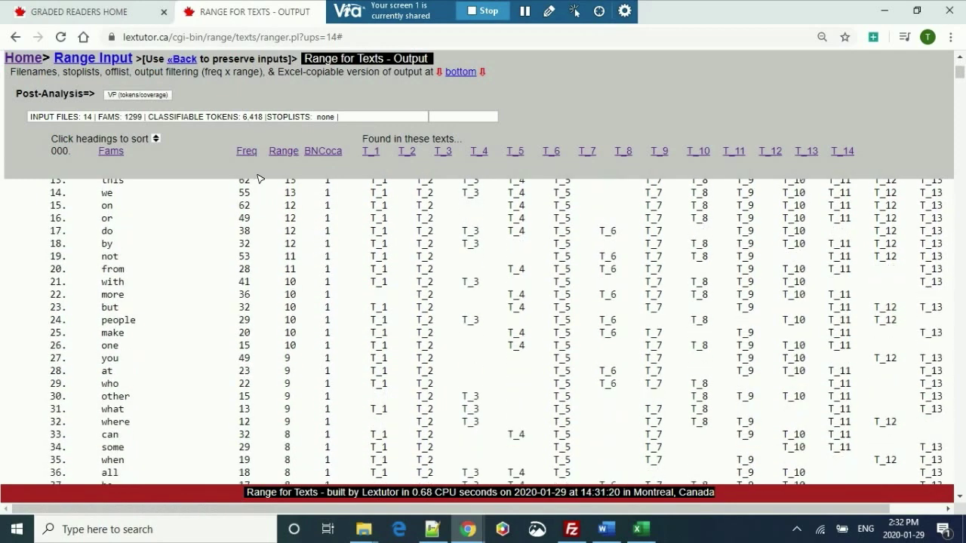
scroll(259, 178, up, 2)
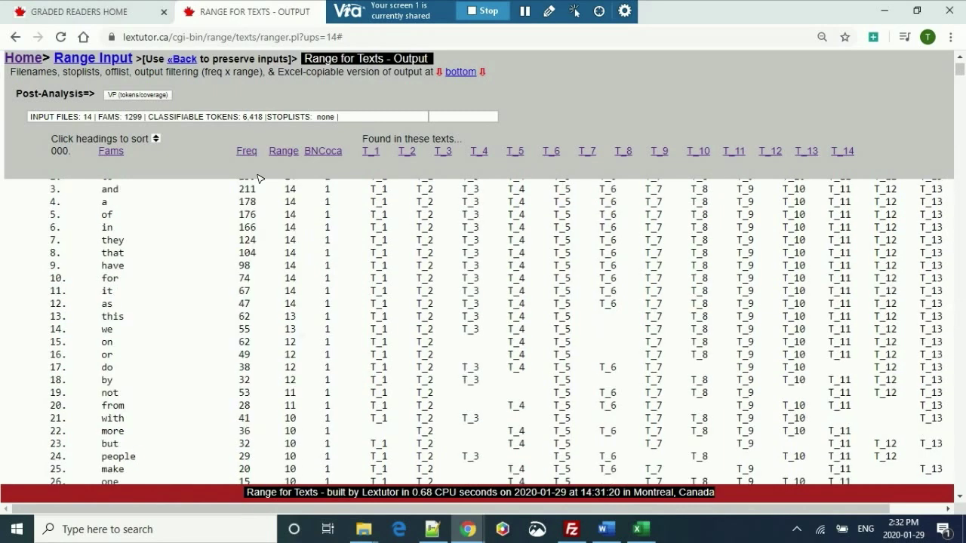
Step: Examine the frequency and range of the family "child" among the families found in seven texts
scroll(258, 178, down, 3)
scroll(259, 178, down, 1)
scroll(259, 178, down, 1)
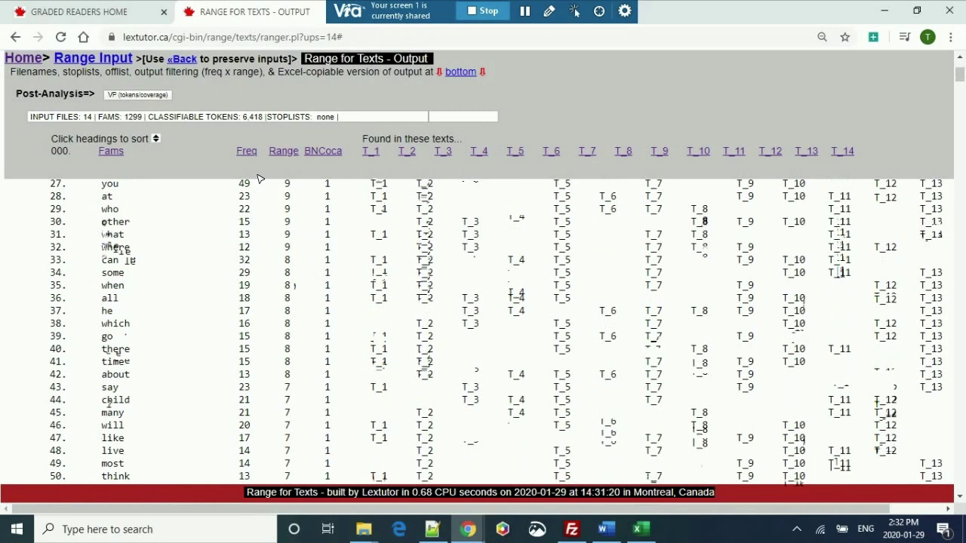
scroll(259, 178, down, 3)
scroll(259, 178, down, 1)
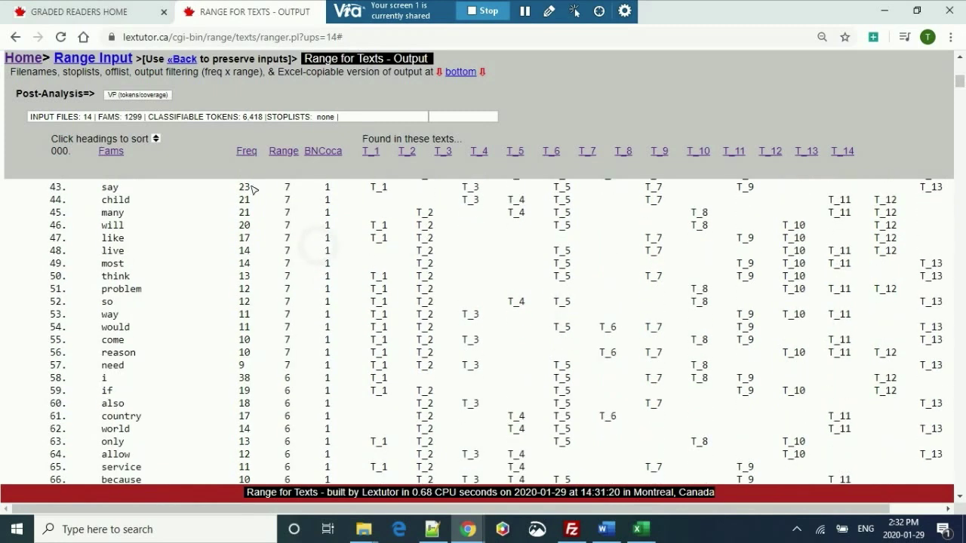
click(119, 200)
drag(120, 199, 250, 191)
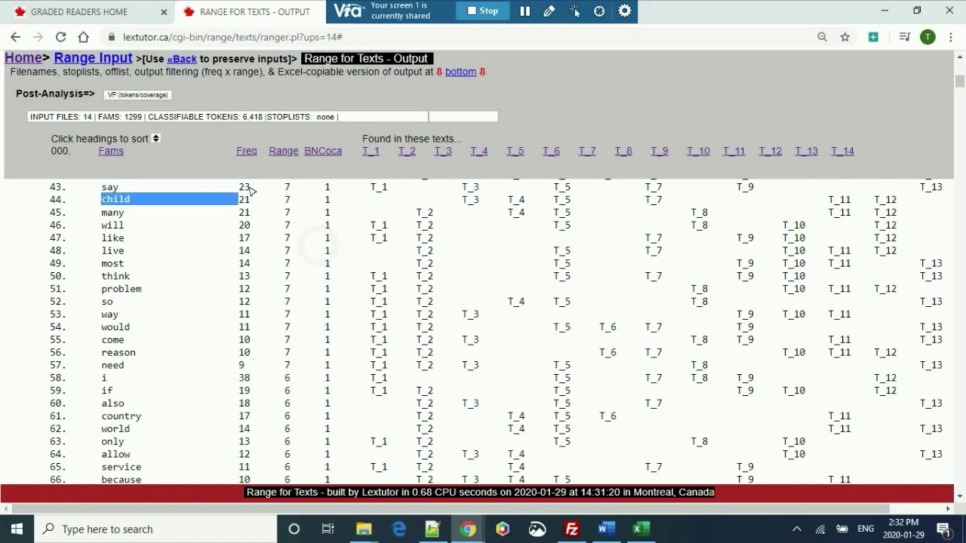
click(291, 199)
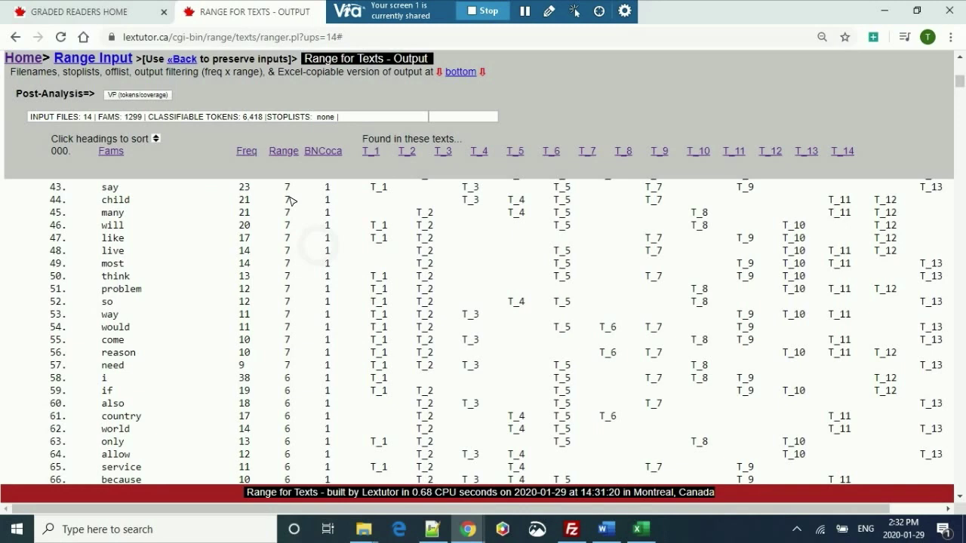
Step: Examine the word families with ranges of 6 and 5, comparing their frequency and BNC-Coca values
scroll(290, 200, down, 5)
scroll(289, 219, up, 1)
scroll(289, 227, down, 1)
scroll(290, 226, up, 1)
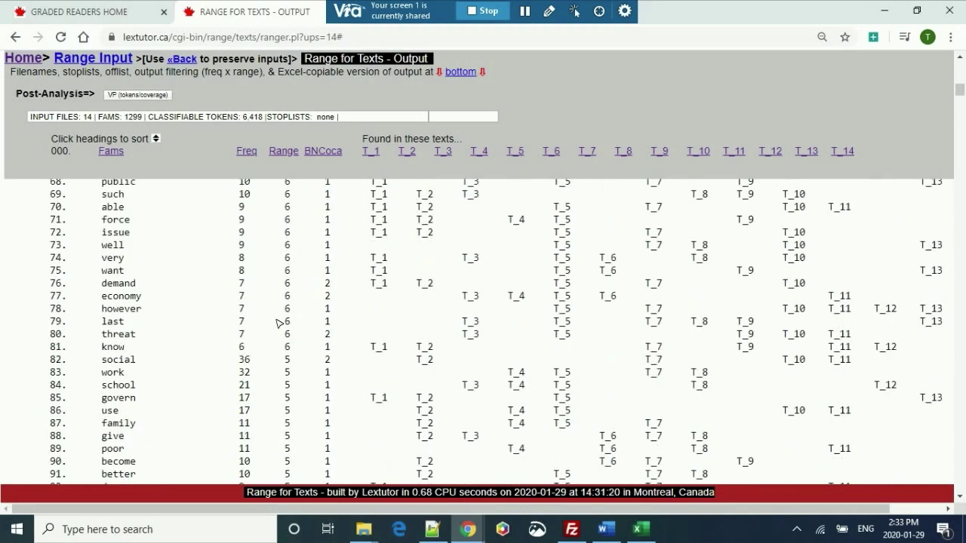
scroll(120, 199, down, 3)
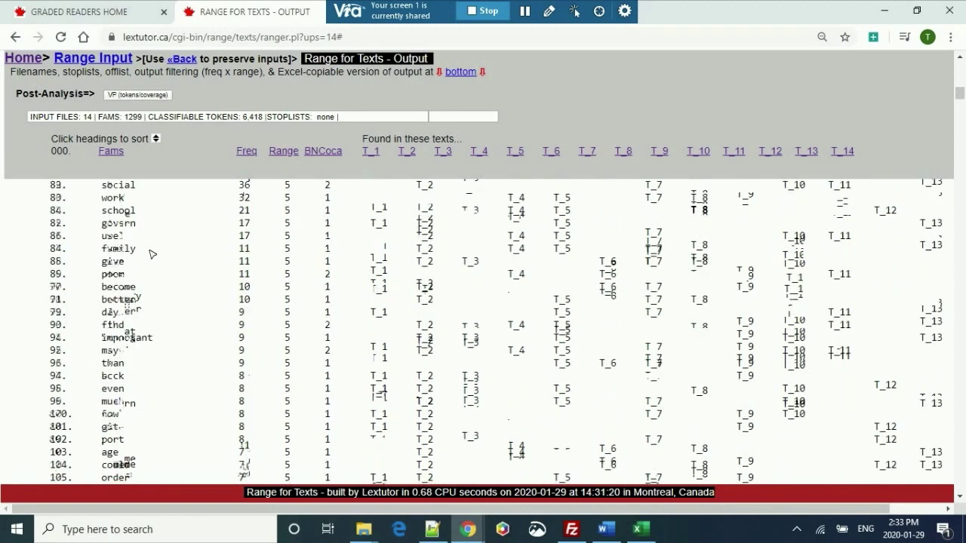
scroll(151, 255, up, 3)
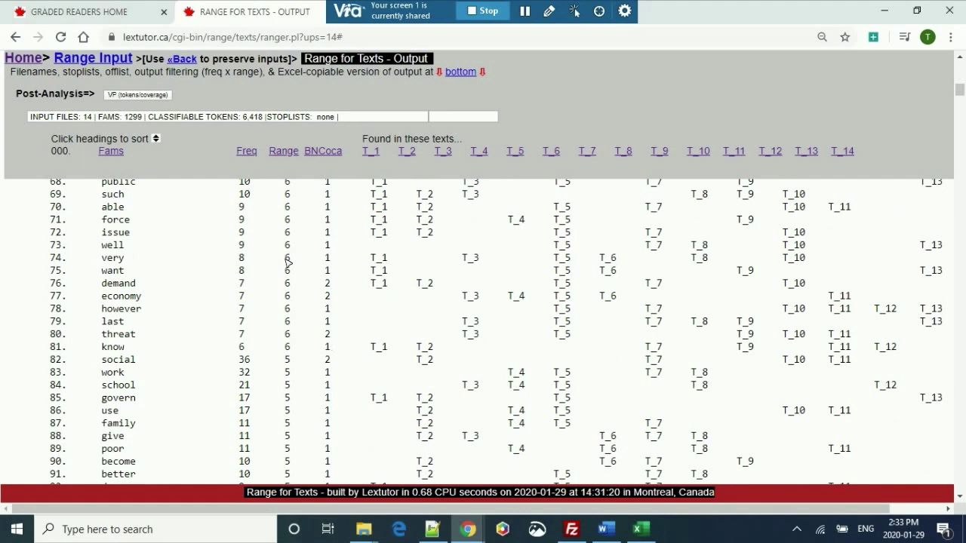
Step: Survey the word families whose range falls from 5 down to 2 texts
scroll(289, 284, down, 7)
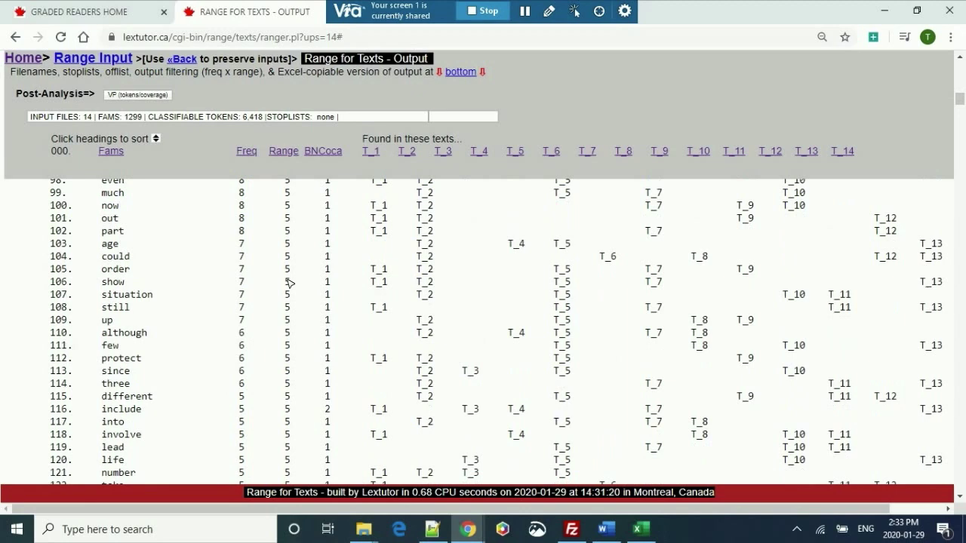
scroll(290, 284, down, 3)
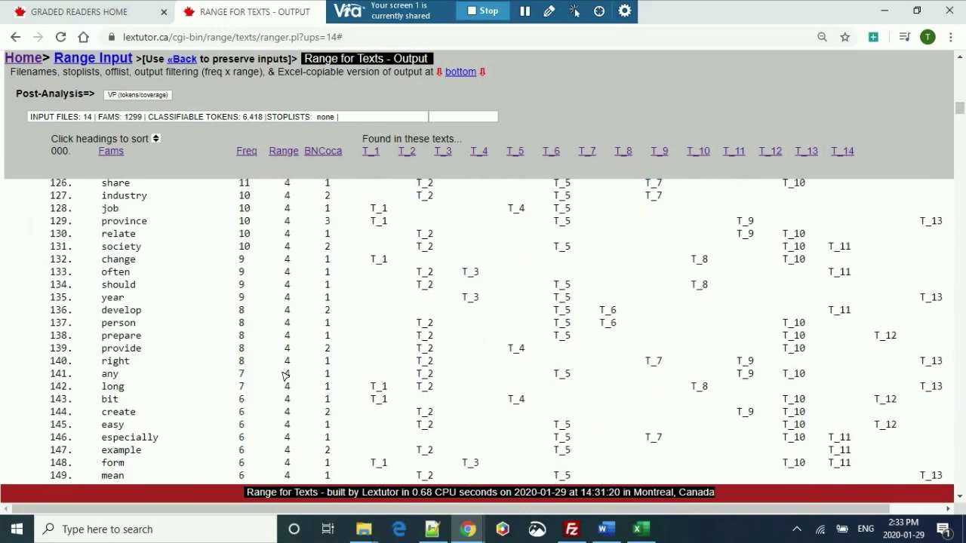
scroll(283, 373, up, 5)
scroll(284, 375, down, 10)
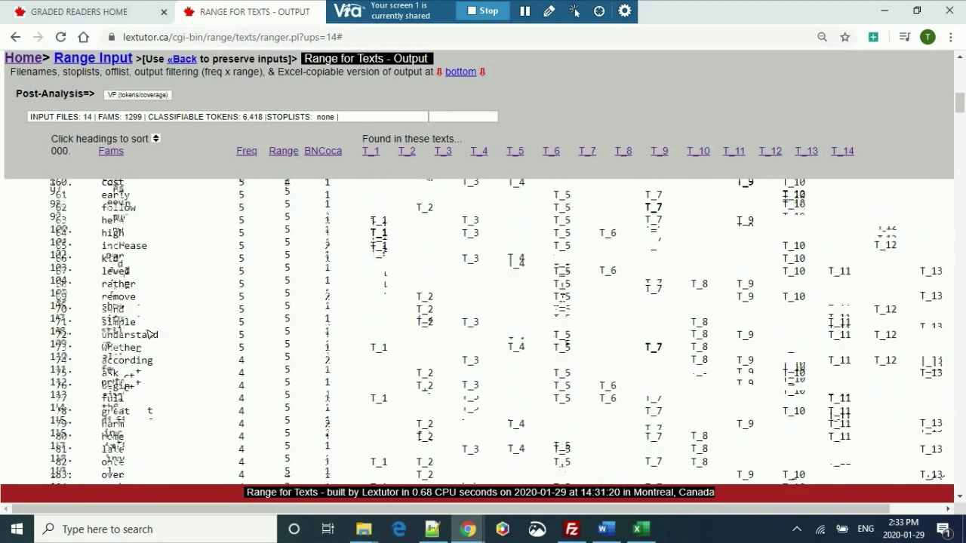
scroll(289, 382, down, 6)
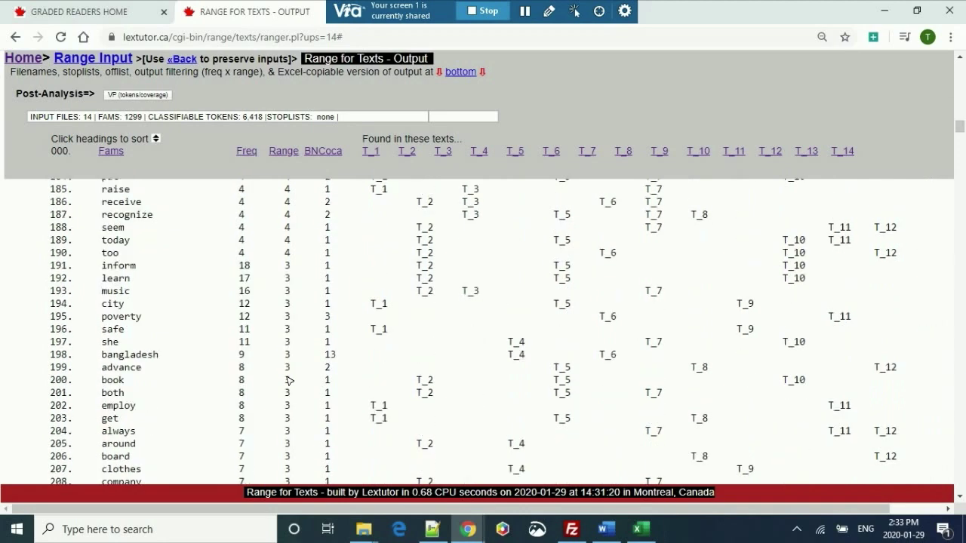
scroll(289, 381, down, 16)
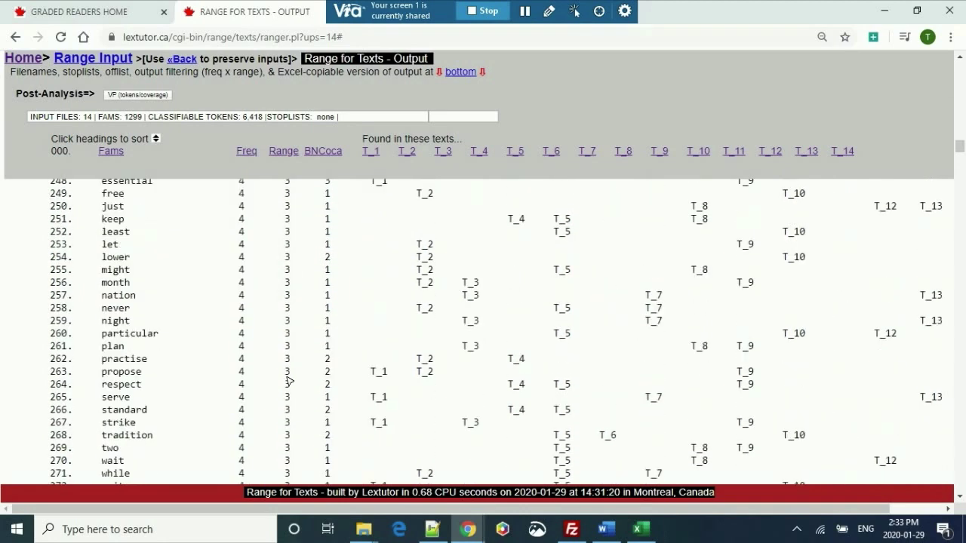
scroll(290, 381, down, 5)
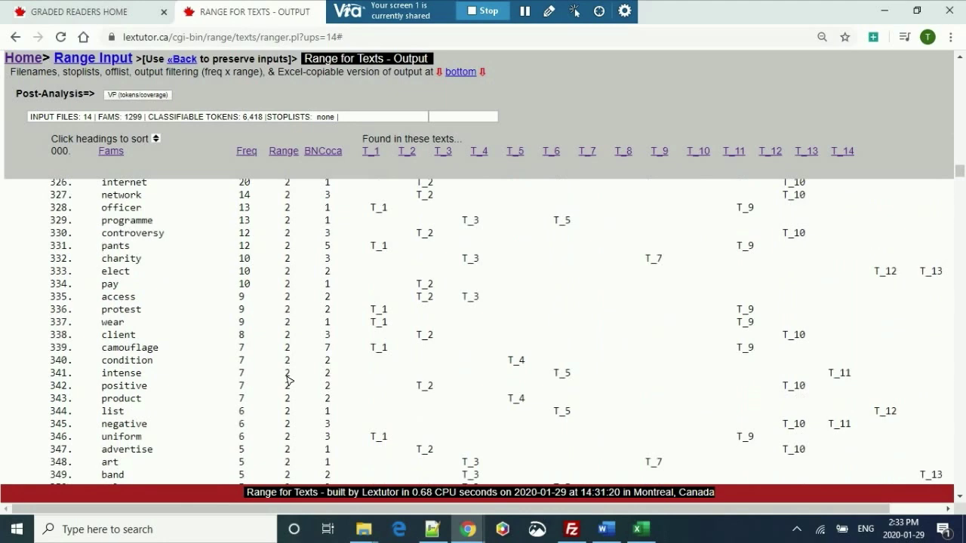
Step: Examine the word families that occur in only one text, from "web" down to those with a frequency of 1
scroll(289, 381, down, 20)
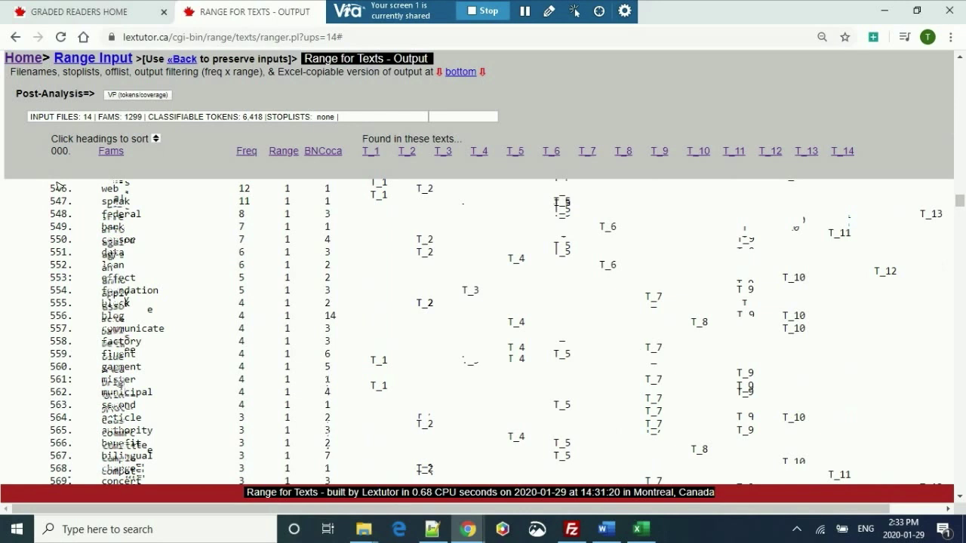
scroll(58, 191, up, 20)
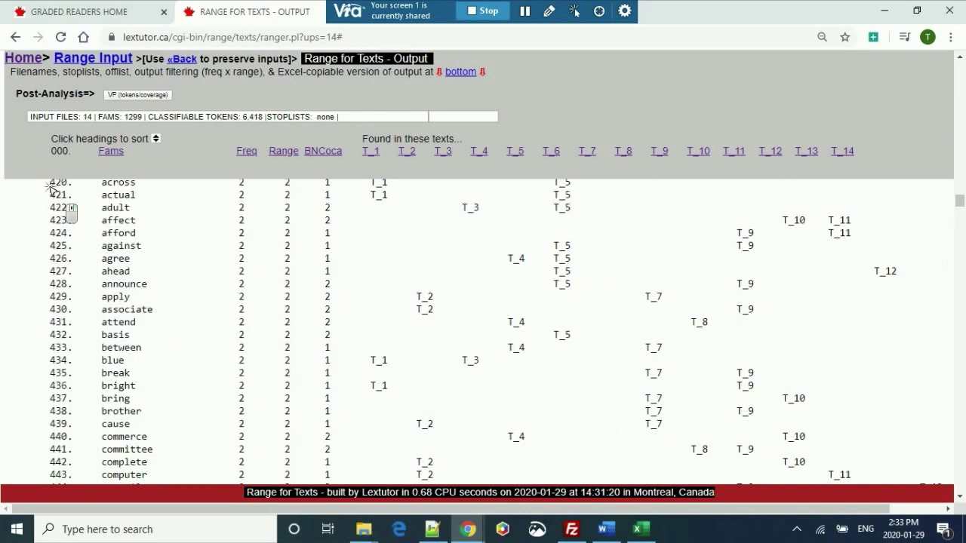
scroll(57, 190, down, 20)
right_click(153, 185)
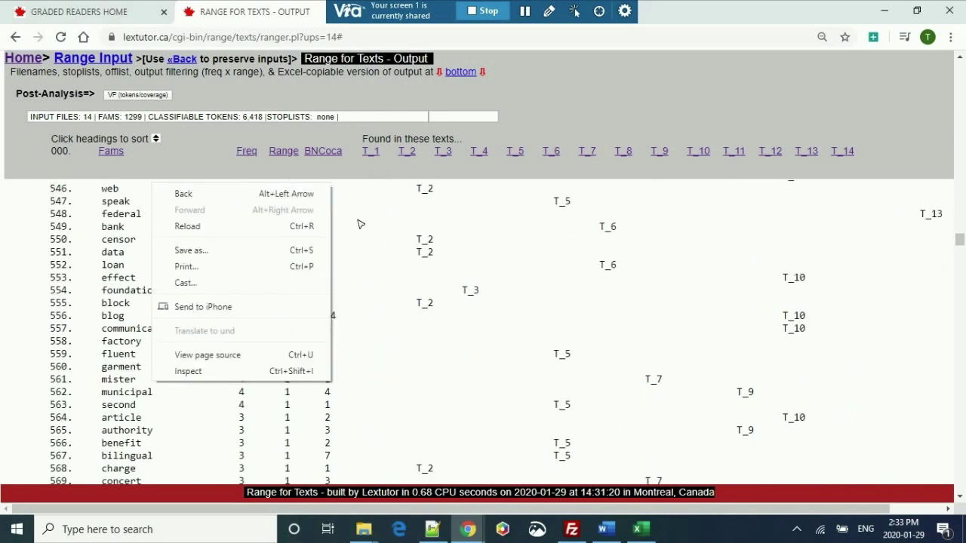
click(360, 224)
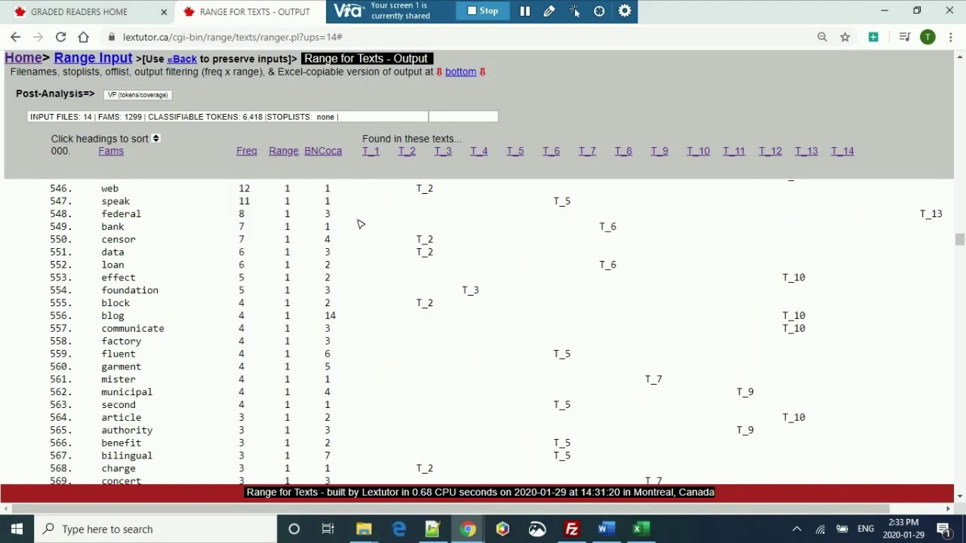
scroll(360, 224, down, 1)
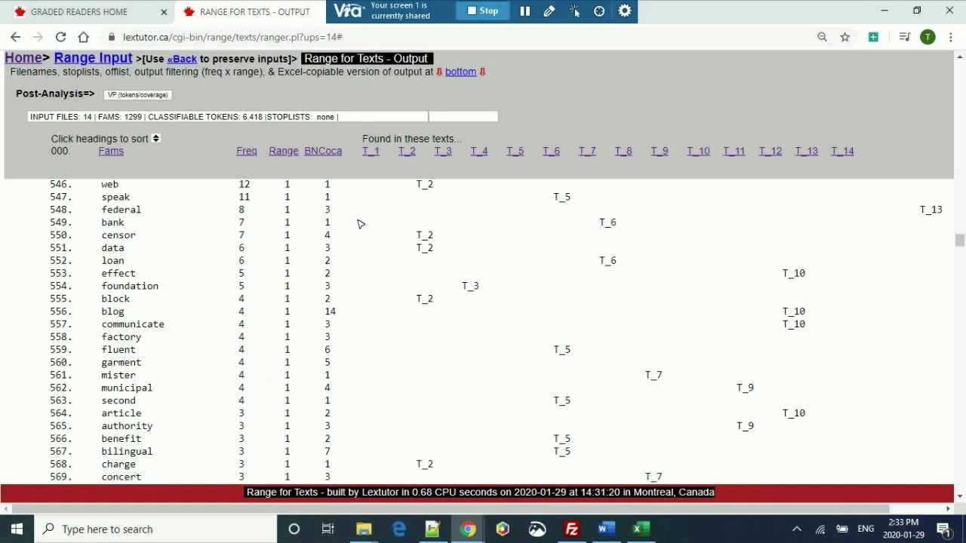
scroll(360, 225, down, 20)
scroll(360, 224, up, 2)
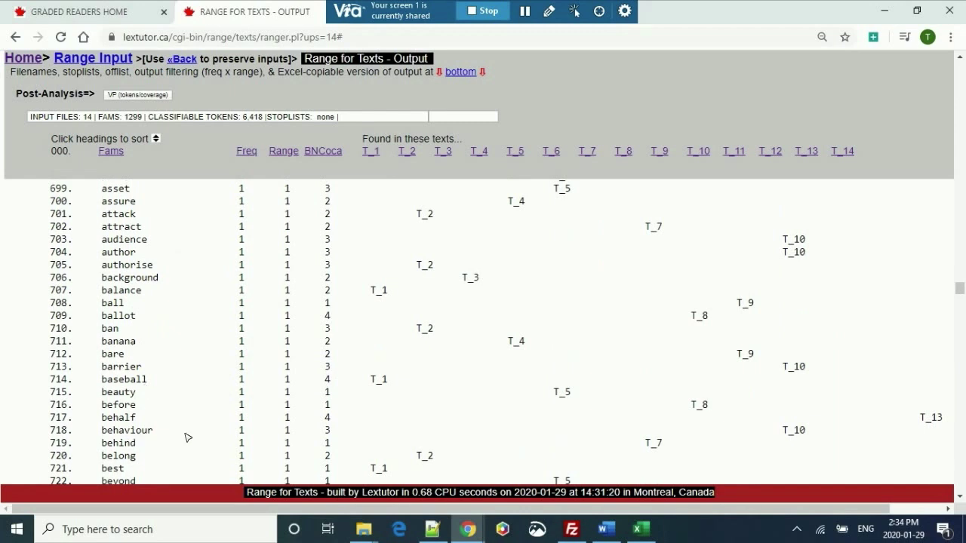
scroll(187, 438, down, 8)
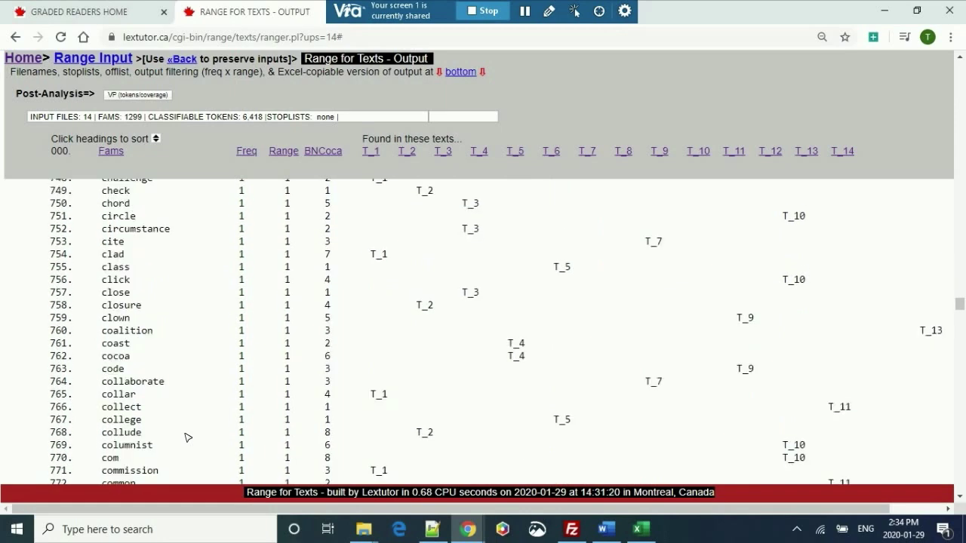
scroll(187, 438, up, 9)
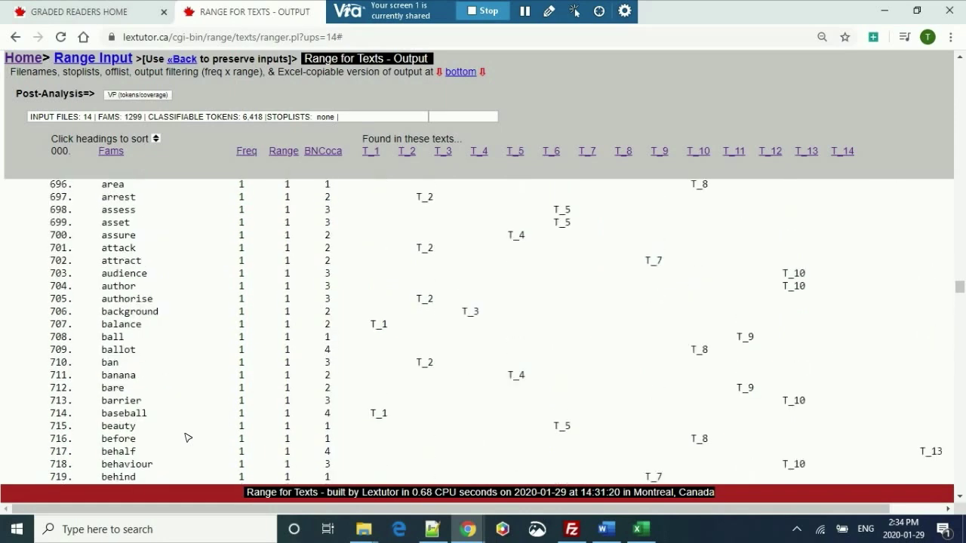
scroll(188, 438, up, 2)
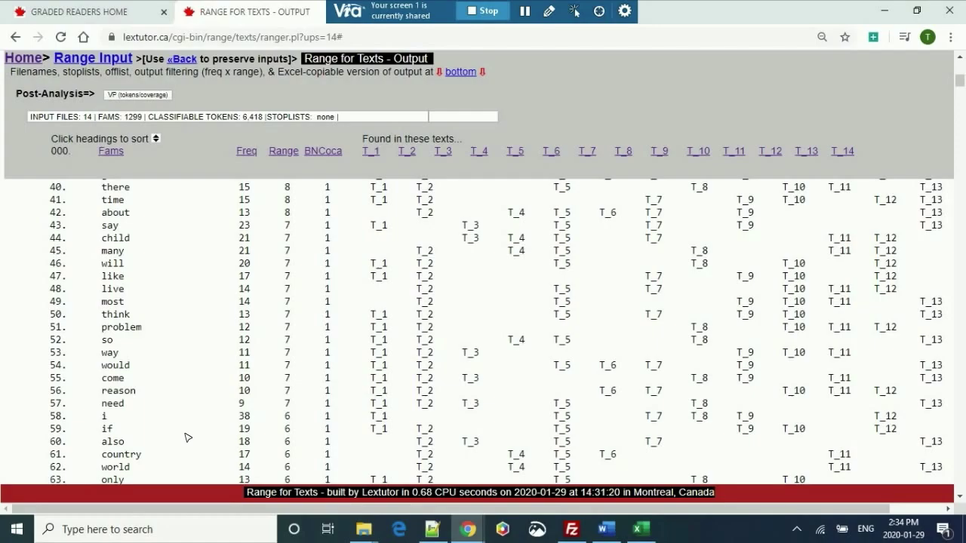
Step: Review the mid-range word families, comparing those found in seven texts with those found in four
scroll(188, 438, down, 2)
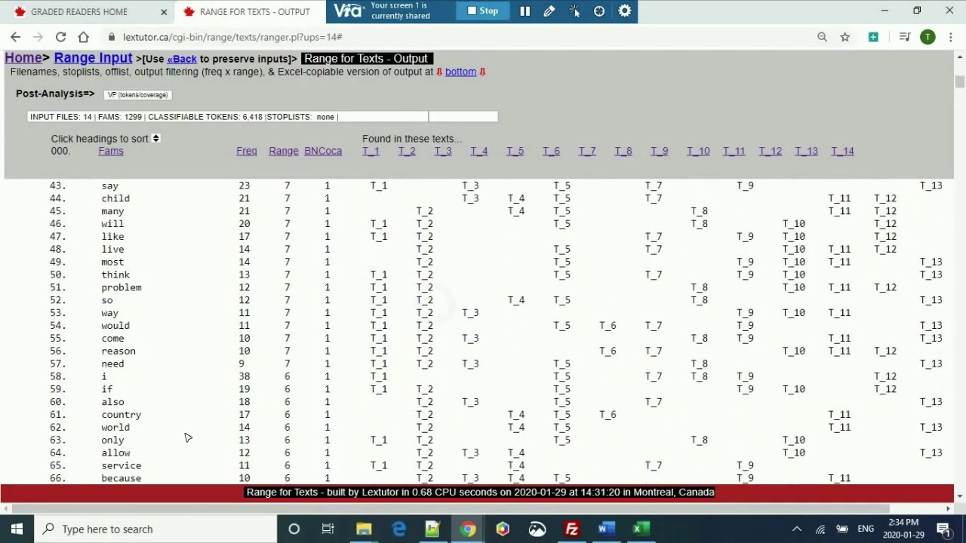
scroll(188, 438, down, 15)
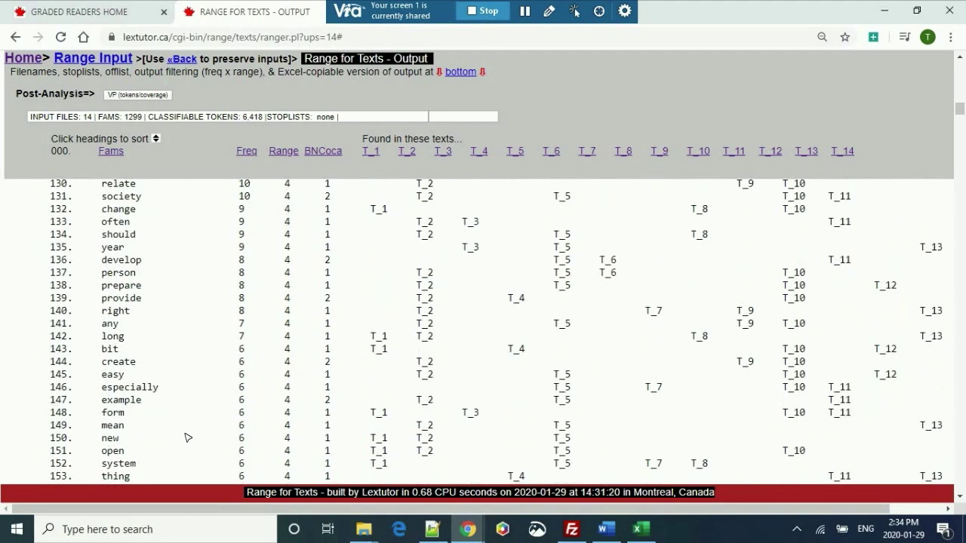
scroll(188, 437, down, 2)
scroll(188, 438, up, 15)
scroll(188, 438, down, 8)
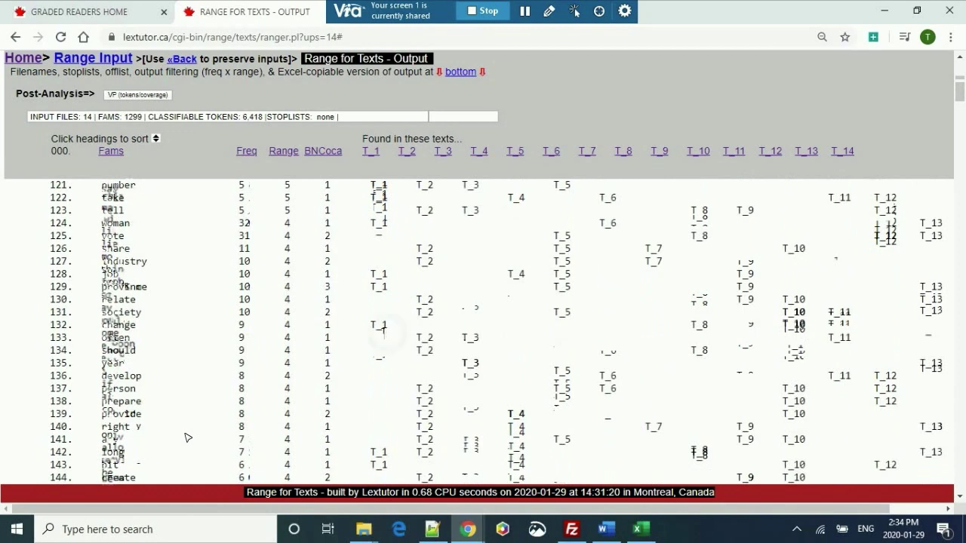
scroll(188, 437, down, 2)
scroll(188, 438, down, 1)
scroll(188, 438, down, 1)
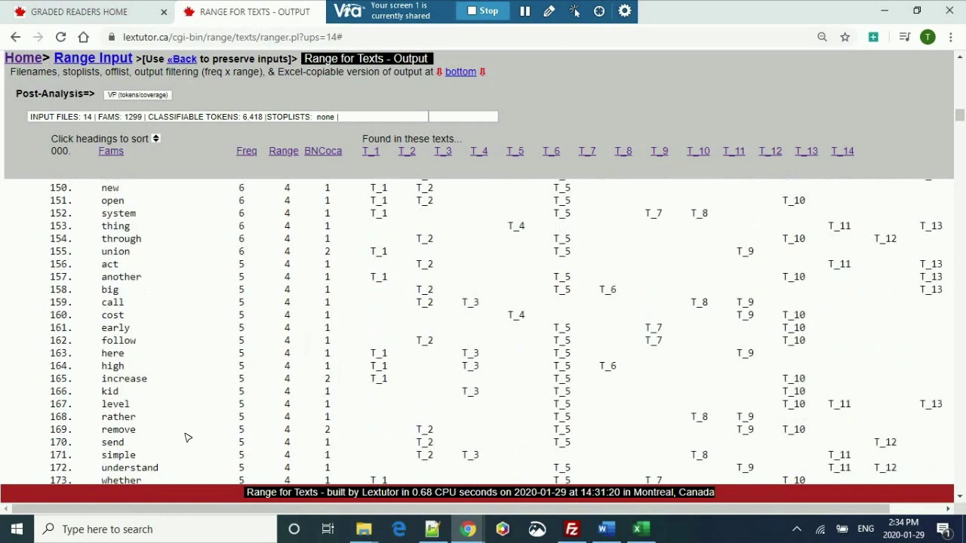
scroll(188, 438, up, 3)
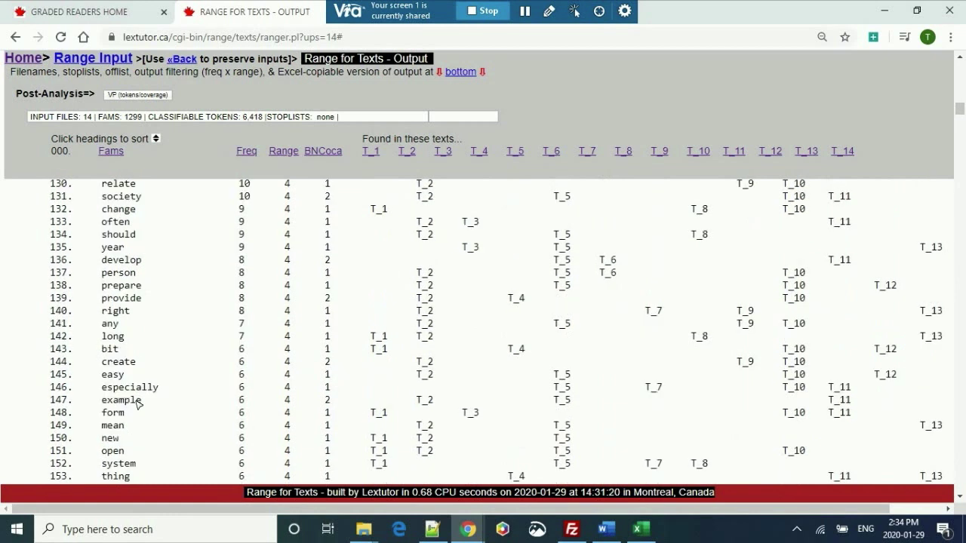
Step: Check the family "increase" and its neighbours with range 4, and return to the families with range 6
click(113, 261)
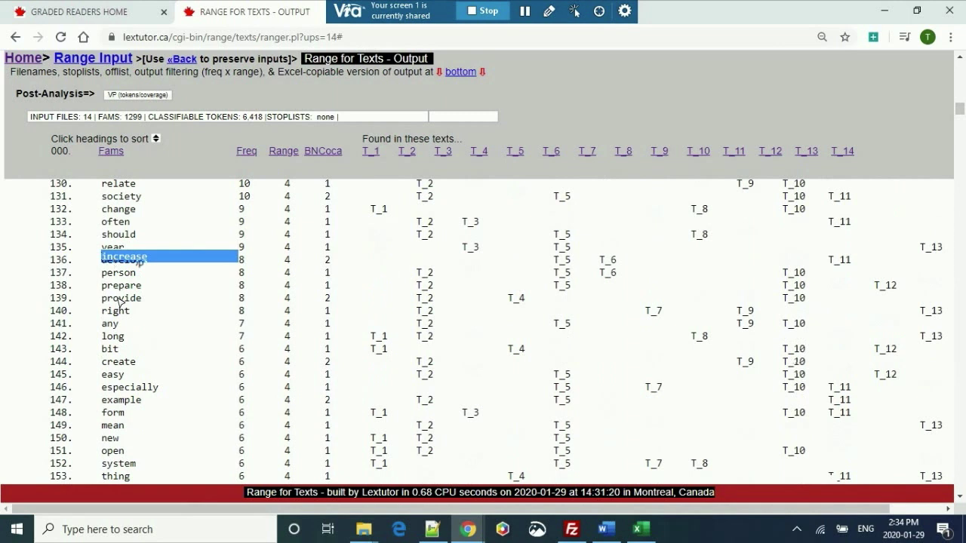
drag(119, 303, 117, 365)
scroll(121, 370, down, 5)
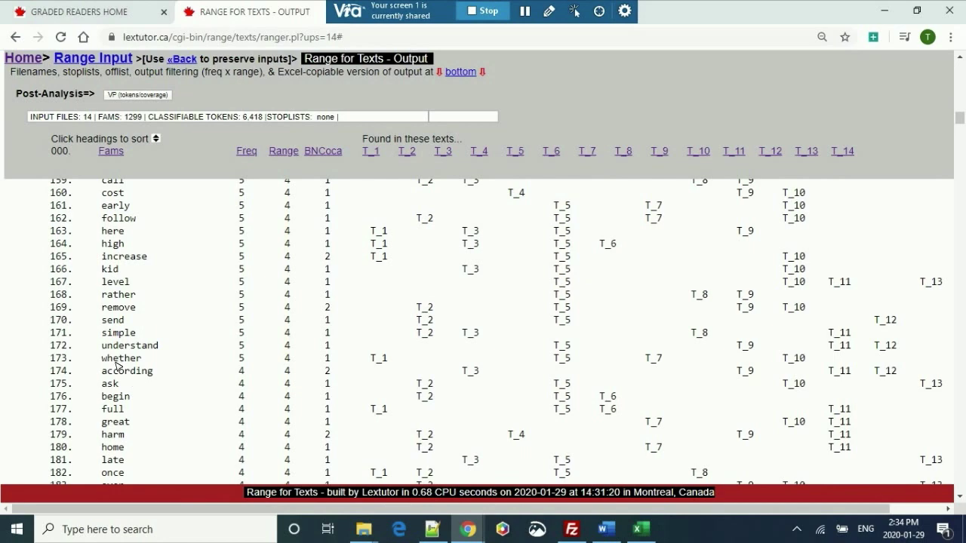
scroll(117, 365, up, 14)
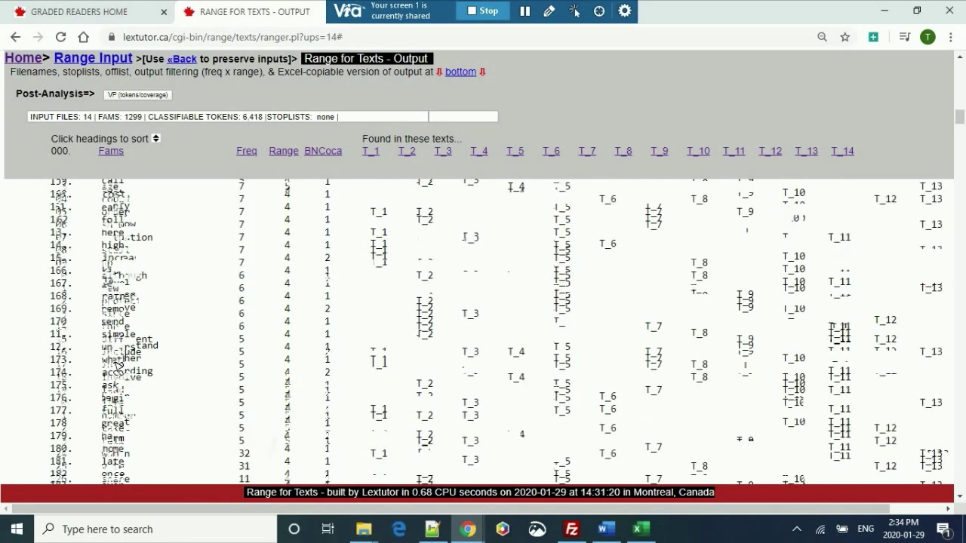
scroll(117, 367, up, 4)
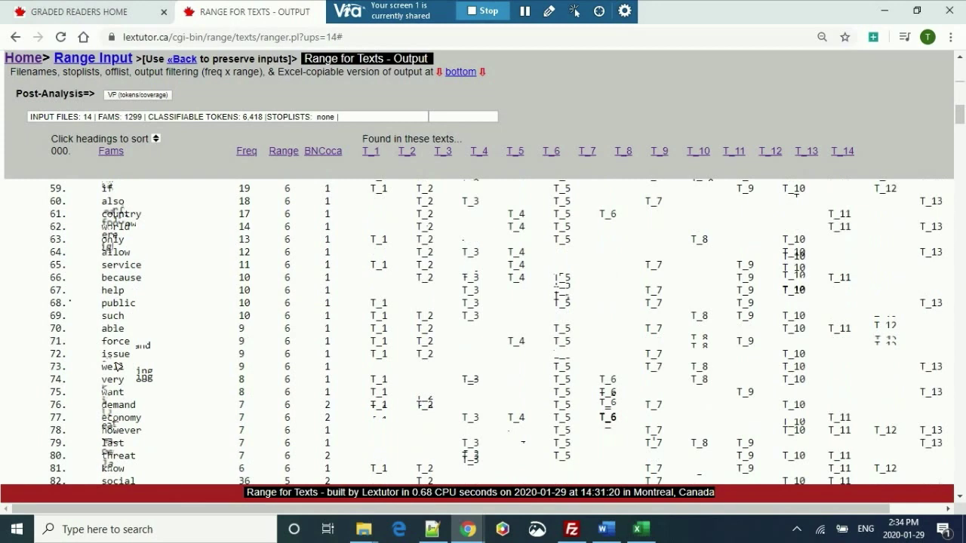
Step: Survey the word families with ranges from 6 down to 3 texts and return to the start of the list
scroll(117, 367, down, 12)
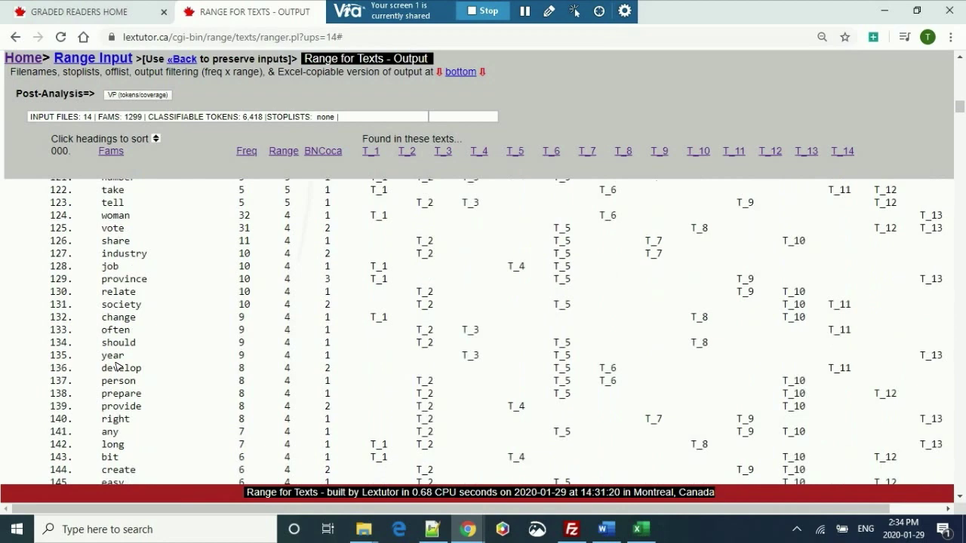
scroll(117, 366, up, 11)
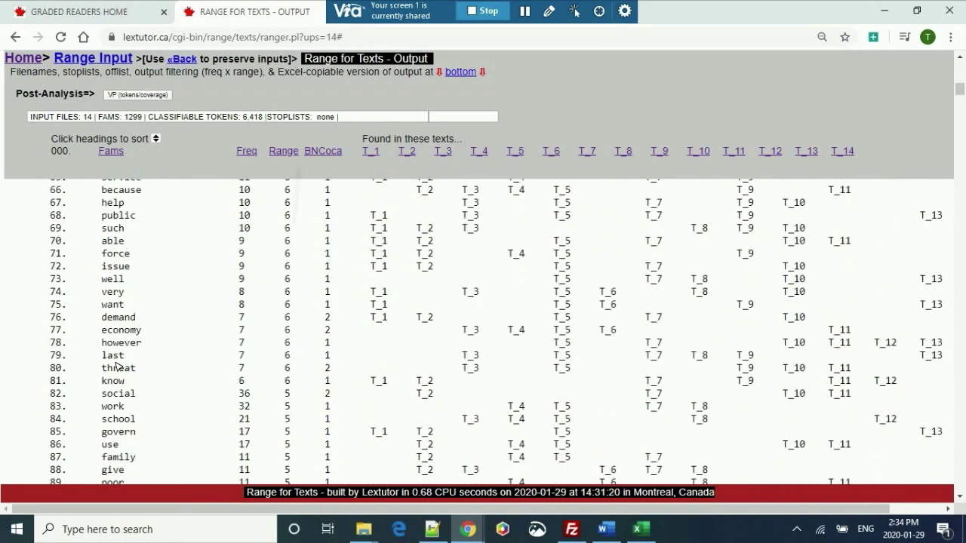
scroll(104, 468, down, 20)
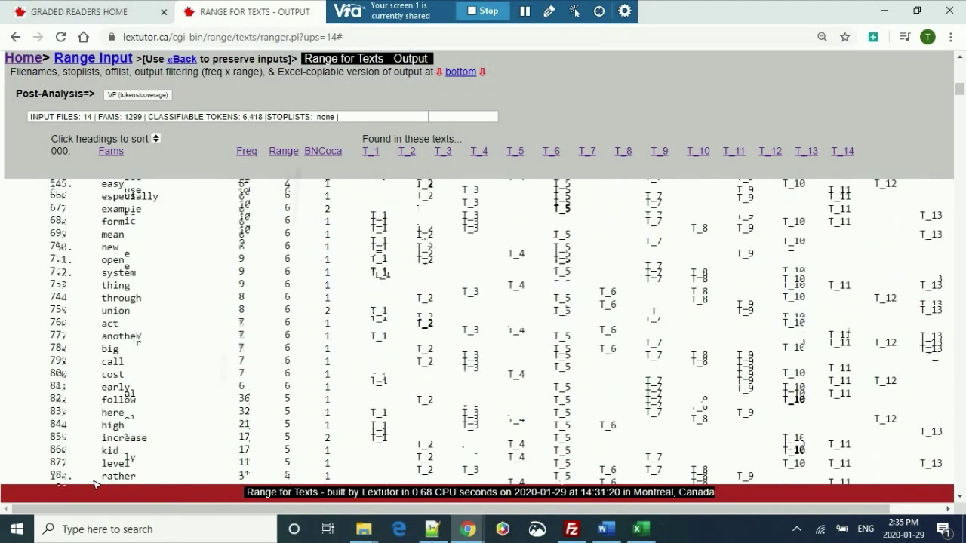
scroll(94, 484, down, 4)
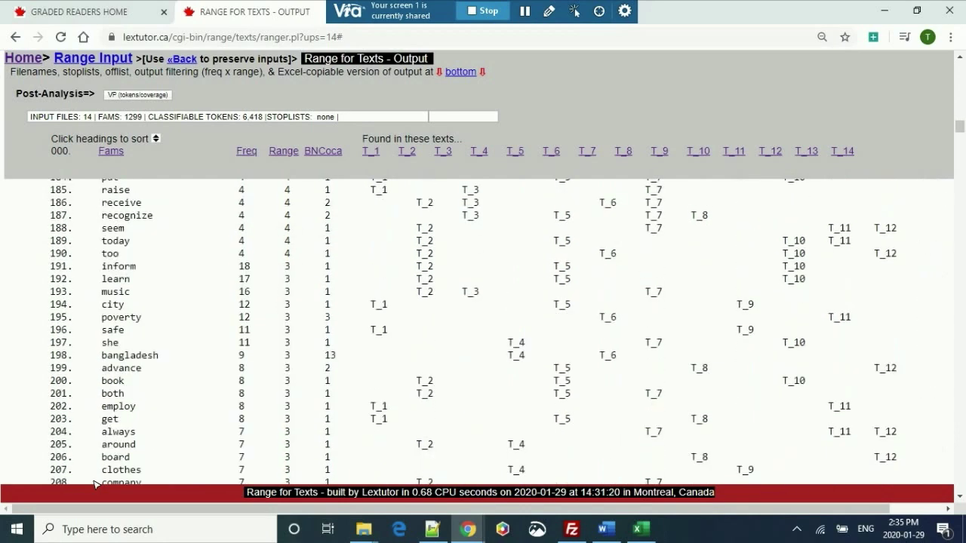
scroll(94, 484, up, 6)
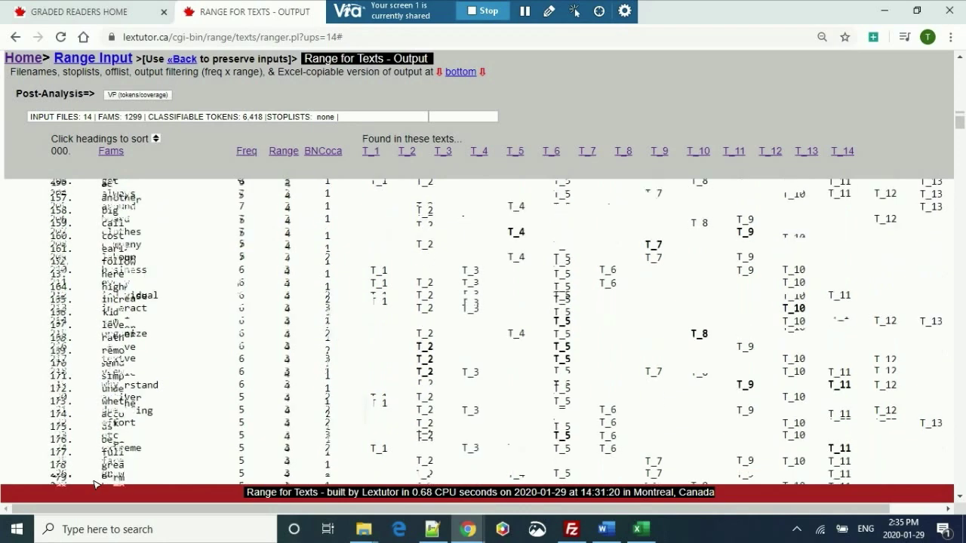
scroll(95, 484, down, 11)
scroll(95, 484, down, 4)
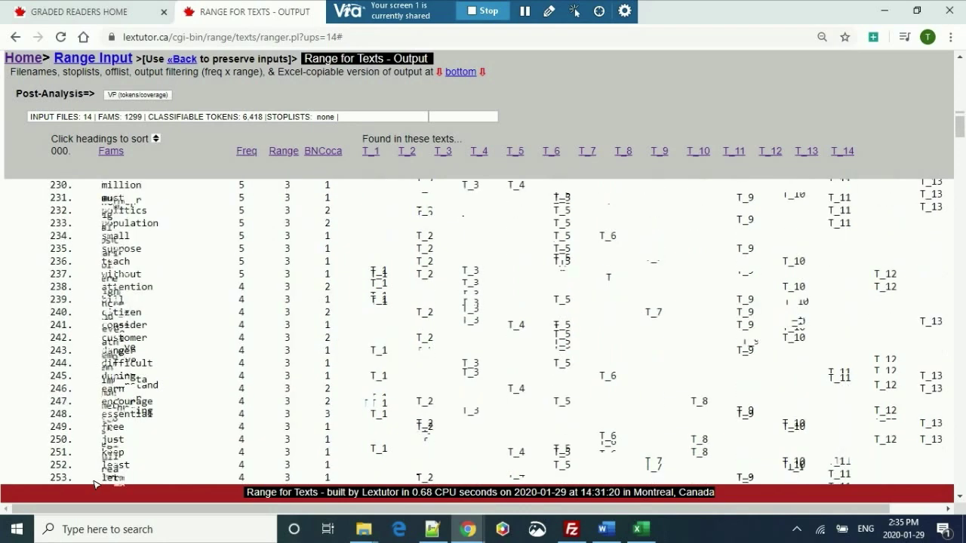
scroll(94, 483, up, 7)
scroll(95, 484, up, 20)
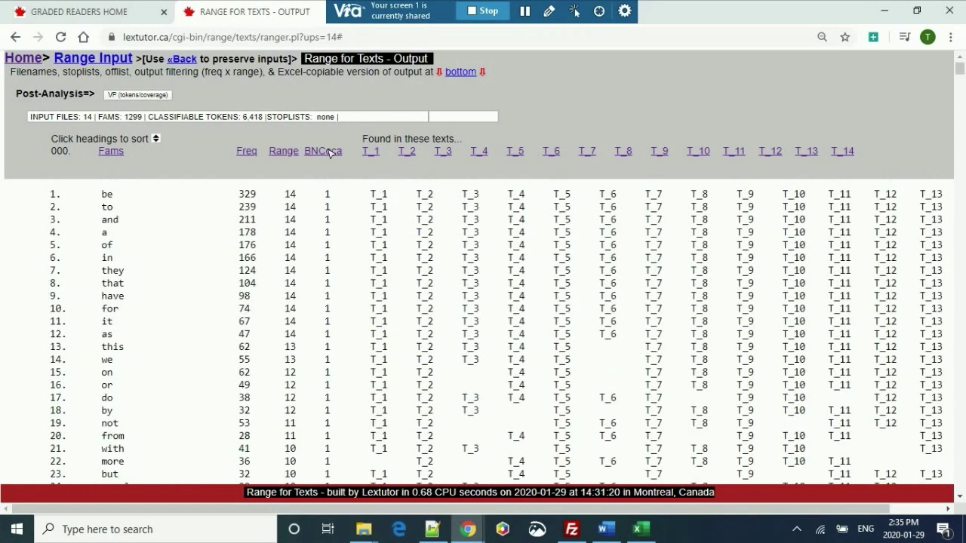
Step: Sort the word families by BNCoca level with the rarest first, and review the families at the highest levels
scroll(329, 154, down, 20)
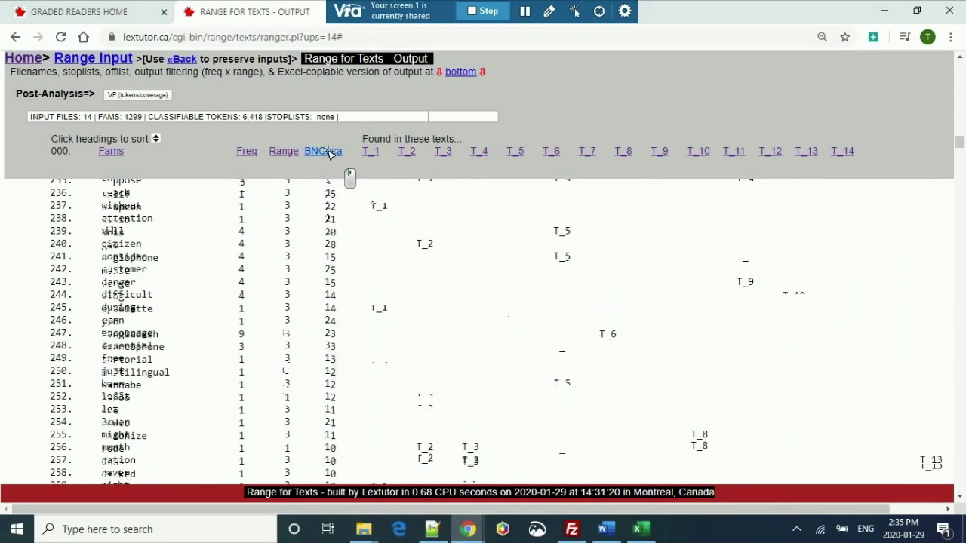
scroll(329, 153, up, 20)
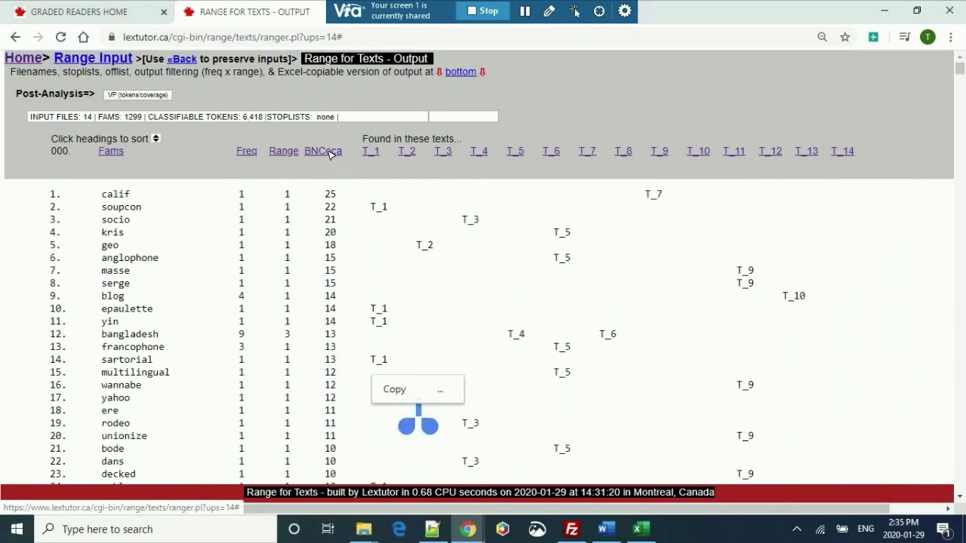
scroll(329, 153, down, 3)
scroll(330, 153, up, 1)
scroll(330, 153, down, 3)
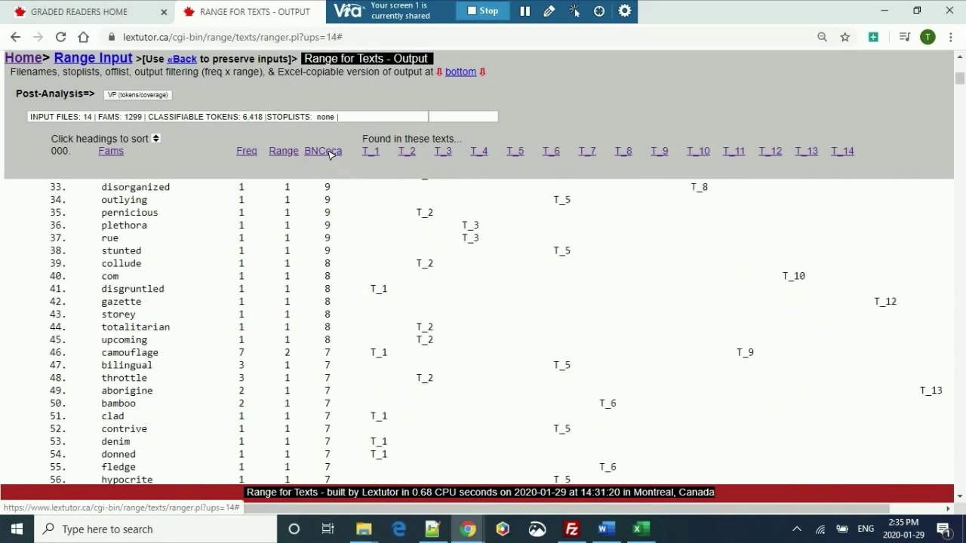
scroll(330, 153, up, 5)
scroll(330, 153, down, 6)
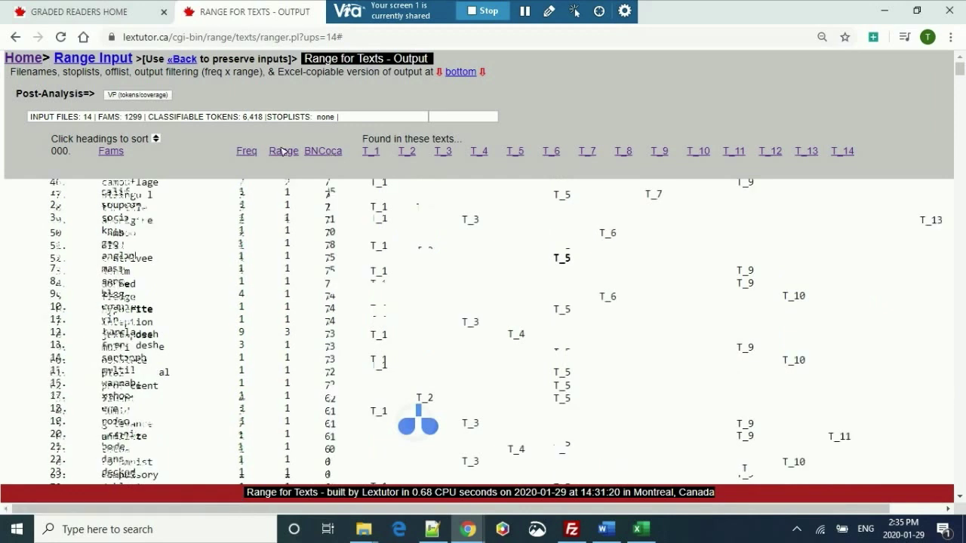
scroll(104, 257, up, 5)
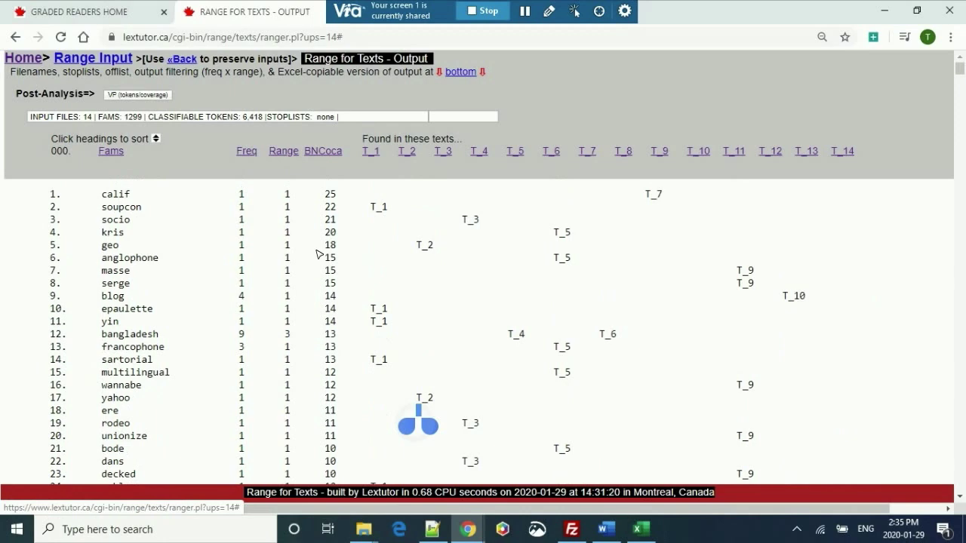
Step: Examine the word families at BNCoca levels 6, 5 and 4, comparing their frequency and range
scroll(324, 242, down, 10)
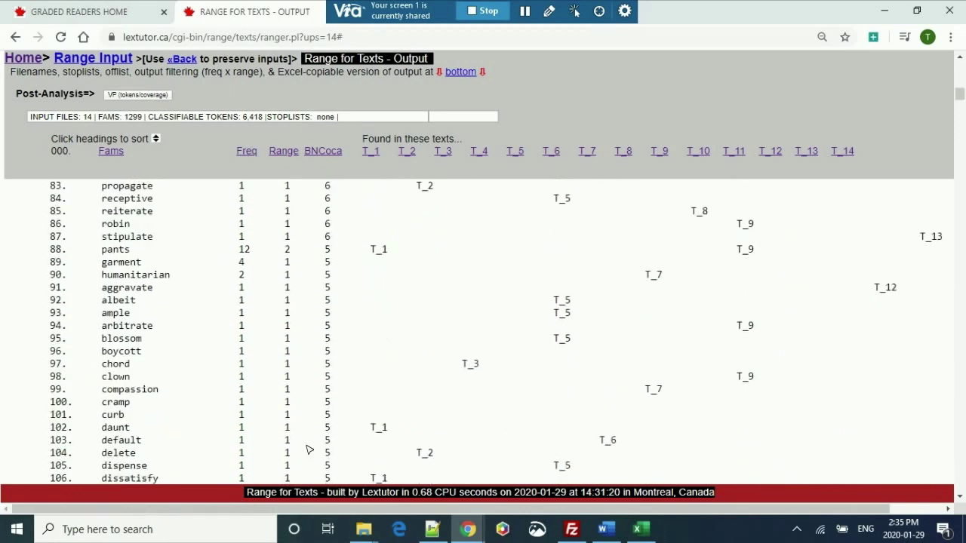
scroll(61, 345, up, 2)
scroll(151, 302, down, 5)
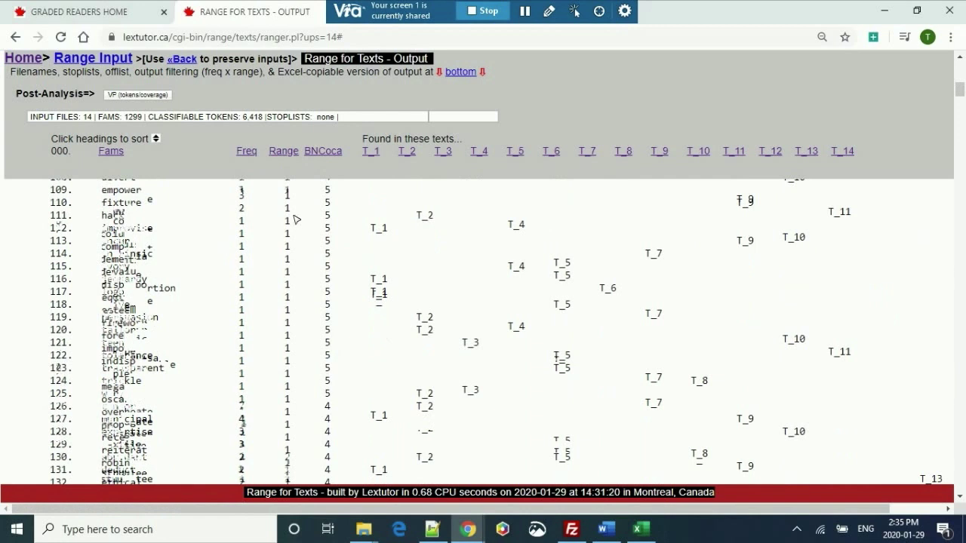
scroll(294, 218, down, 4)
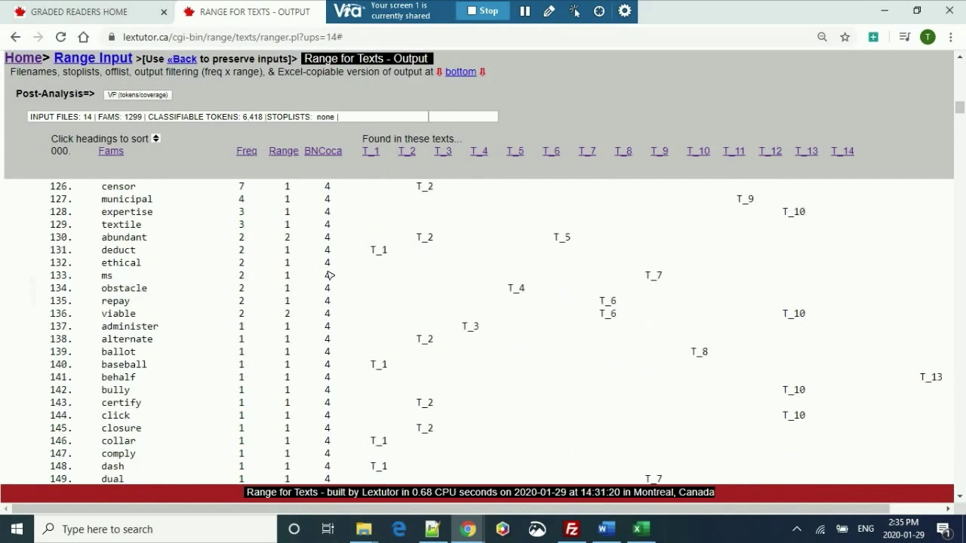
scroll(329, 275, up, 1)
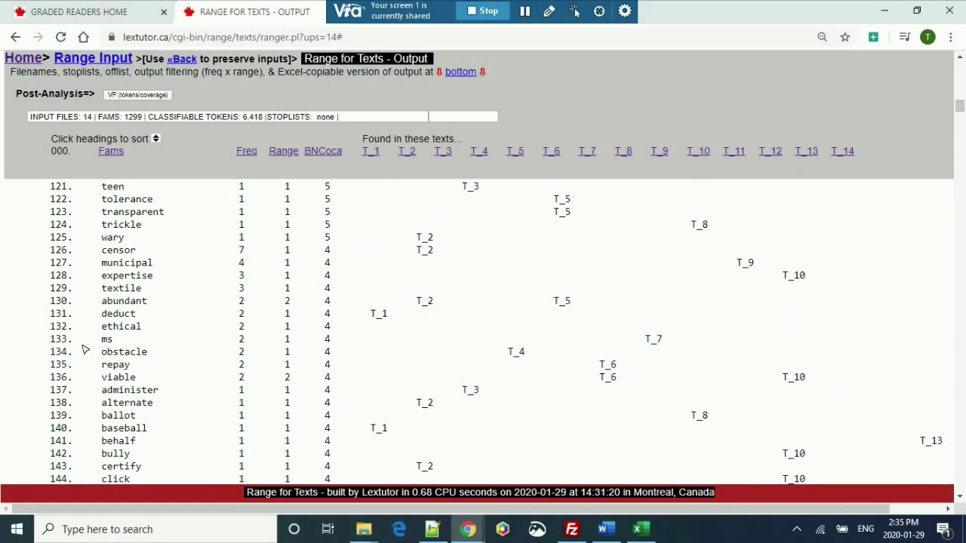
scroll(86, 349, down, 5)
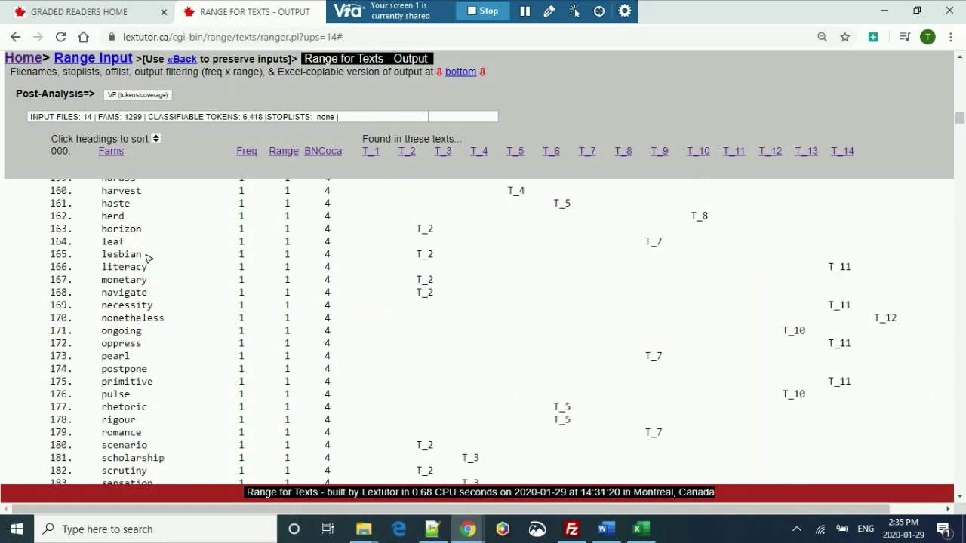
Step: Check the level 4 families around "trousers" against the first level 3 families, and return to the start of the list
scroll(338, 308, down, 2)
scroll(338, 307, up, 1)
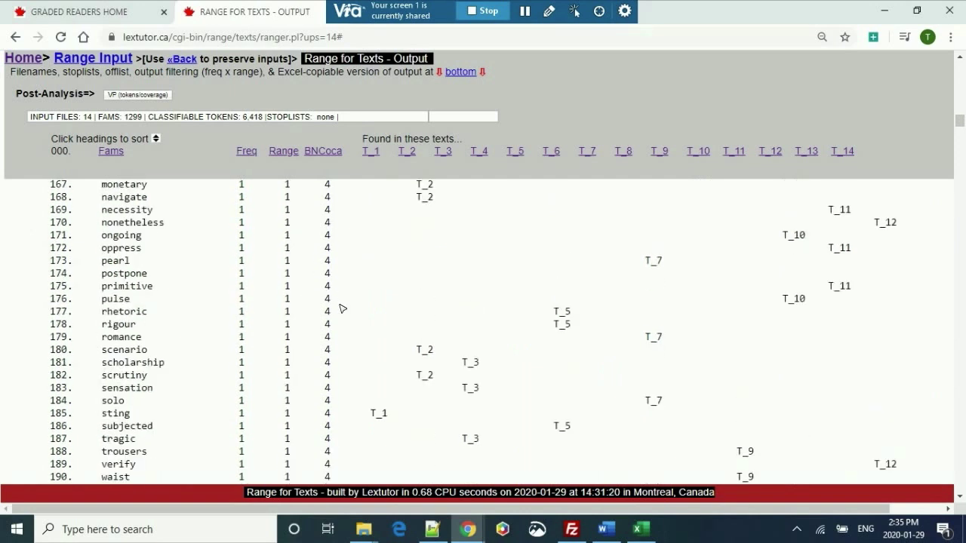
scroll(167, 316, down, 3)
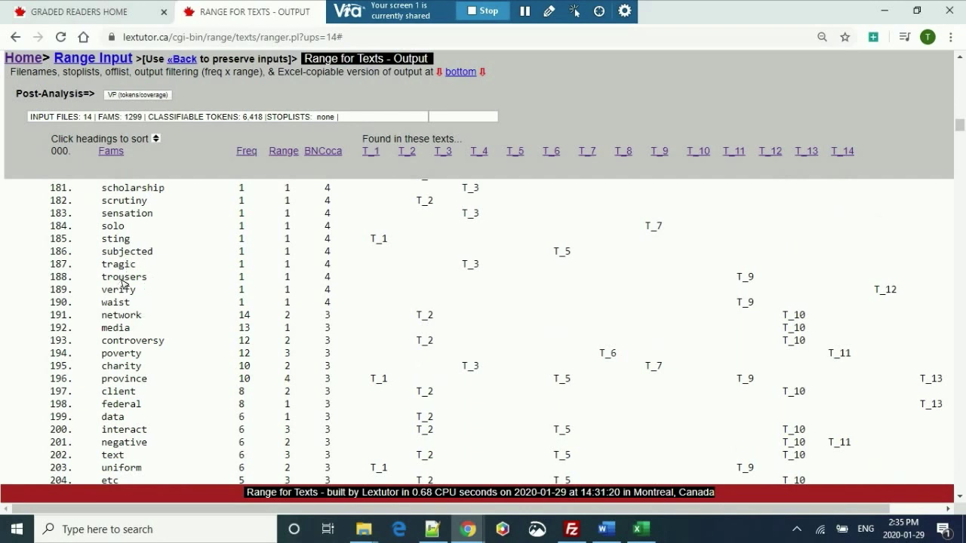
scroll(123, 280, up, 3)
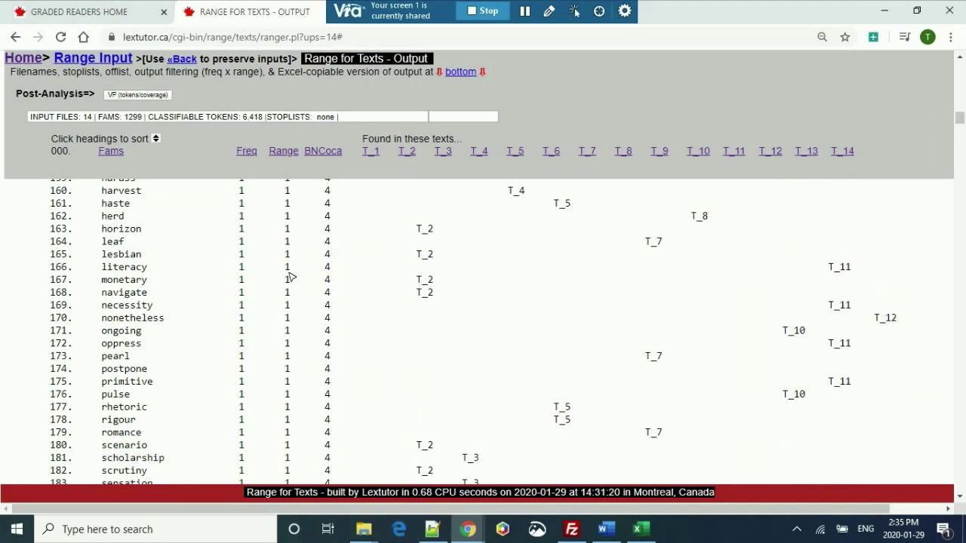
scroll(290, 276, down, 5)
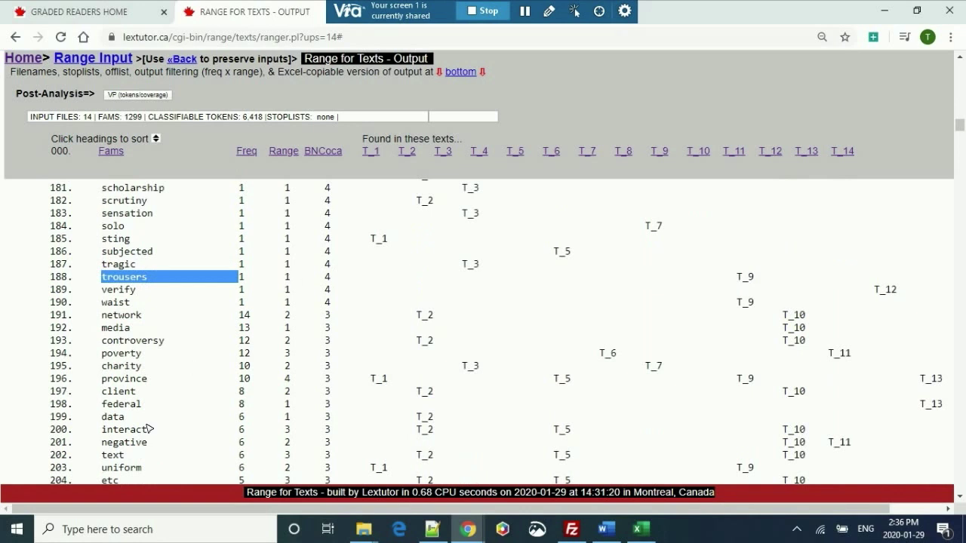
click(360, 403)
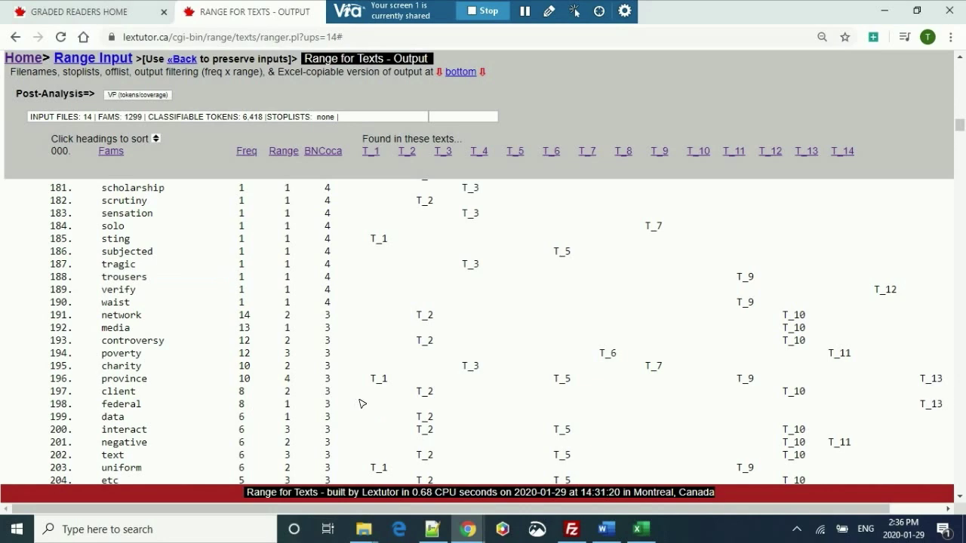
scroll(360, 404, up, 5)
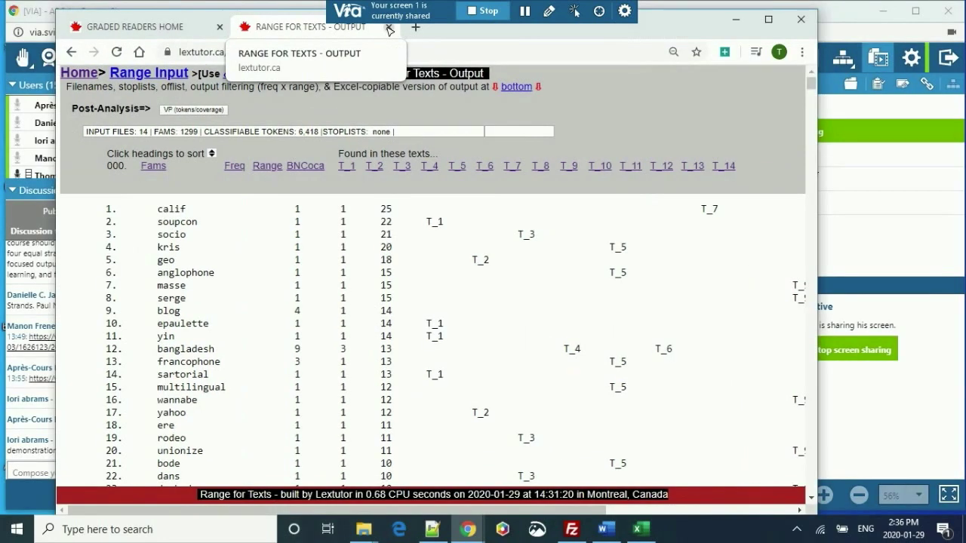
Step: Close the Range output page and open Text Lex Compare from the Lextutor home page in a maximized window
click(389, 28)
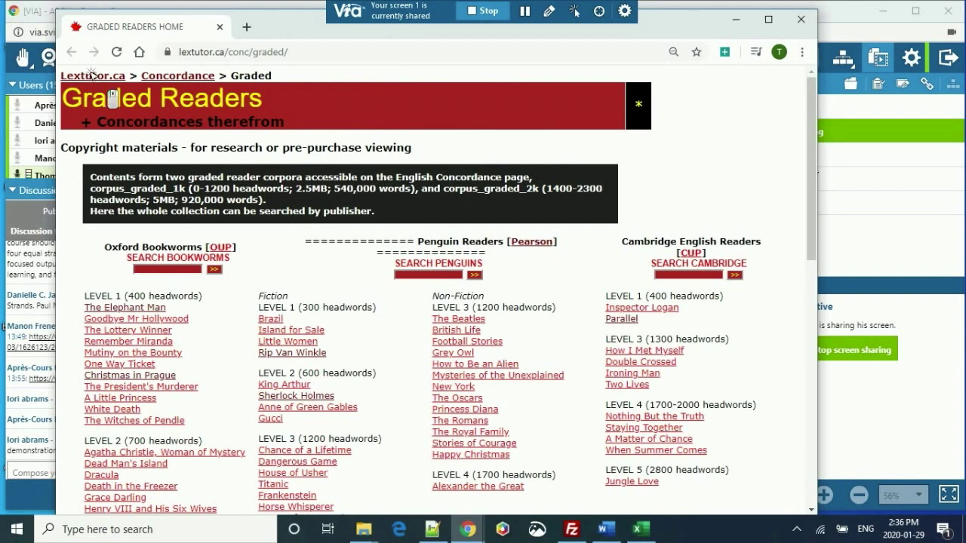
key(ctrl+shift+t)
key(alt+Left)
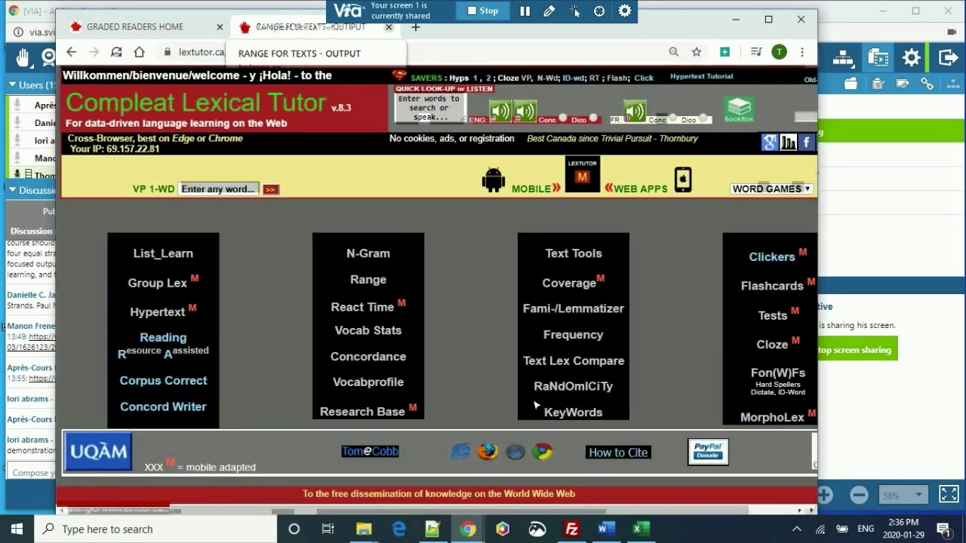
key(alt+Left)
click(672, 33)
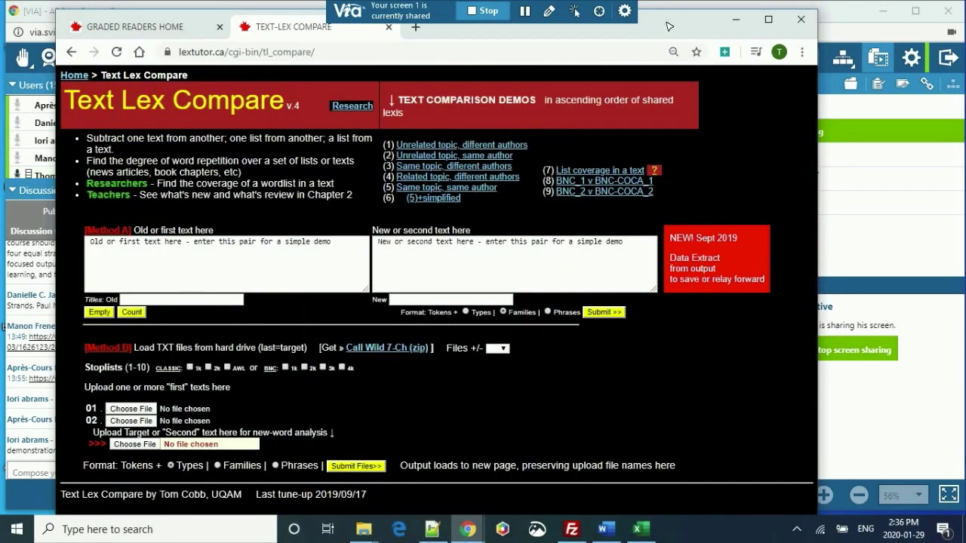
click(675, 25)
double_click(675, 25)
Step: Load the demo for unrelated topic, different authors, pairing Canadian politics with Canadian business, and submit it for comparison by families
click(154, 252)
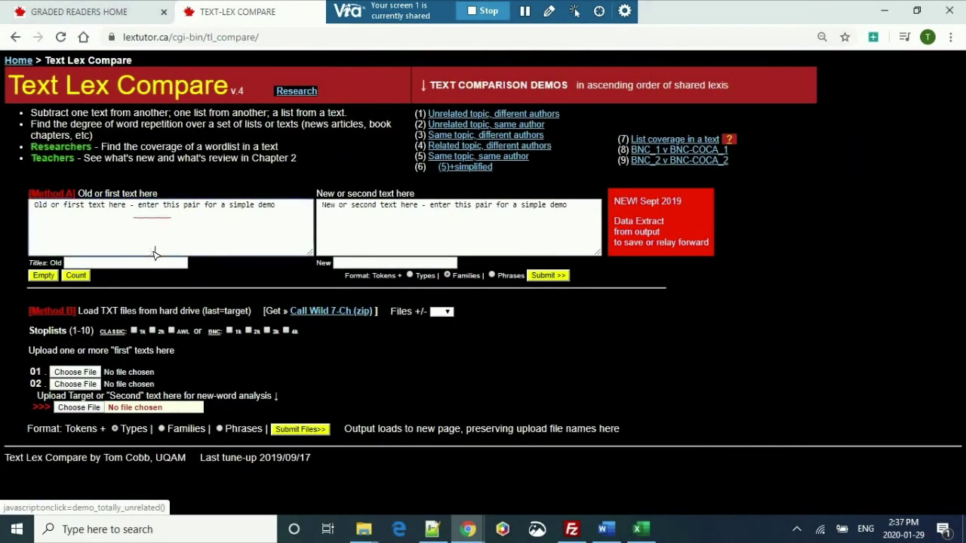
click(128, 263)
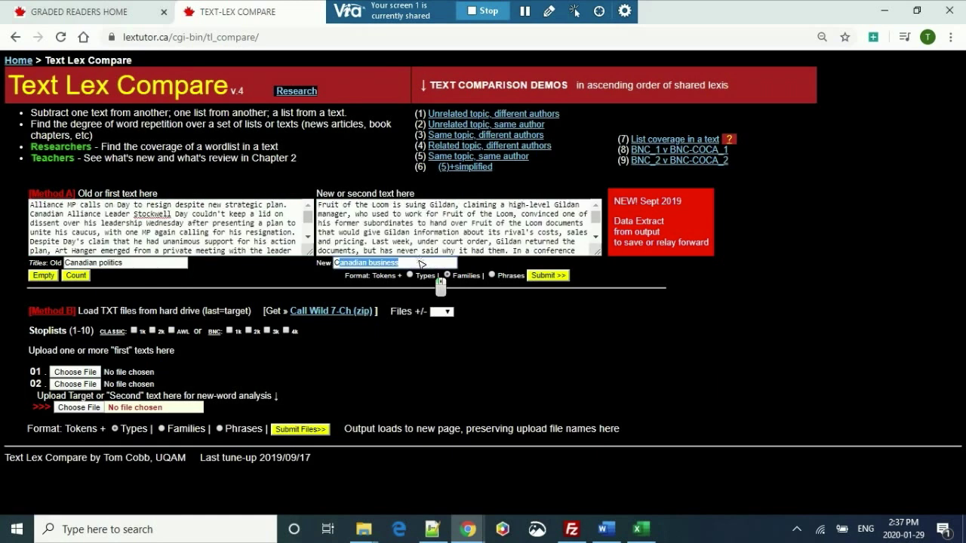
key(Right)
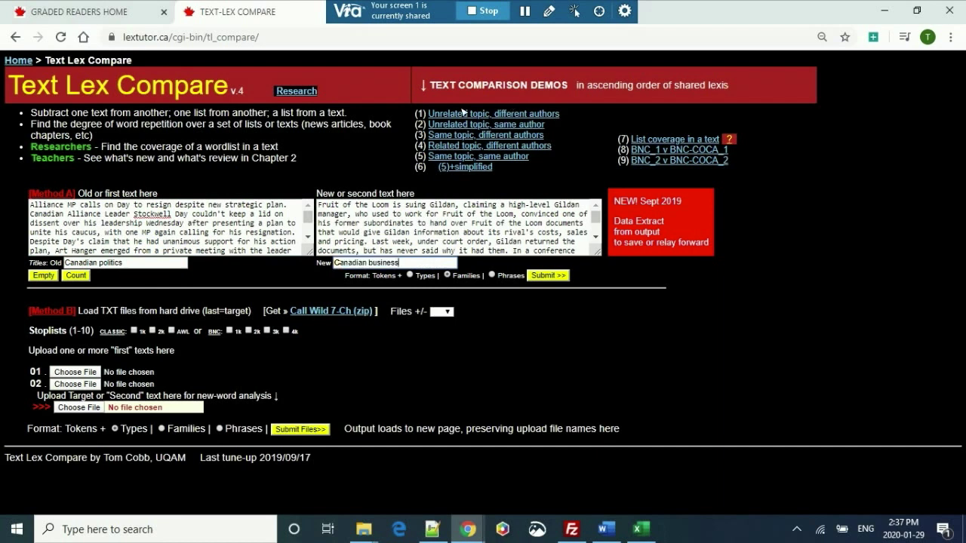
key(ctrl+a)
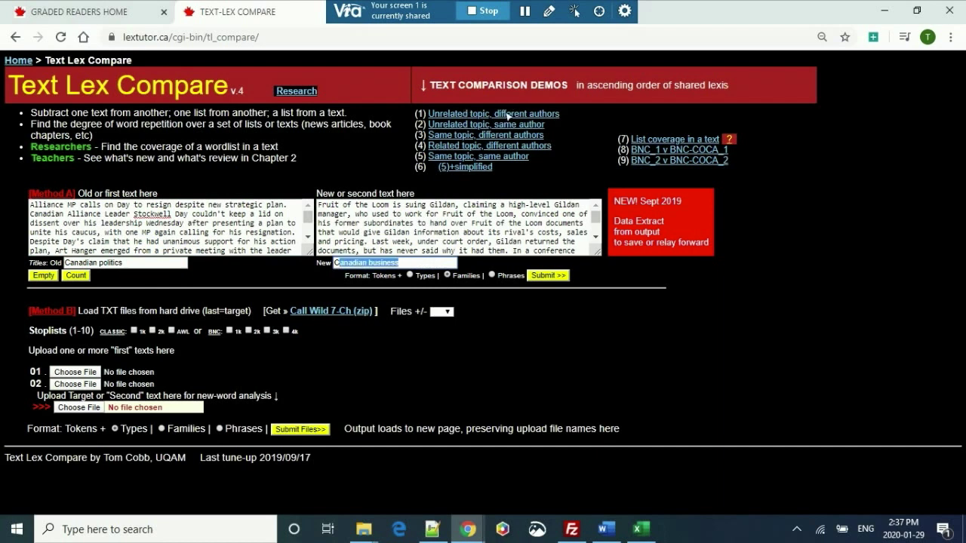
key(Right)
click(548, 276)
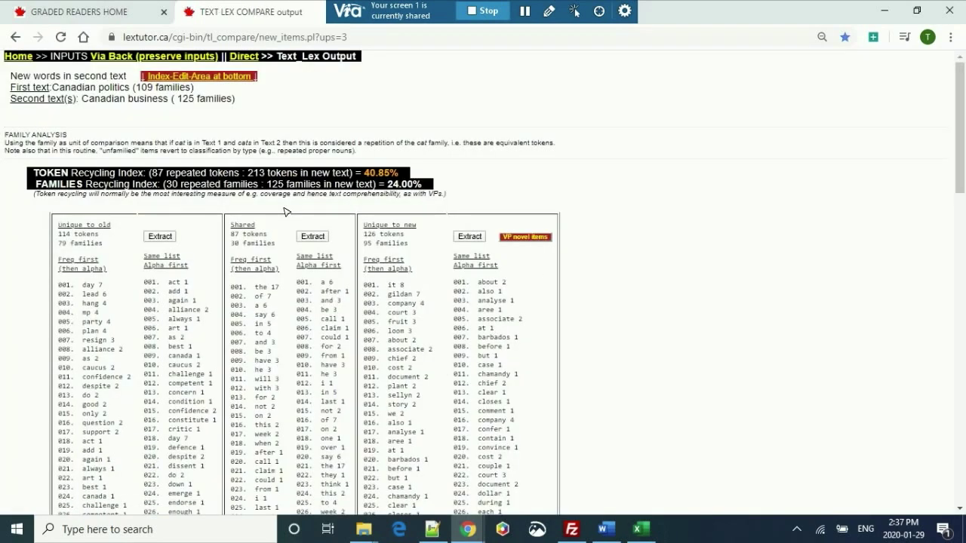
Step: Review the comparison's recycling indexes and its lists of old, shared and new families, rechecking the input texts
scroll(285, 212, down, 3)
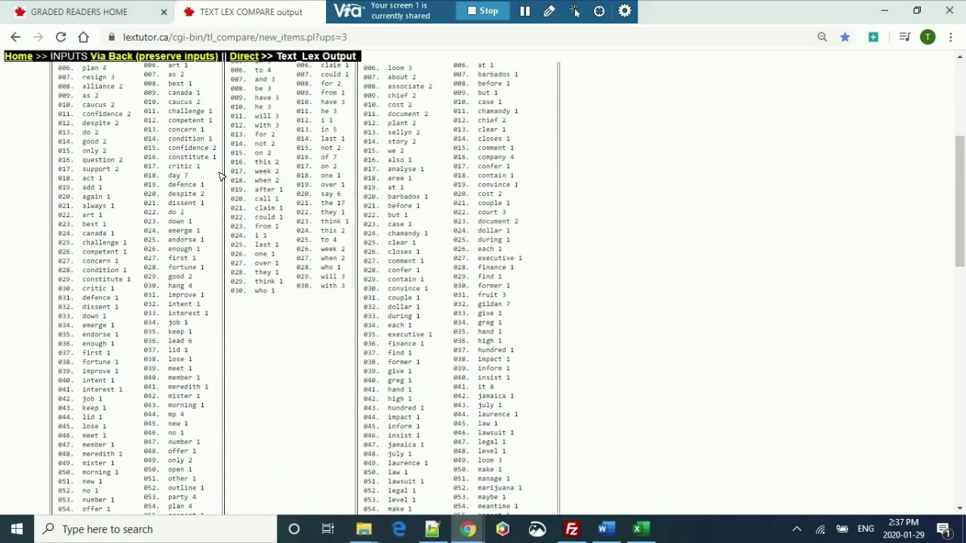
key(alt+Left)
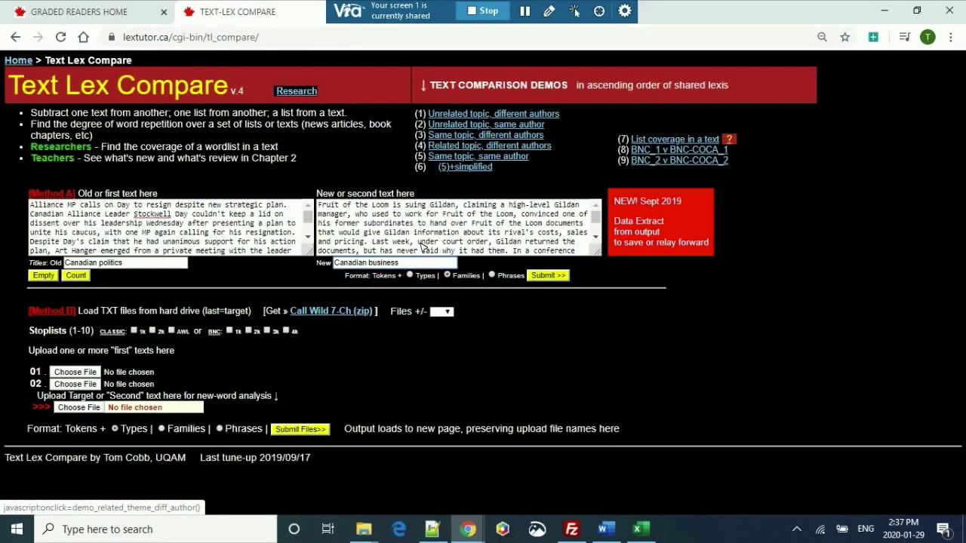
key(alt+Right)
scroll(332, 179, down, 5)
scroll(332, 179, up, 3)
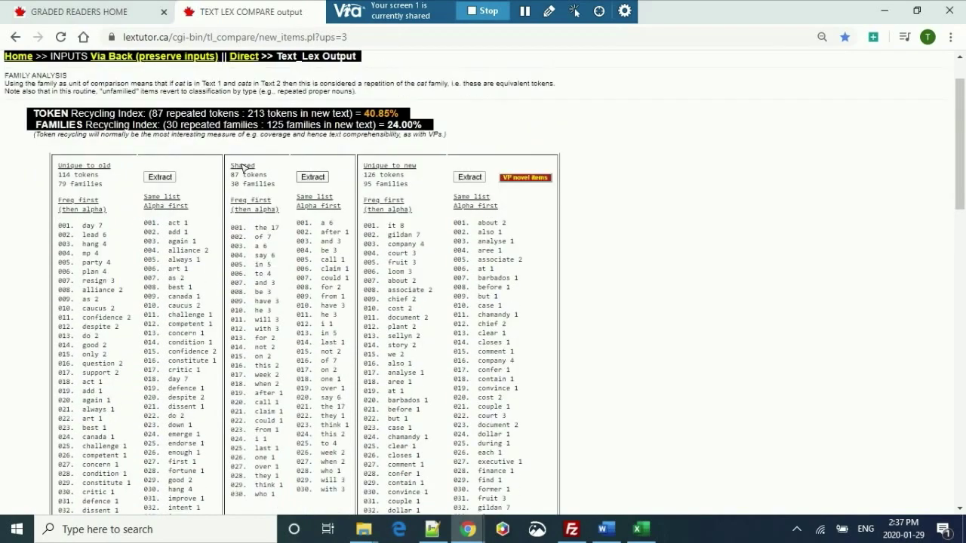
scroll(243, 167, down, 3)
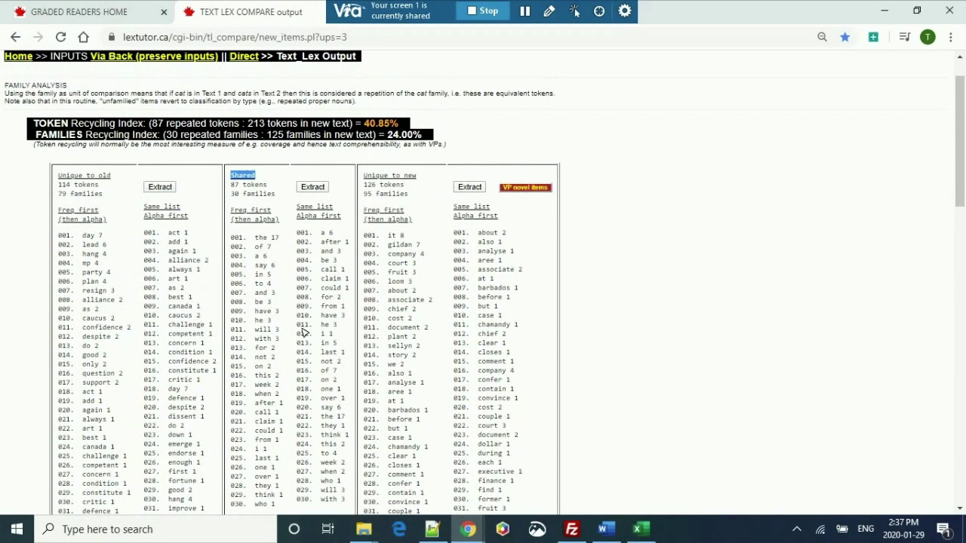
Step: Return to the comparison inputs, load the same topic, same author demo with Call of the Wild, Unadapted, Ch 1 and Ch 2, and submit it by families
scroll(304, 331, down, 2)
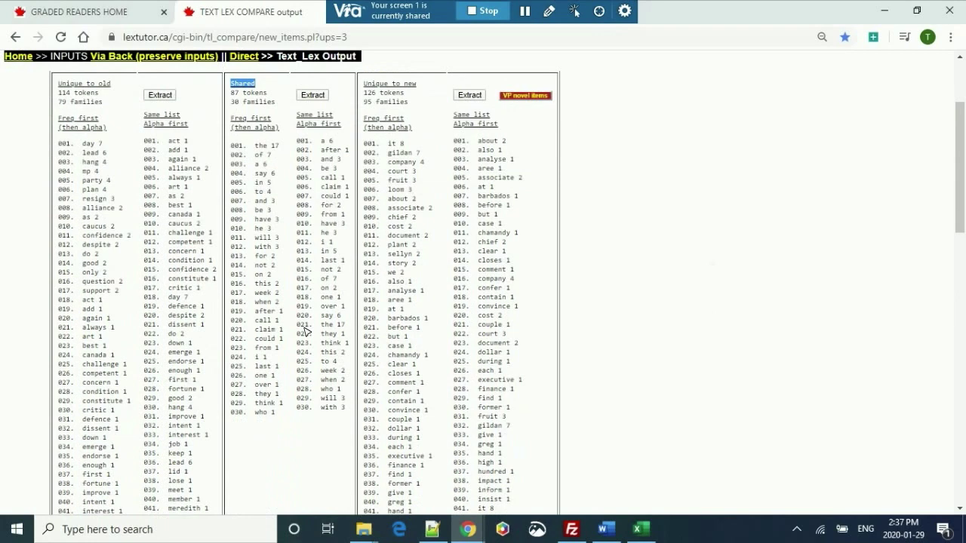
scroll(305, 331, up, 1)
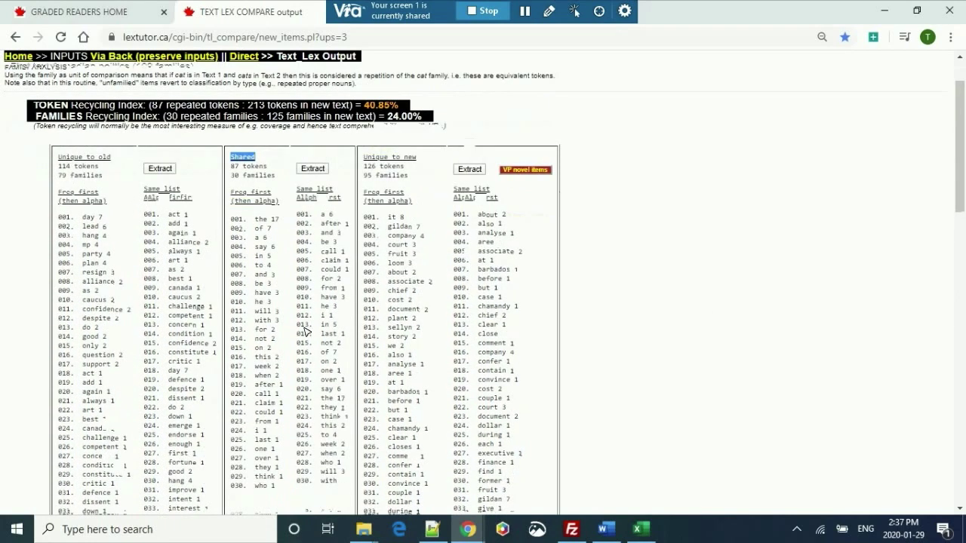
key(alt+Left)
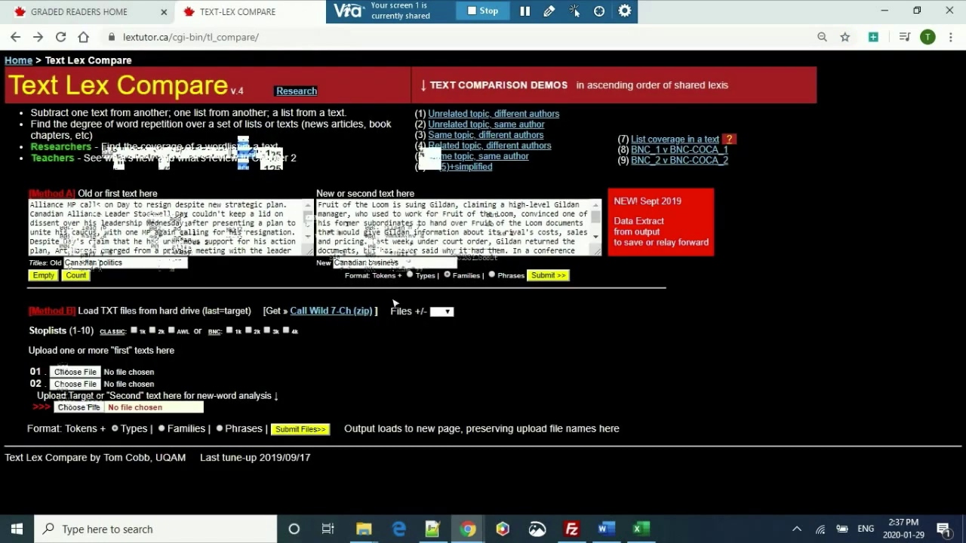
click(456, 157)
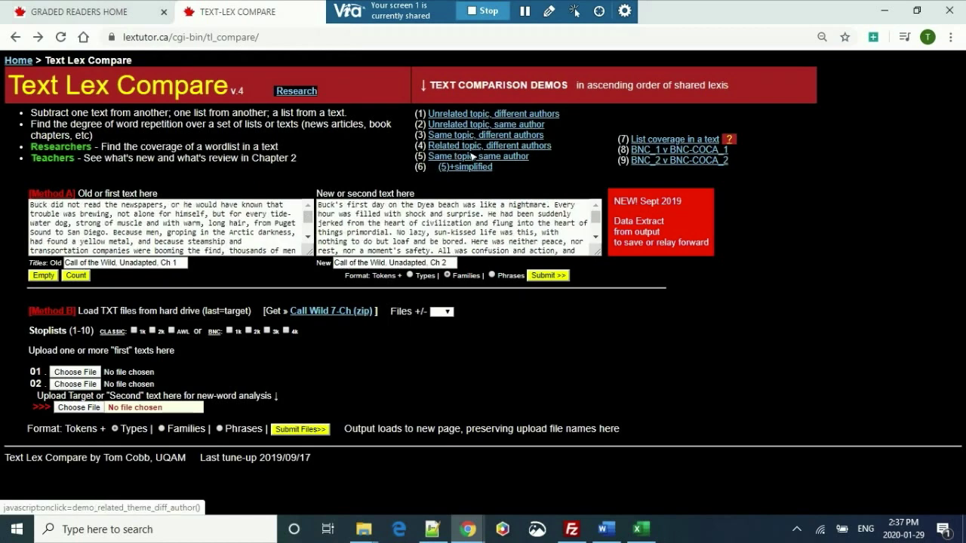
click(480, 154)
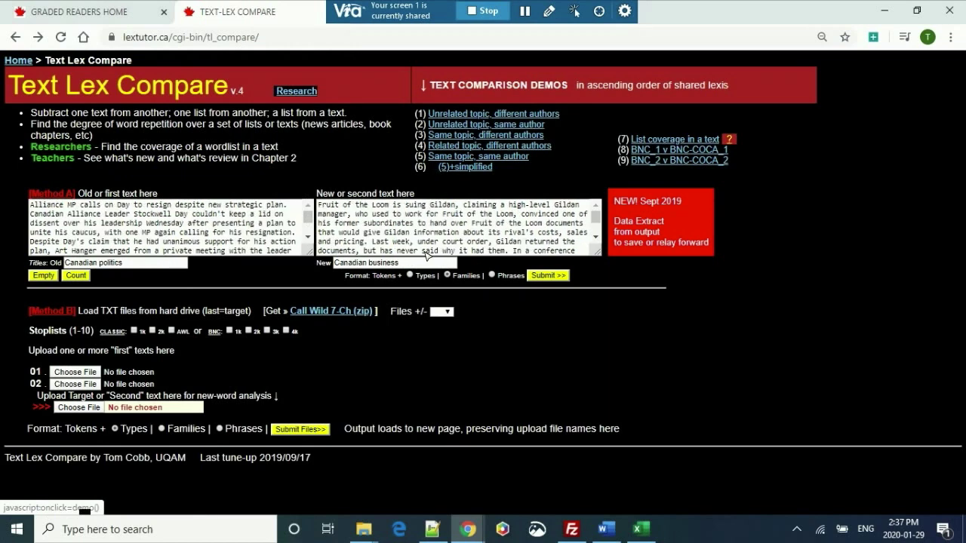
click(551, 276)
Step: Review the recycling indexes and the old, shared and new family lists for the unadapted Call of the Wild chapters
scroll(550, 275, down, 1)
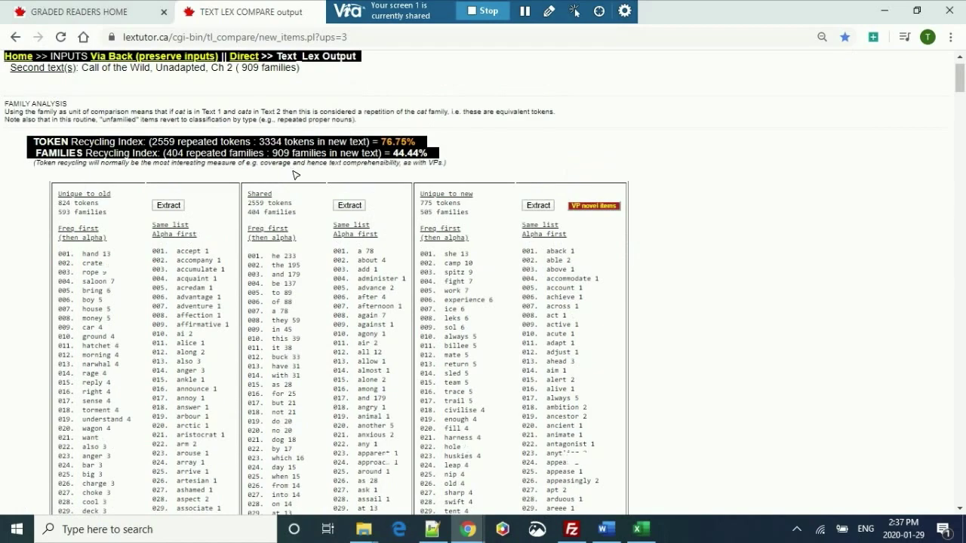
scroll(294, 175, down, 9)
scroll(294, 175, down, 8)
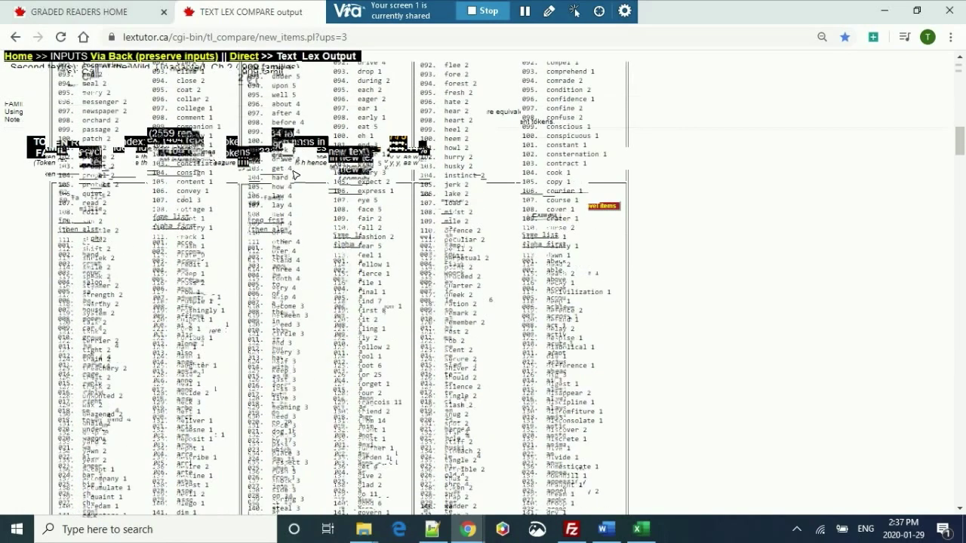
scroll(294, 175, down, 10)
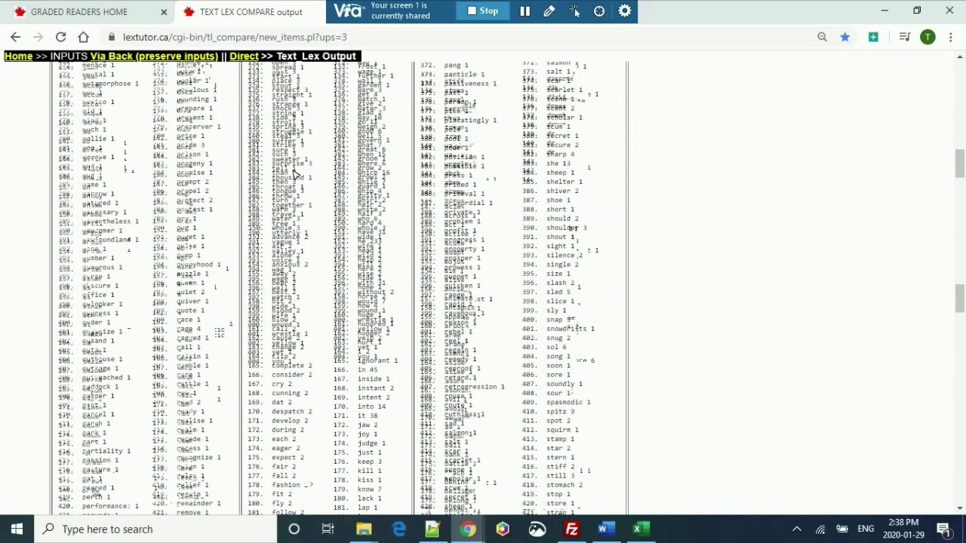
scroll(295, 176, up, 10)
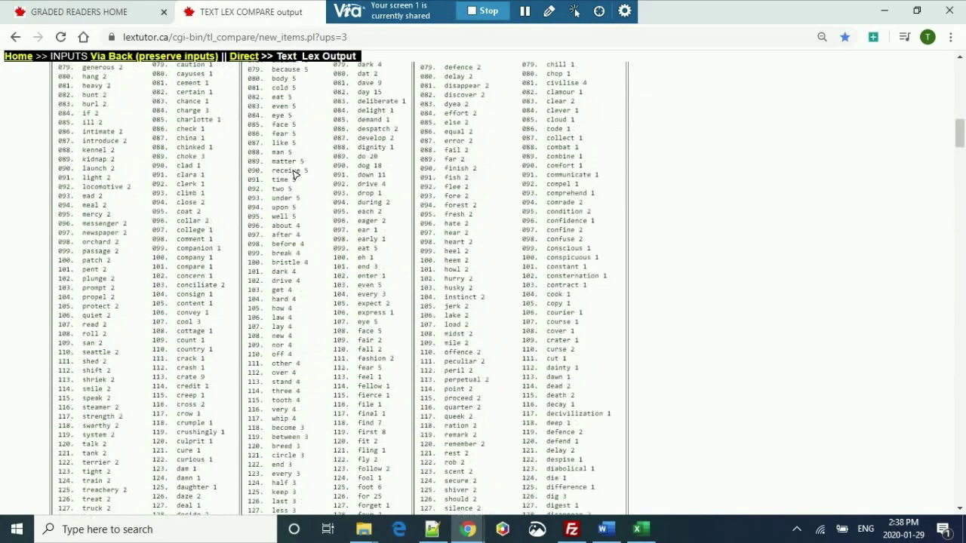
scroll(295, 174, up, 10)
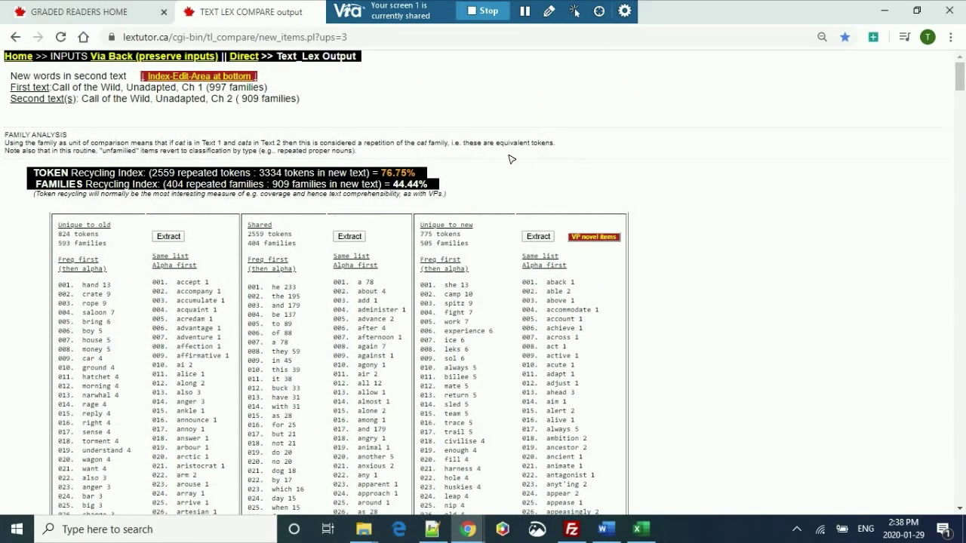
Step: Compare Call of the Wild, Graded, Ch 1 and Ch 2 by families, and review the recycling indexes and family lists
scroll(511, 159, down, 20)
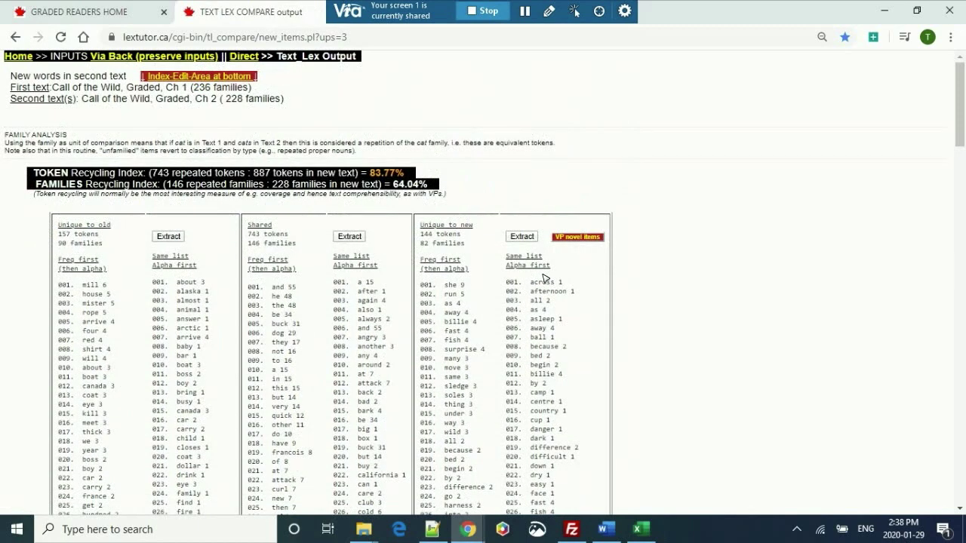
scroll(545, 277, down, 10)
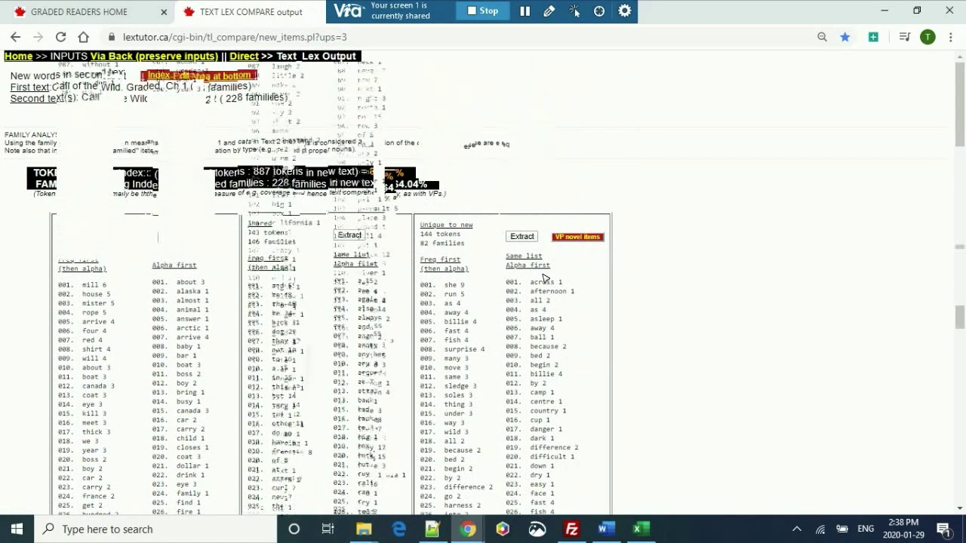
scroll(545, 278, up, 10)
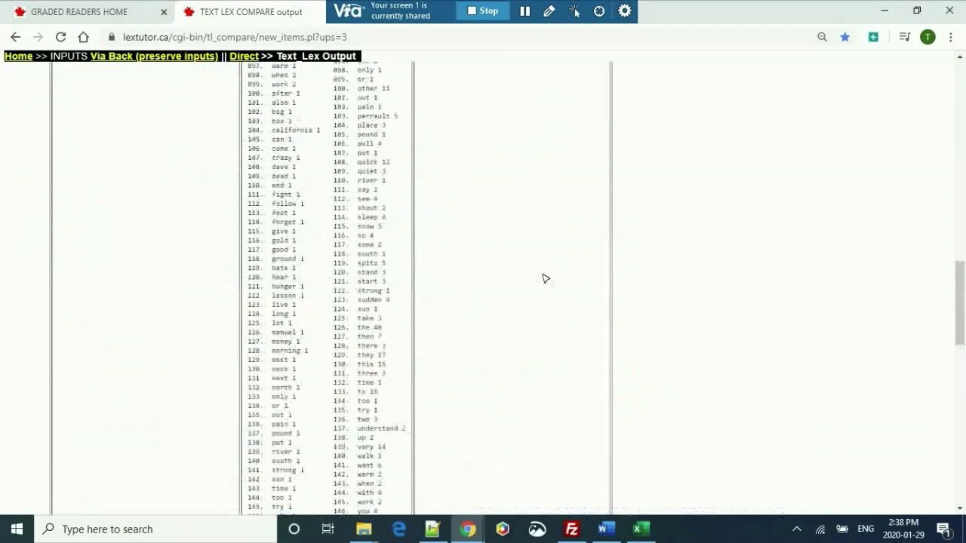
scroll(545, 278, up, 10)
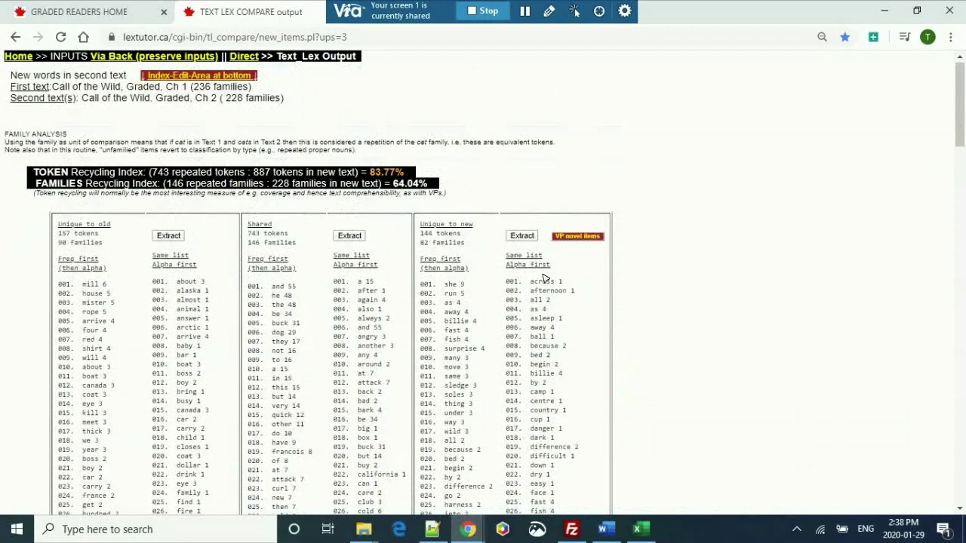
scroll(545, 278, down, 15)
Step: Leave the graded comparison output and go back through Text Lex Compare to the Lextutor home page
key(alt+Left)
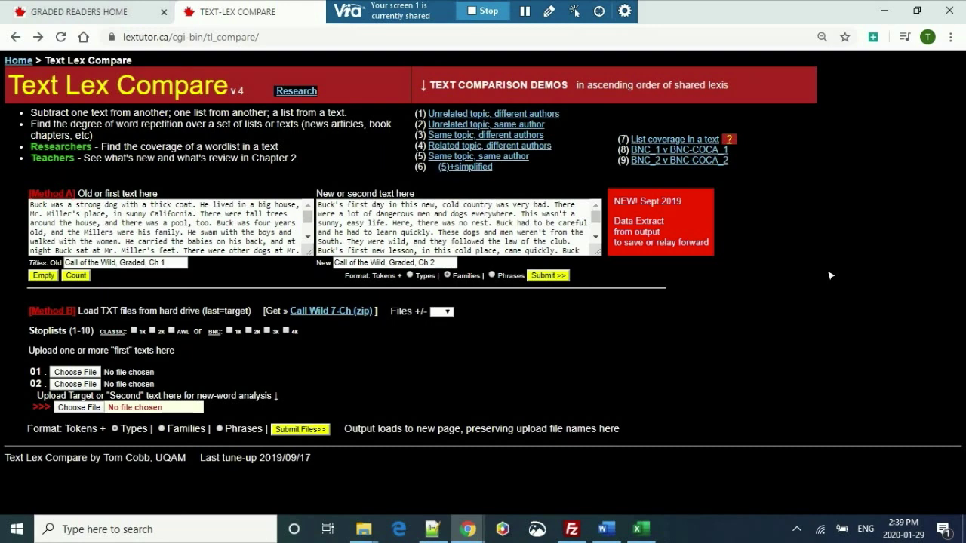
key(alt+Left)
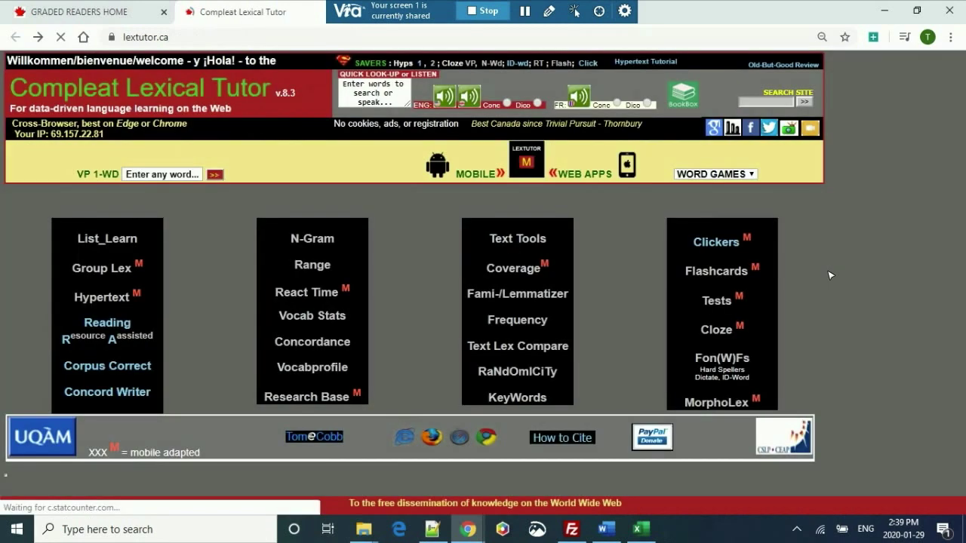
key(alt+Right)
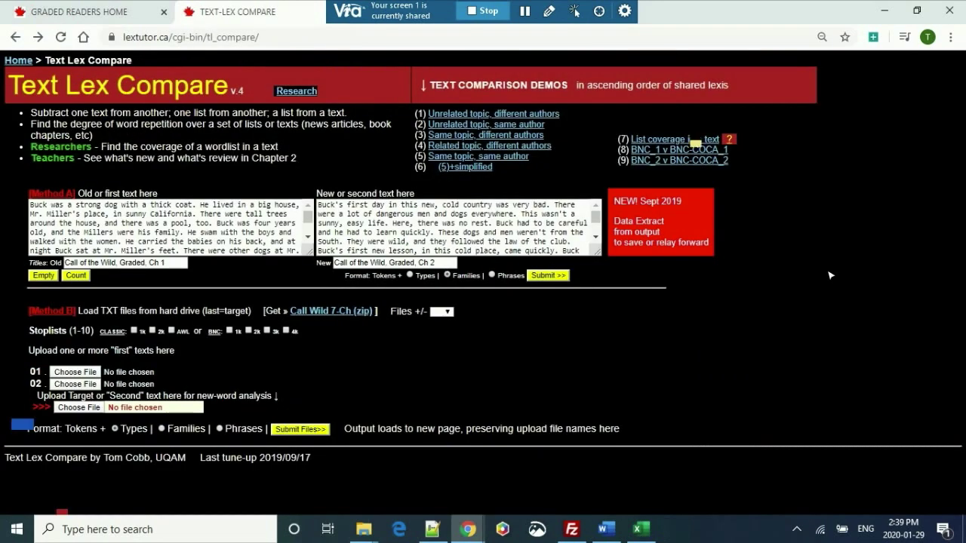
key(alt+Left)
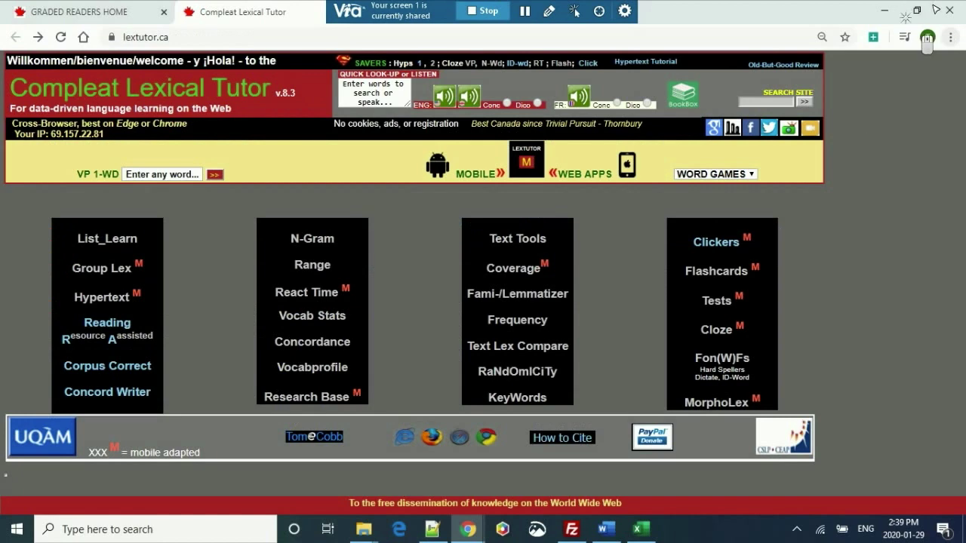
Step: Check the VIA session window and the Graded Readers page, and return to the Lextutor home page
key(alt+Tab)
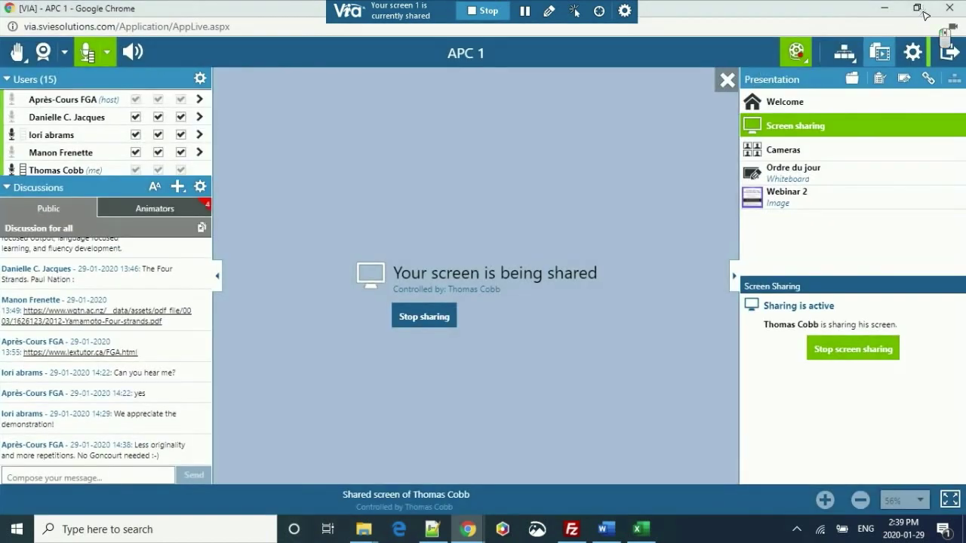
key(alt+Tab)
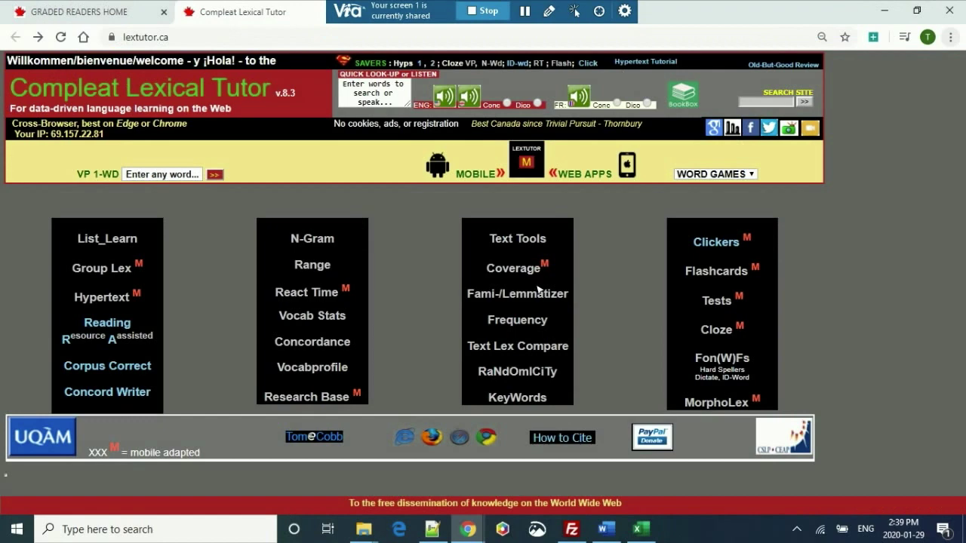
key(alt+Tab)
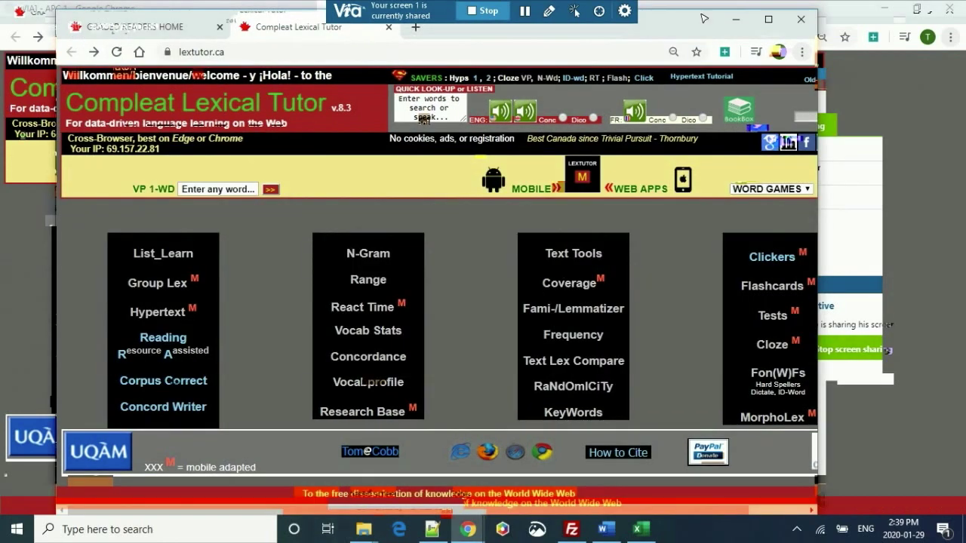
key(alt+Tab)
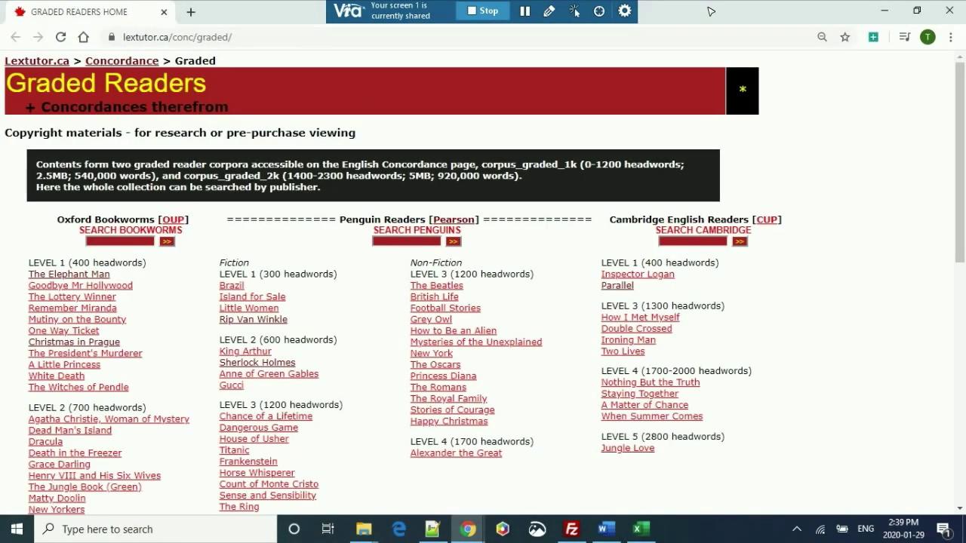
key(alt)
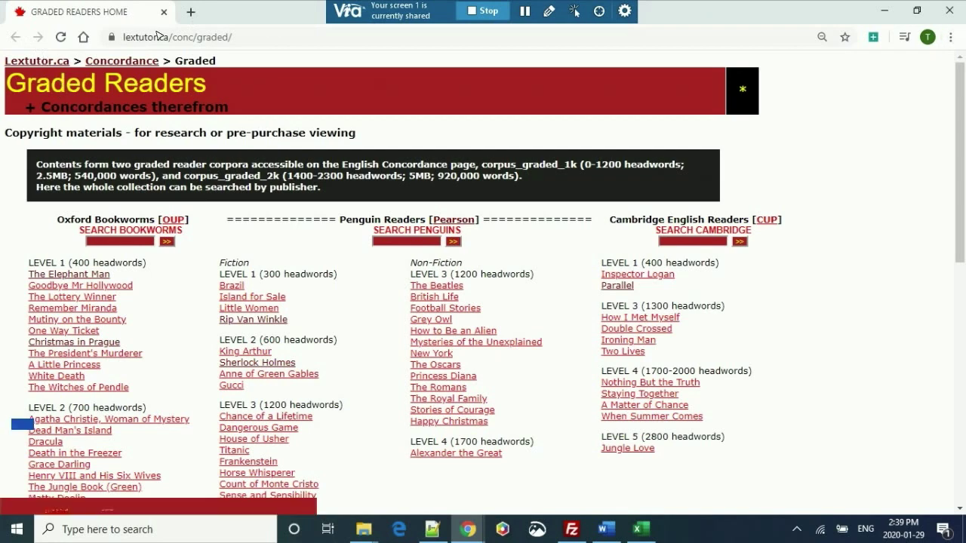
click(210, 12)
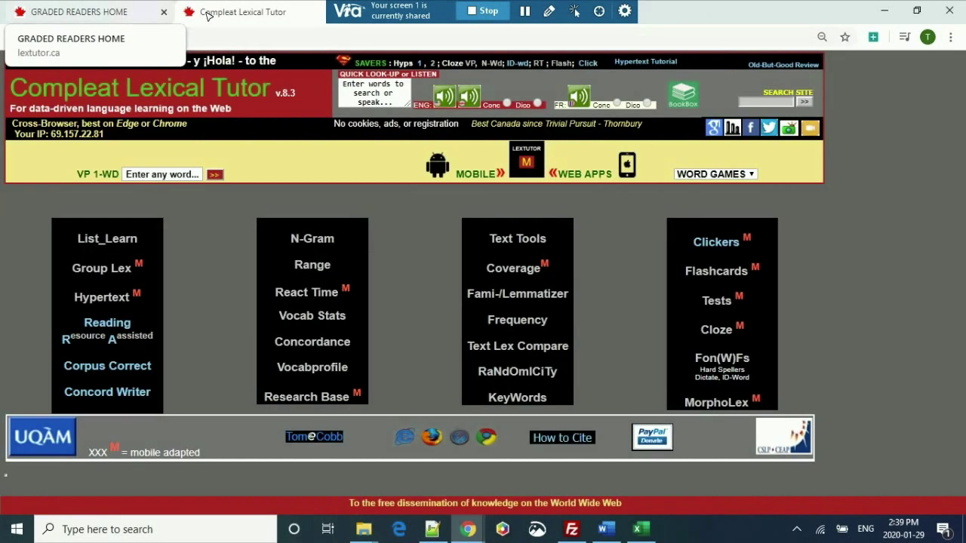
Step: Close the Graded Readers page and open the Lextutor links trail at lextutor.ca/FGA.html
click(165, 12)
click(188, 38)
key(Down)
key(Down)
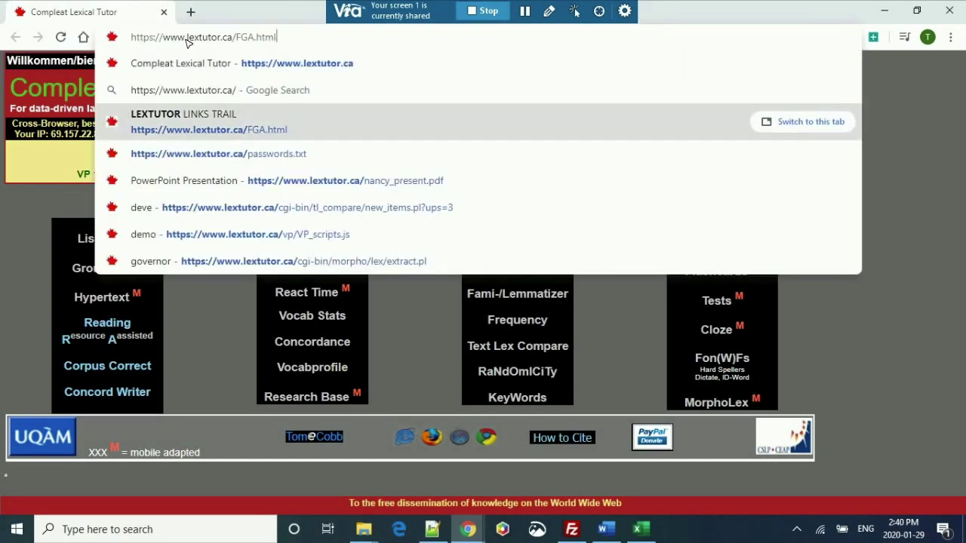
key(Return)
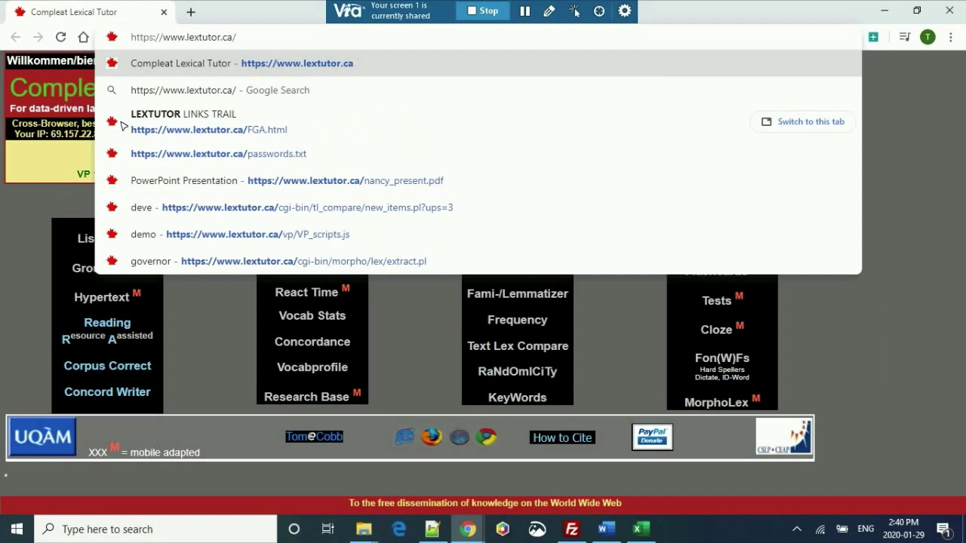
click(196, 114)
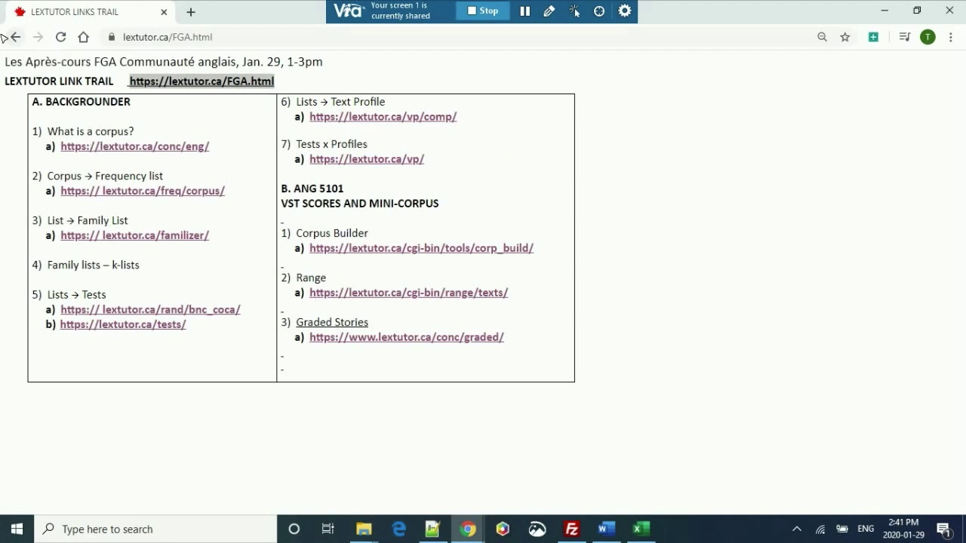
Step: Open the English Web Concordance from the "What is a corpus?" link, enter the keyword "family" and set its match type to family
click(151, 147)
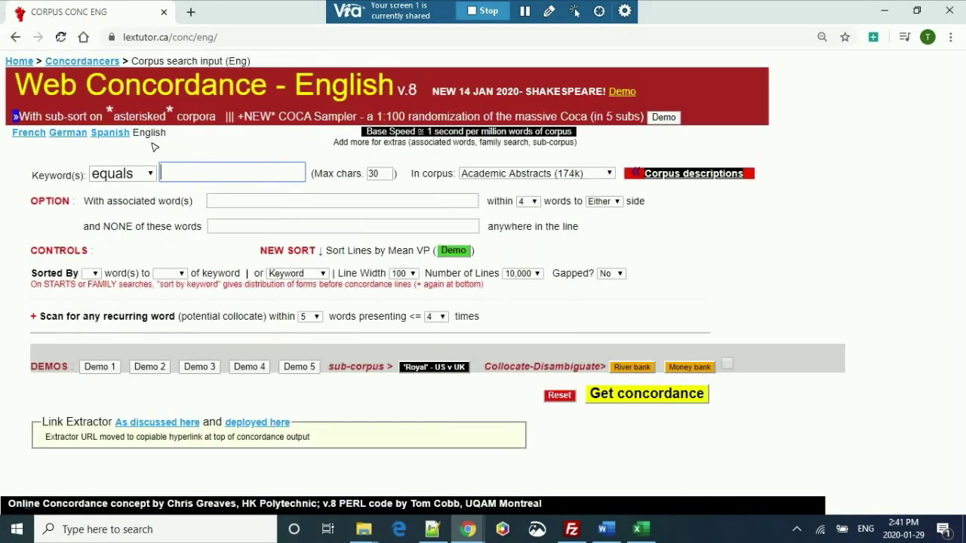
text(amily)
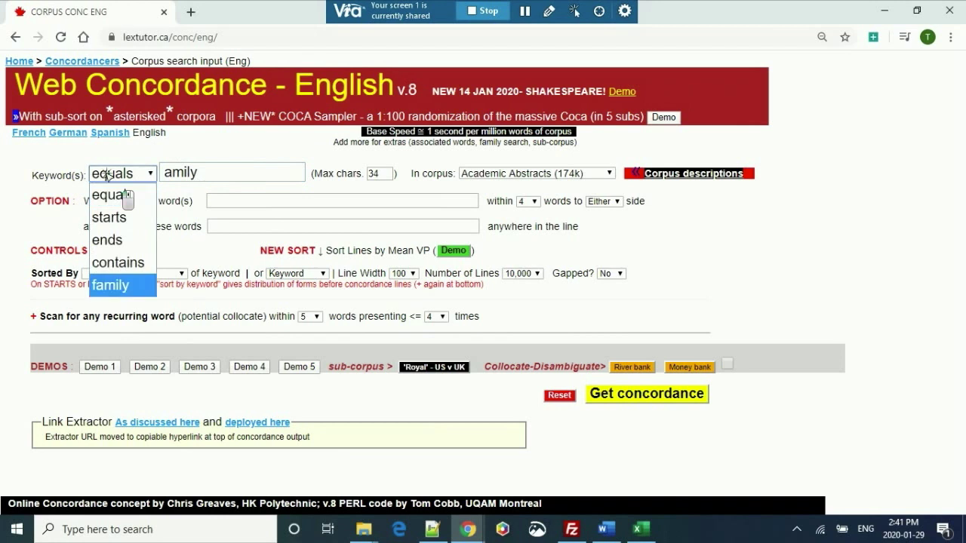
click(125, 287)
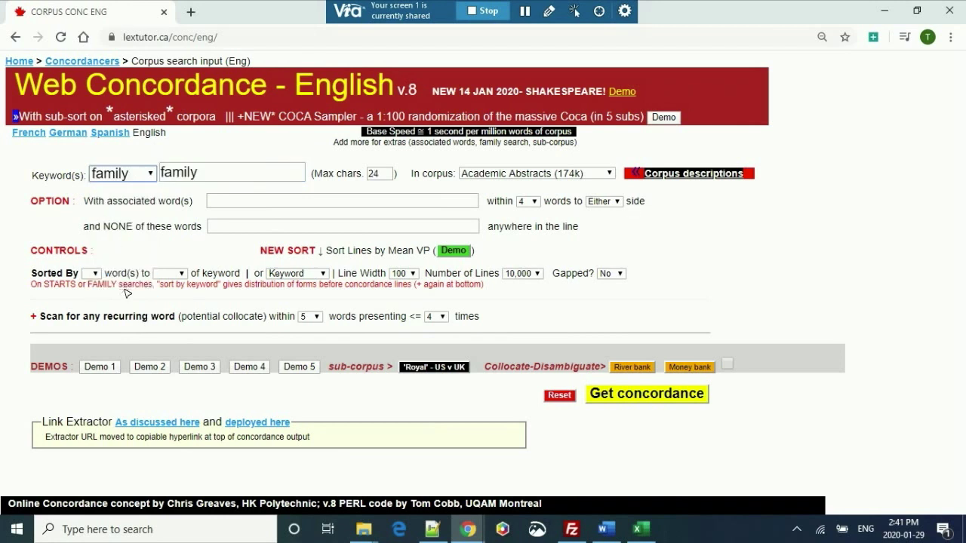
click(129, 175)
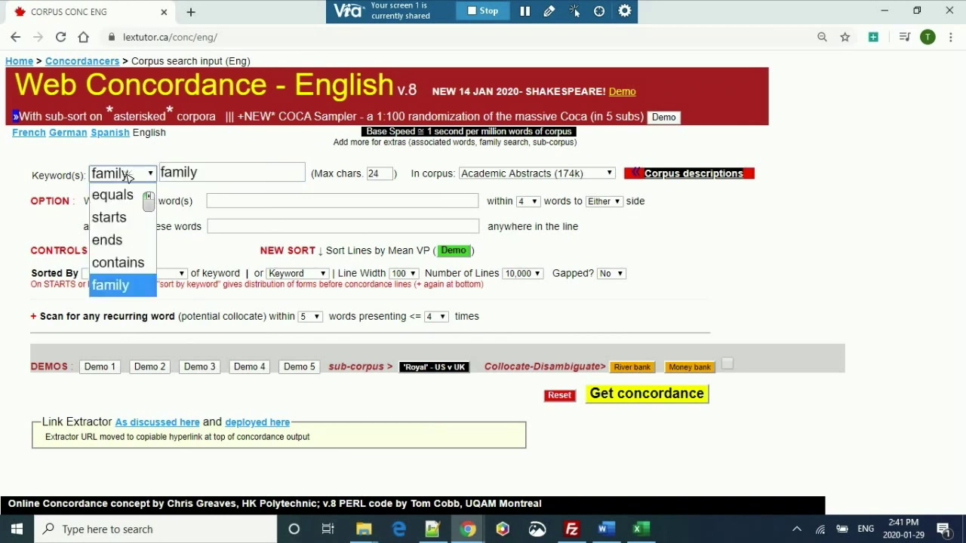
click(129, 175)
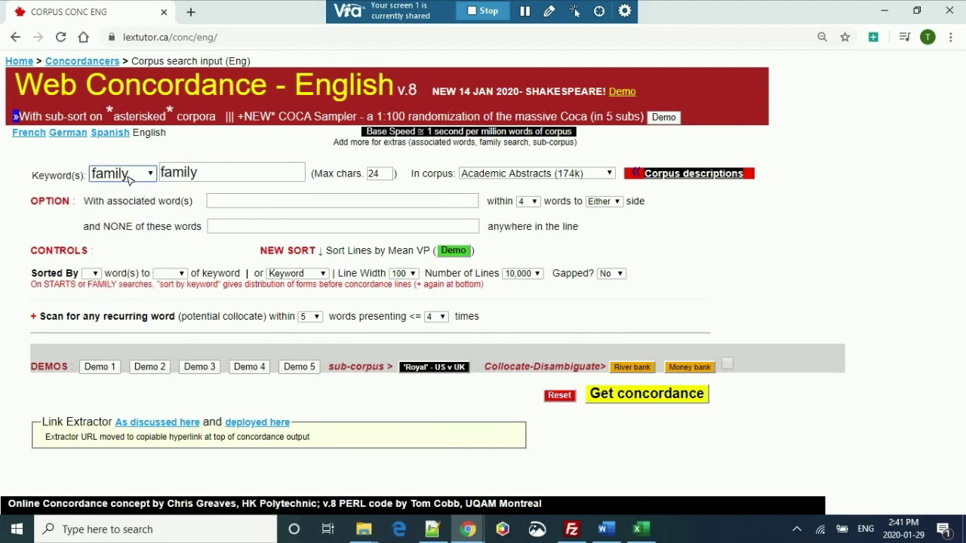
Step: Choose BAWE Written All (8m wds) as the corpus for the family keyword search
click(516, 175)
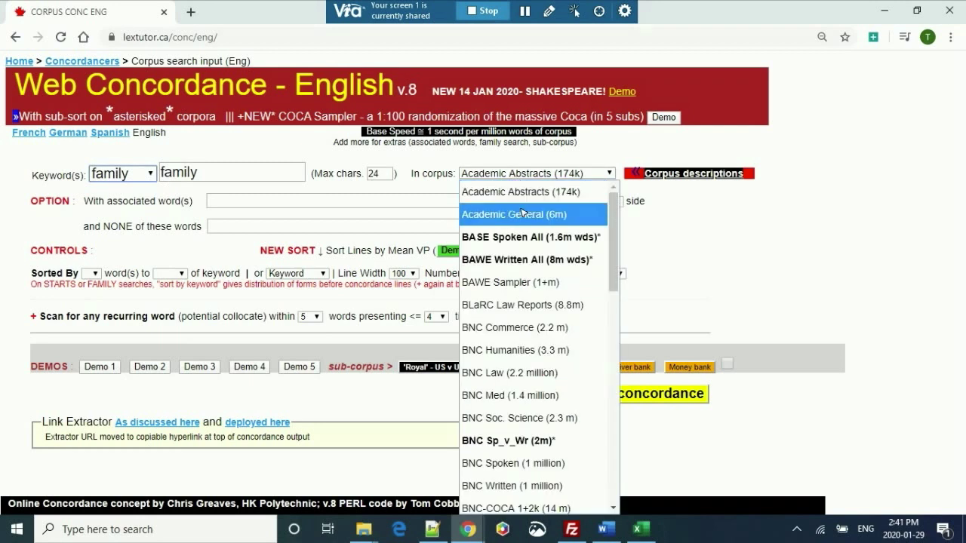
key(Up)
key(Up)
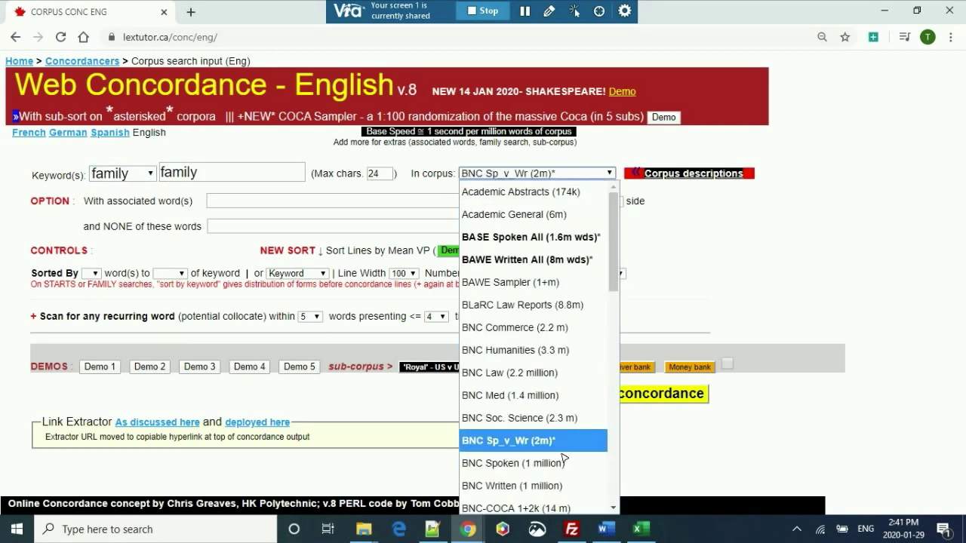
key(Home)
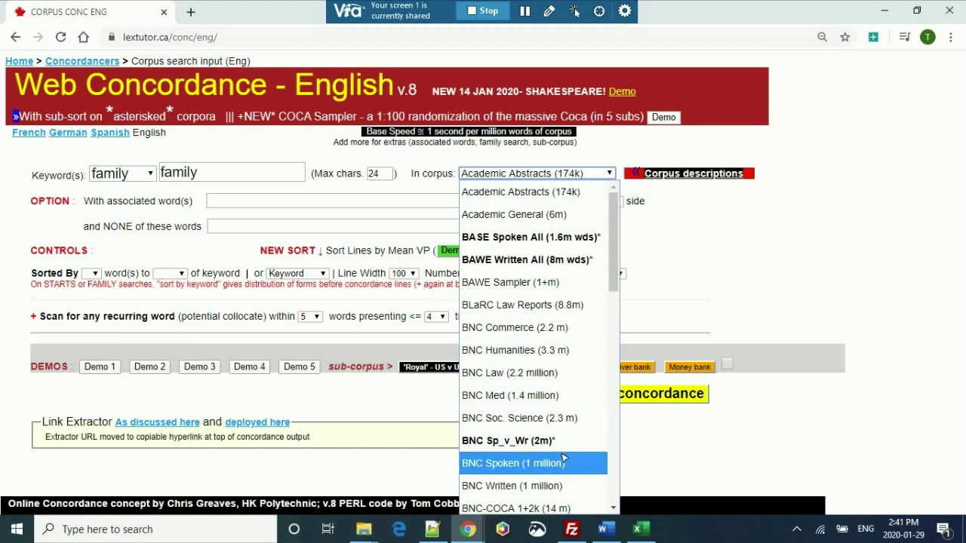
key(Escape)
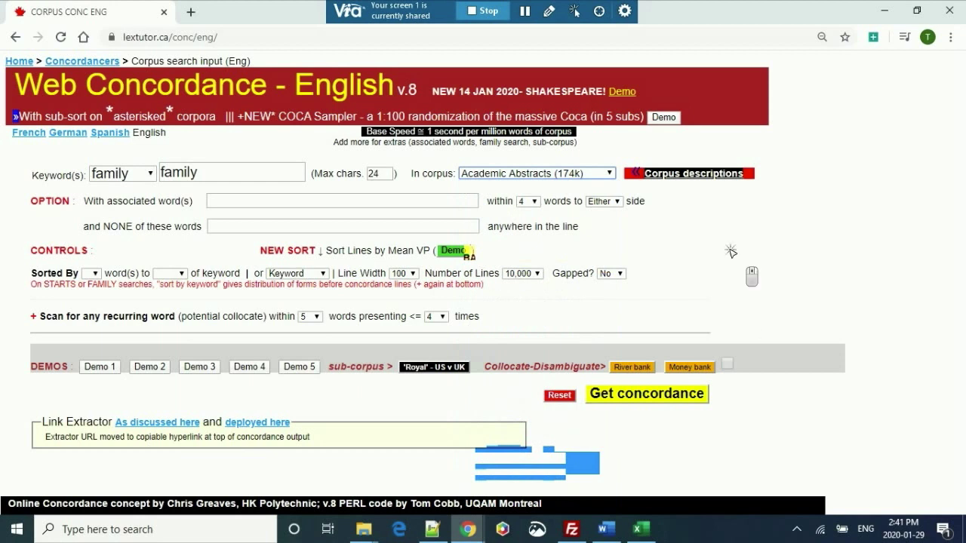
Step: Sort the output by Sub-Corpus and generate the concordance for the family keyword
click(311, 274)
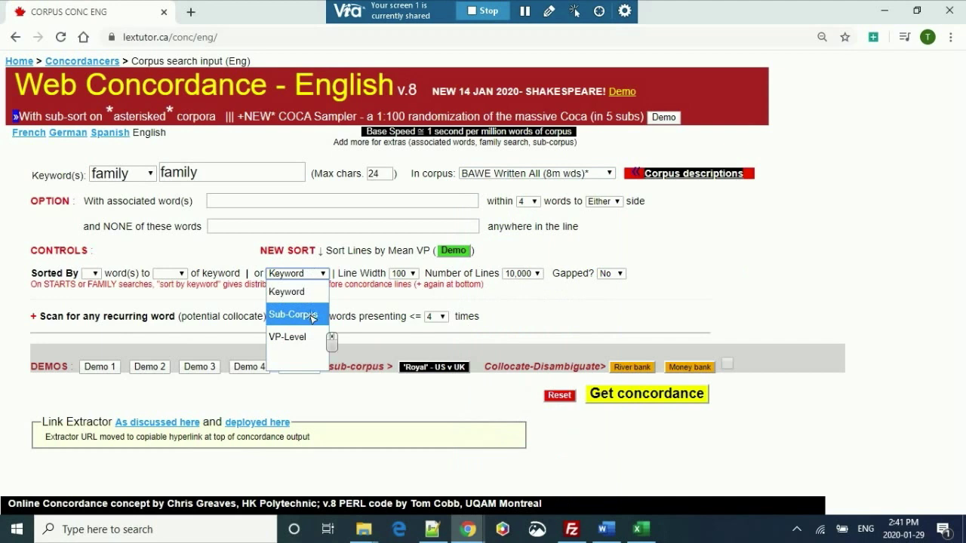
click(312, 316)
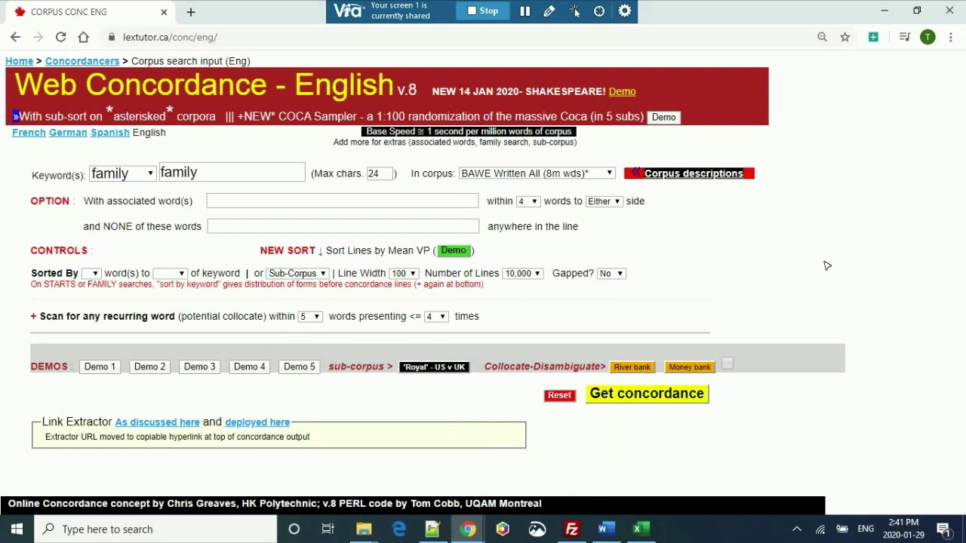
key(alt+Down)
key(Up)
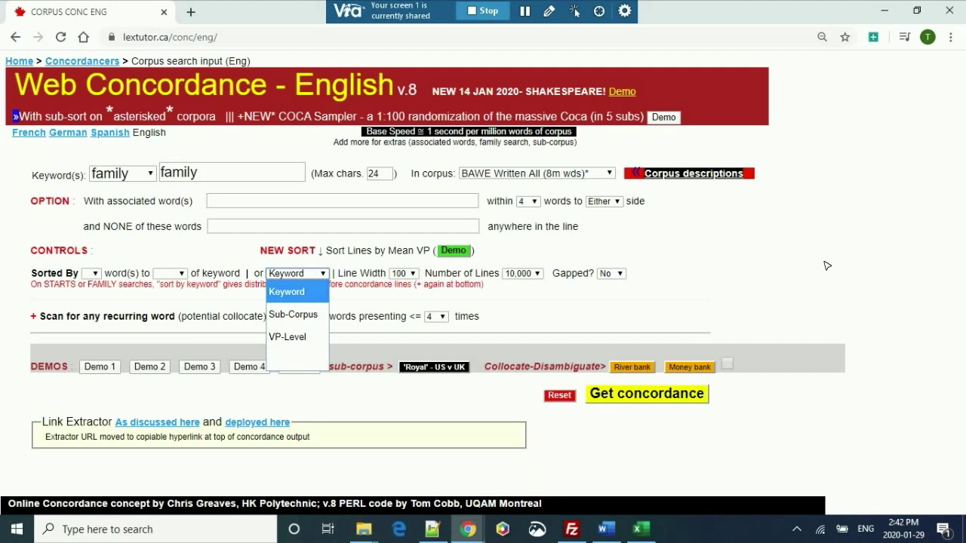
key(Down)
key(Return)
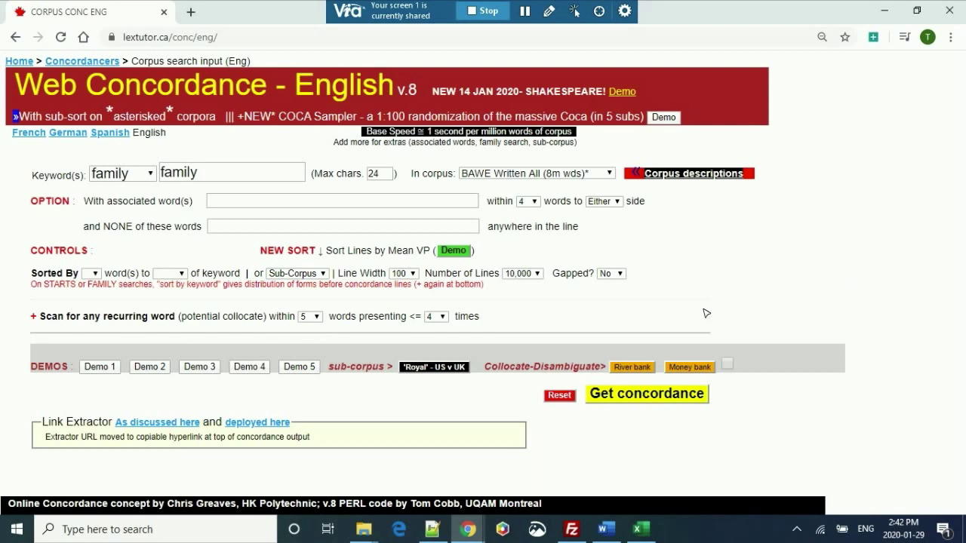
click(628, 394)
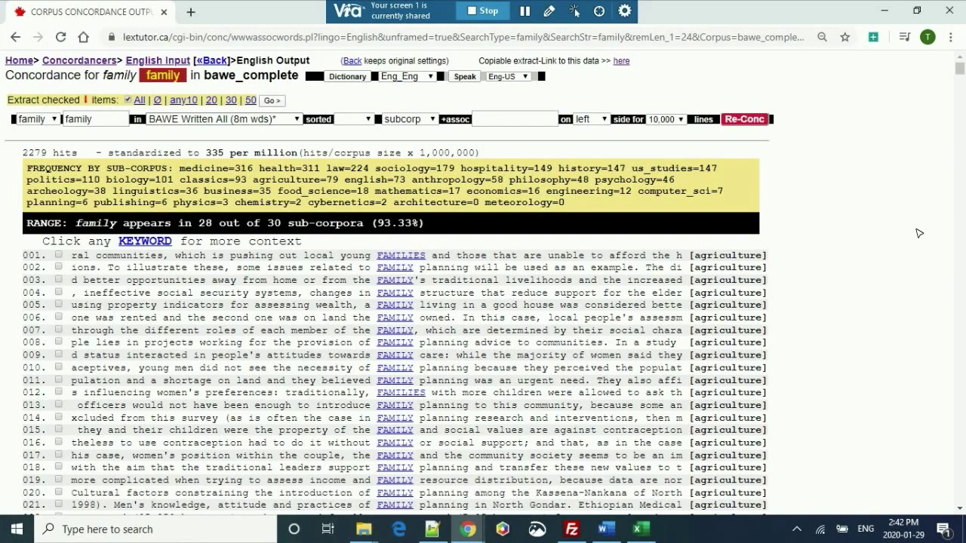
Step: Examine the early concordance lines for family across the agriculture, anthropology, biology and business sub-corpora
scroll(918, 233, down, 3)
scroll(918, 233, down, 2)
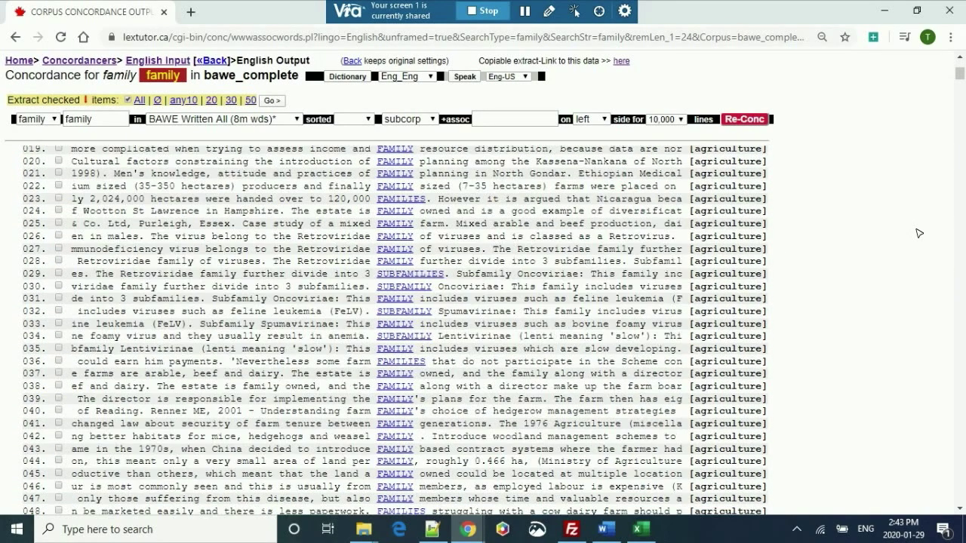
scroll(918, 233, down, 11)
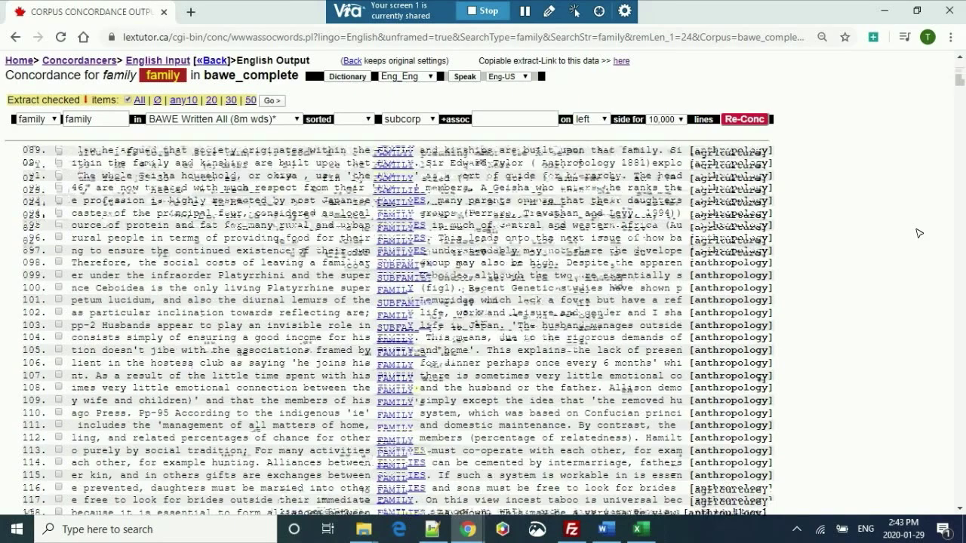
scroll(919, 233, up, 10)
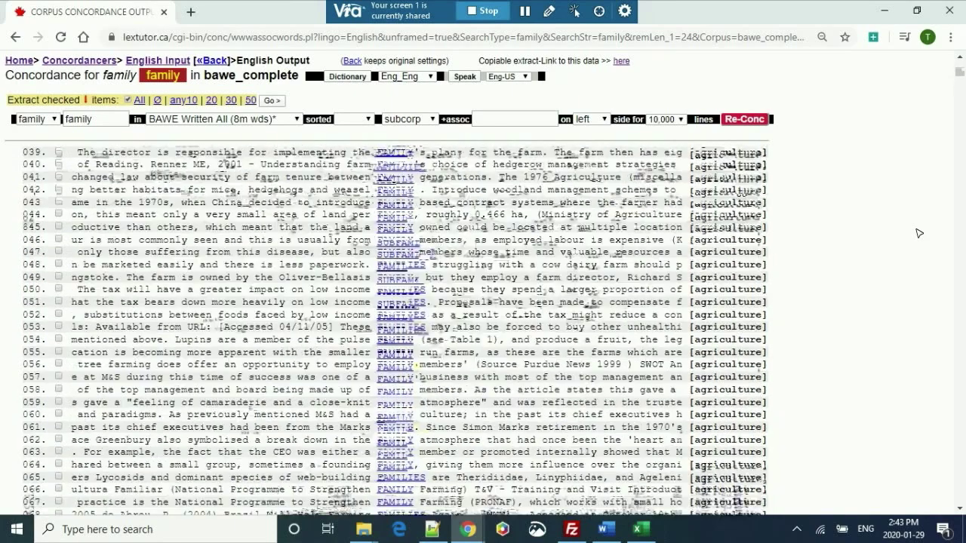
scroll(919, 233, up, 4)
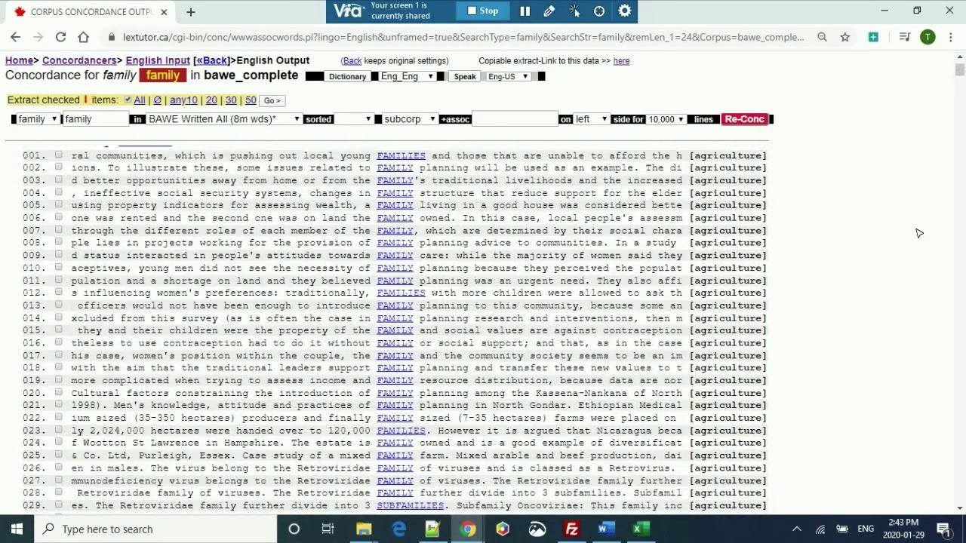
scroll(919, 233, down, 8)
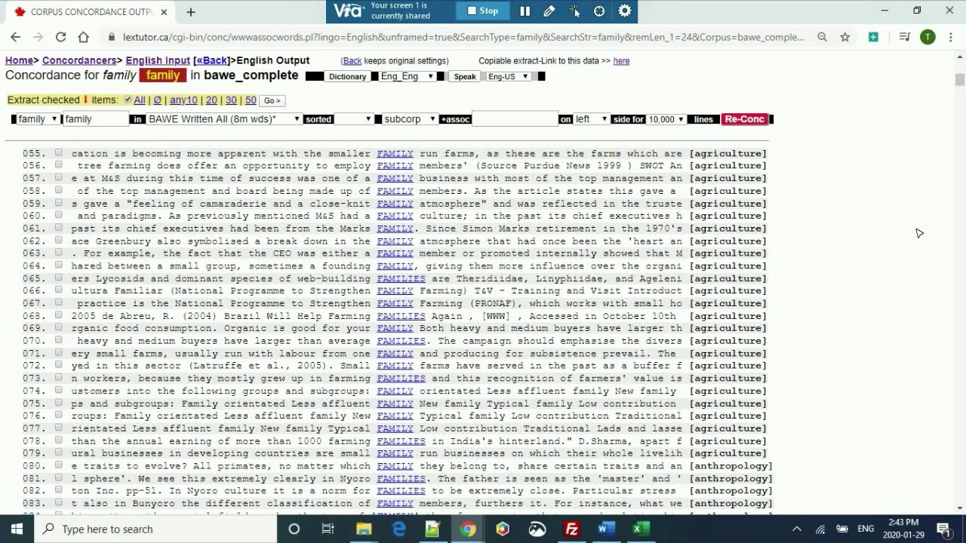
scroll(918, 233, down, 20)
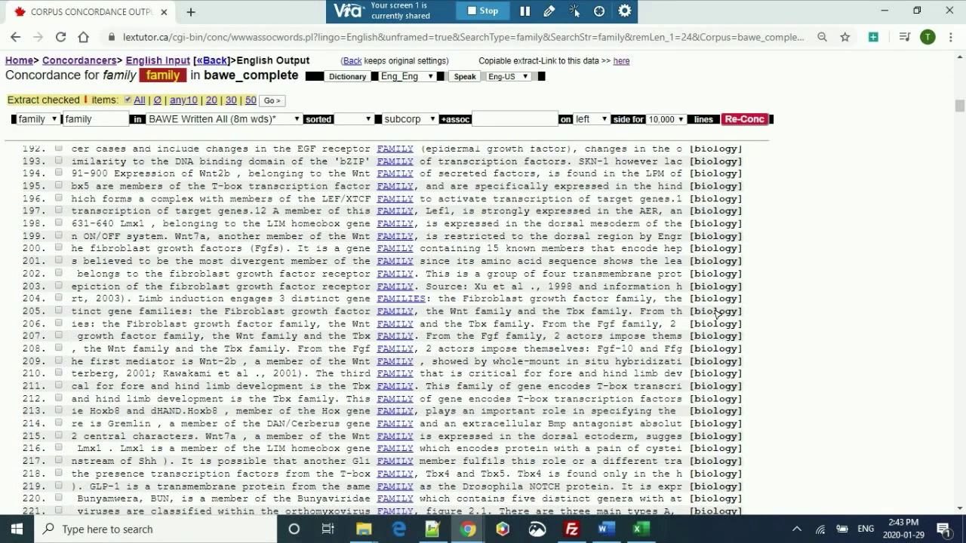
scroll(716, 314, down, 20)
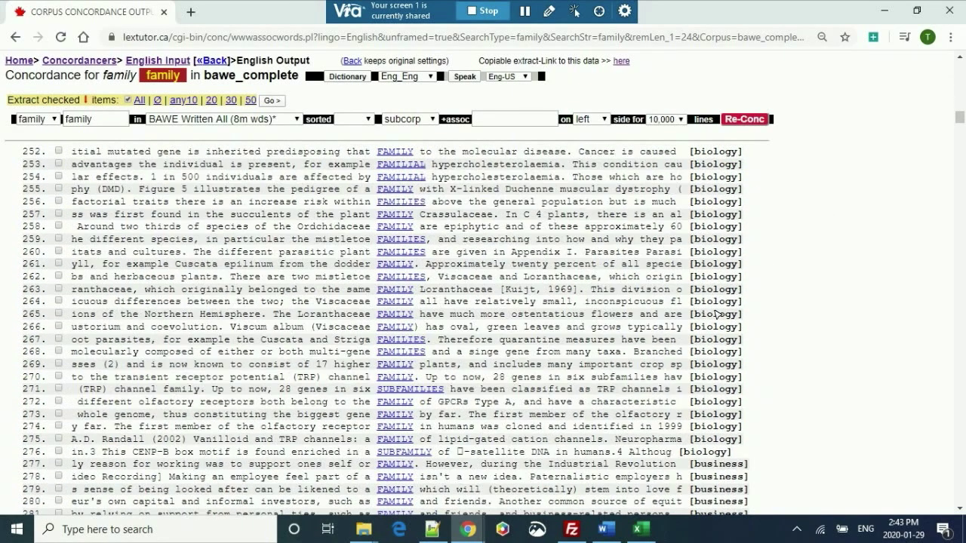
scroll(716, 314, down, 5)
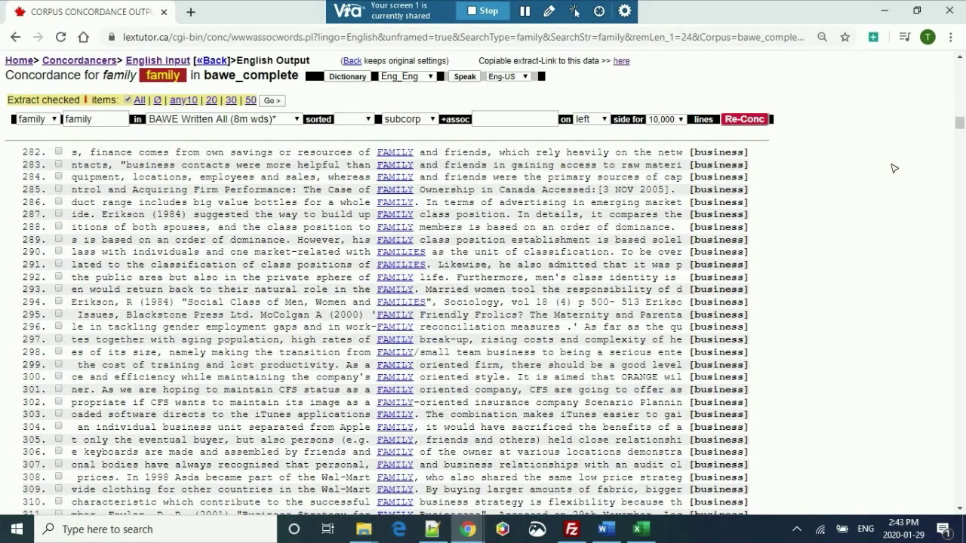
Step: Examine the concordance lines from the end of the list back through us_studies, sociology, medicine and law to the sub-corpus frequency summary
scroll(894, 168, up, 15)
scroll(893, 169, down, 20)
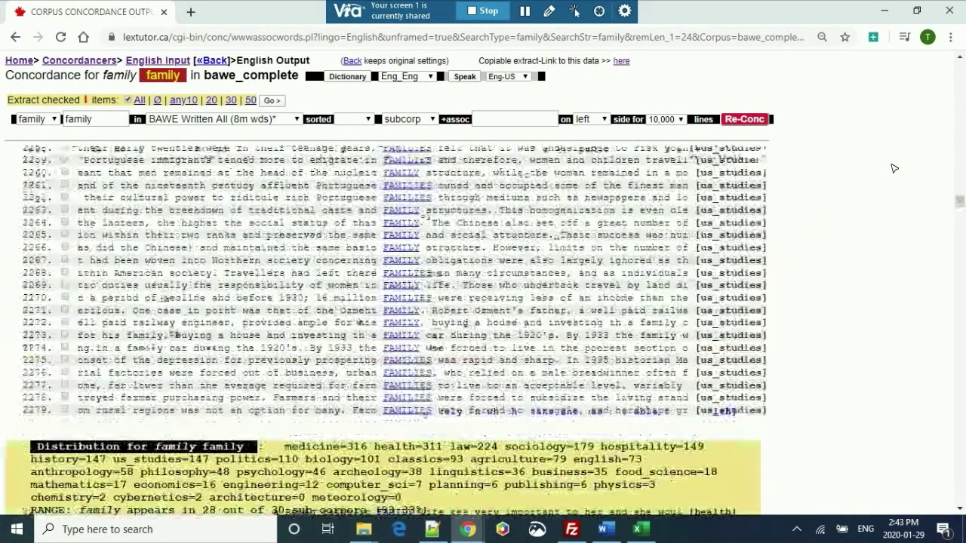
scroll(893, 169, up, 8)
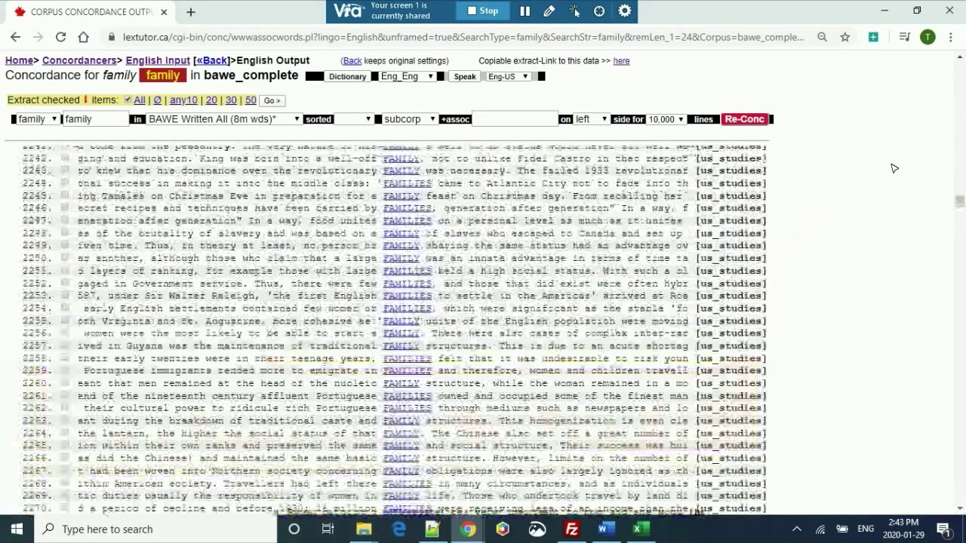
scroll(894, 169, up, 15)
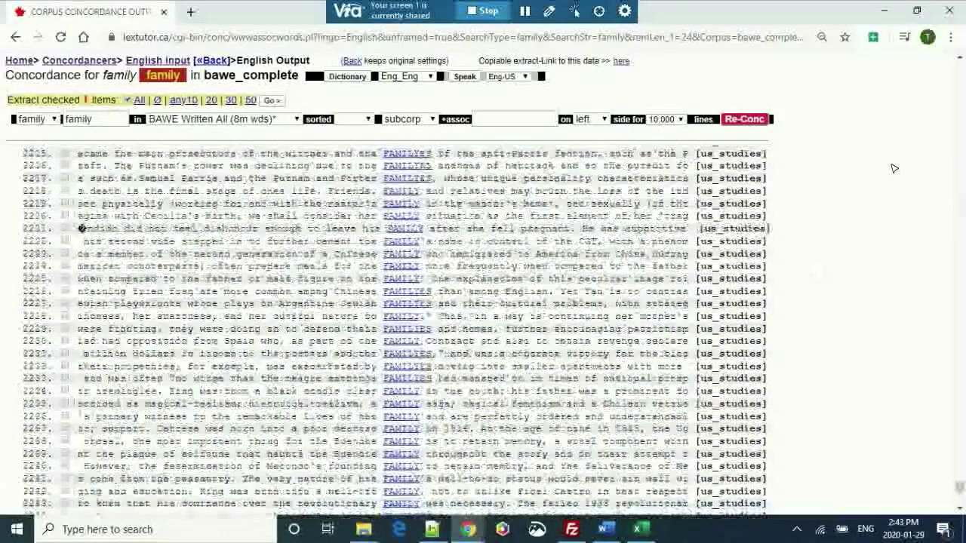
scroll(893, 168, up, 15)
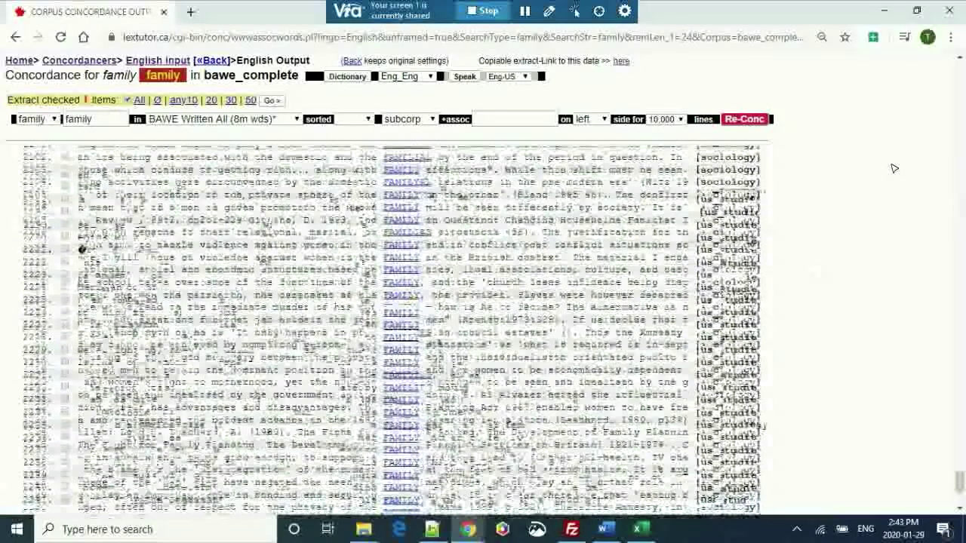
scroll(893, 168, up, 5)
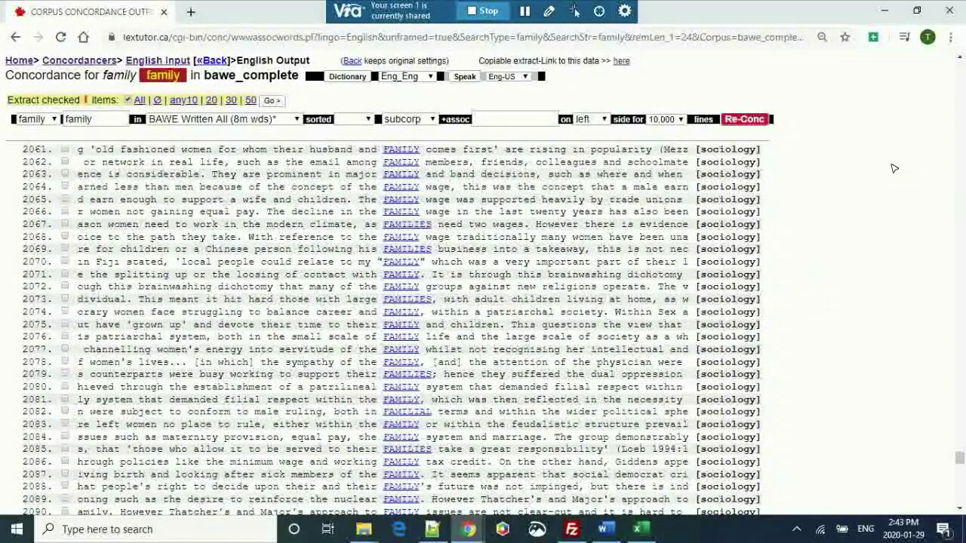
scroll(893, 168, down, 10)
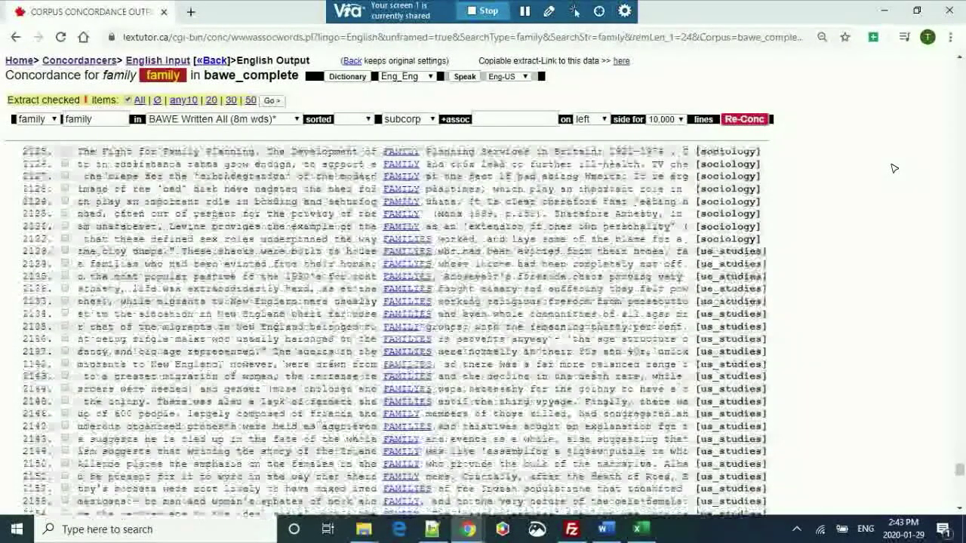
scroll(893, 168, up, 20)
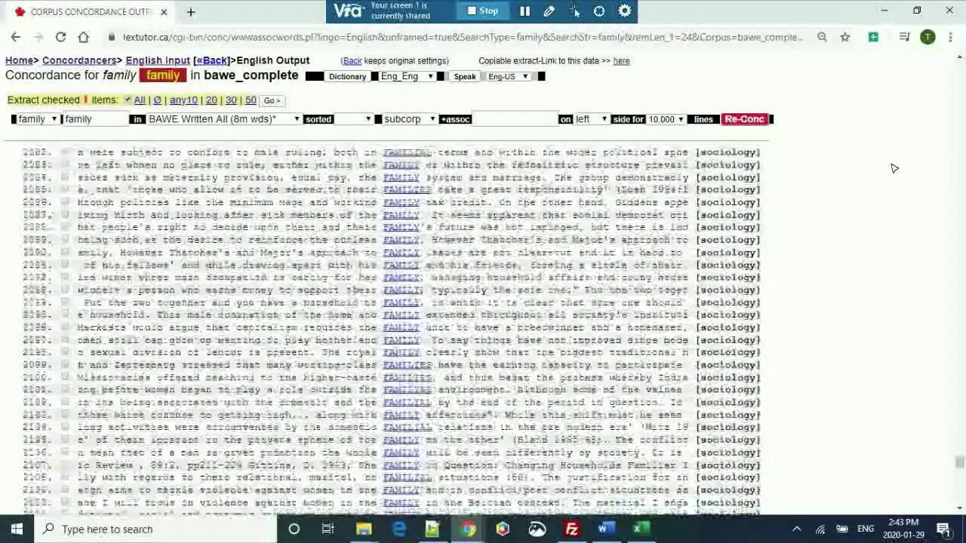
scroll(893, 168, up, 4)
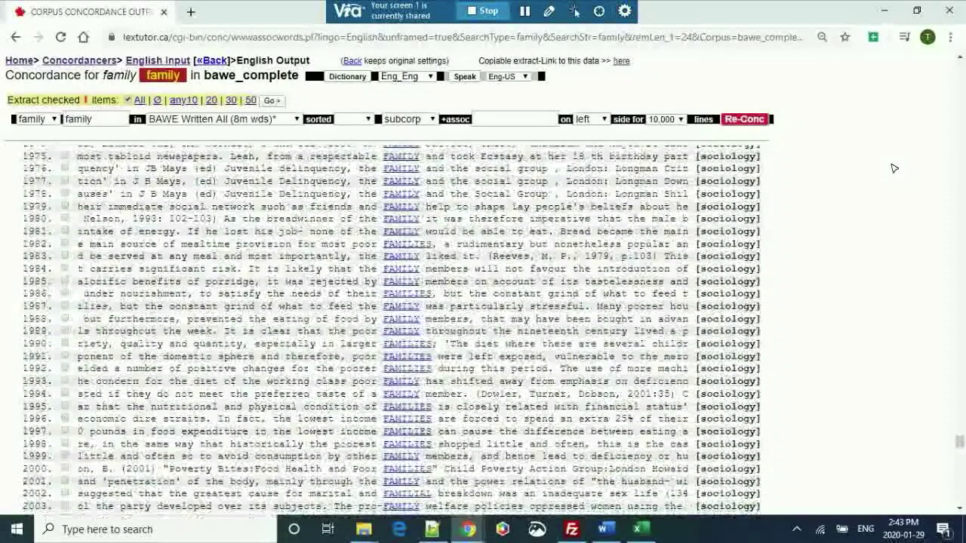
scroll(894, 168, up, 20)
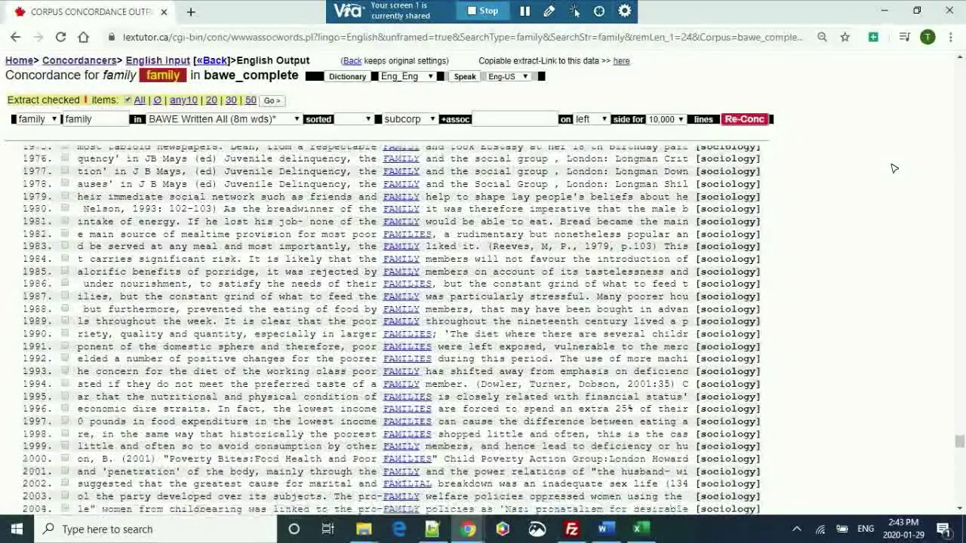
scroll(894, 168, up, 4)
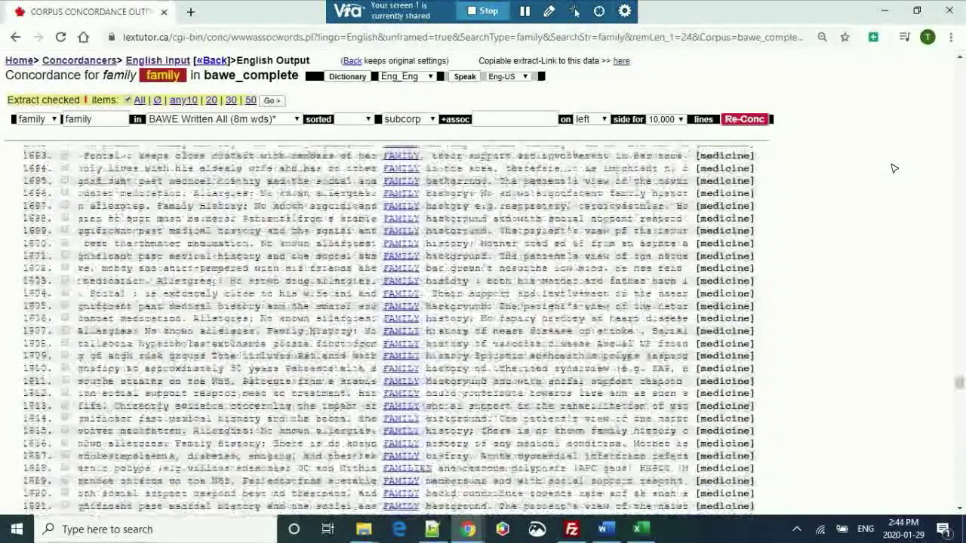
scroll(894, 168, up, 3)
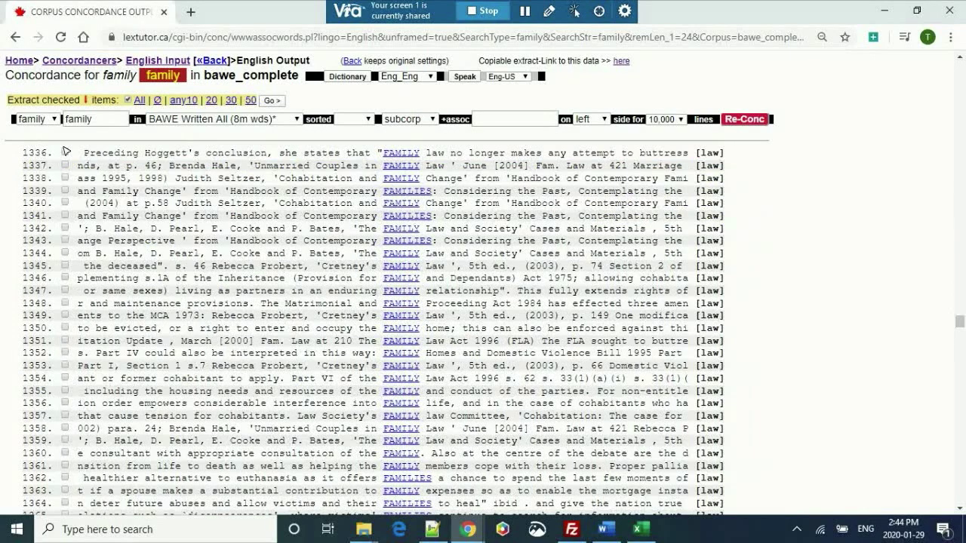
key(Home)
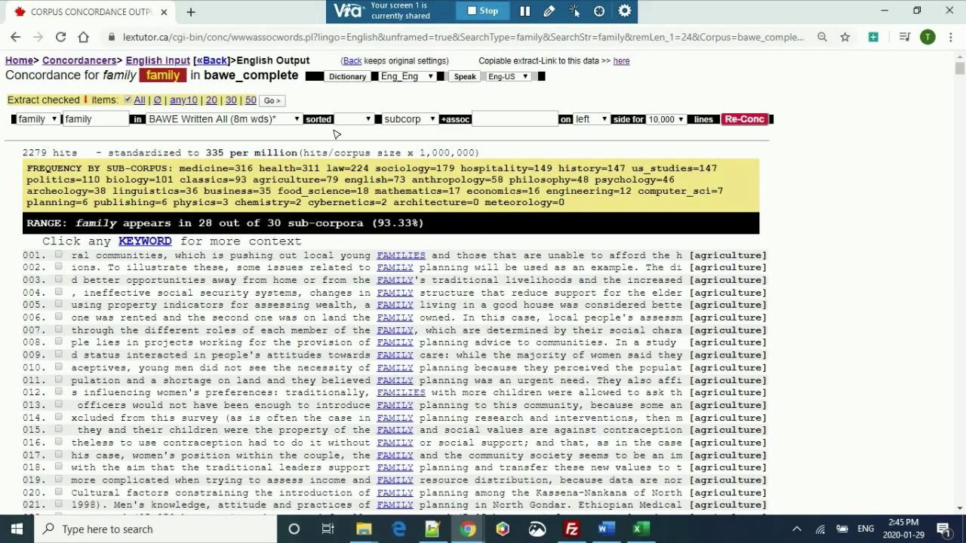
Step: Go back from the concordance output to the Lextutor links trail, revisiting the "What is a corpus?" concordance form on the way
key(alt+Left)
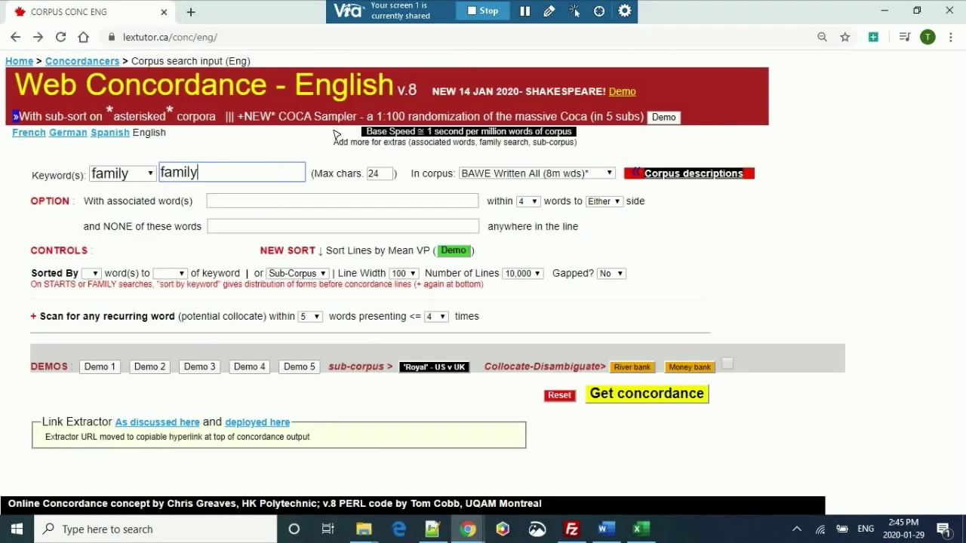
key(alt+Left)
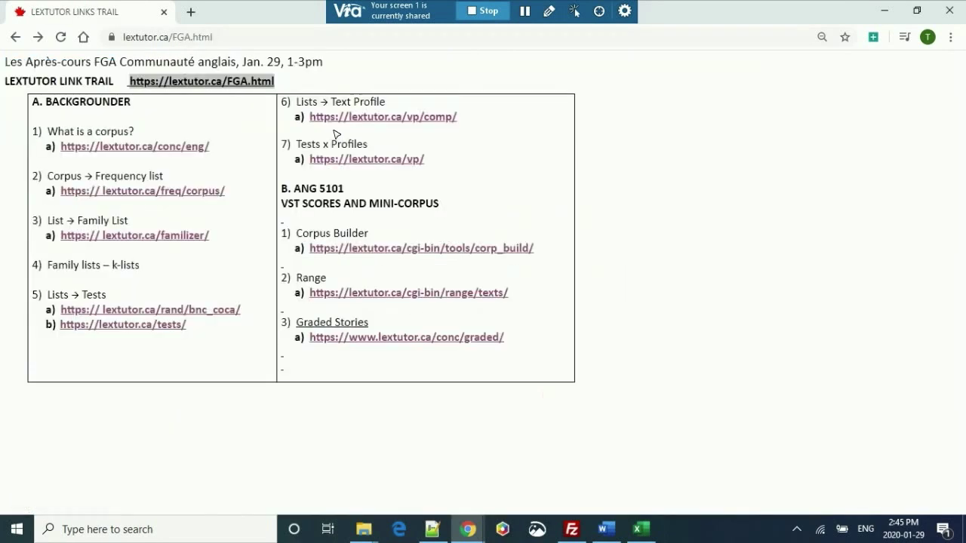
click(96, 145)
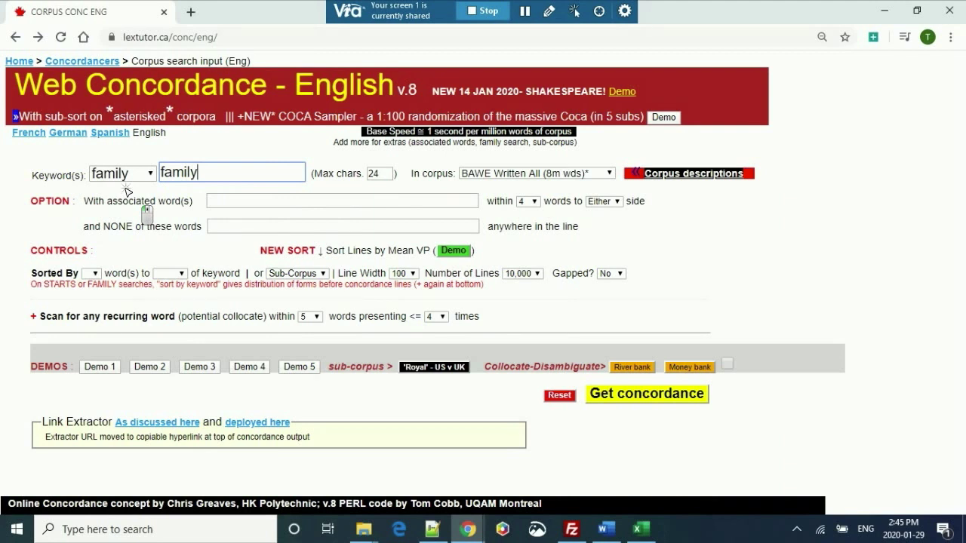
key(alt+Left)
Step: Open the Corpus List Builder from the "Corpus → Frequency list" link and choose the COCA sampler (1.7m) corpus
click(129, 192)
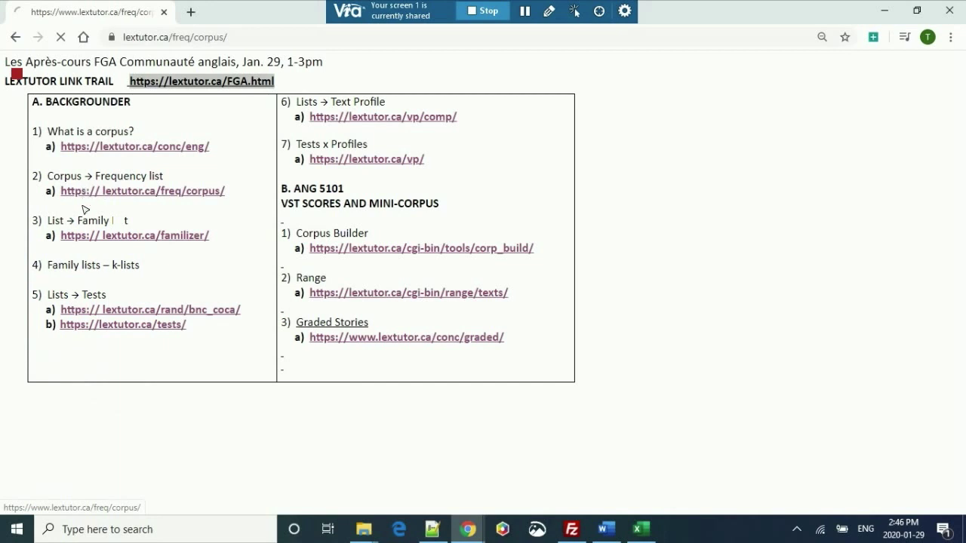
click(92, 173)
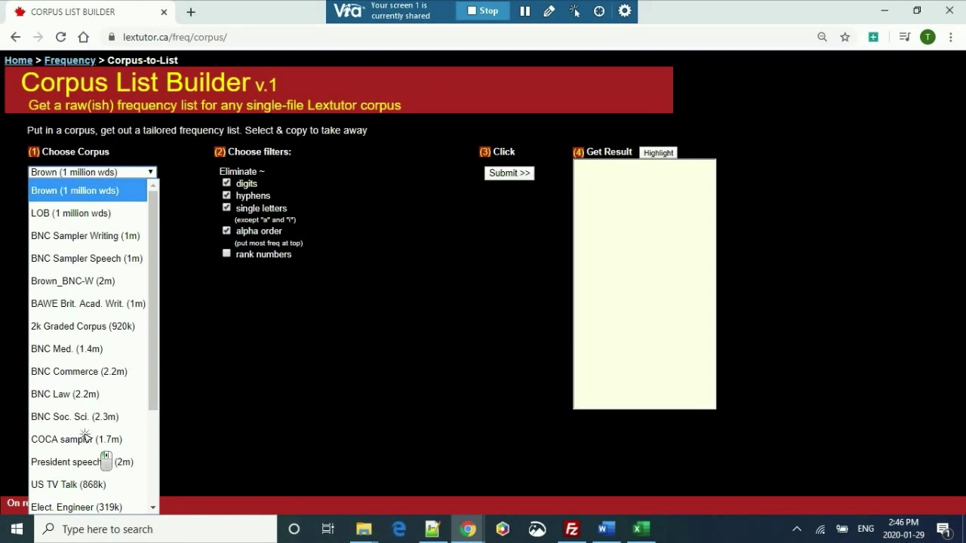
click(86, 438)
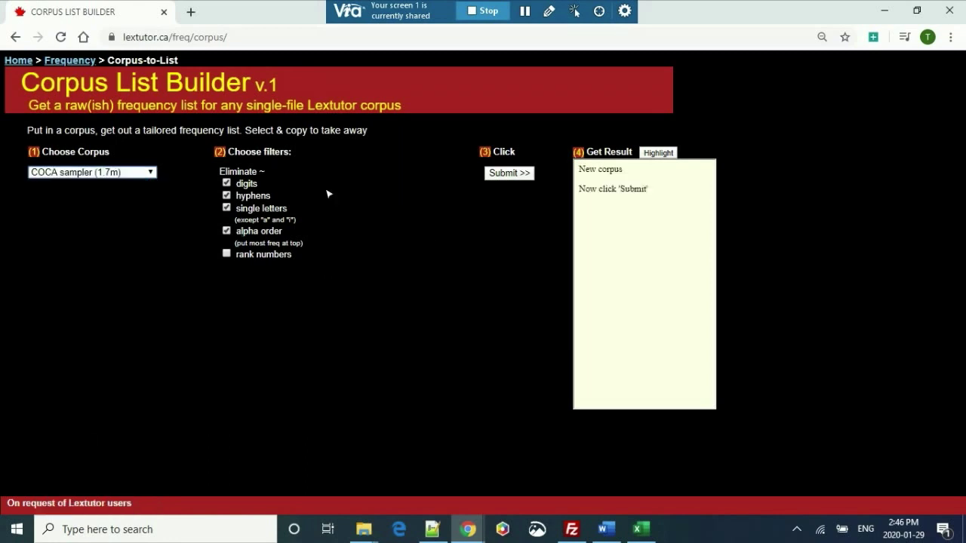
Step: Submit the COCA sampler (1.7m) for a frequency list, and submit the Brown (1 million wds) corpus in its place
click(511, 174)
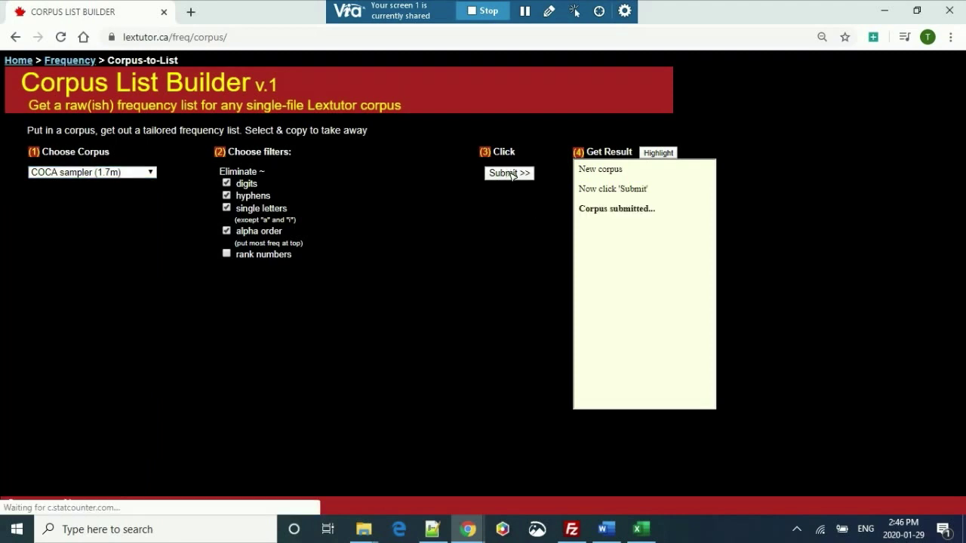
click(114, 176)
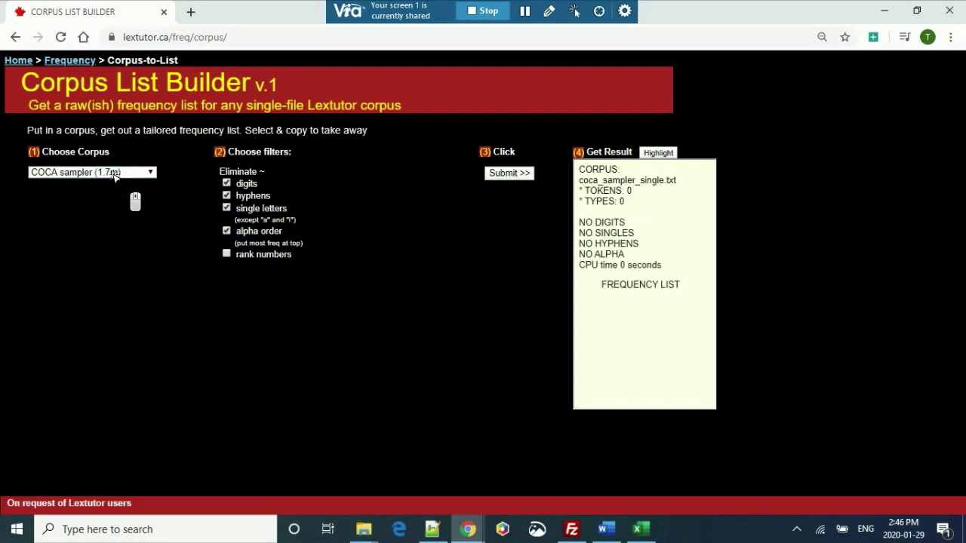
click(85, 202)
click(514, 173)
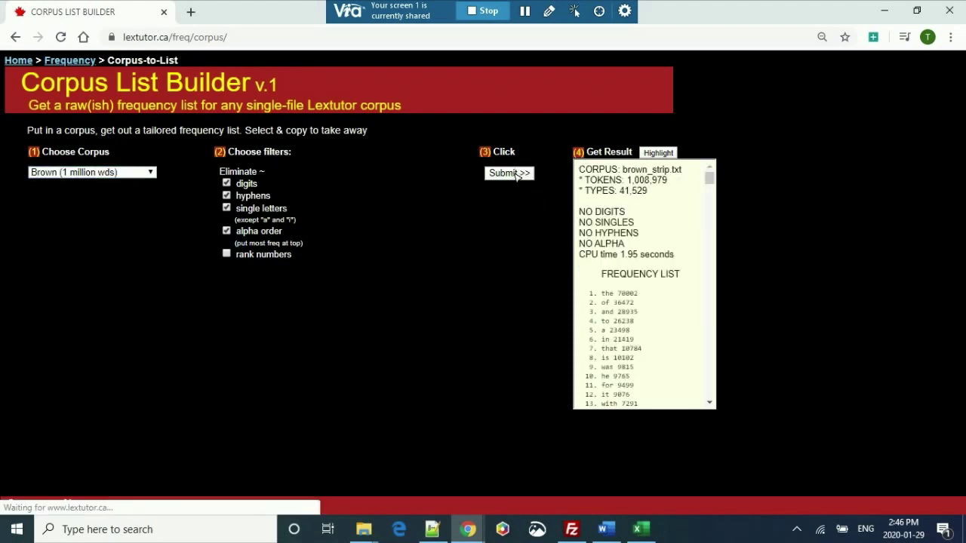
Step: Look through the top of the Brown frequency list, highlight the entire result and copy it
scroll(730, 277, down, 3)
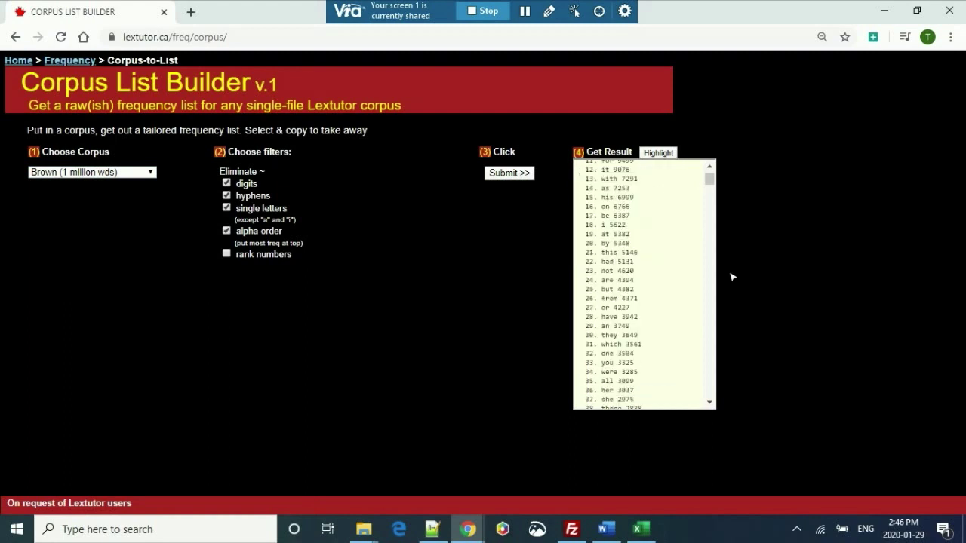
scroll(730, 277, up, 3)
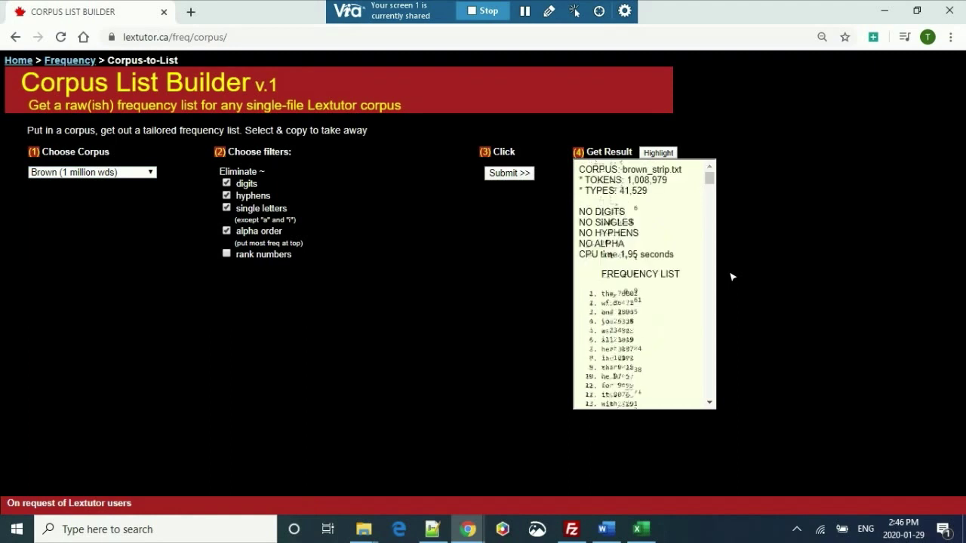
scroll(731, 277, down, 3)
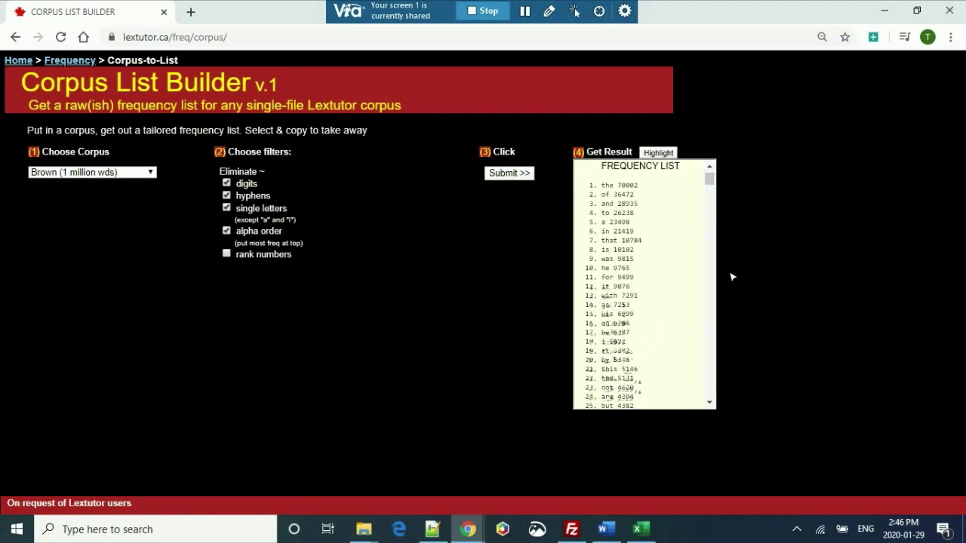
scroll(731, 277, up, 1)
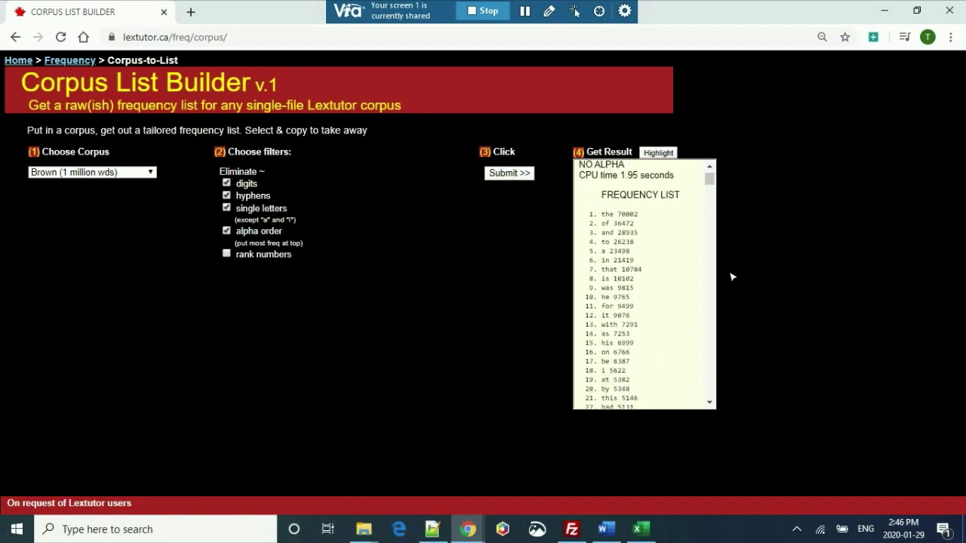
scroll(730, 277, down, 5)
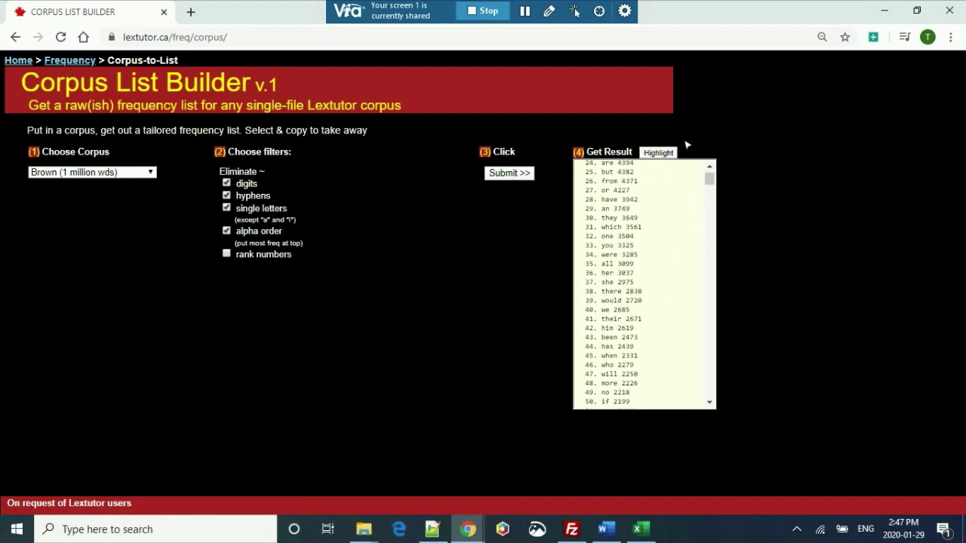
click(656, 153)
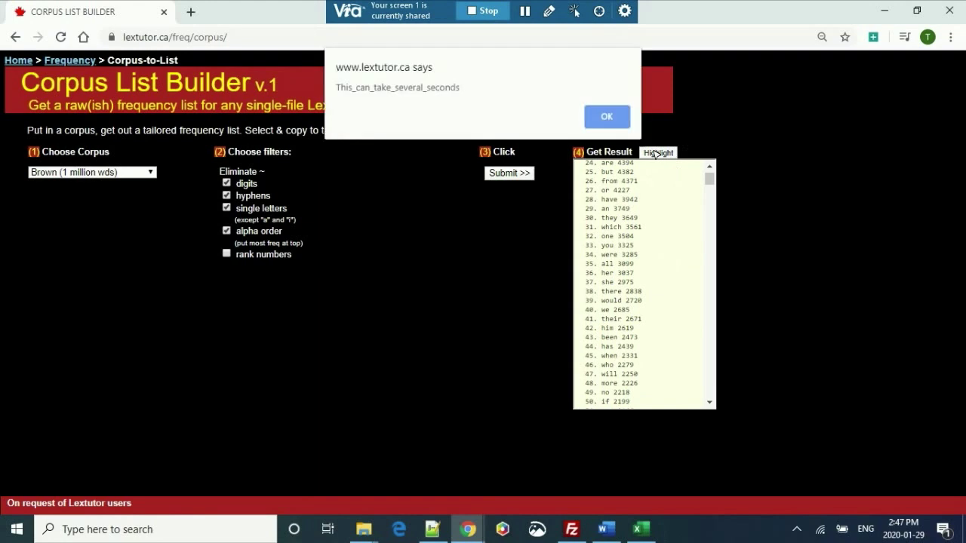
click(606, 116)
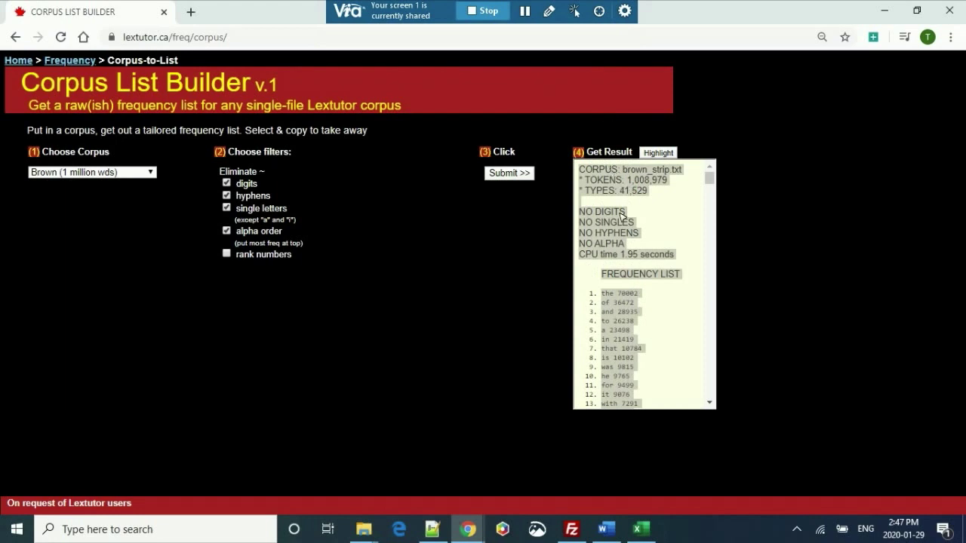
right_click(635, 185)
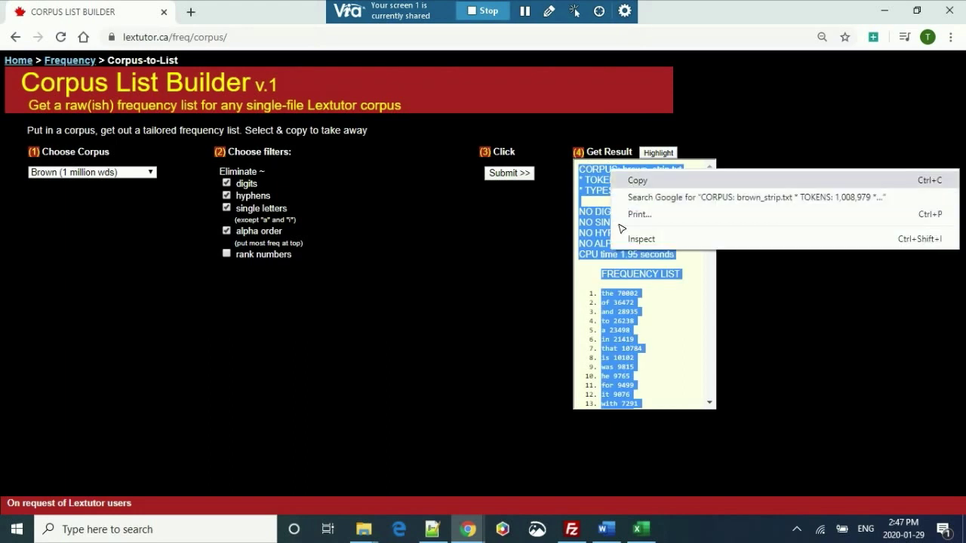
click(496, 270)
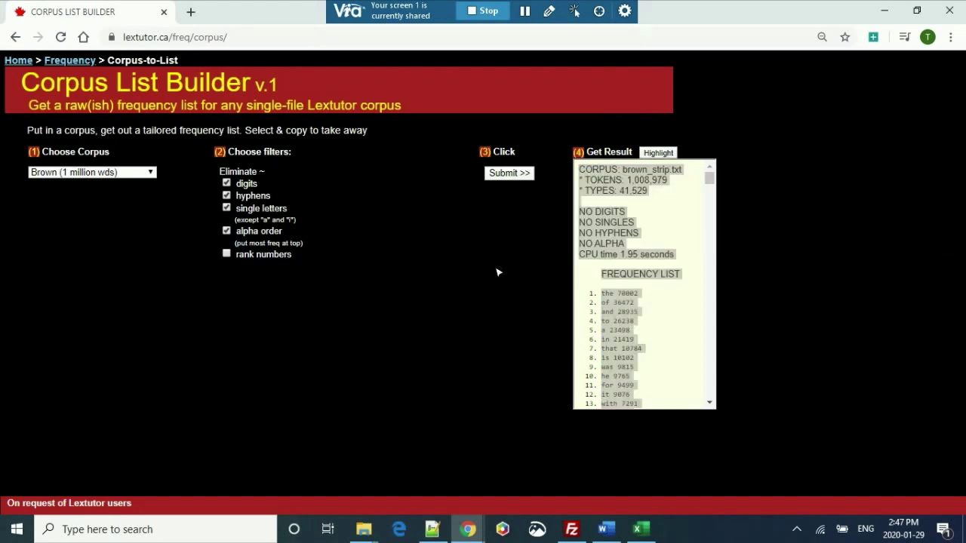
Step: Go back from the Corpus List Builder, open the Familizer + Lemmatizer and paste the Brown frequency list into its text window
key(alt+Left)
key(alt+Left)
key(alt+Left)
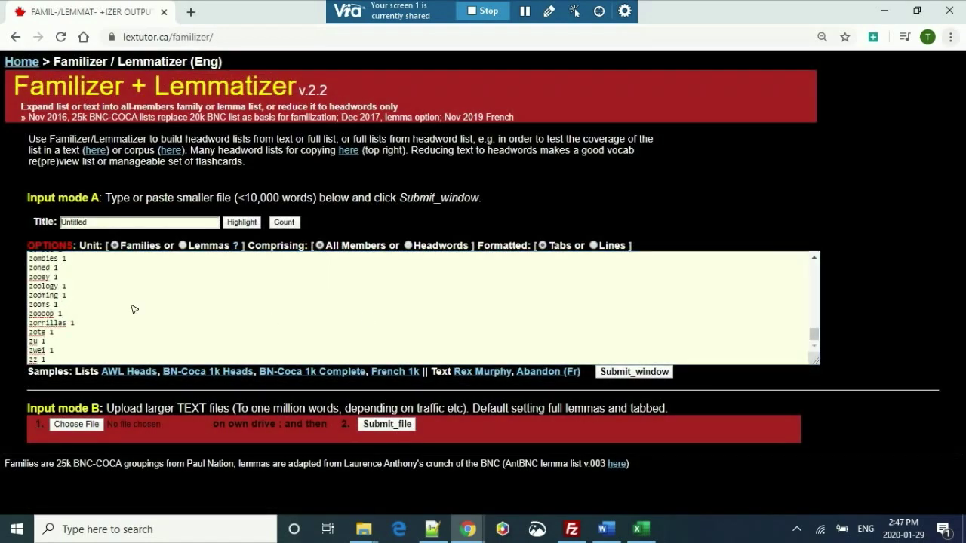
key(alt+f)
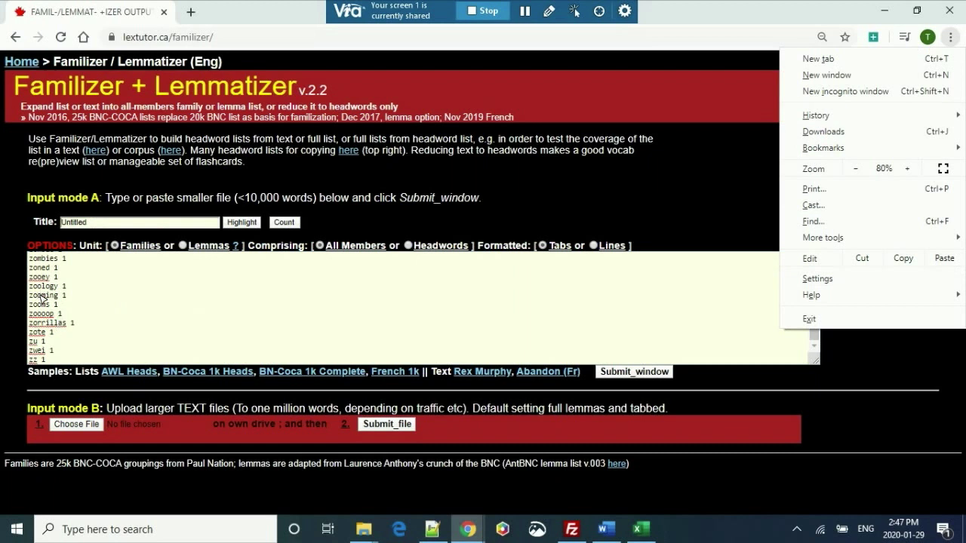
Step: Delete the header lines above the word entries in the pasted list, from the corpus name down to FREQUENCY LIST
scroll(41, 298, up, 2)
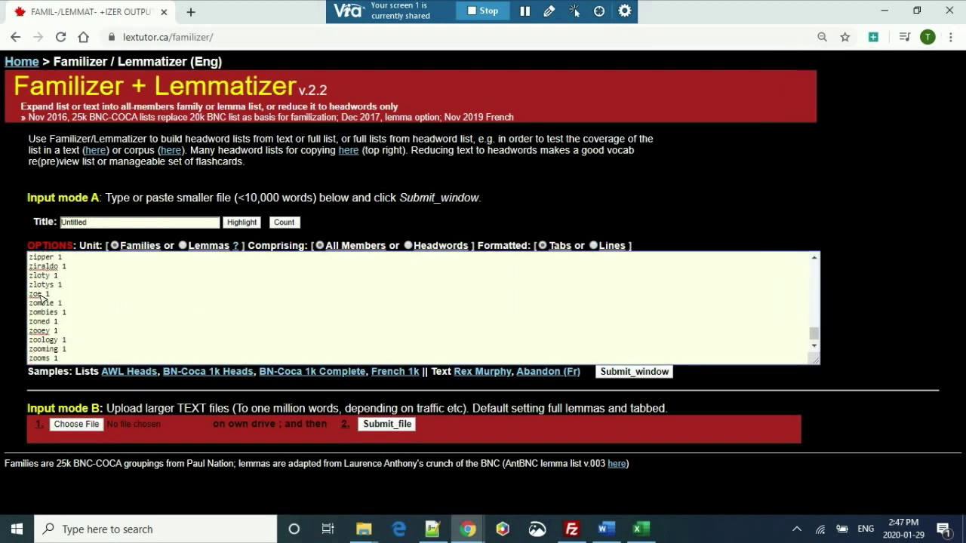
scroll(41, 298, up, 15)
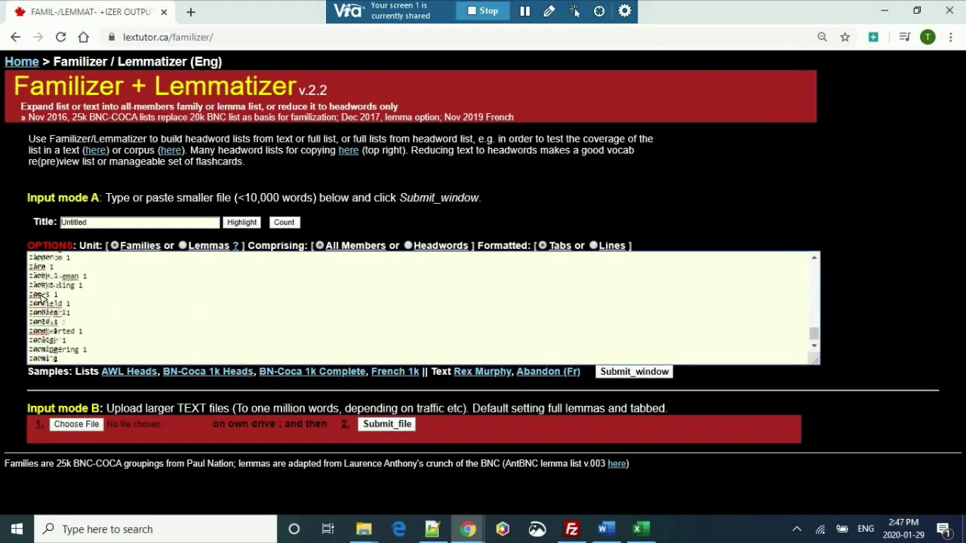
scroll(41, 299, up, 15)
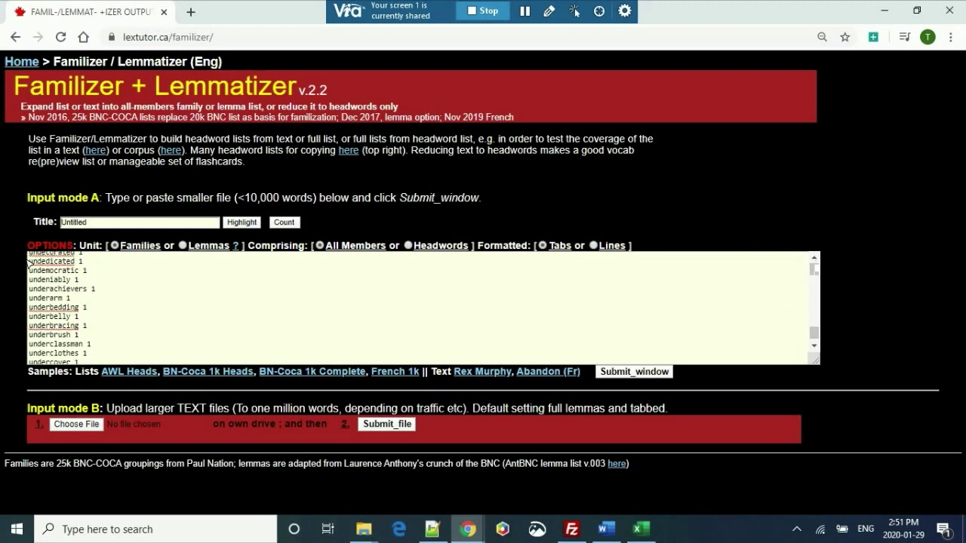
key(ctrl+Home)
key(shift+Down)
key(shift+Down)
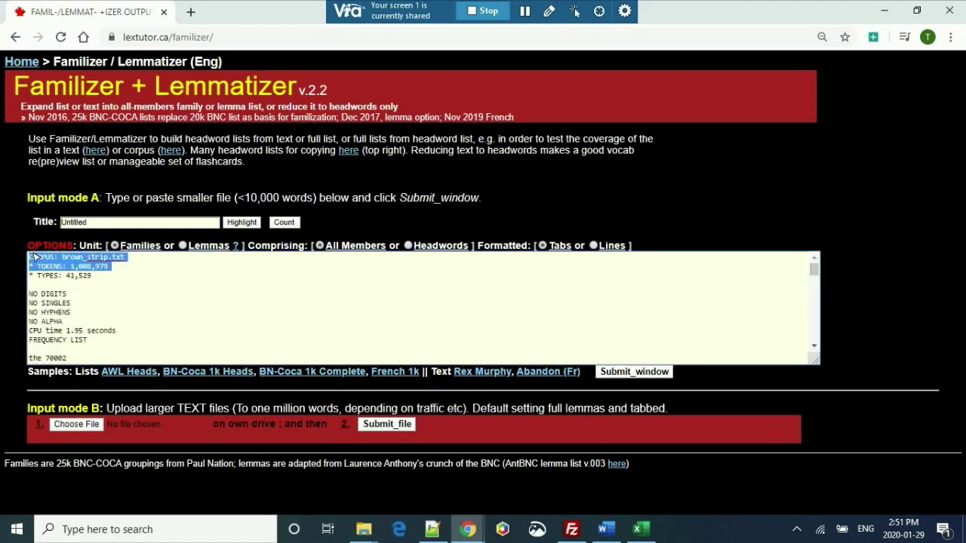
key(shift+Down)
key(shift+Down)
key(shift+Down)
key(shift+Down)
key(shift+Down)
key(shift+Down)
key(shift+Down)
key(shift+Down)
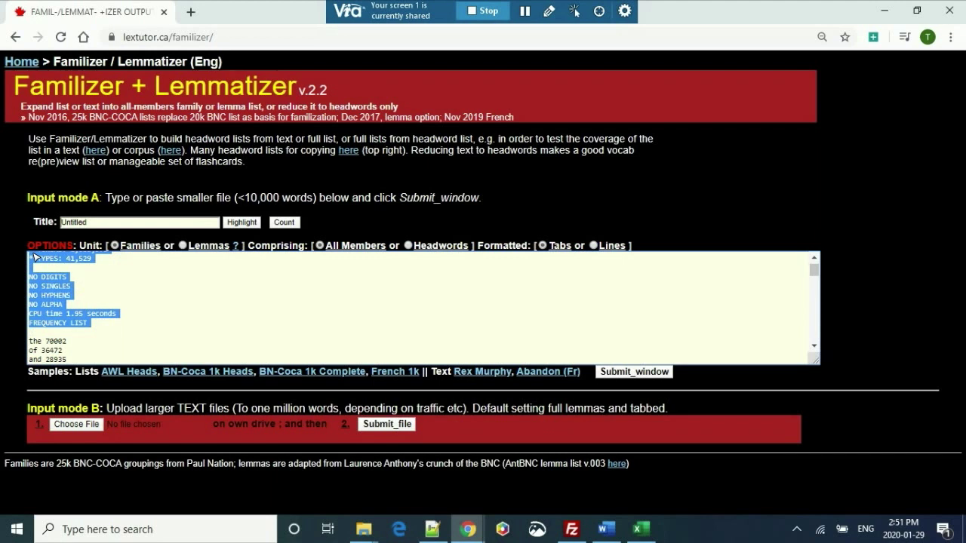
key(Delete)
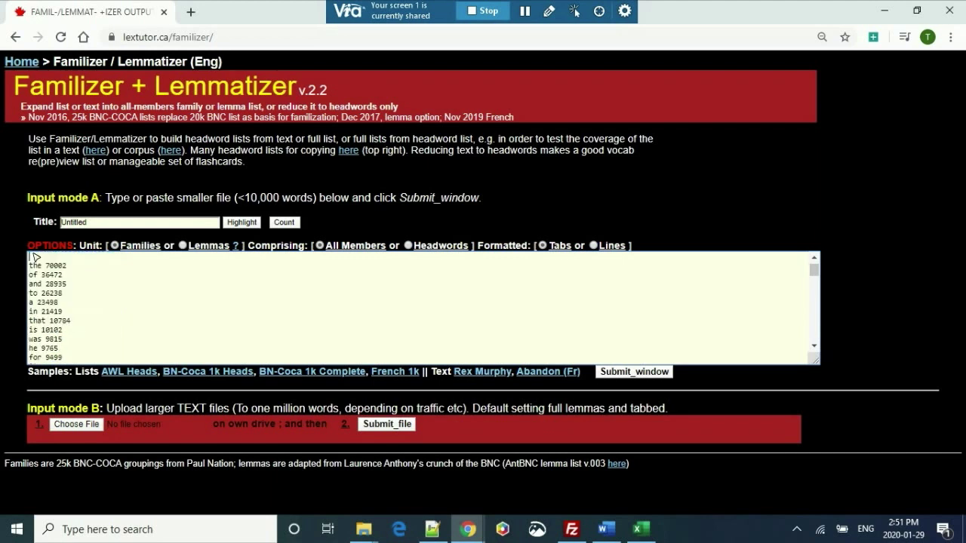
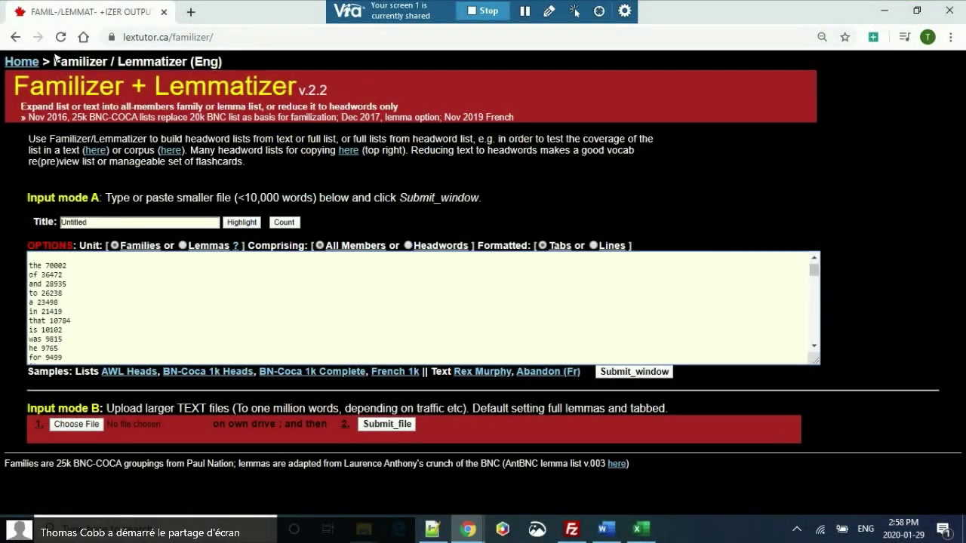
Step: Return to the Lextutor links trail, show its full web address and open the Graded Stories link
key(alt+Left)
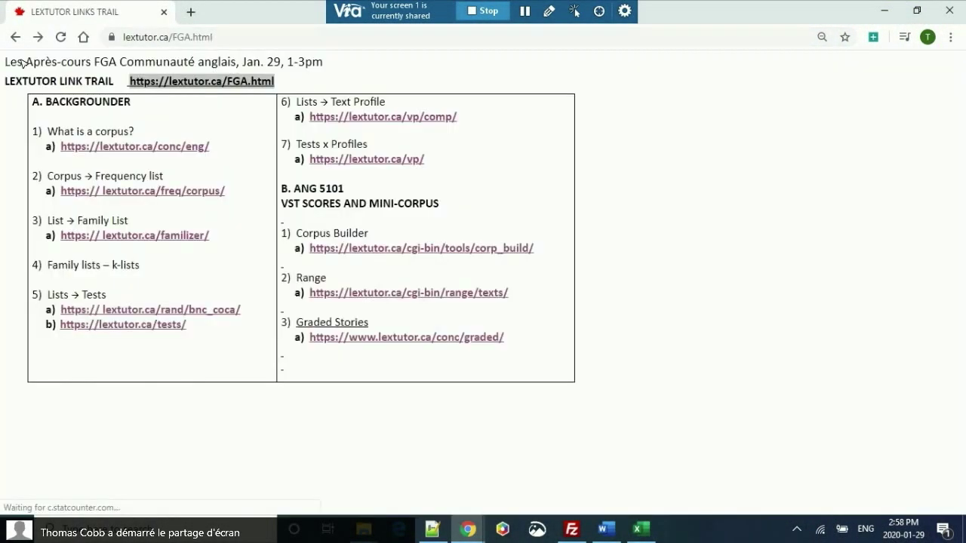
click(233, 36)
click(234, 38)
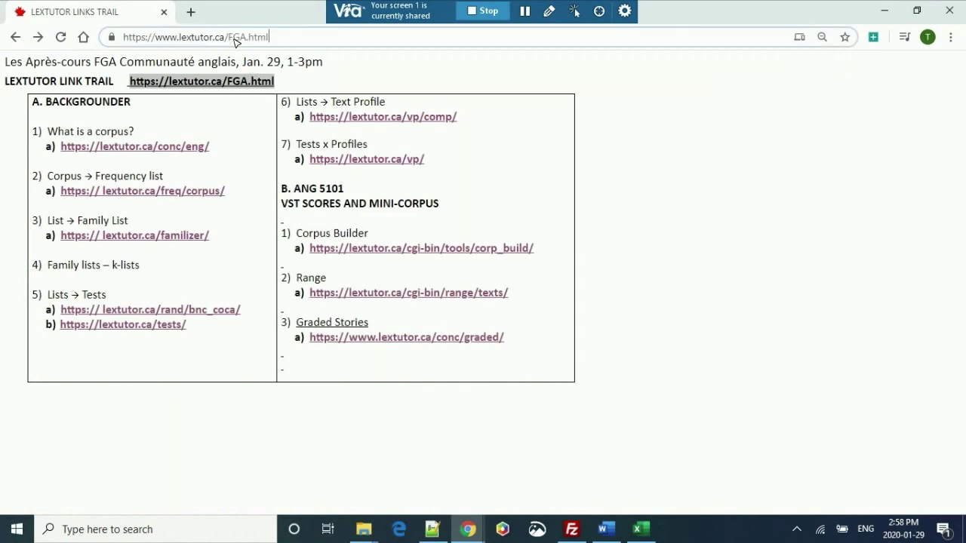
click(405, 339)
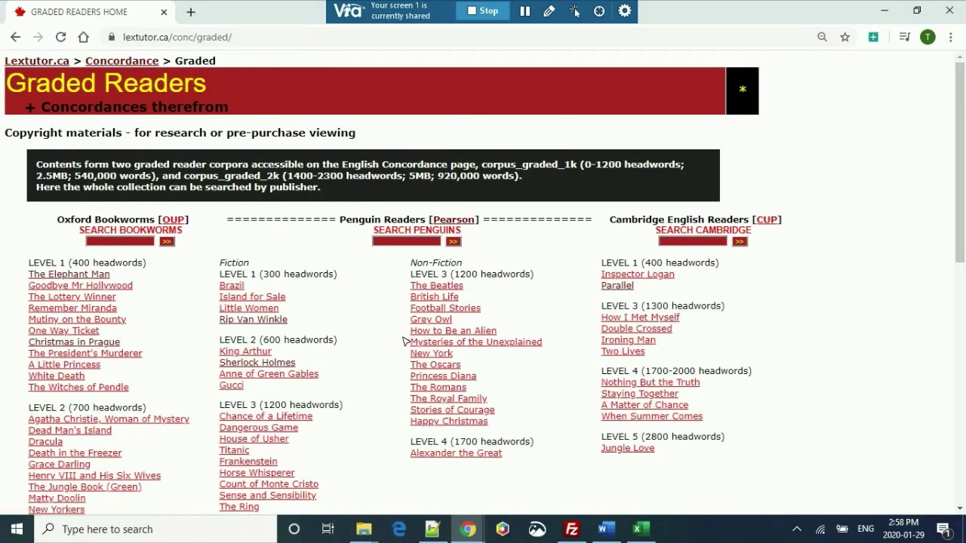
Step: Examine the Graded Readers page for the Oxford, Penguin and Cambridge titles, their headword levels and the publisher search boxes
scroll(349, 251, down, 3)
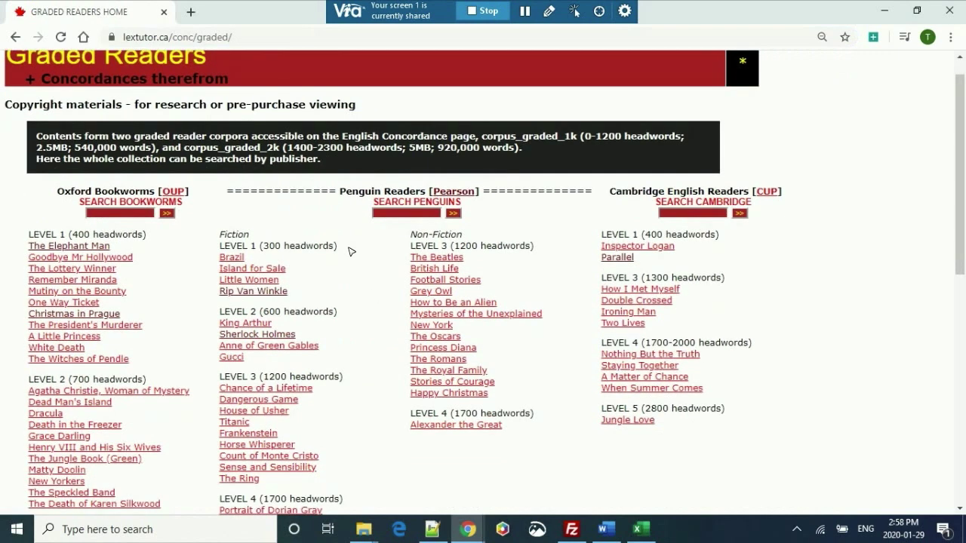
scroll(349, 251, down, 4)
scroll(349, 251, up, 7)
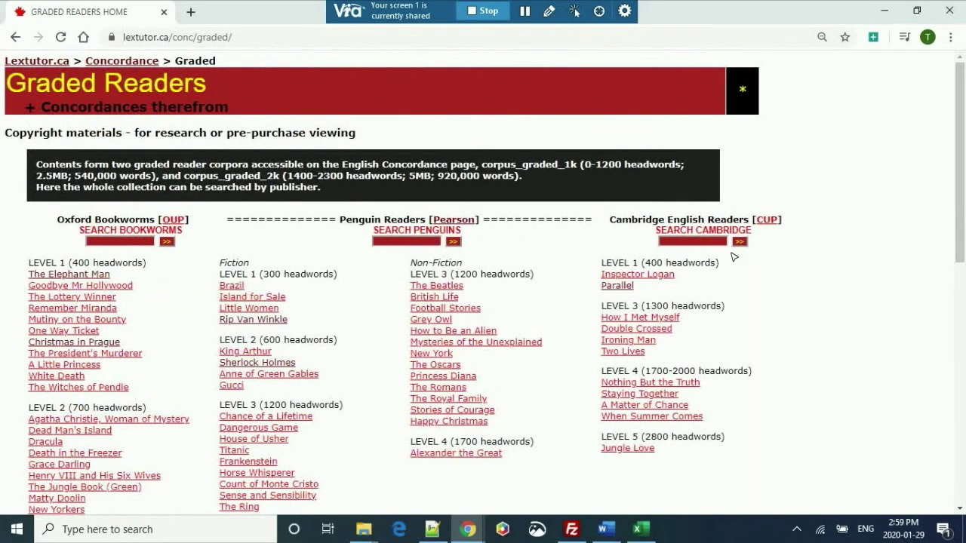
scroll(772, 281, down, 3)
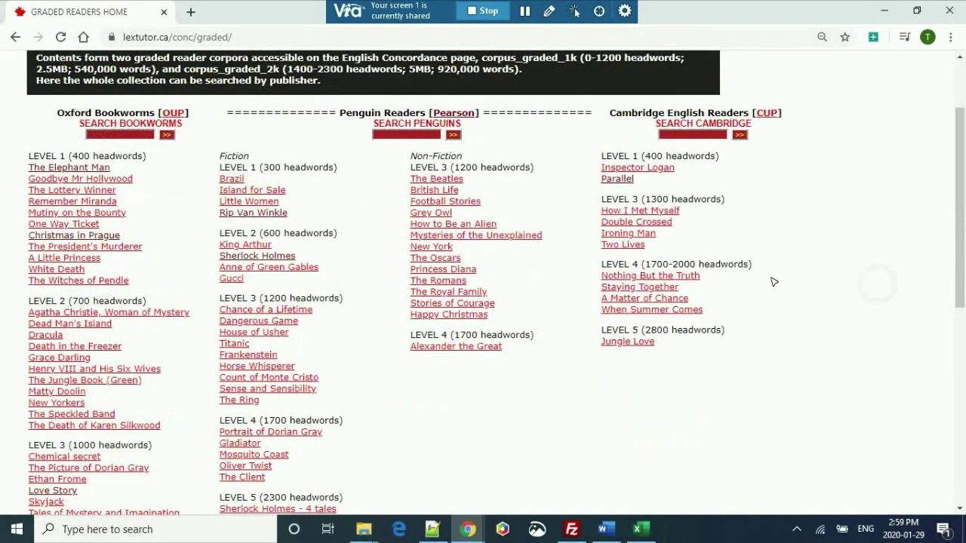
scroll(772, 281, down, 2)
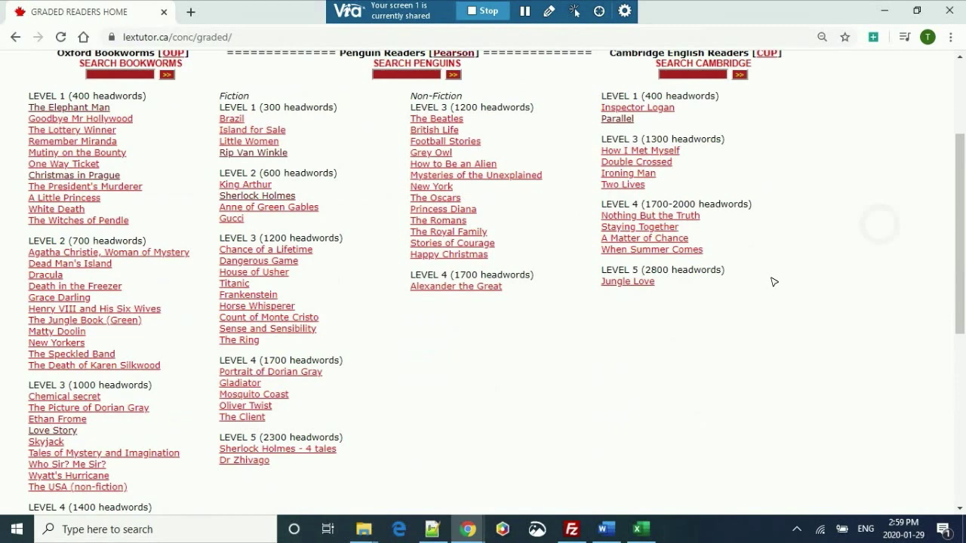
scroll(773, 281, up, 1)
scroll(772, 282, down, 2)
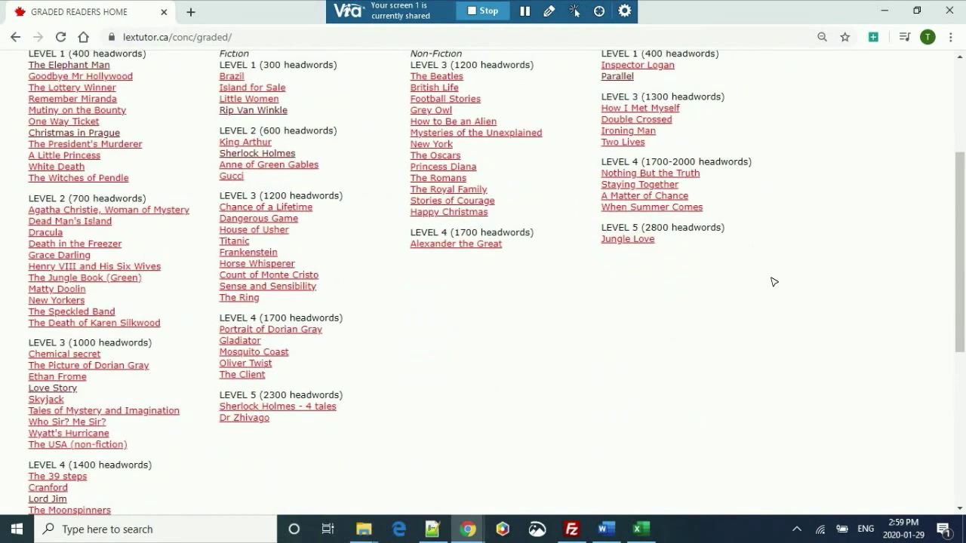
scroll(772, 282, down, 4)
scroll(773, 281, up, 6)
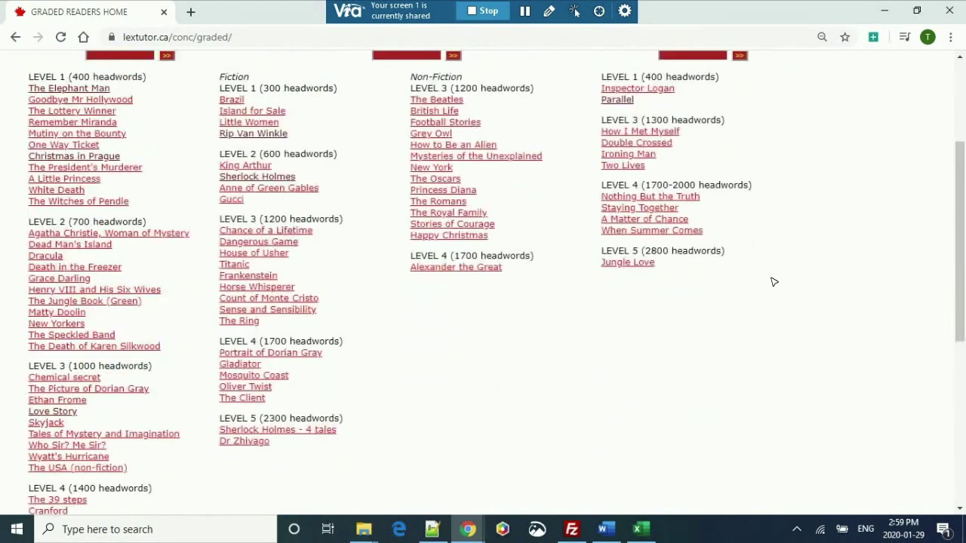
scroll(772, 281, up, 1)
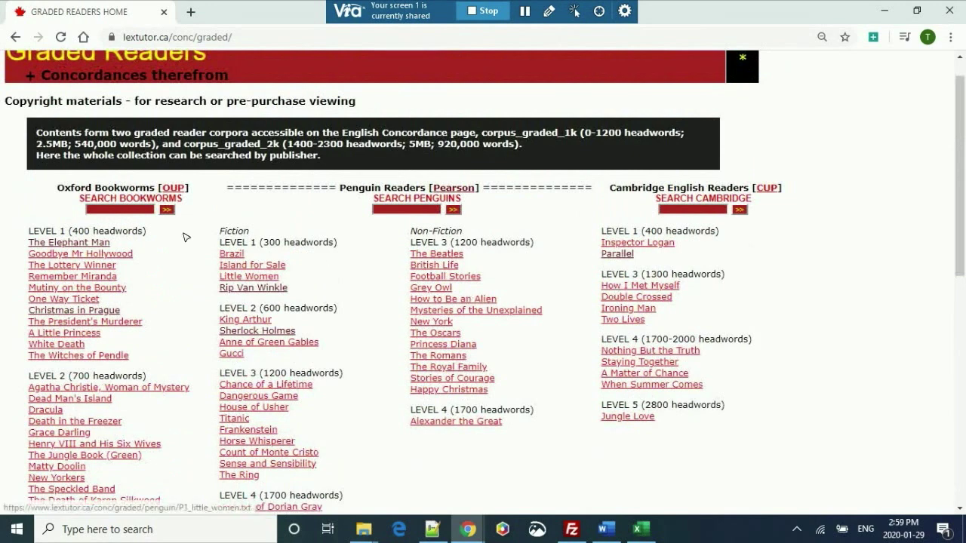
Step: Open the Oxford Bookworms Level 1 reader The Elephant Man and look through its text
click(62, 241)
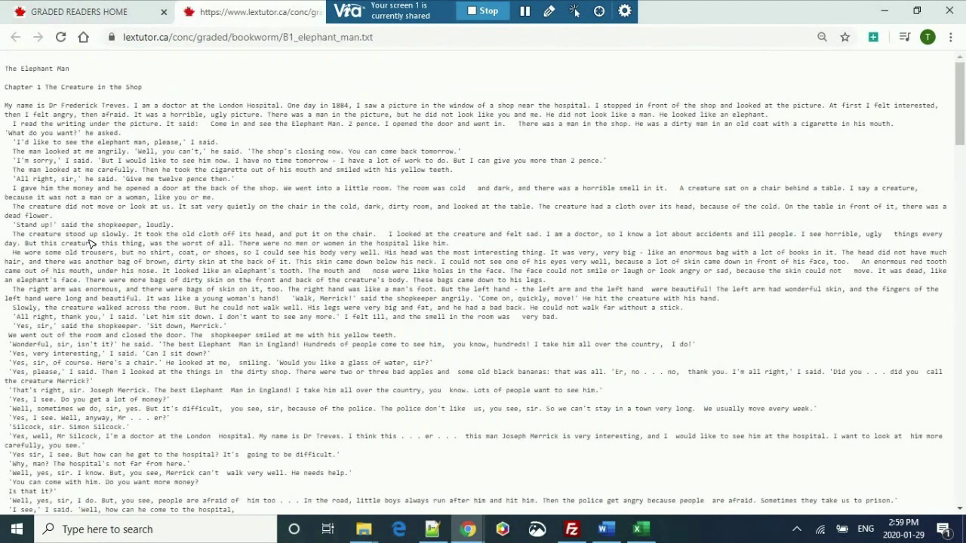
scroll(249, 241, down, 15)
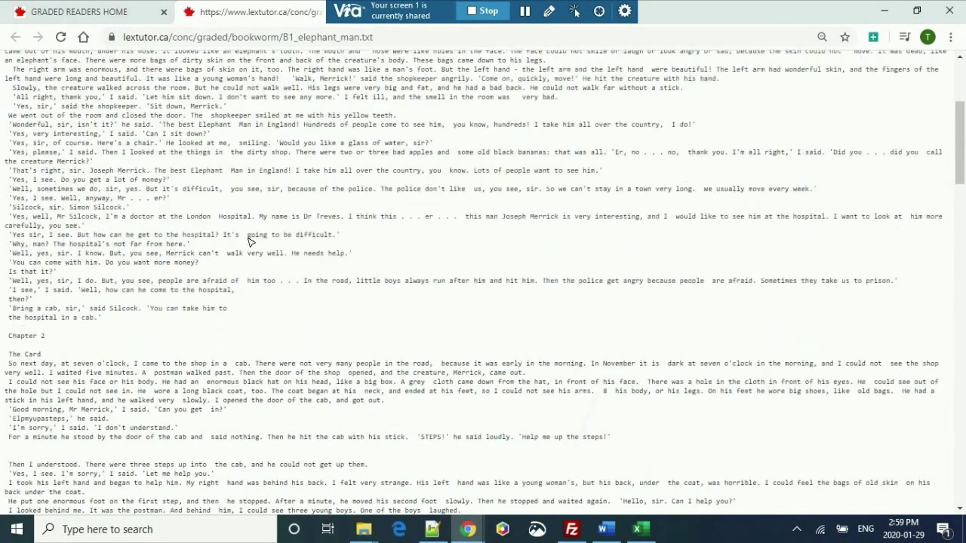
scroll(249, 242, down, 3)
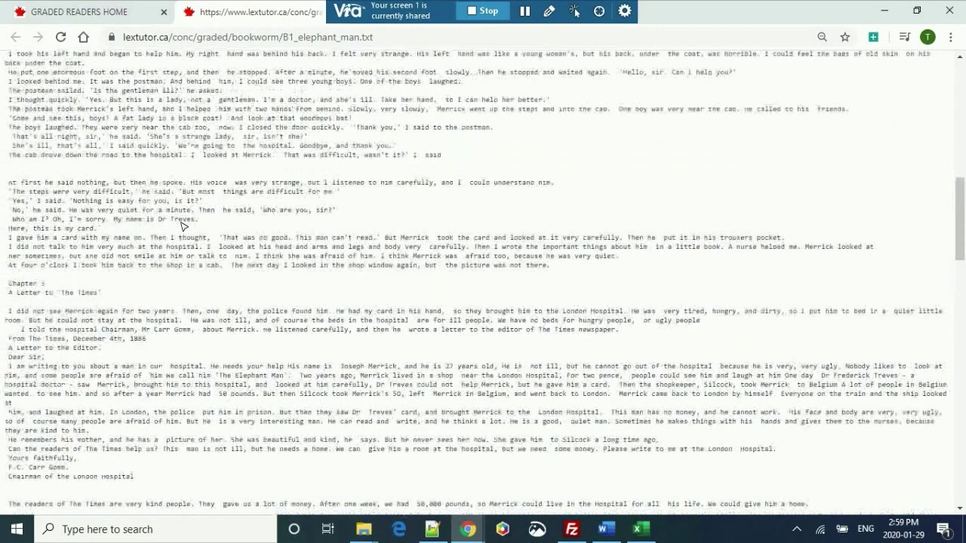
scroll(343, 71, down, 15)
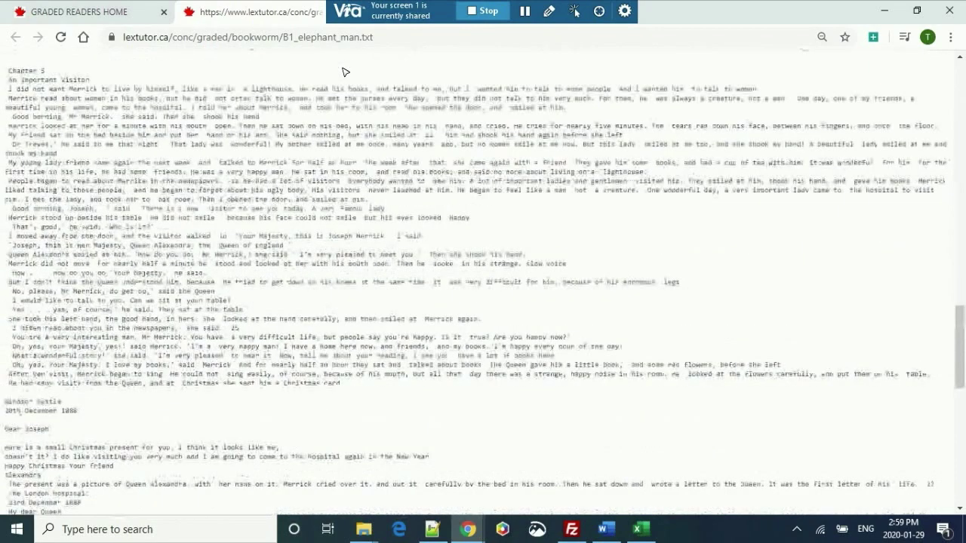
Step: Return to the beginning of The Elephant Man and copy its entire text
scroll(344, 71, up, 15)
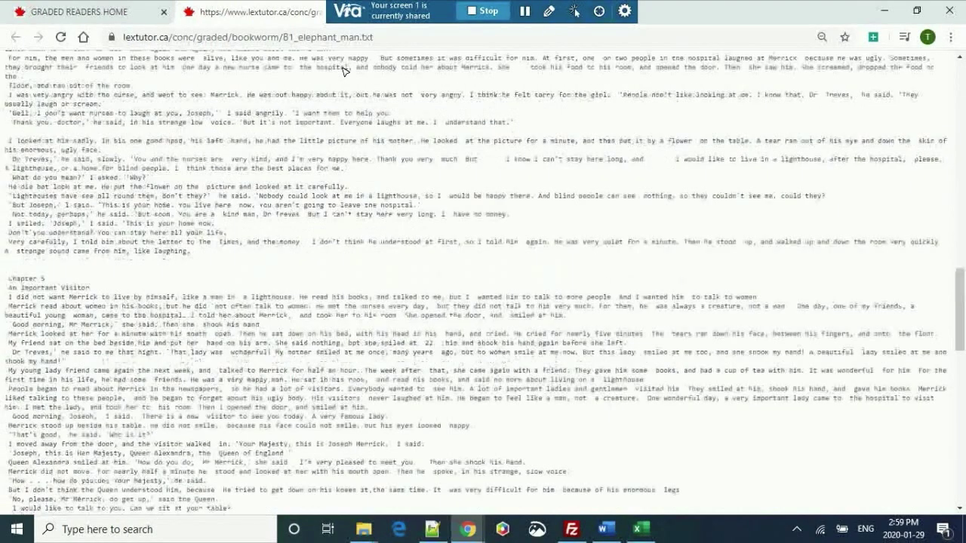
scroll(343, 72, up, 10)
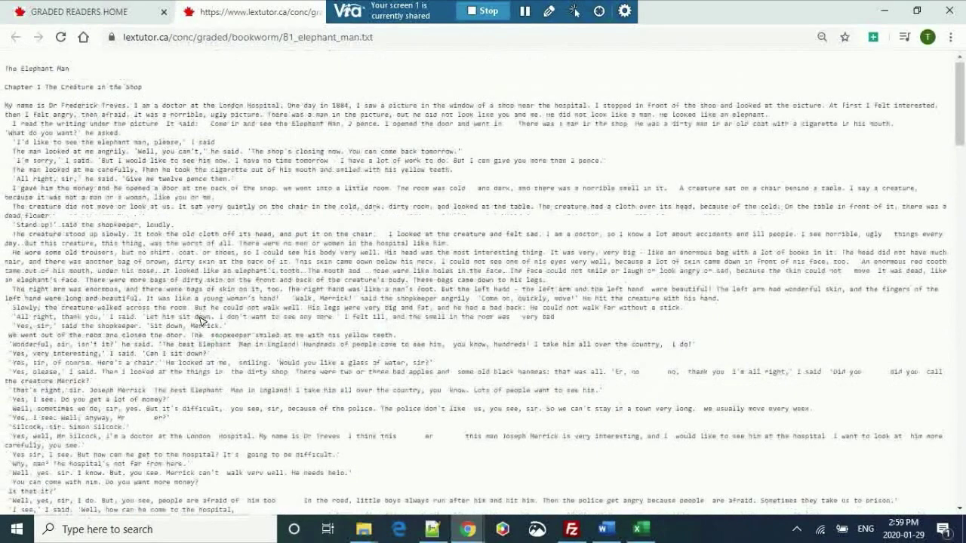
key(ctrl+a)
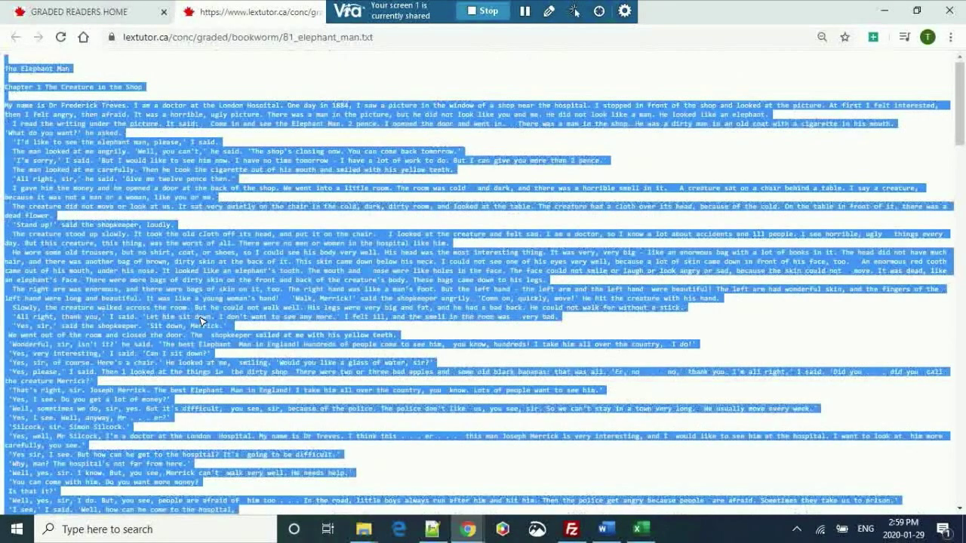
click(205, 81)
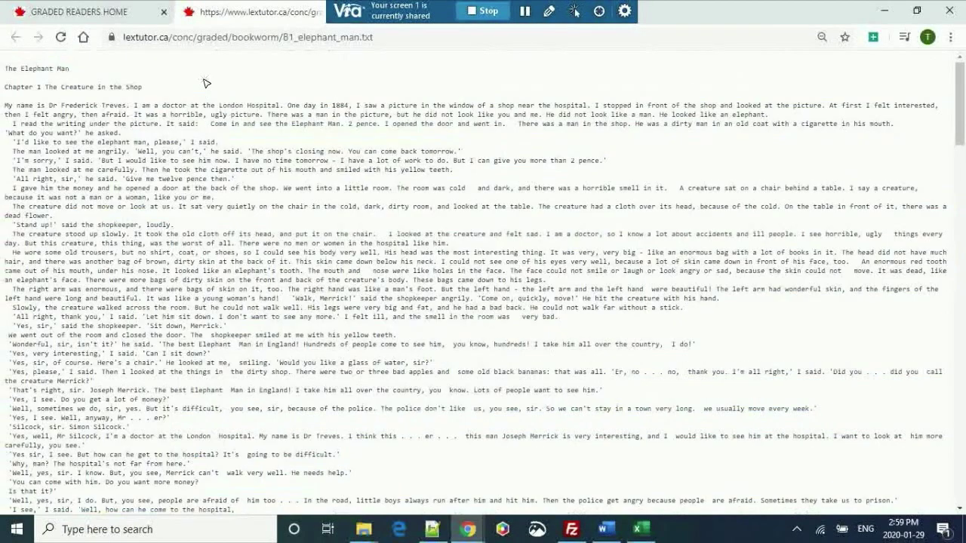
Step: Go back to the Lextutor home page and open VP-Compleat from the Vocabprofile tools
click(92, 9)
key(alt+Left)
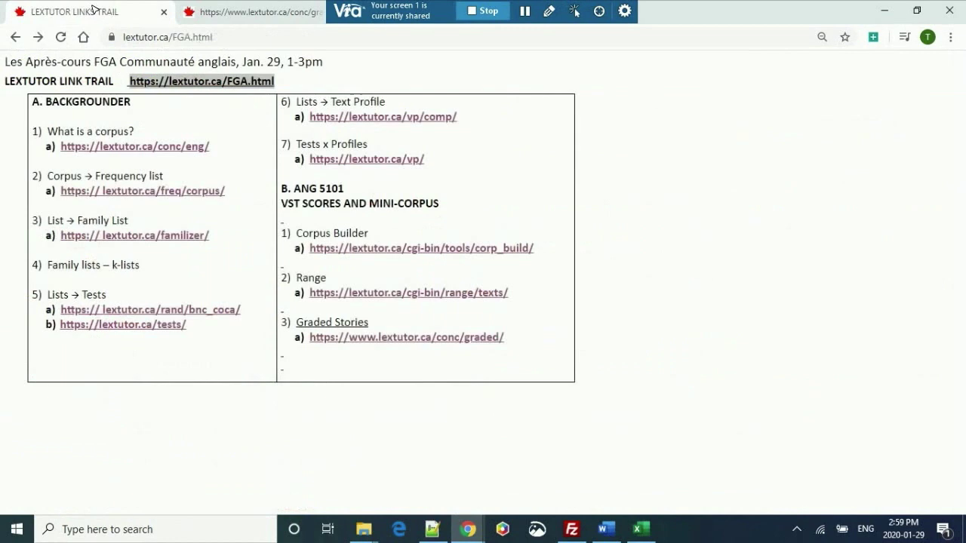
key(alt+Left)
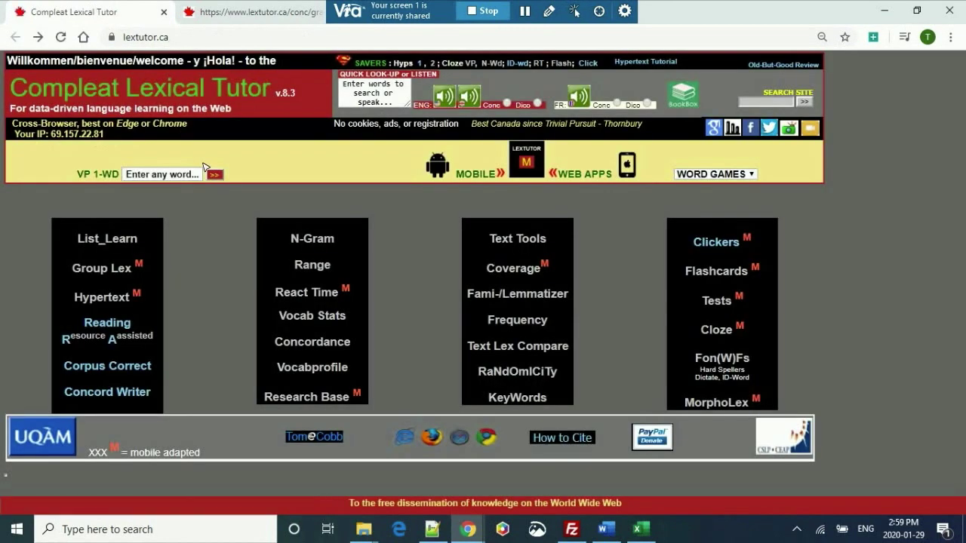
click(329, 367)
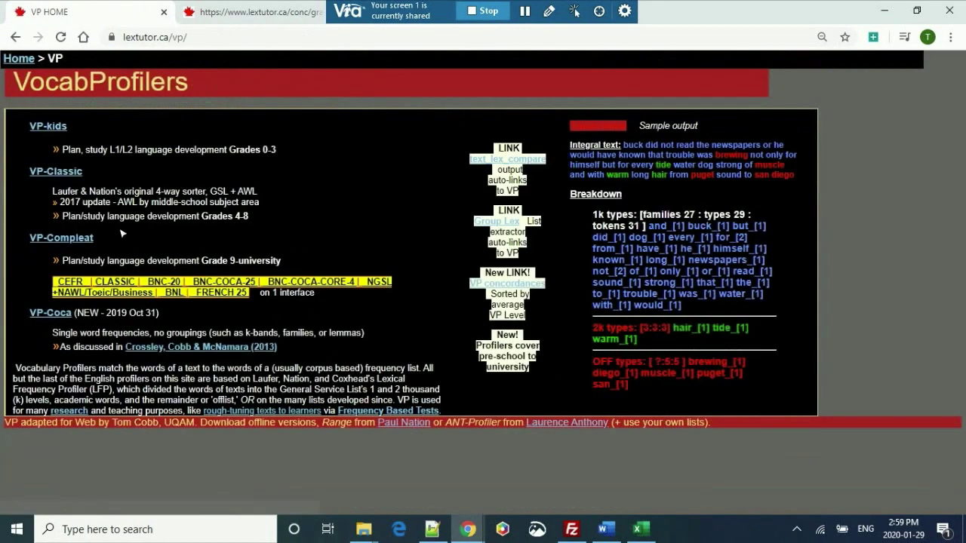
click(76, 238)
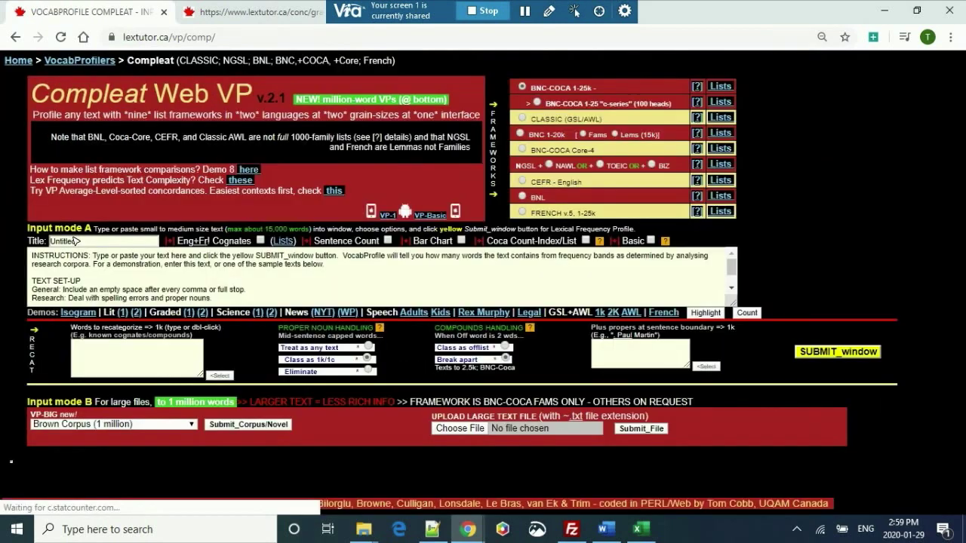
Step: Replace the sample instructions with the copied Elephant Man text, profile it with BNC-COCA 1-25k and review its coverage by frequency level
click(179, 274)
key(ctrl+a)
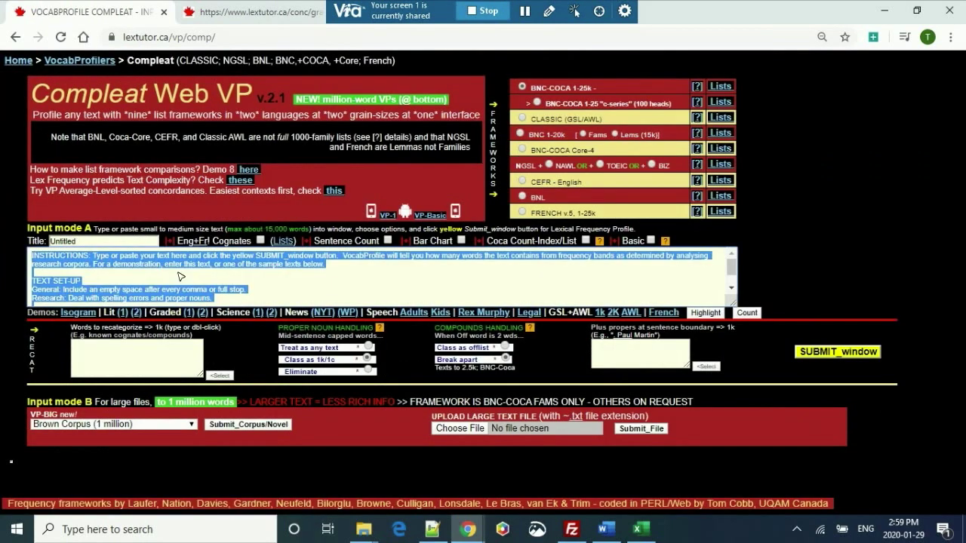
key(ctrl+v)
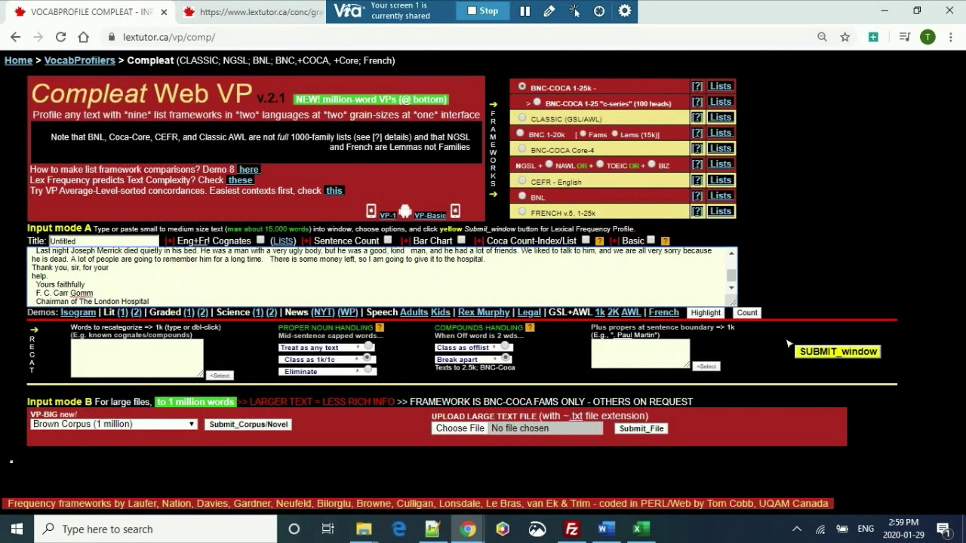
click(831, 352)
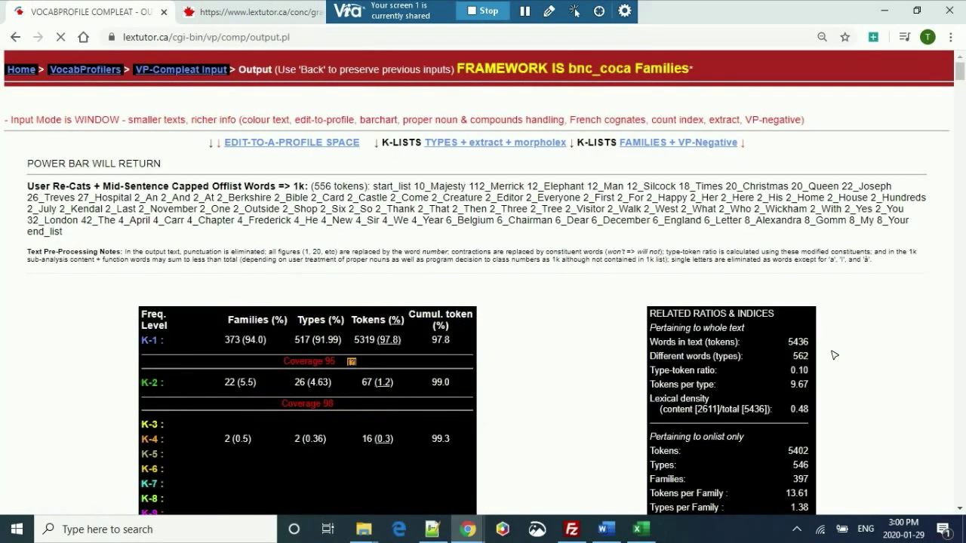
scroll(834, 355, down, 2)
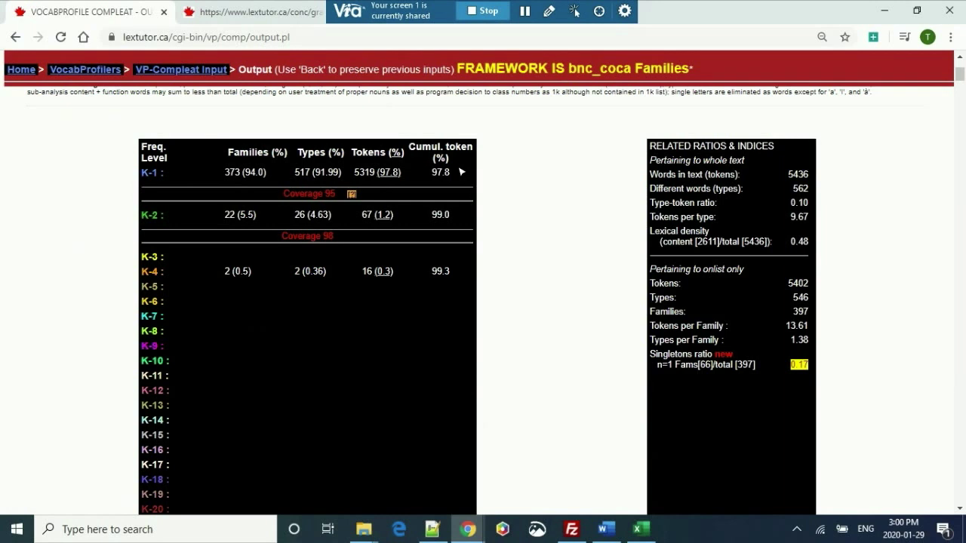
scroll(462, 172, up, 3)
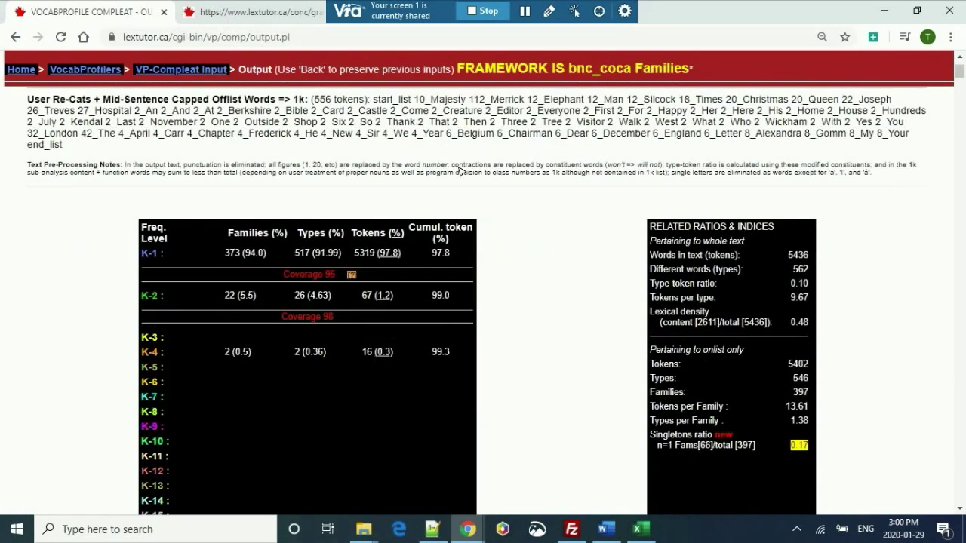
scroll(461, 171, down, 3)
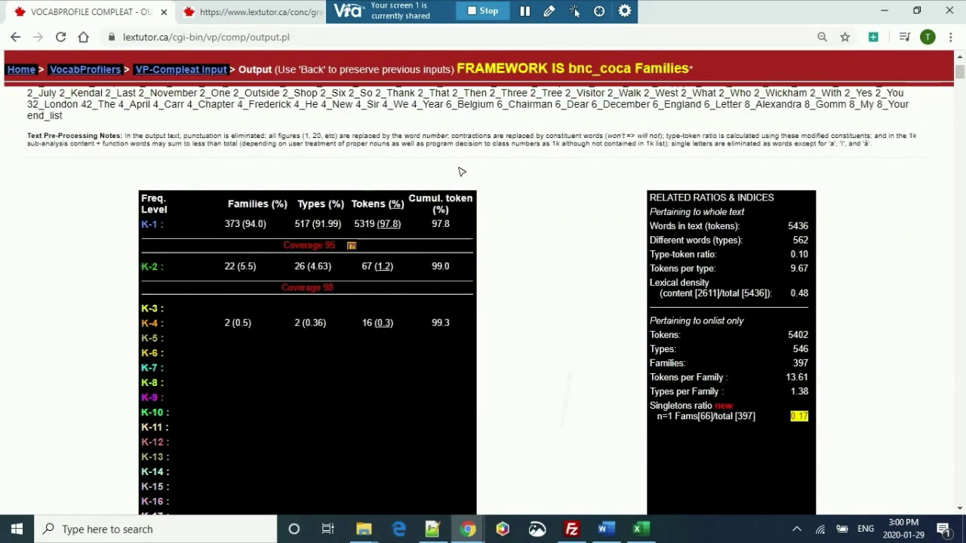
scroll(461, 172, up, 2)
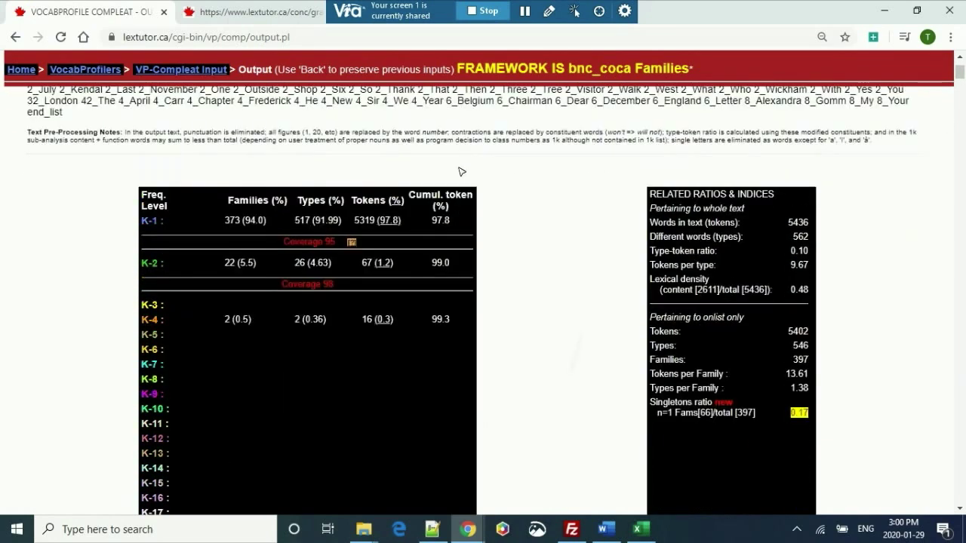
Step: Return to the Graded Readers page and open the Oxford Bookworms Level 6 reader Cold Comfort Farm
key(alt+Left)
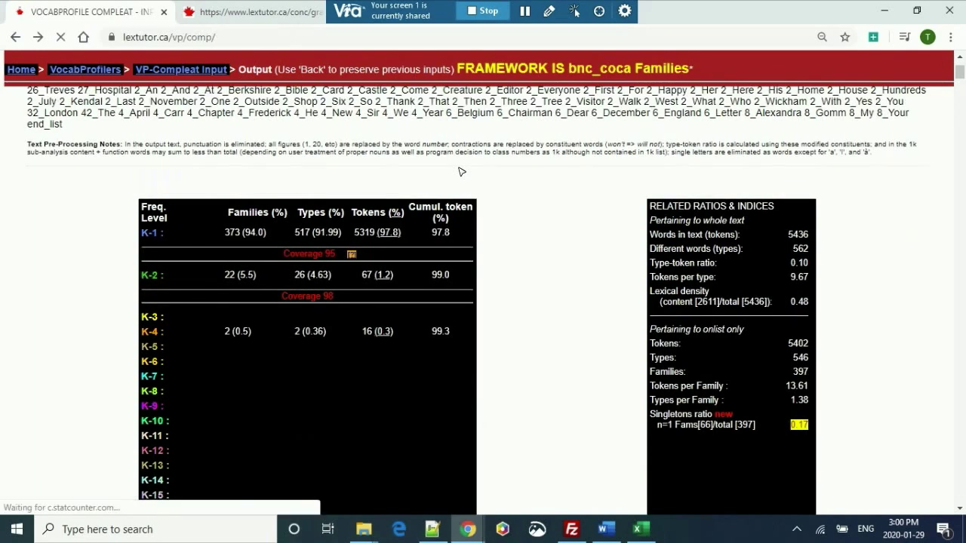
key(alt+Left)
key(alt+Left)
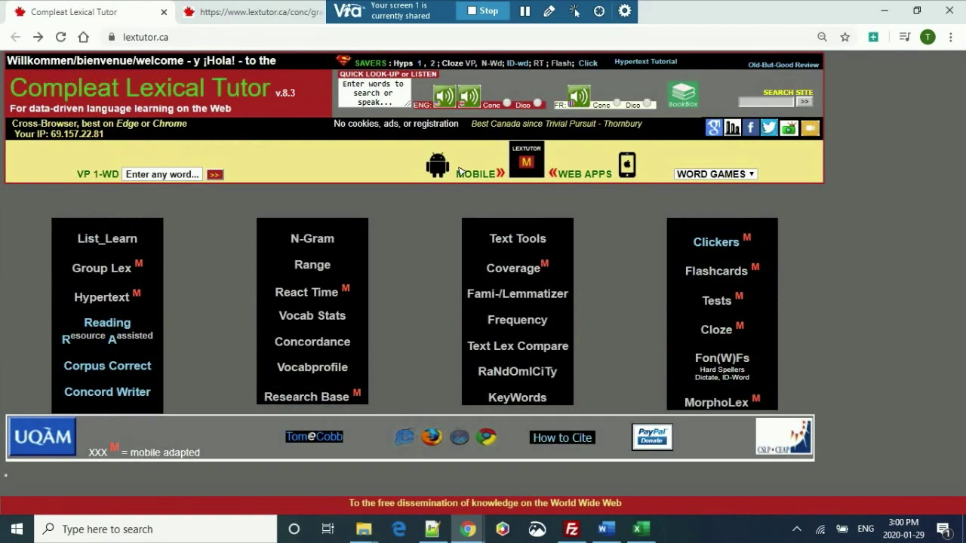
key(alt+Right)
key(alt+Right)
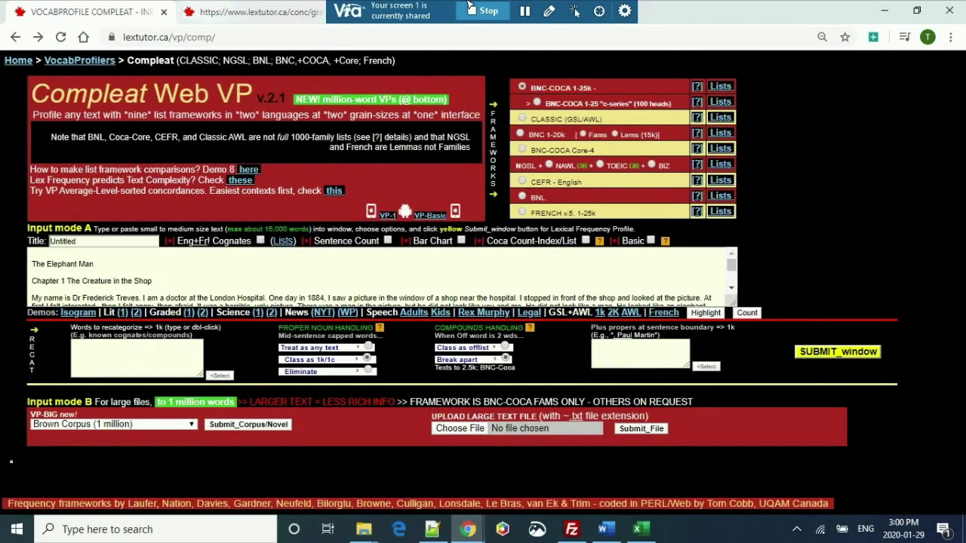
click(229, 10)
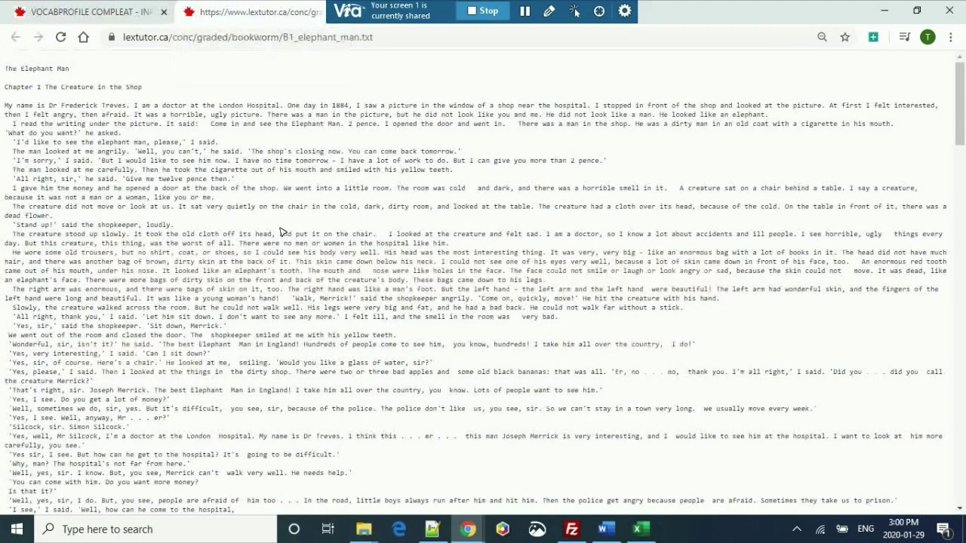
key(alt+Left)
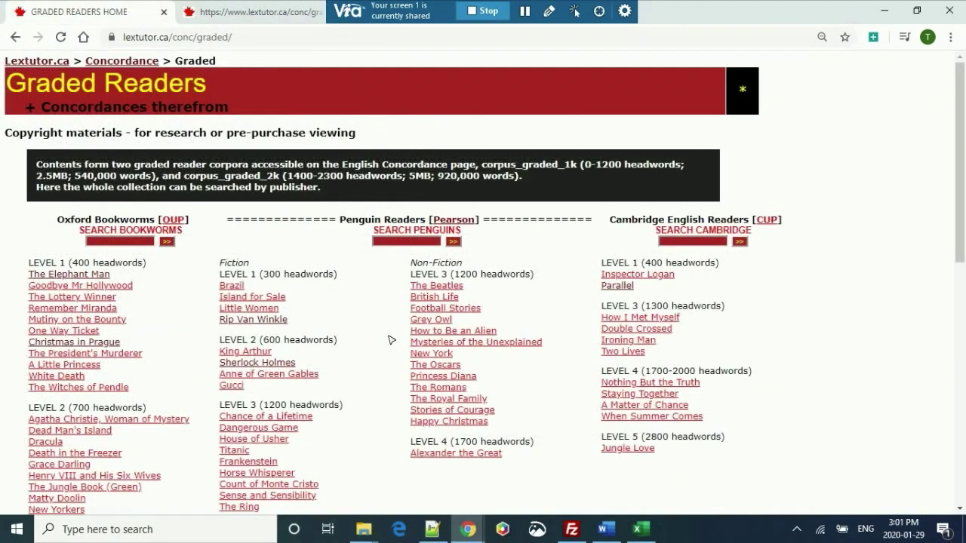
scroll(390, 340, down, 8)
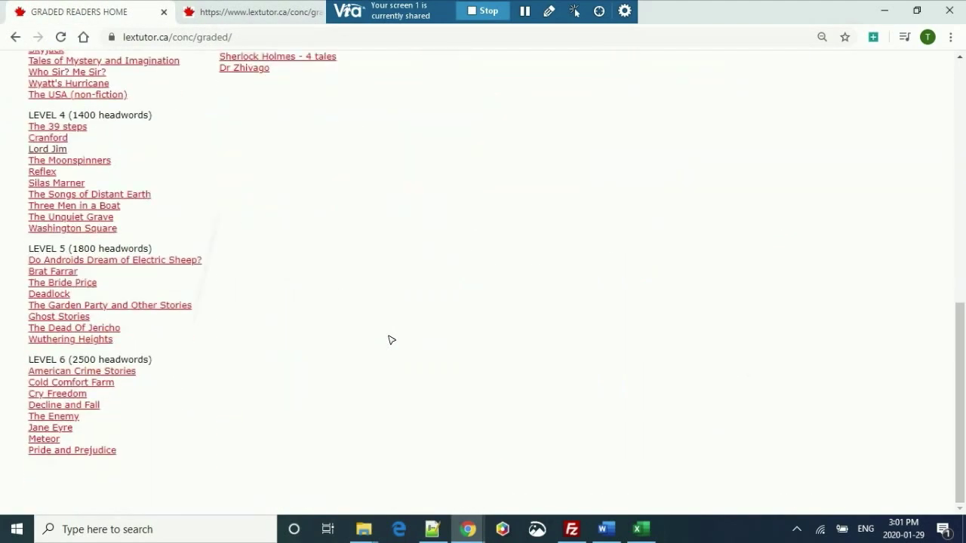
scroll(385, 354, up, 1)
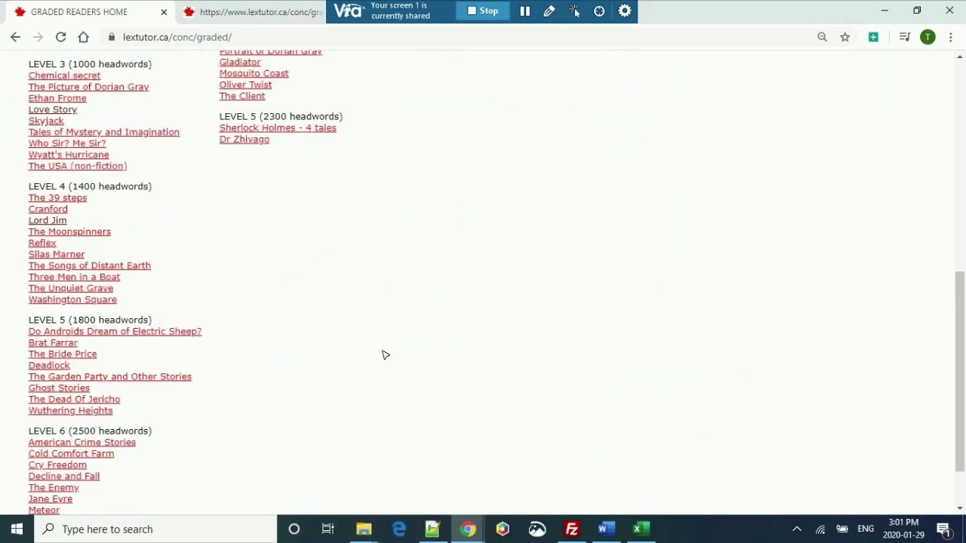
click(82, 456)
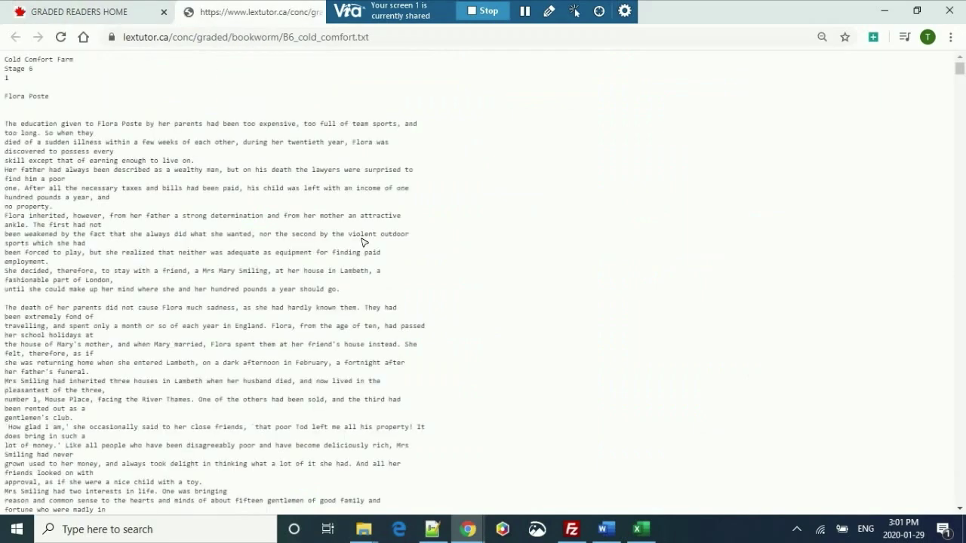
Step: Copy the entire text of Cold Comfort Farm and reopen VP-Compleat from the VocabProfilers page
key(ctrl+a)
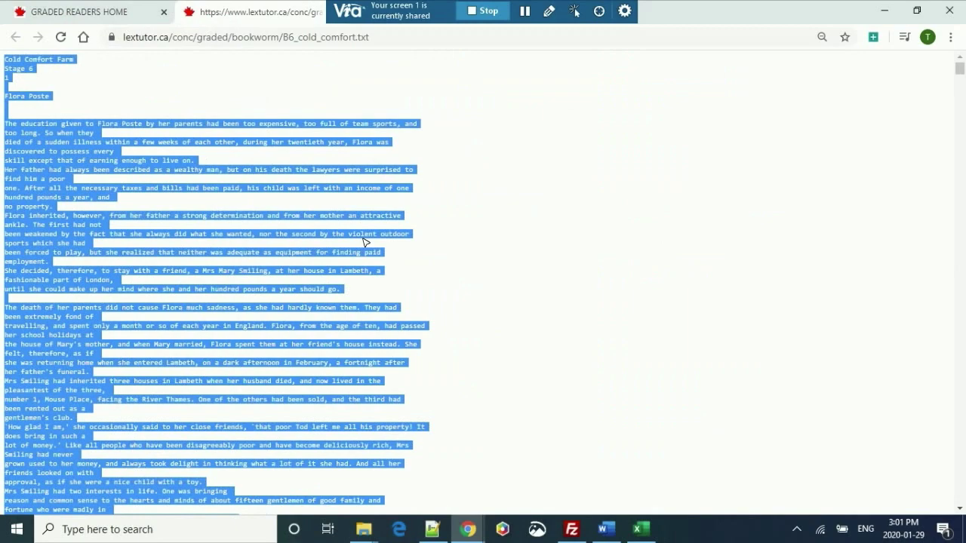
click(58, 8)
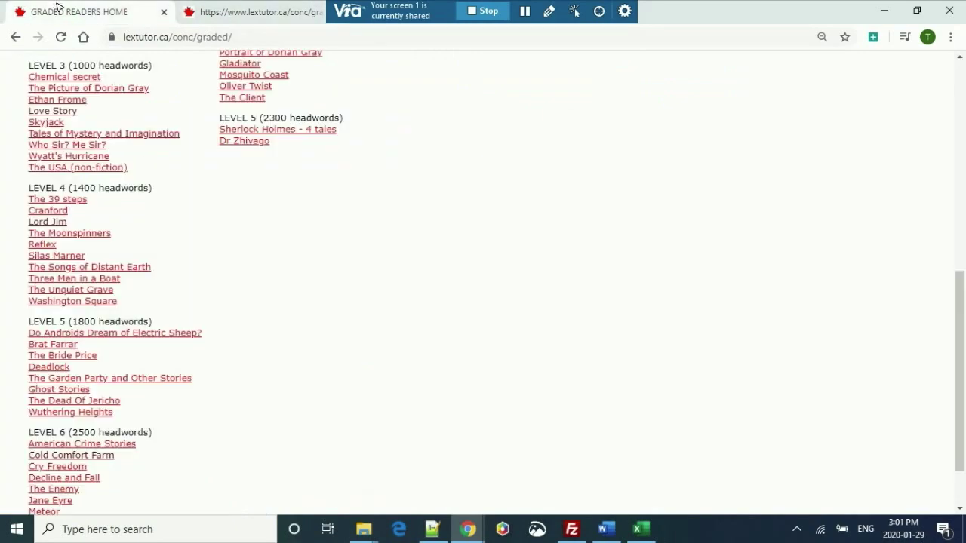
key(alt+Left)
key(alt+Left)
key(alt+Left)
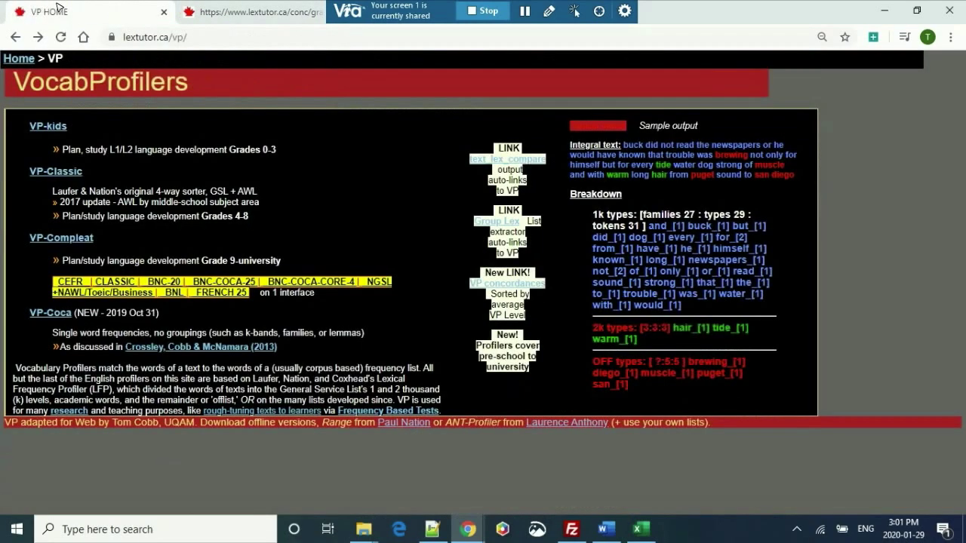
click(61, 238)
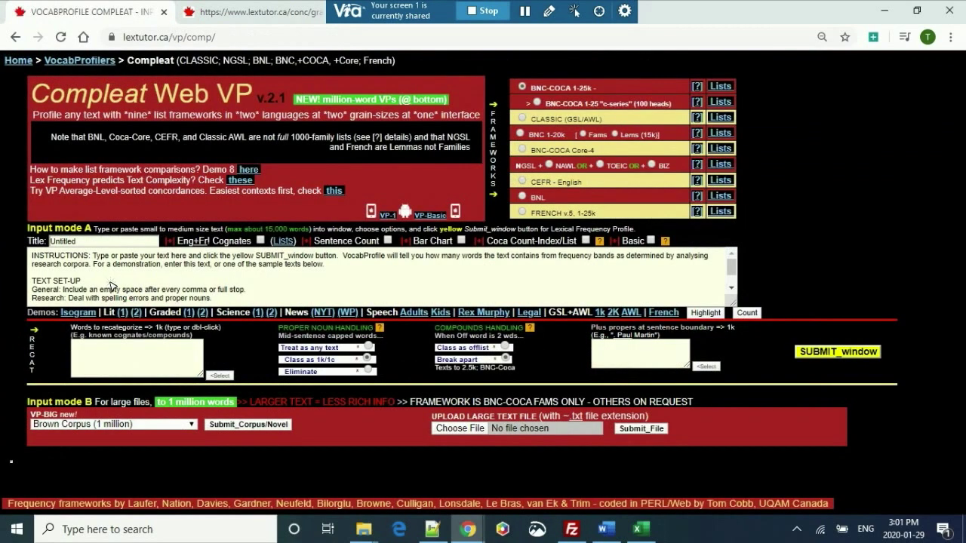
Step: Put the copied Cold Comfort Farm text into the VP-Compleat input window and submit it for BNC-COCA 1-25k profiling
click(111, 286)
key(ctrl+v)
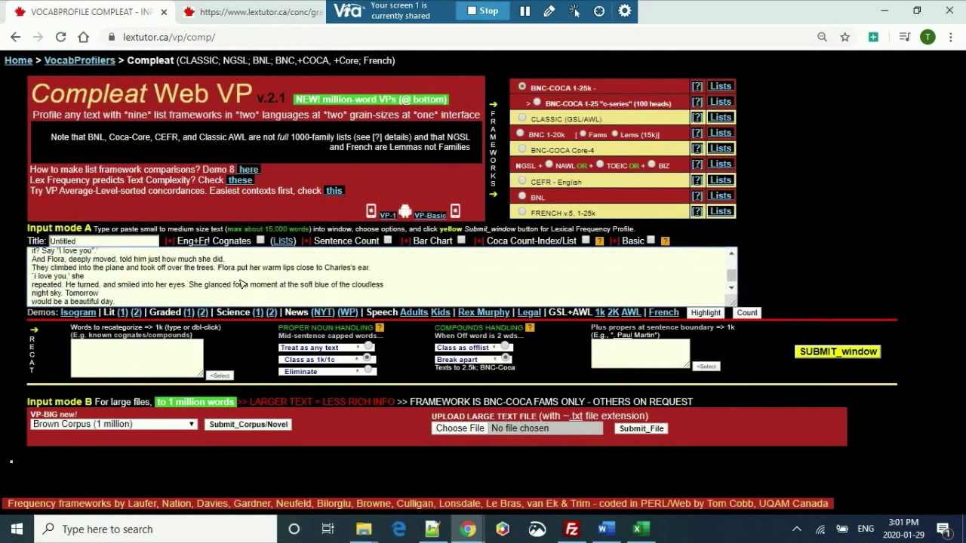
click(836, 351)
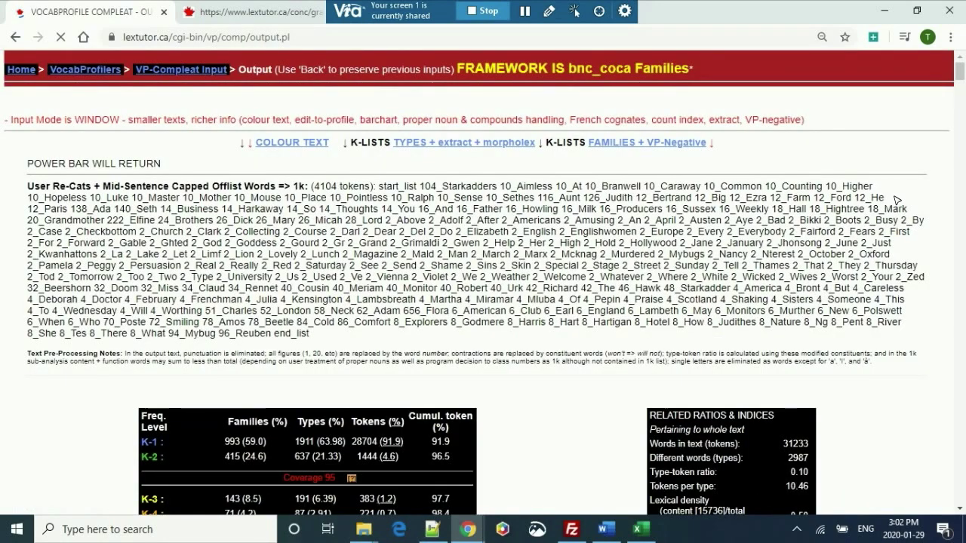
Step: Examine the Cold Comfort Farm profile for token coverage at each K-level, the 95 and 98 coverage lines and the related ratios
scroll(895, 198, down, 4)
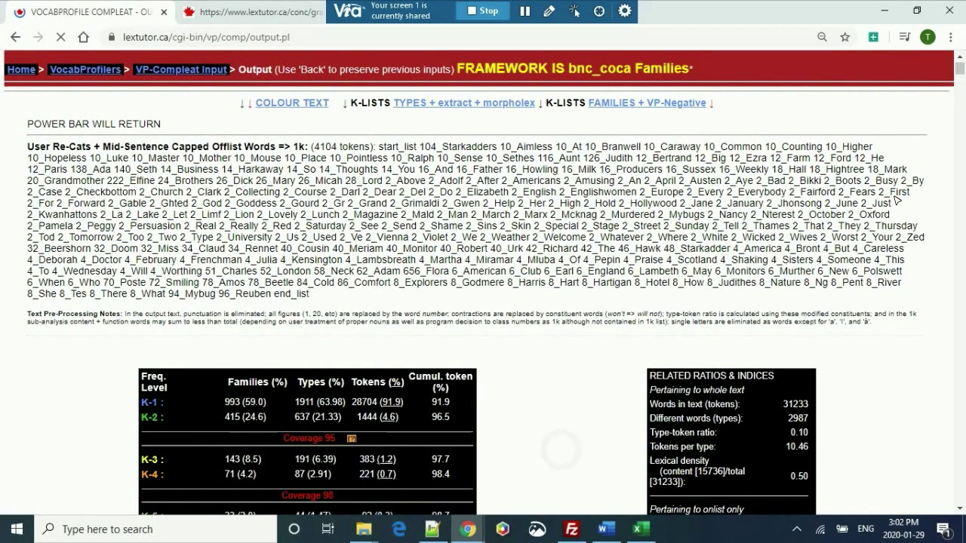
scroll(897, 197, down, 1)
scroll(896, 198, down, 3)
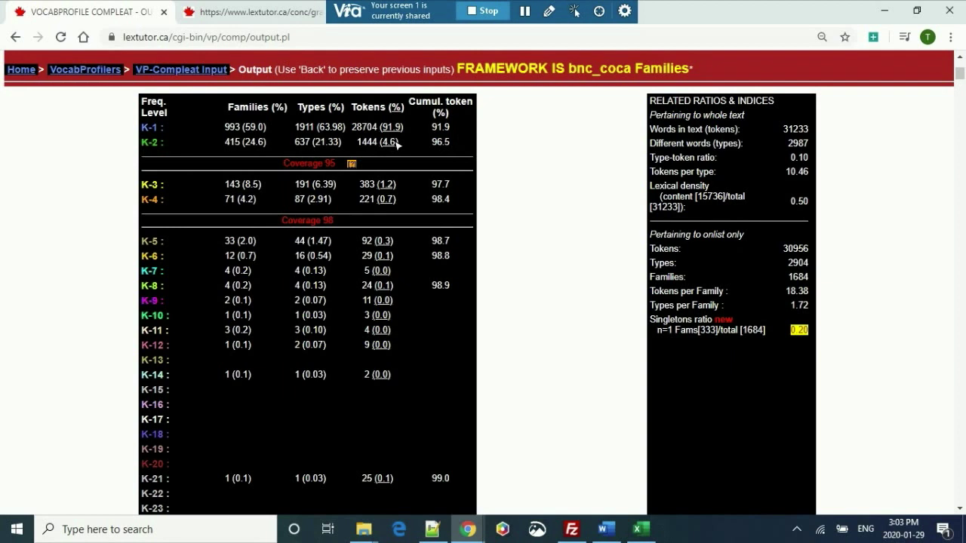
drag(377, 142, 405, 141)
click(487, 153)
scroll(487, 153, down, 2)
scroll(487, 153, up, 2)
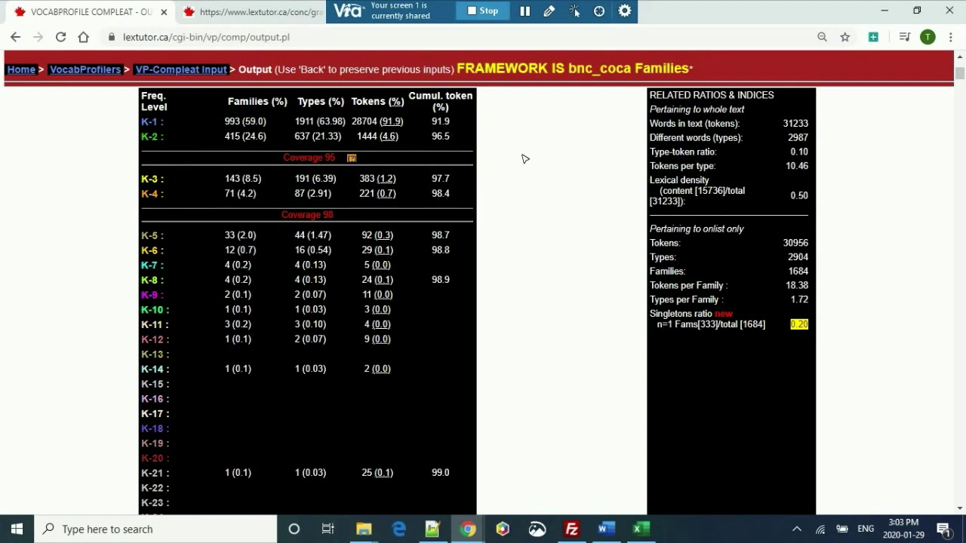
Step: Leave the profile output and go back to the VocabProfilers home page
key(alt+Left)
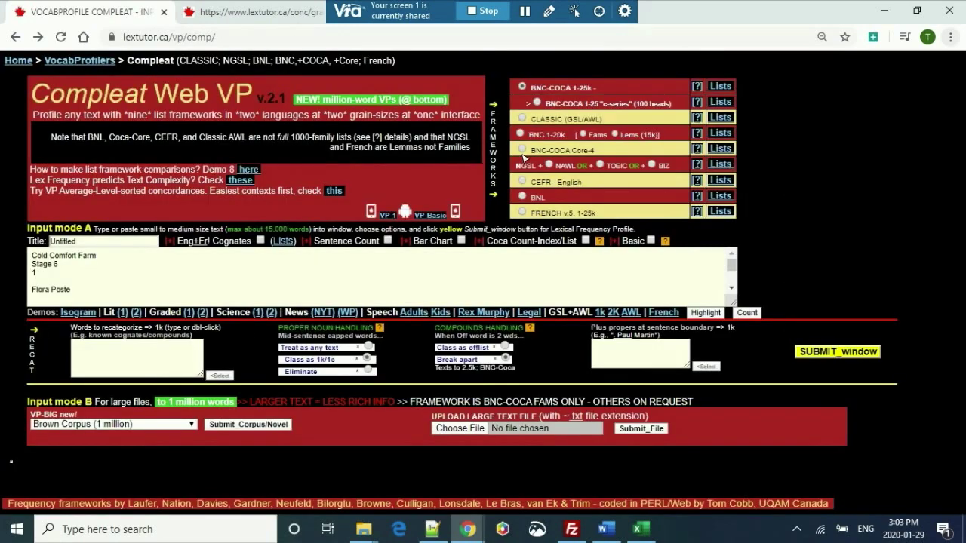
key(alt+f)
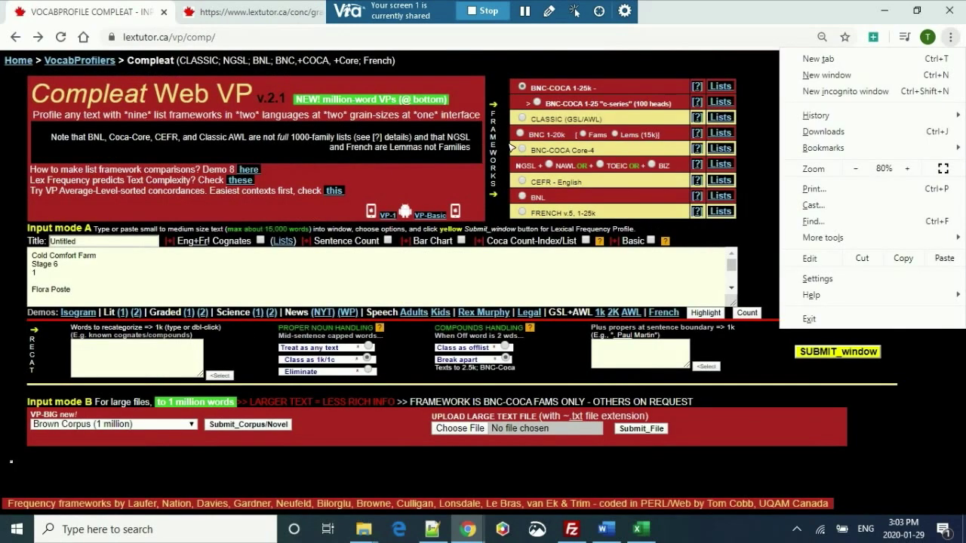
click(707, 13)
key(alt+Left)
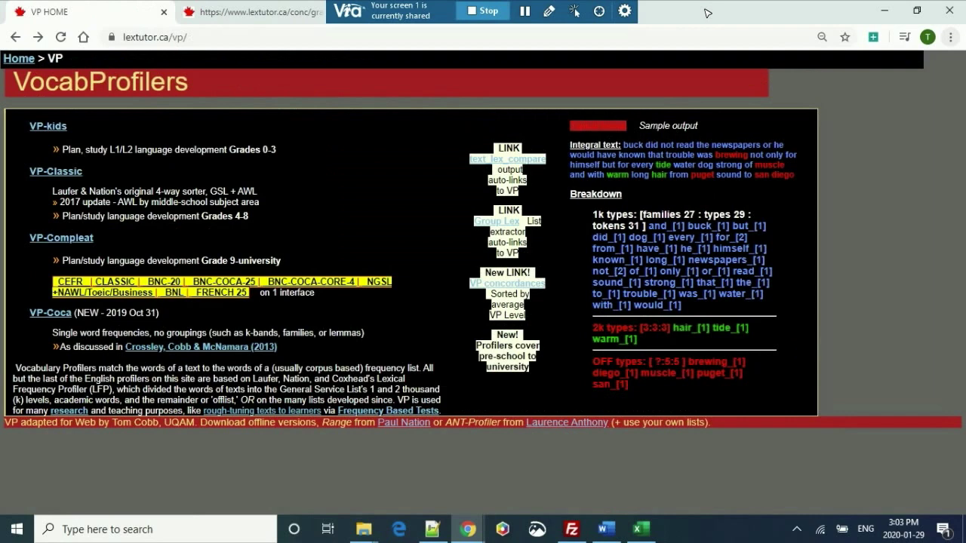
Step: Go back to the Lextutor home page and clear the text selection in the open Cold Comfort Farm page
key(alt+Left)
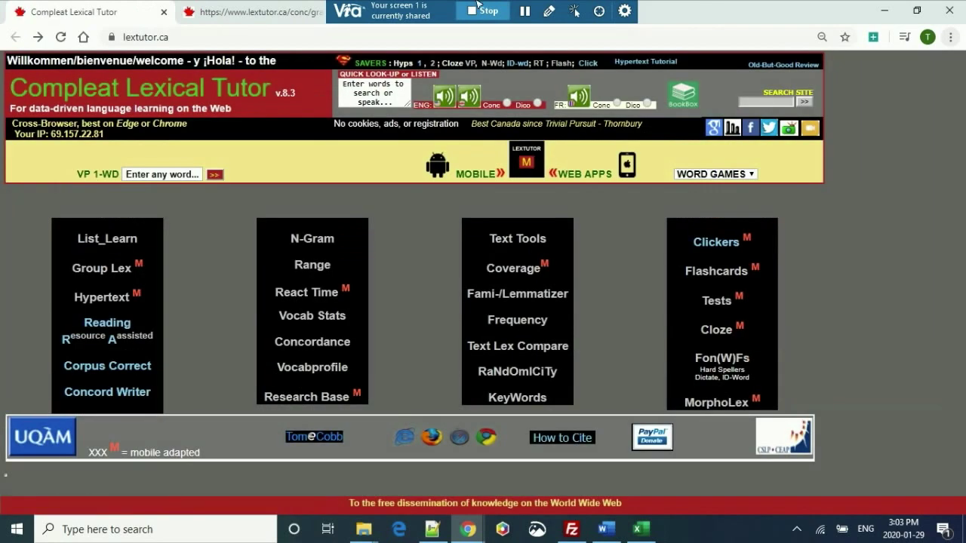
click(268, 11)
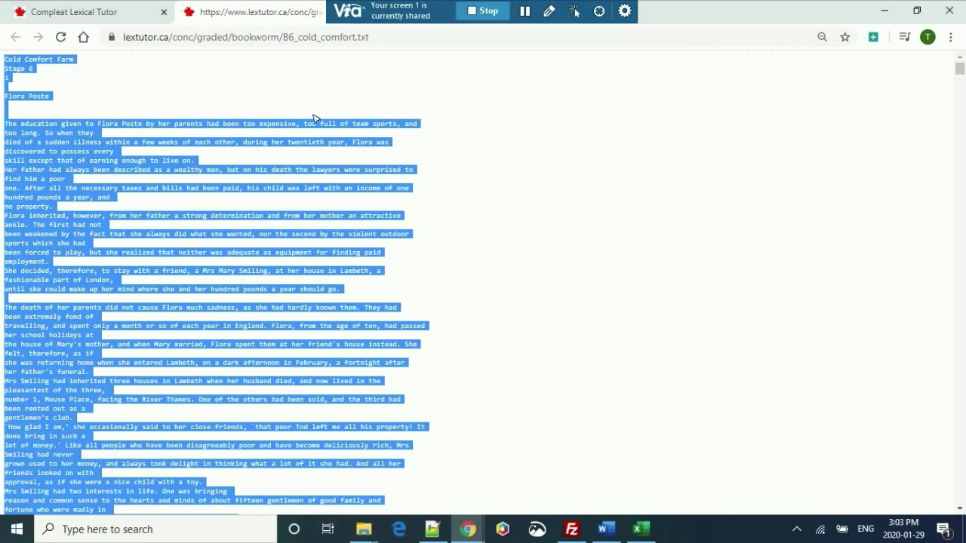
click(193, 330)
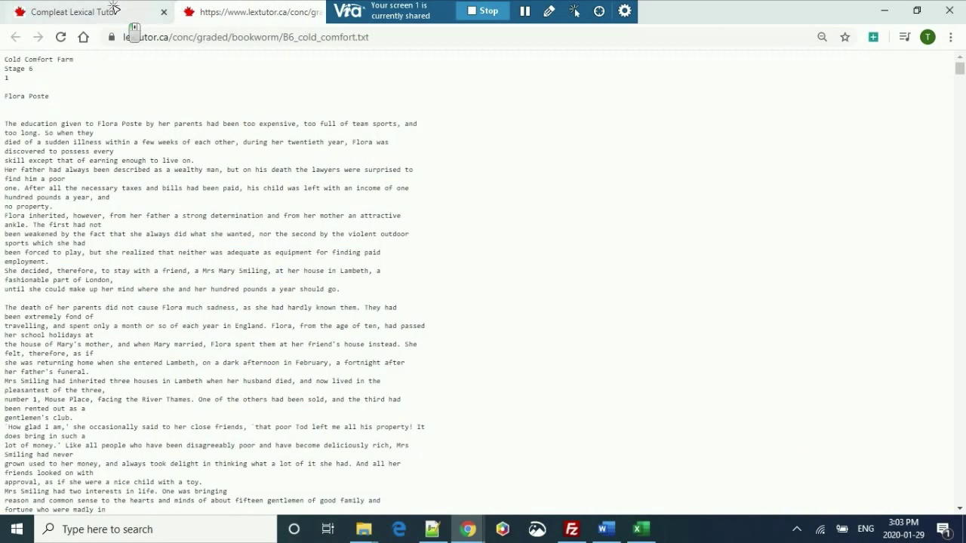
click(115, 10)
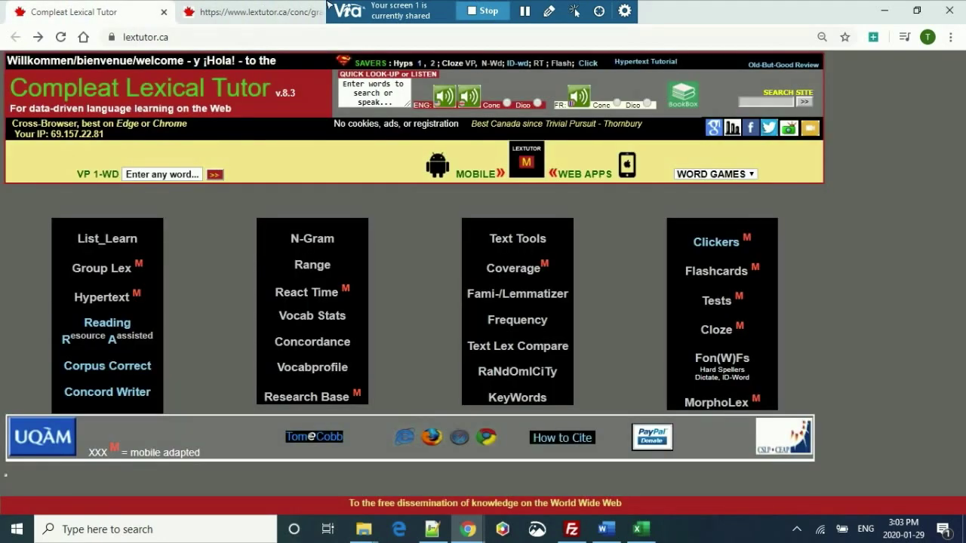
Step: Look through the BookBox graded readers by publisher and headword level, and return to the Lextutor home page
click(682, 98)
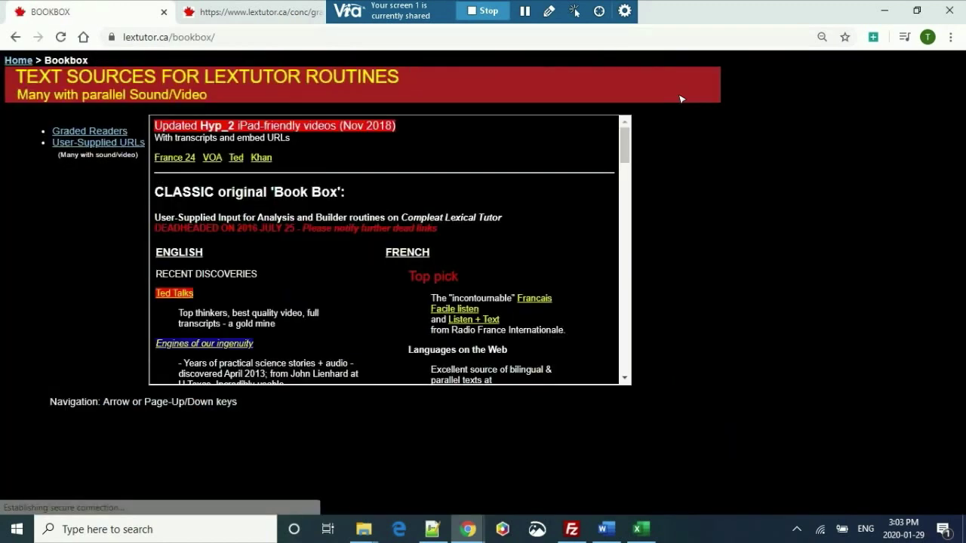
click(90, 133)
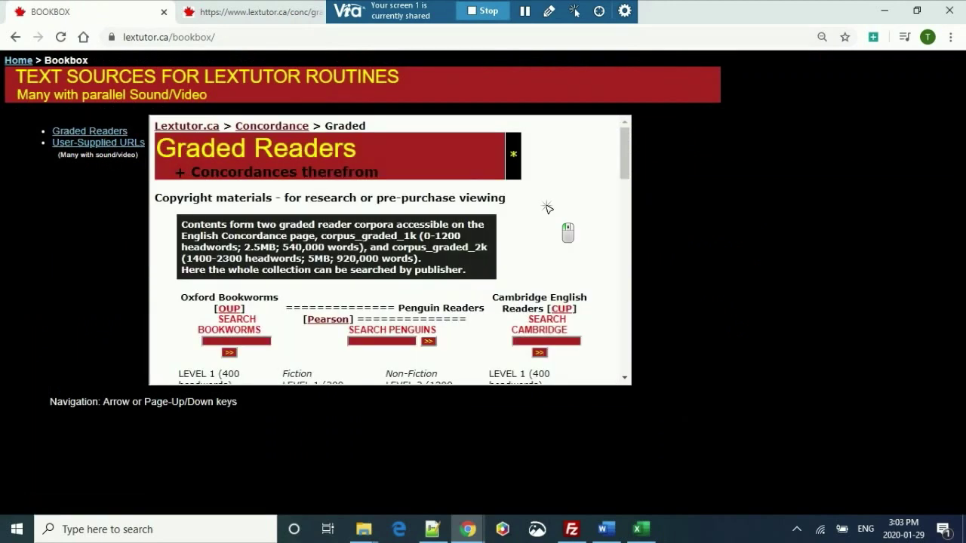
scroll(549, 209, down, 1)
scroll(549, 209, down, 10)
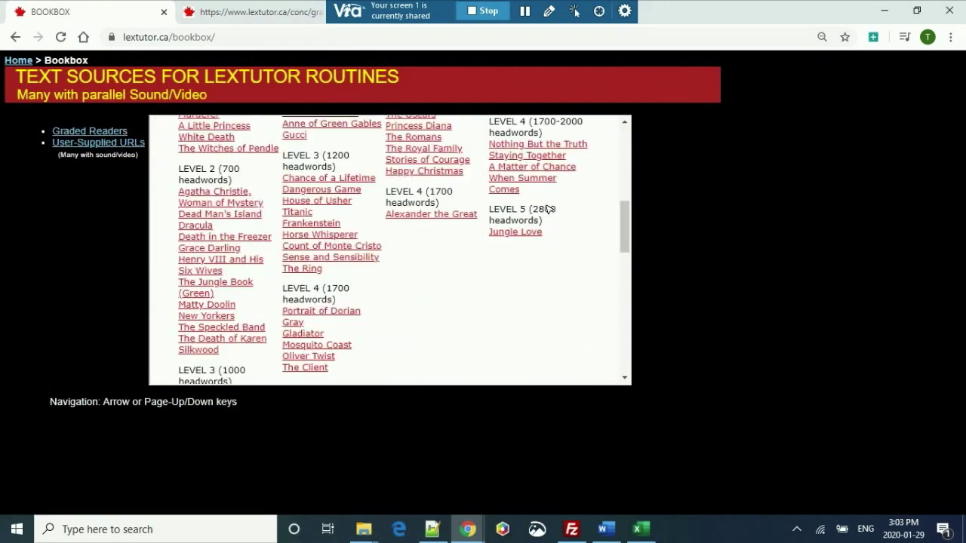
scroll(548, 209, up, 10)
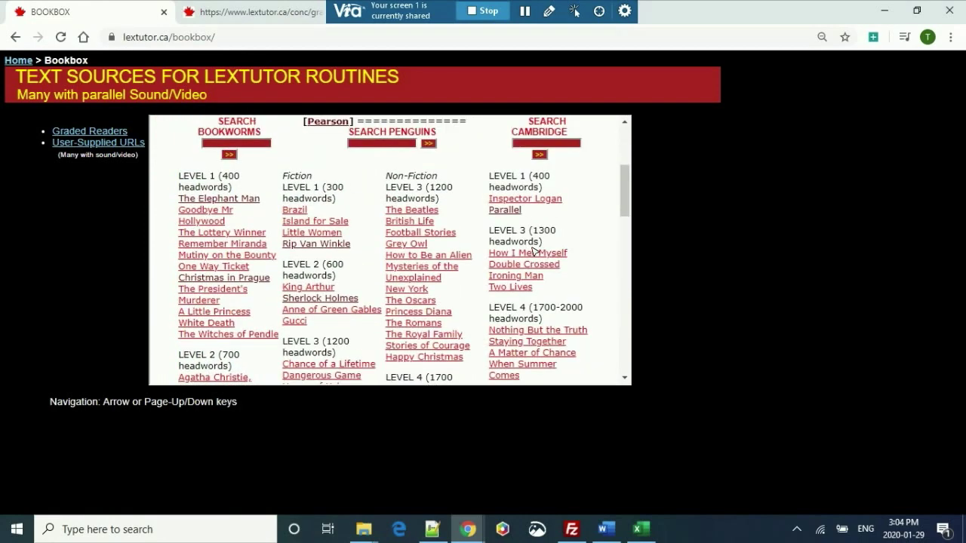
scroll(534, 249, down, 5)
scroll(534, 249, down, 2)
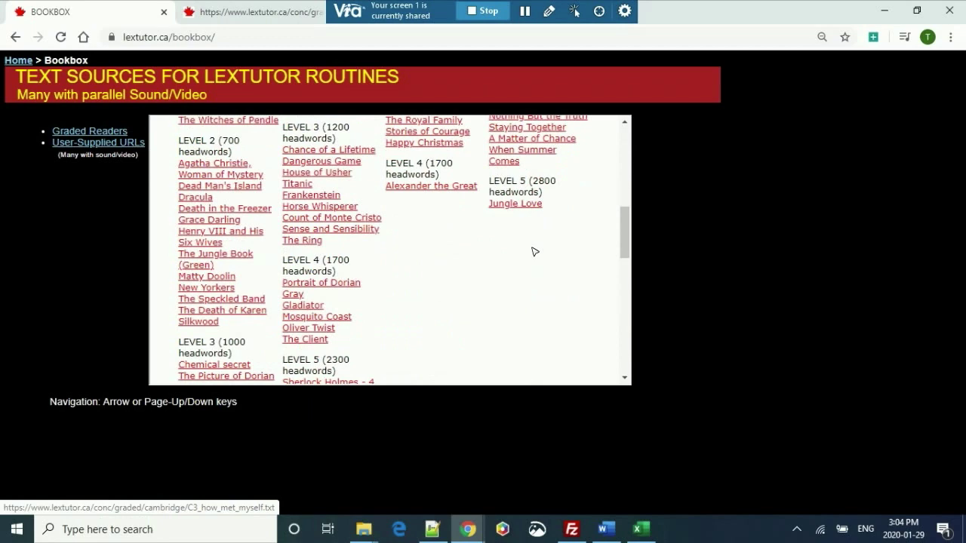
scroll(533, 250, up, 1)
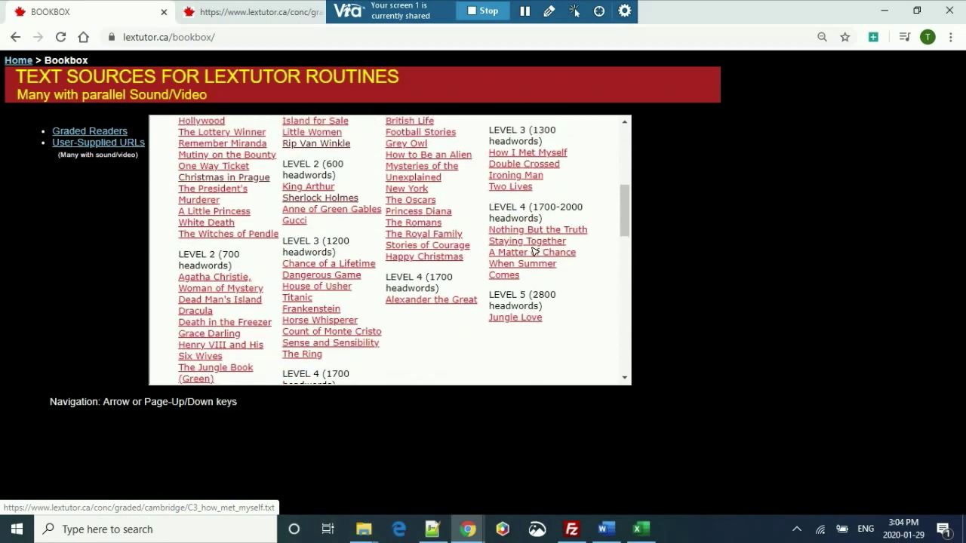
key(alt+Left)
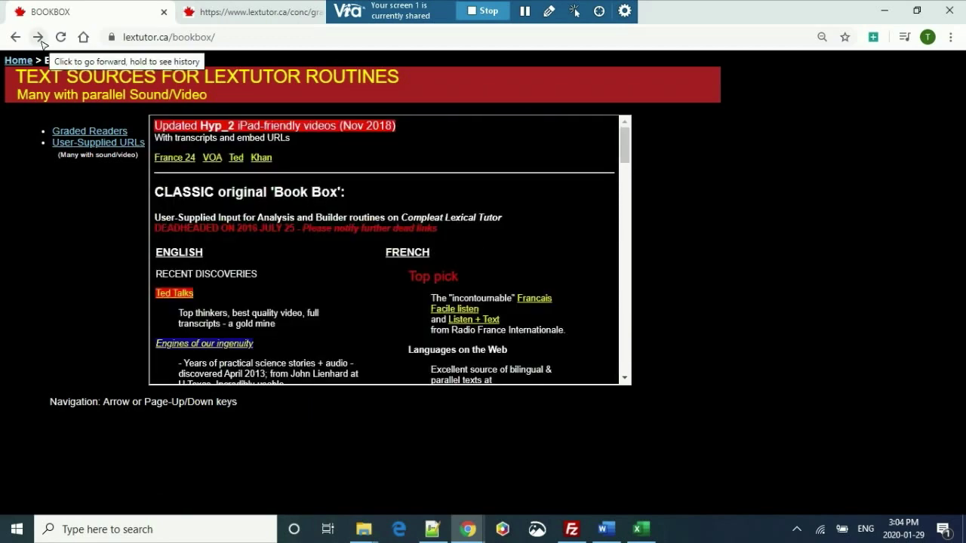
click(15, 36)
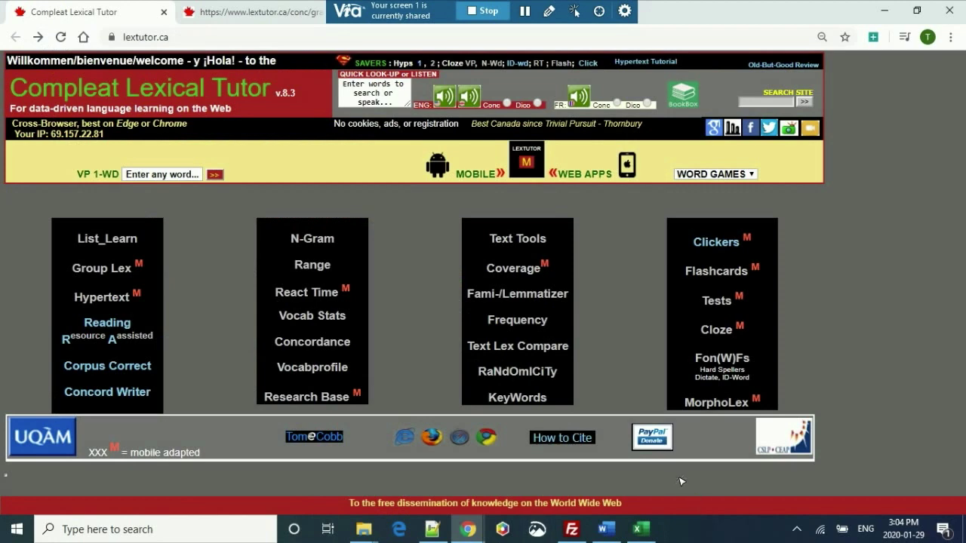
Step: Switch to the Excel scores workbook and highlight the WEAK group's 1k scores in D59:D62
click(641, 533)
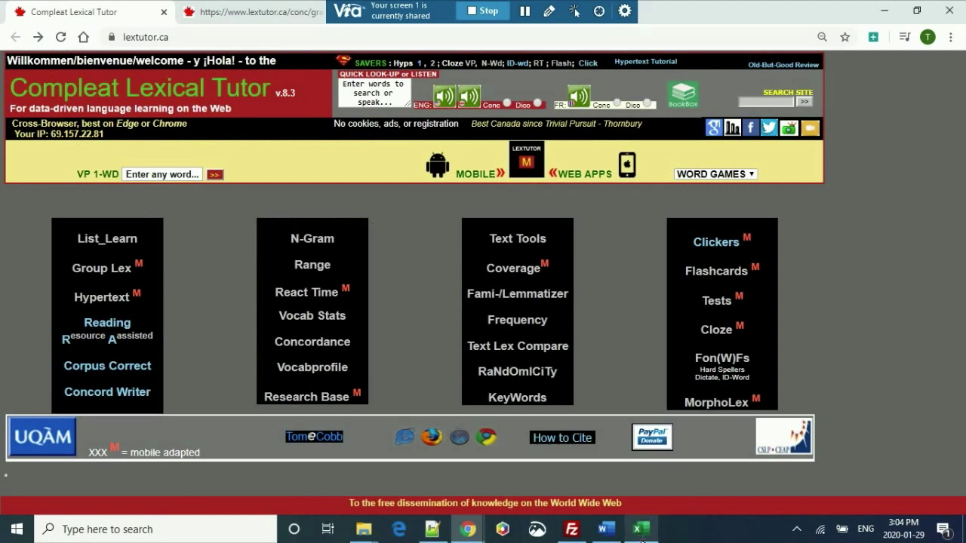
scroll(335, 226, down, 3)
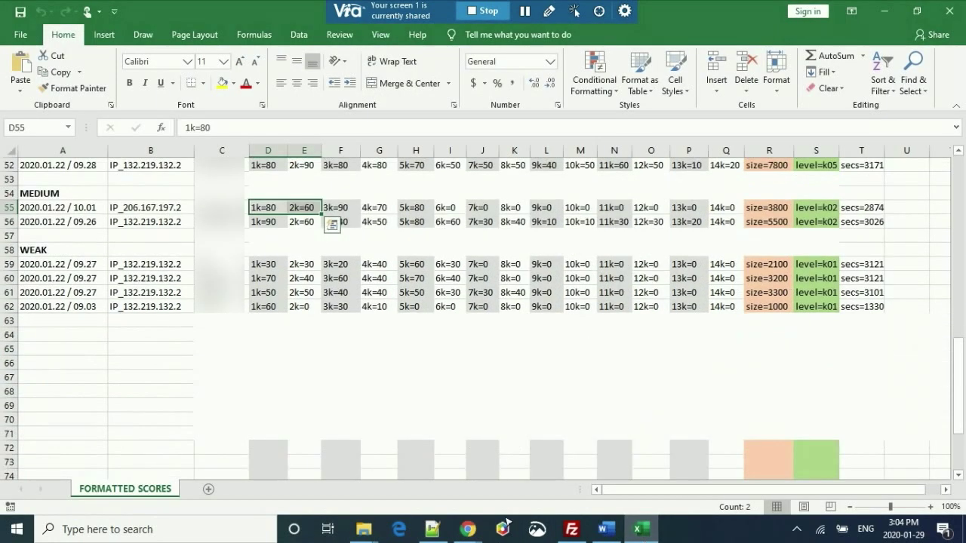
click(268, 265)
key(shift+Down)
key(shift+Down)
key(shift+Down)
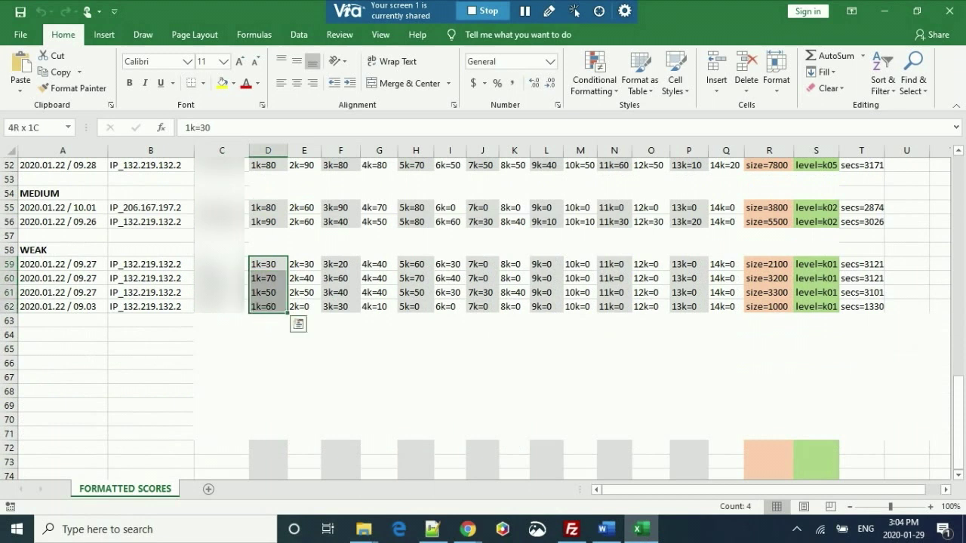
Step: Reduce the selection to D59, reselect the four WEAK 1k scores through D62, and switch back to the Chrome browser
key(shift+Up)
key(shift+Up)
key(shift+Up)
key(Up)
key(Down)
key(Down)
key(Up)
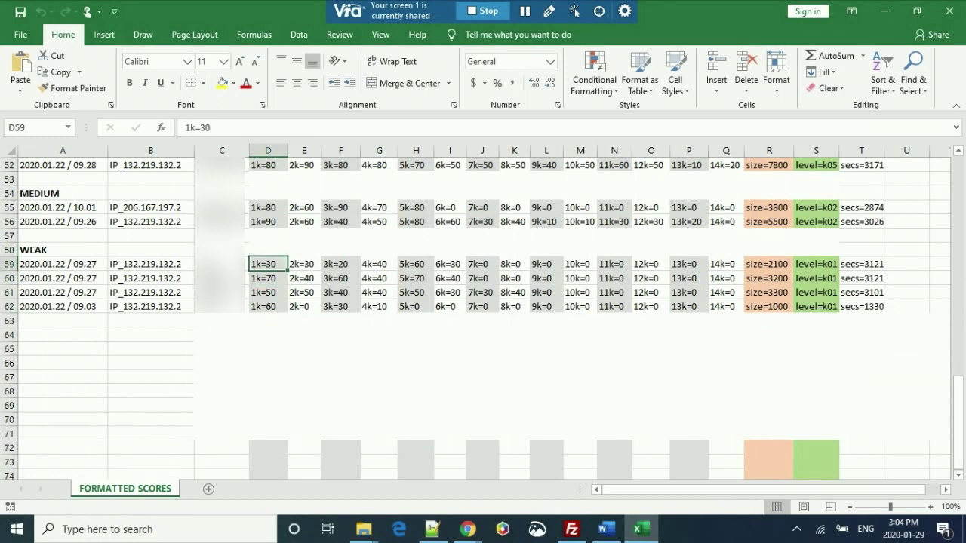
key(shift+Down)
key(shift+Down)
key(shift+Down)
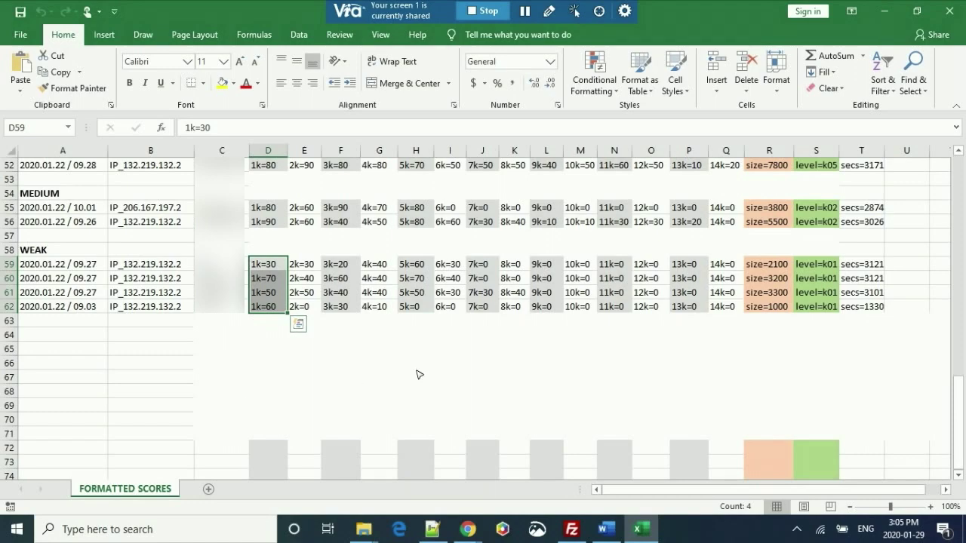
key(alt+Tab)
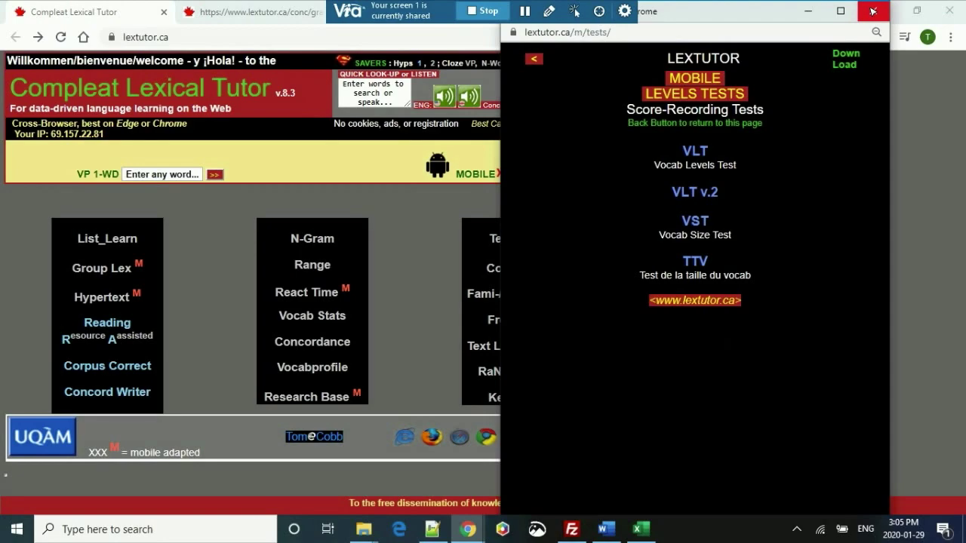